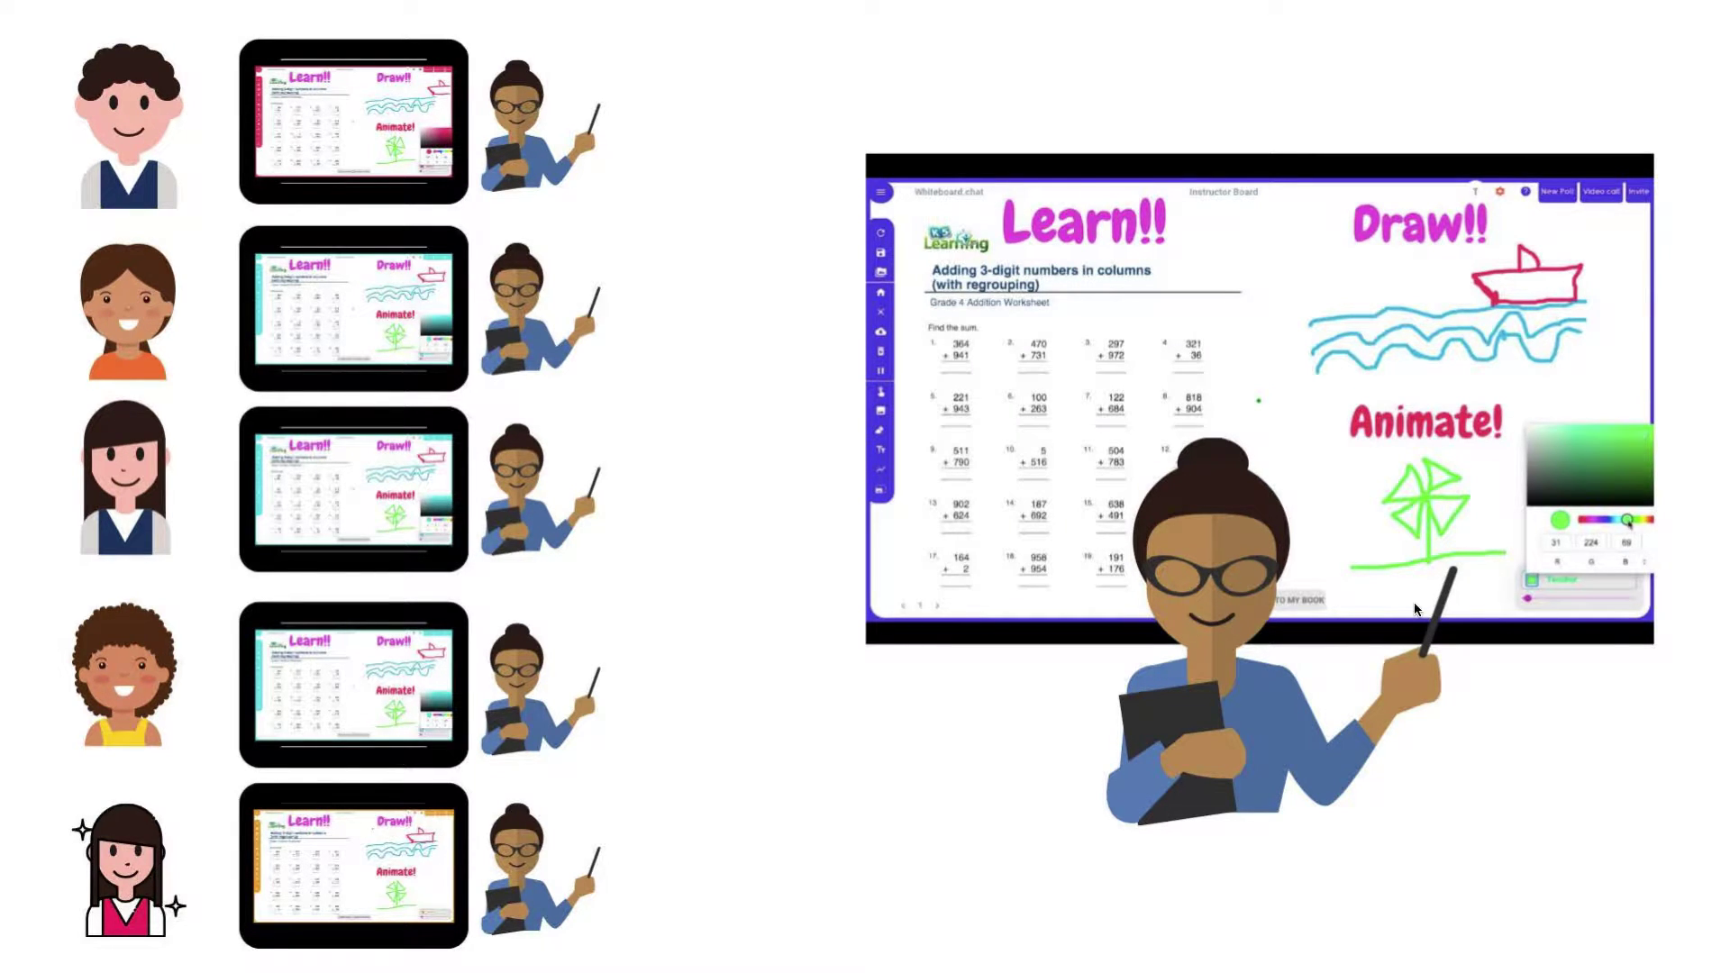
pyautogui.moveTo(808, 247)
pyautogui.moveTo(487, 208)
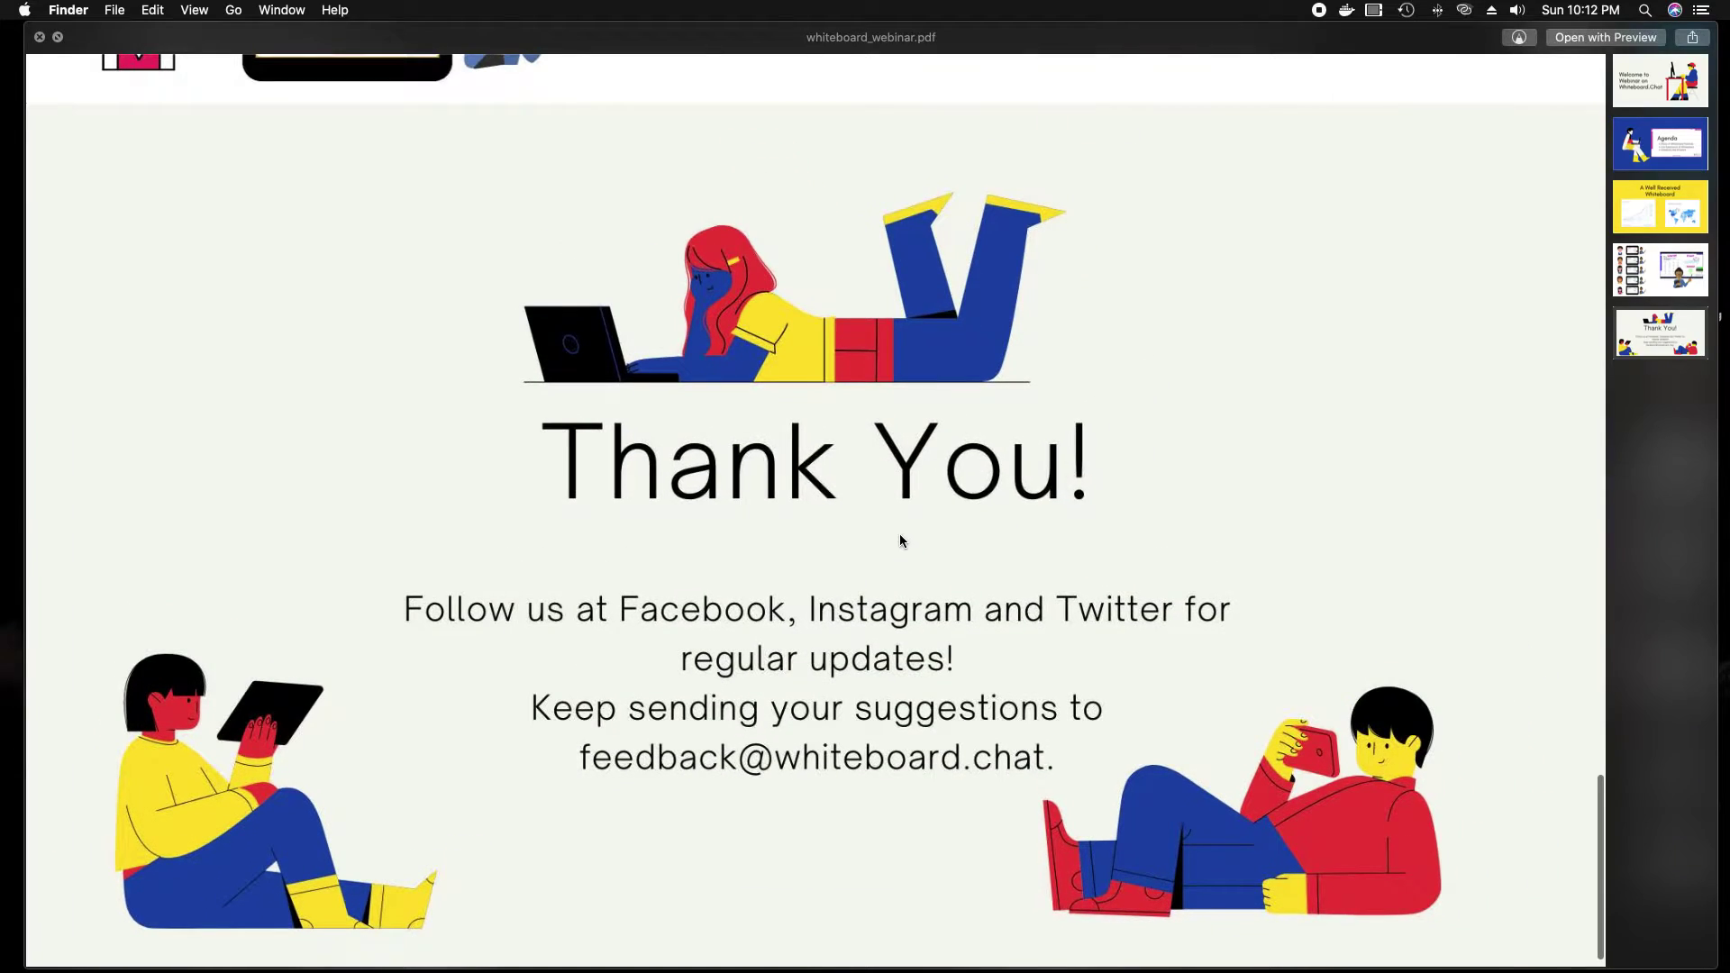
# - Switch to Chrome and load whiteboard.chat by typing 'wh' in the address bar
pyautogui.press('super+Tab')
pyautogui.click(745, 487)
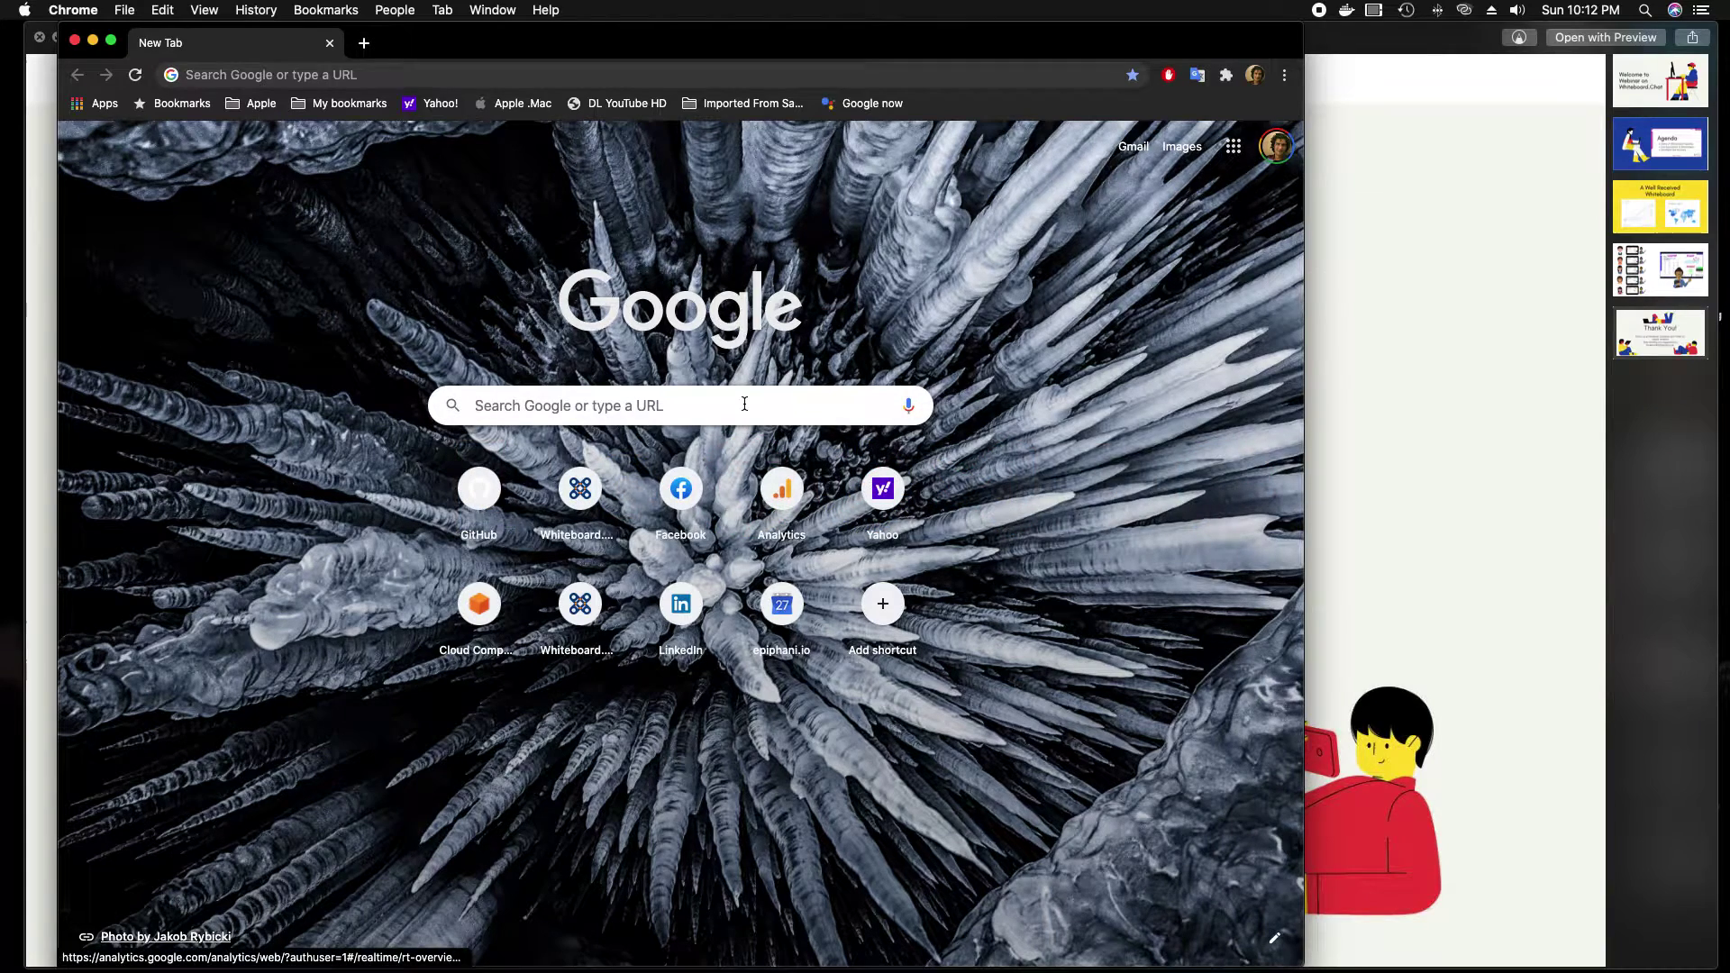
pyautogui.click(550, 75)
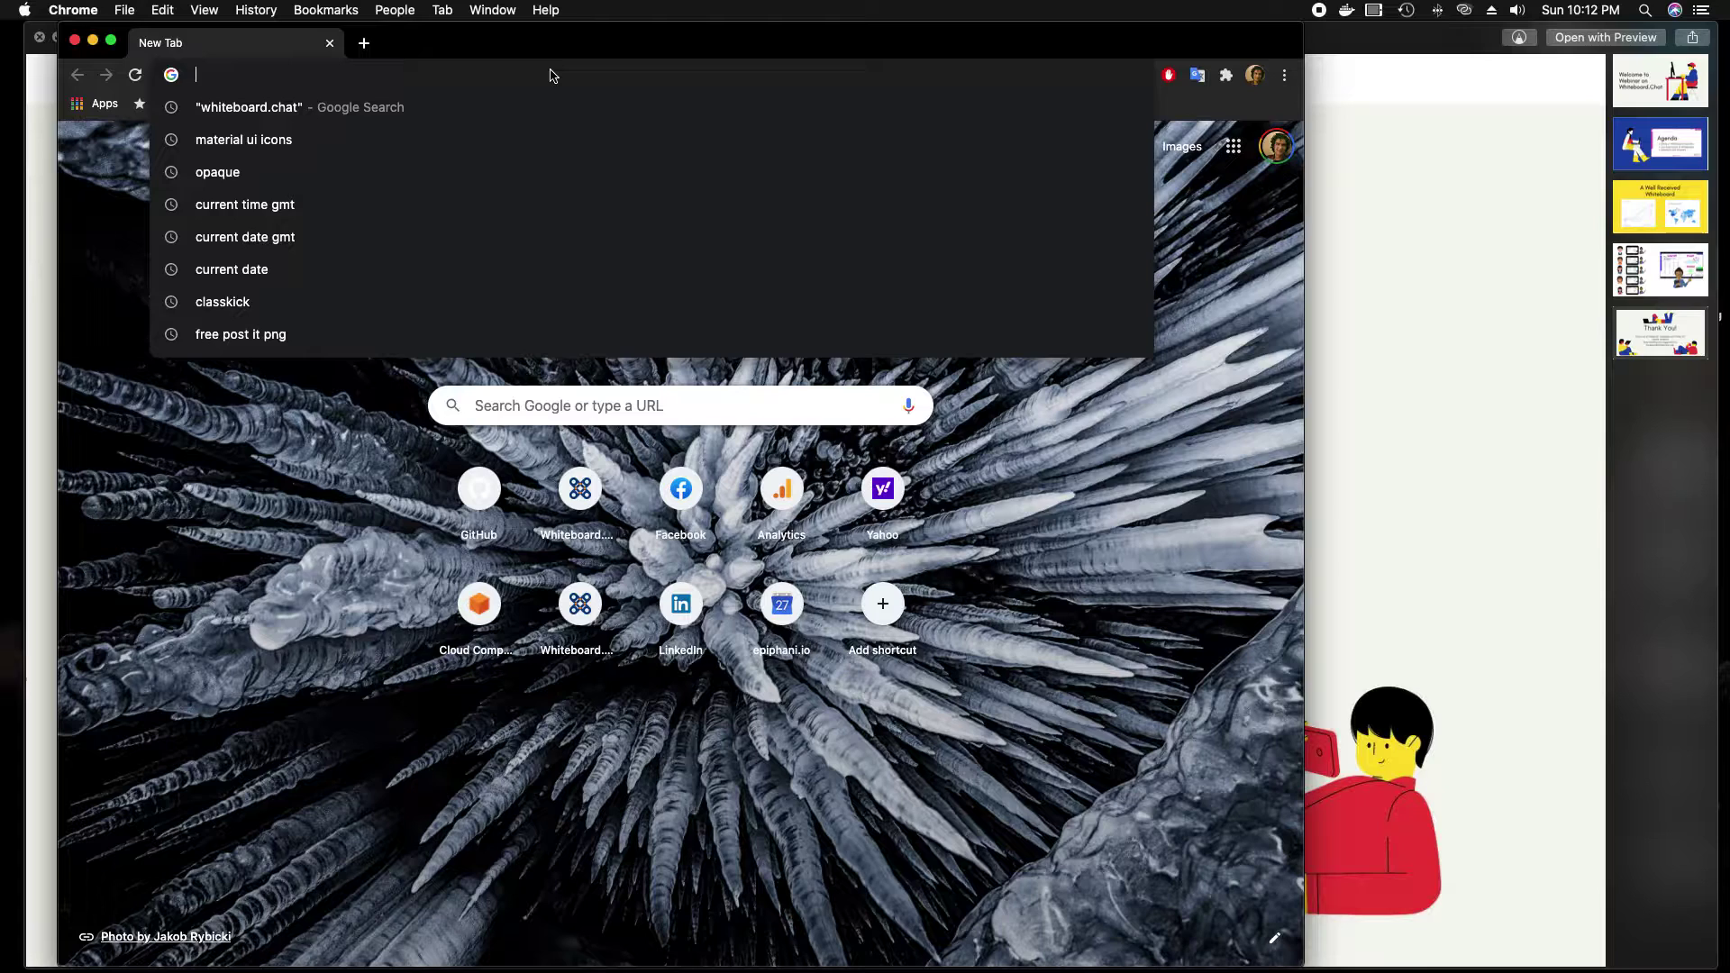
pyautogui.write('whi')
pyautogui.press('Return')
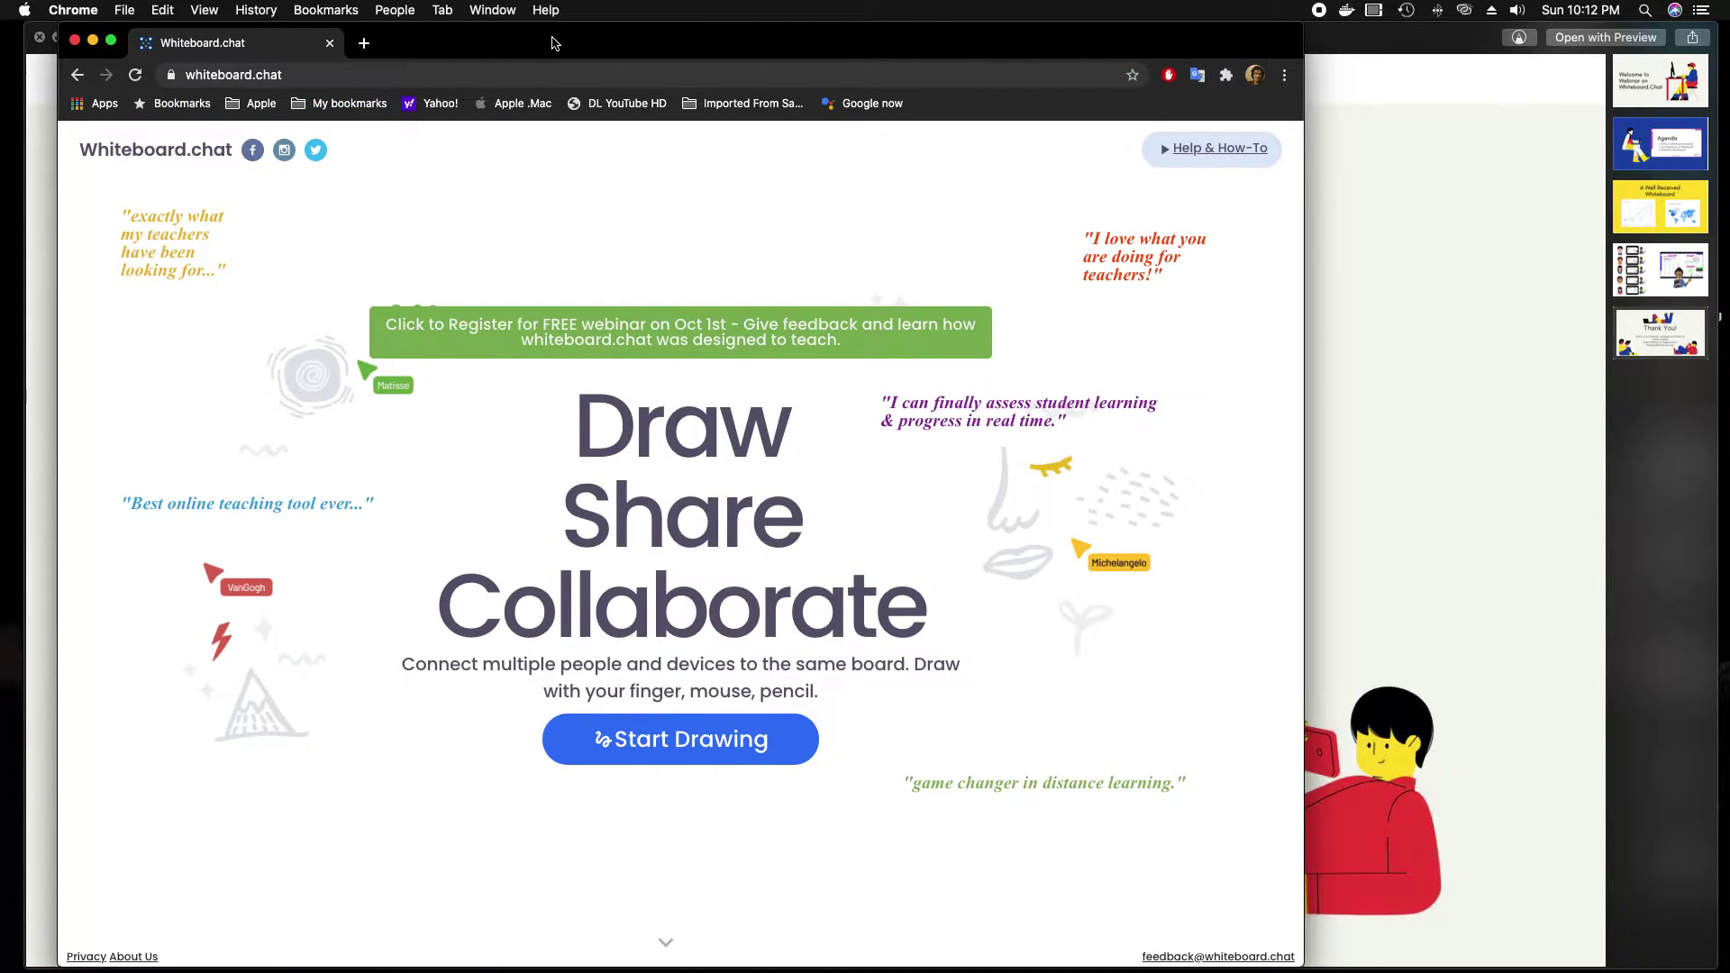
# - Choose Start Drawing, then Start Teaching, to get a blank unnamed Instructor Board
pyautogui.click(696, 758)
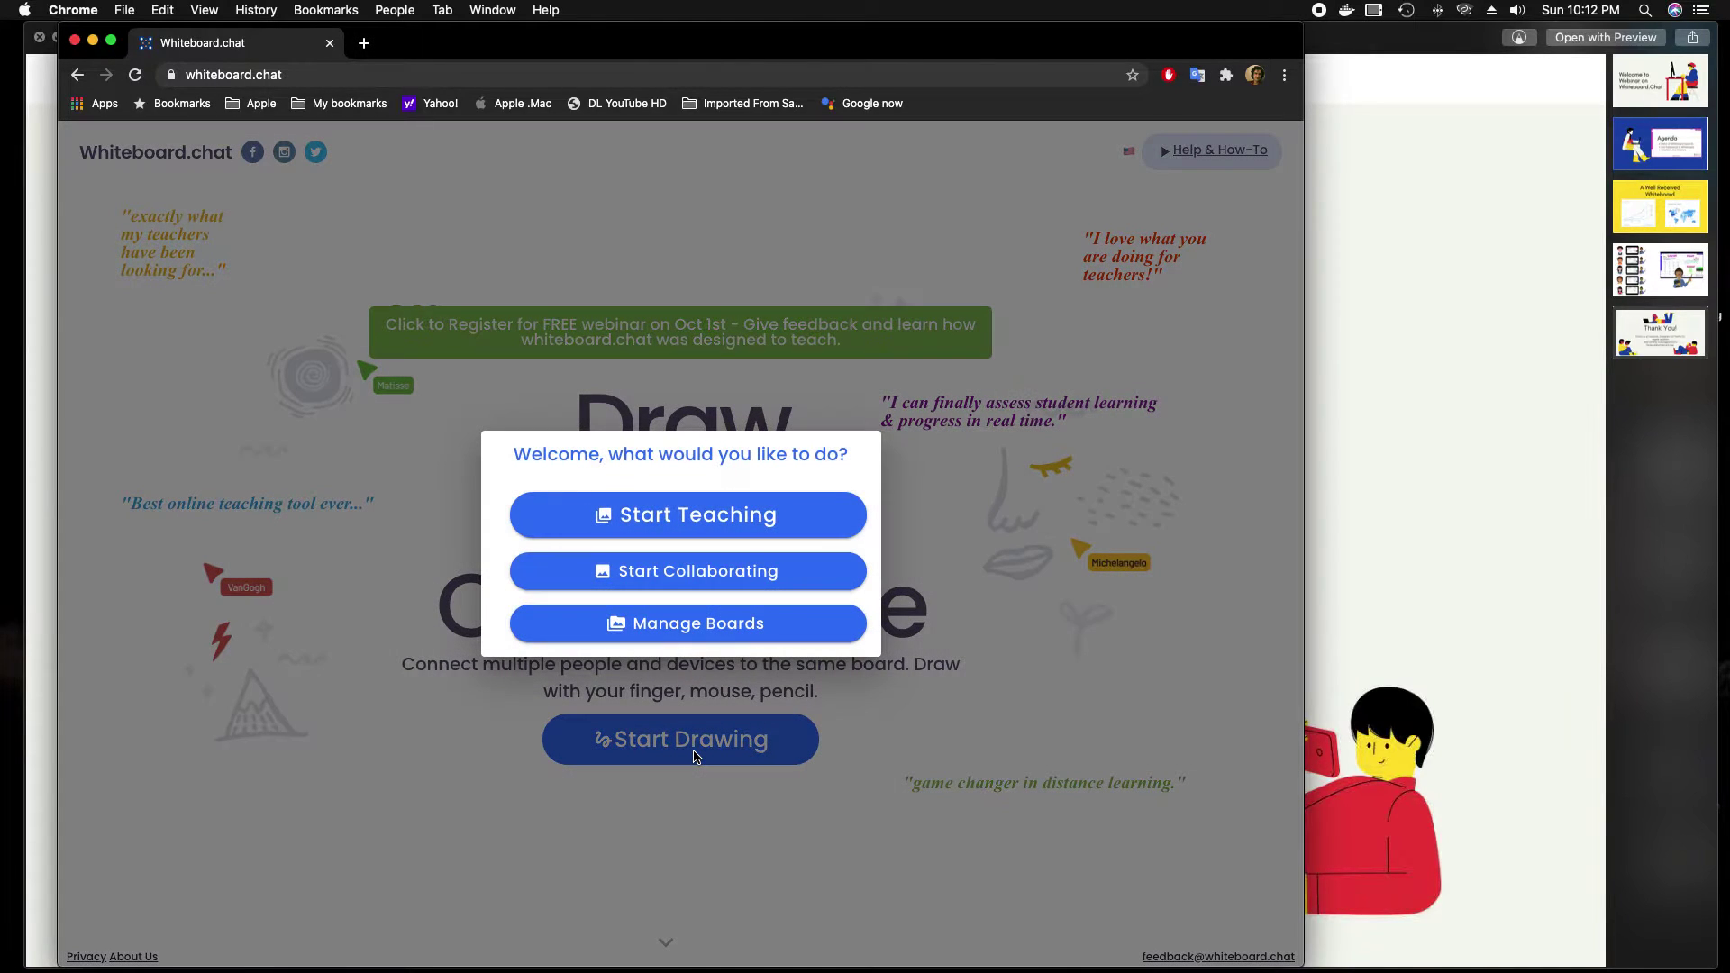
pyautogui.click(702, 522)
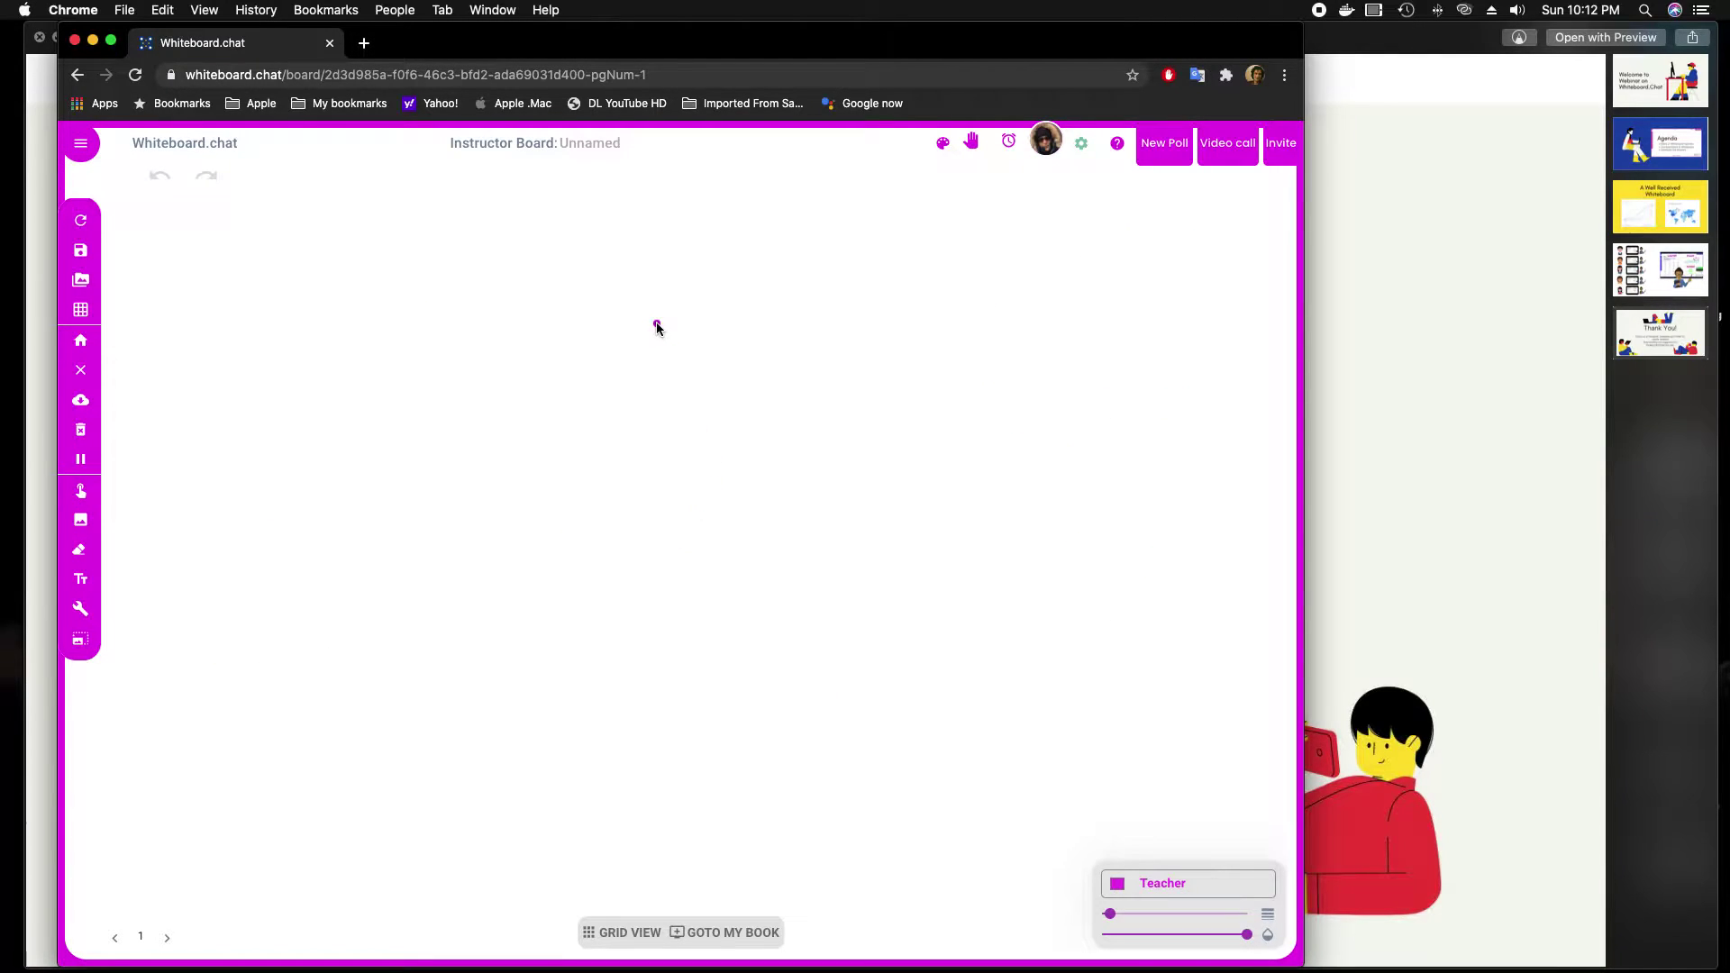
# - Rename the 'Unnamed' board title to 'Demo Class'
pyautogui.click(572, 150)
pyautogui.write('De')
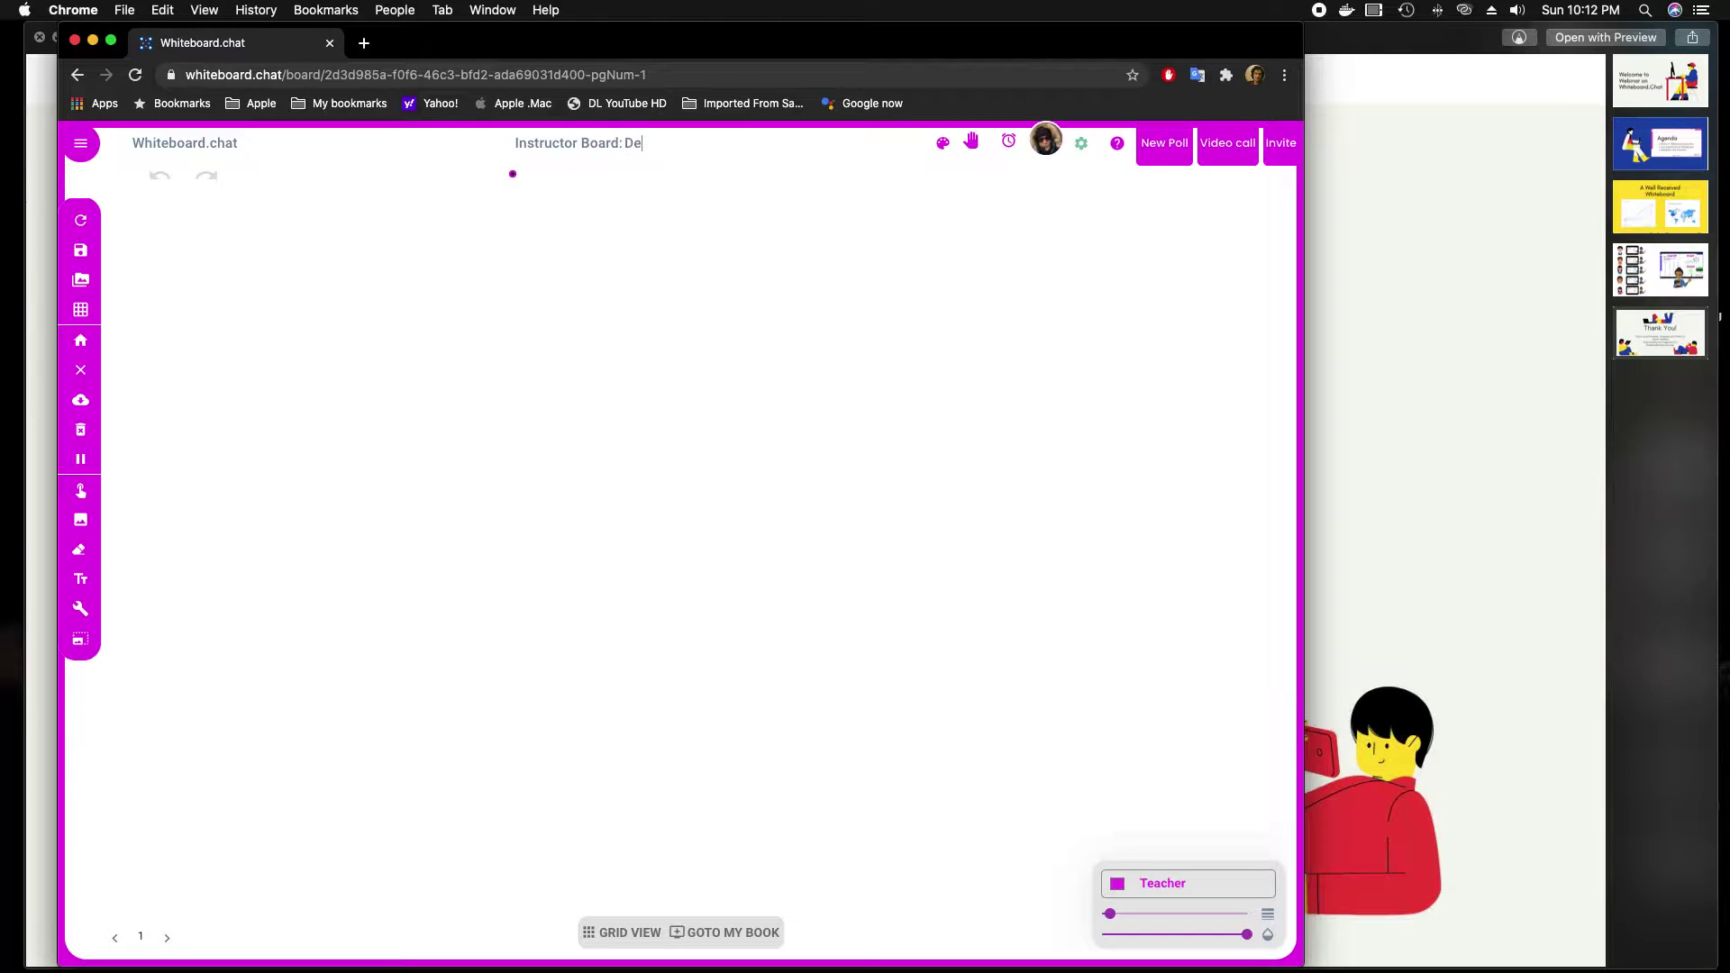
pyautogui.write('mo Class')
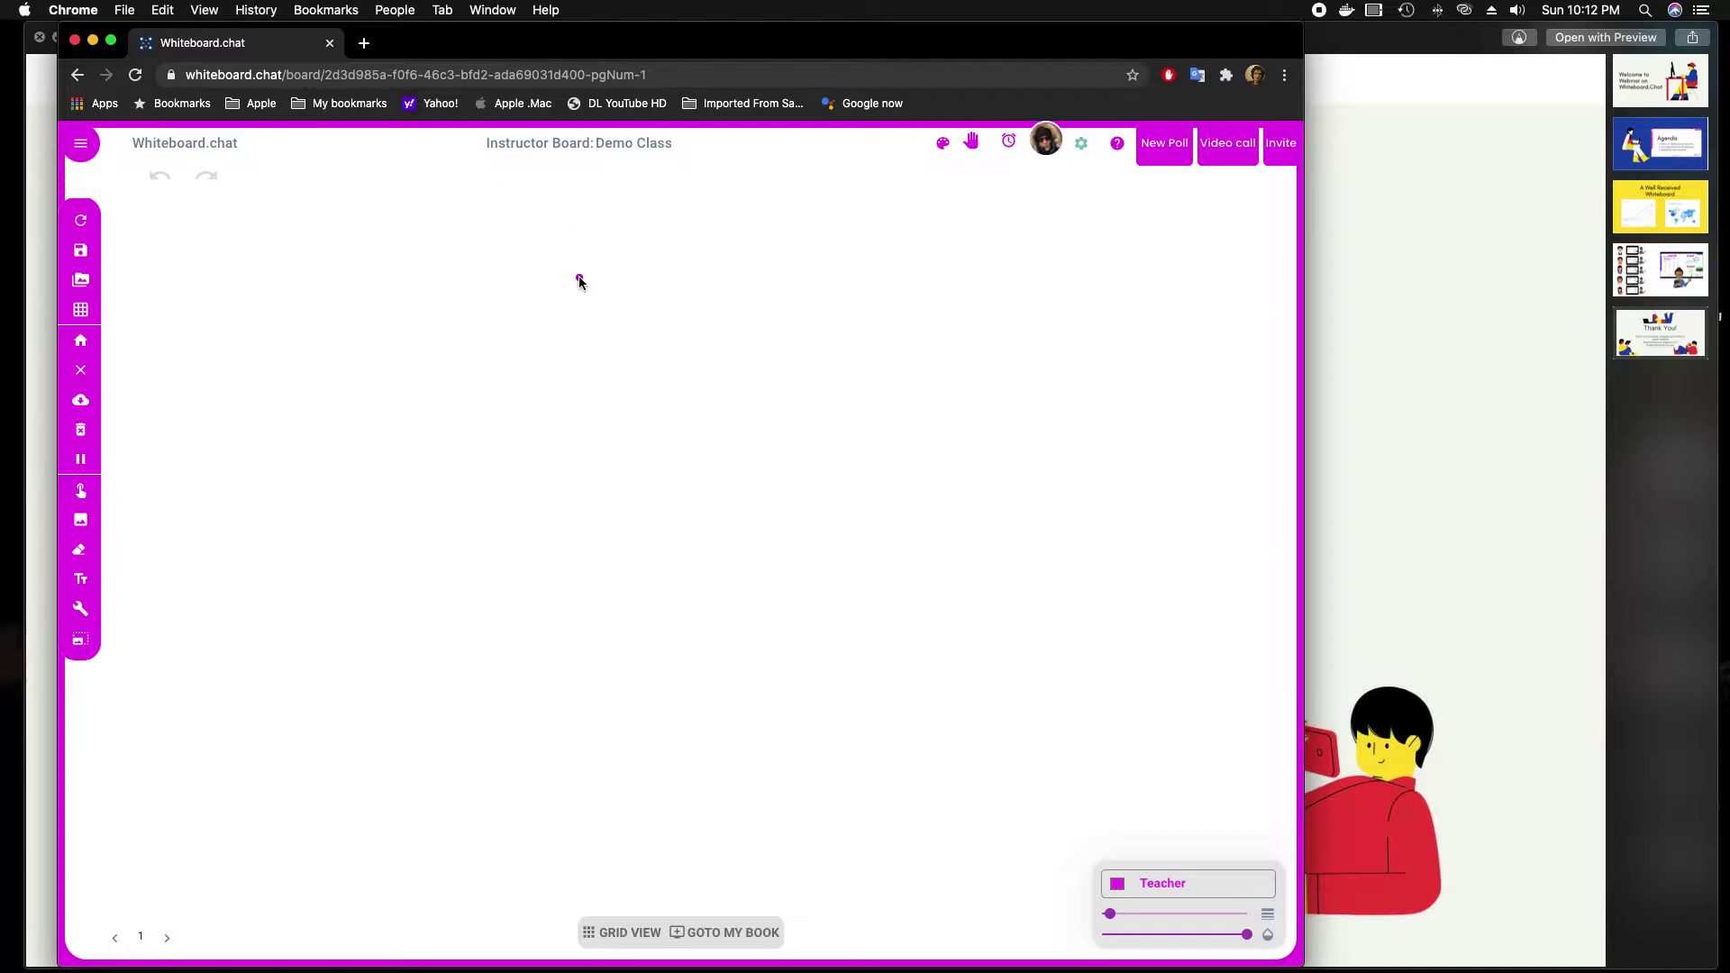
pyautogui.press('Return')
# - Draw two freehand pen scribbles and a straight angled line below them
pyautogui.moveTo(500, 427)
pyautogui.mouseDown()
pyautogui.moveTo(391, 459)
pyautogui.moveTo(478, 500)
pyautogui.mouseUp()
pyautogui.moveTo(590, 440)
pyautogui.mouseDown()
pyautogui.moveTo(577, 492)
pyautogui.moveTo(638, 491)
pyautogui.moveTo(631, 526)
pyautogui.mouseUp()
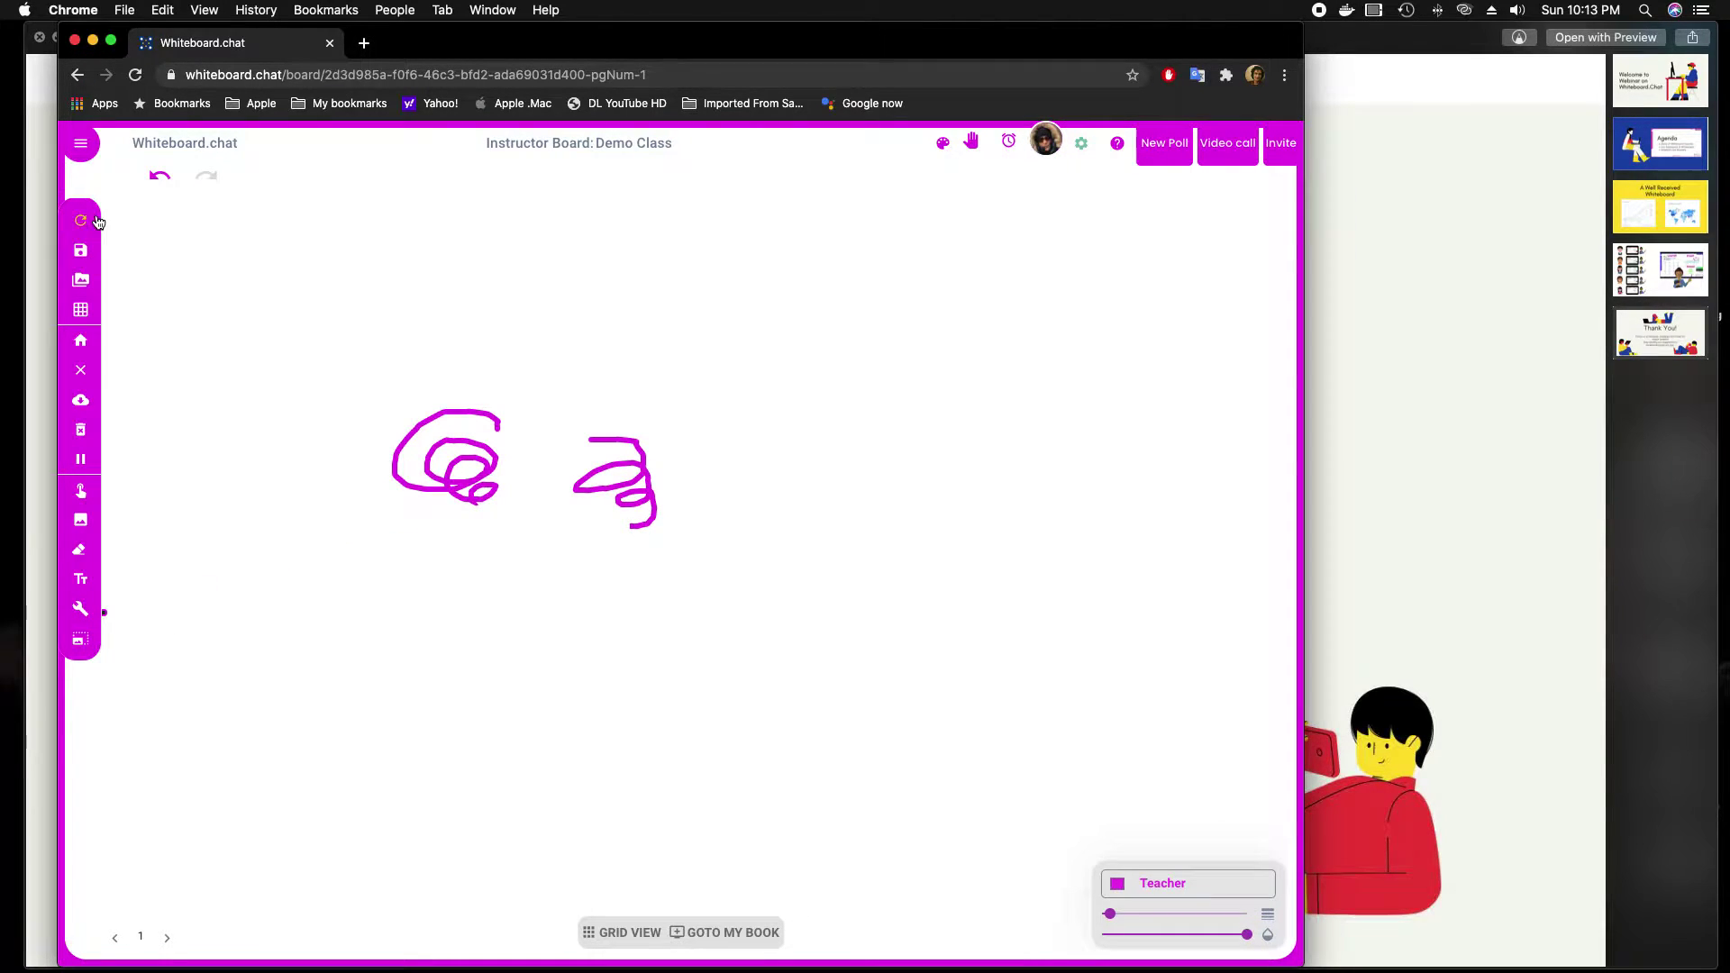
pyautogui.click(87, 618)
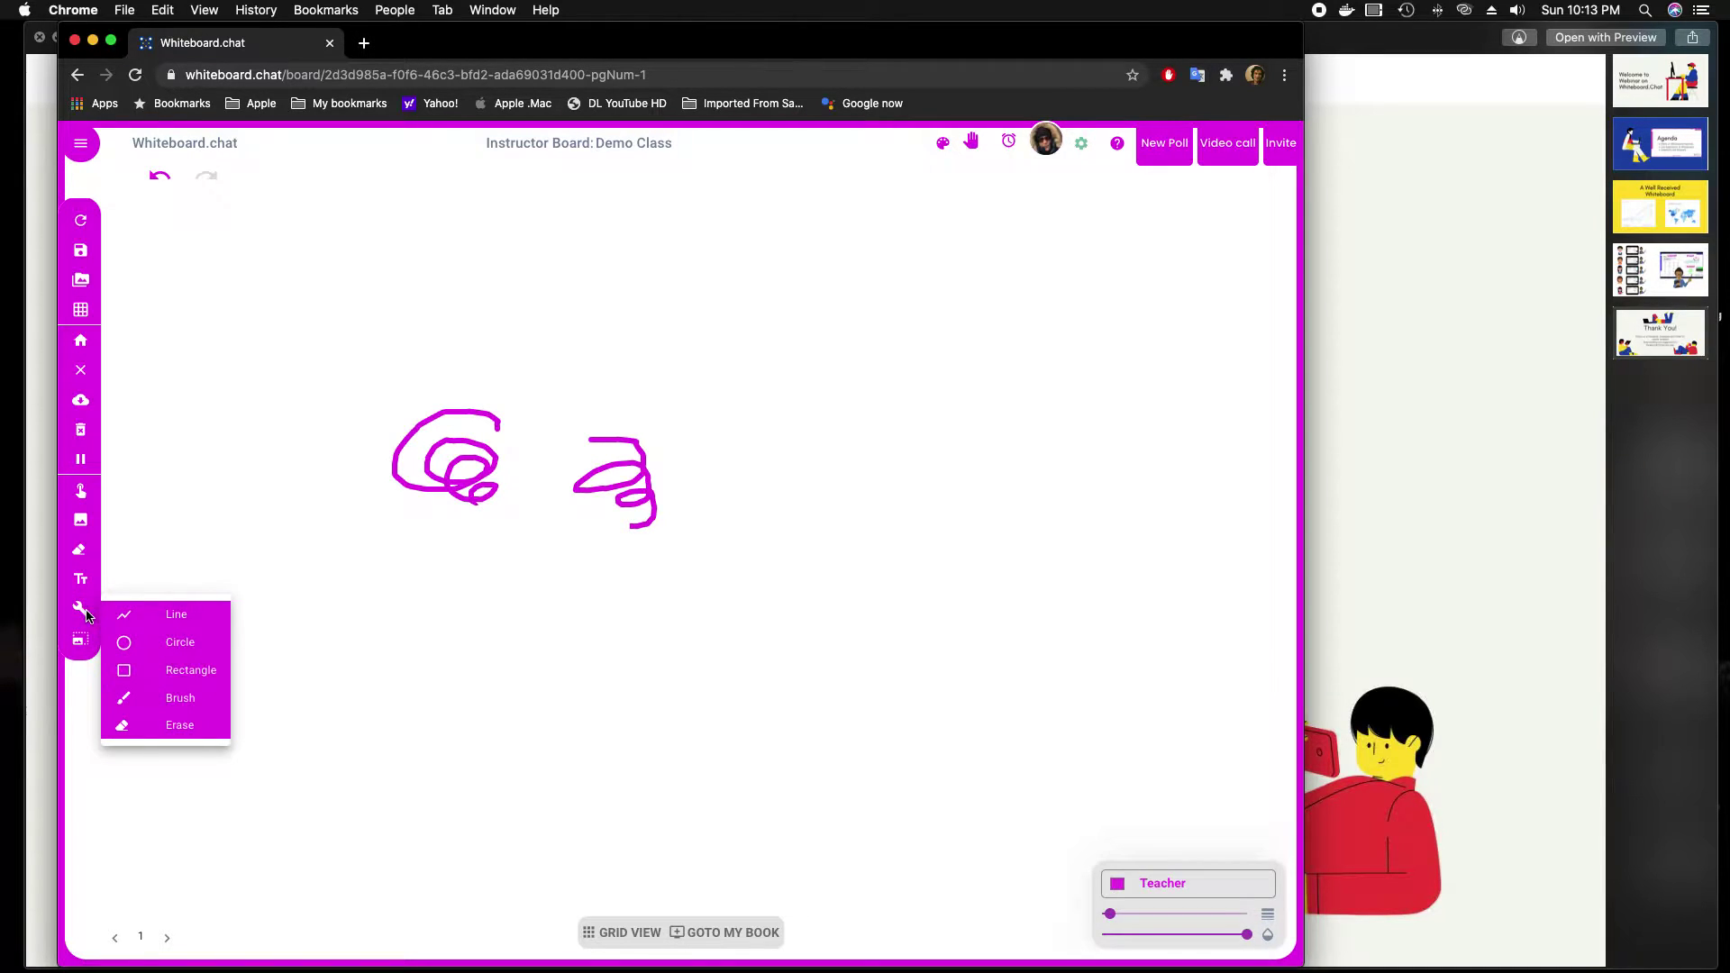
pyautogui.click(143, 613)
pyautogui.moveTo(280, 566)
pyautogui.mouseDown()
pyautogui.moveTo(464, 565)
pyautogui.moveTo(469, 658)
pyautogui.mouseUp()
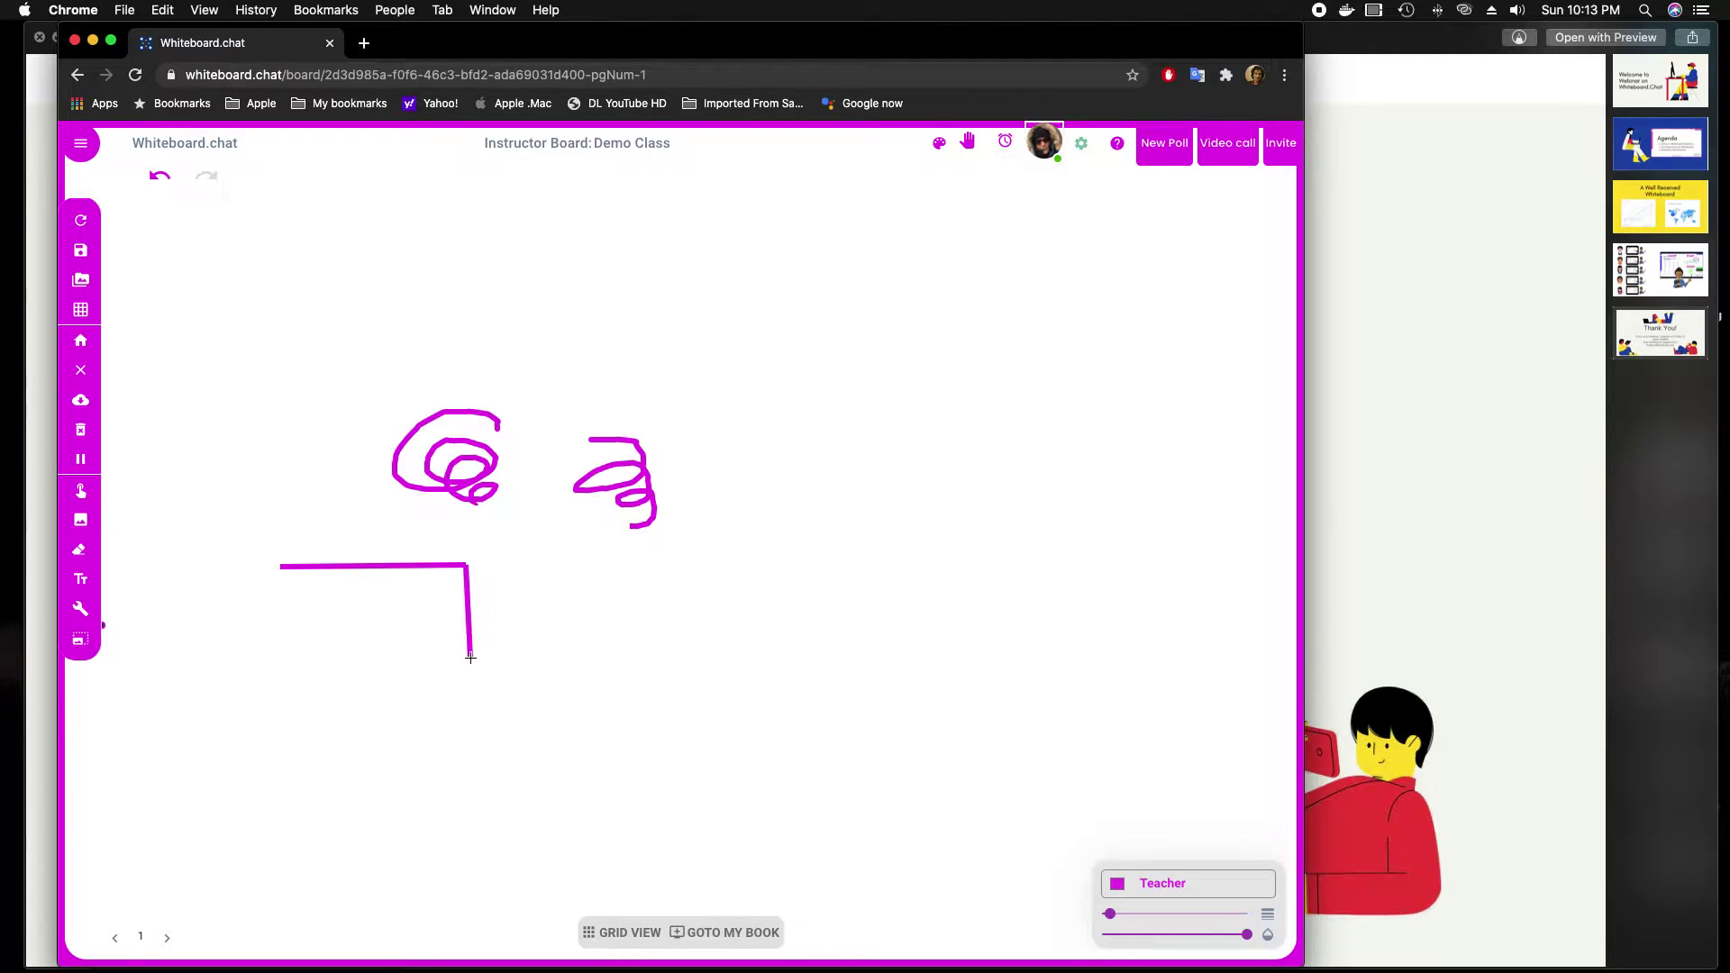
# - Add an ellipse, a wide rectangle and a small tall rectangle below the scribbles
pyautogui.click(80, 608)
pyautogui.click(144, 639)
pyautogui.moveTo(258, 611); pyautogui.dragTo(448, 682)
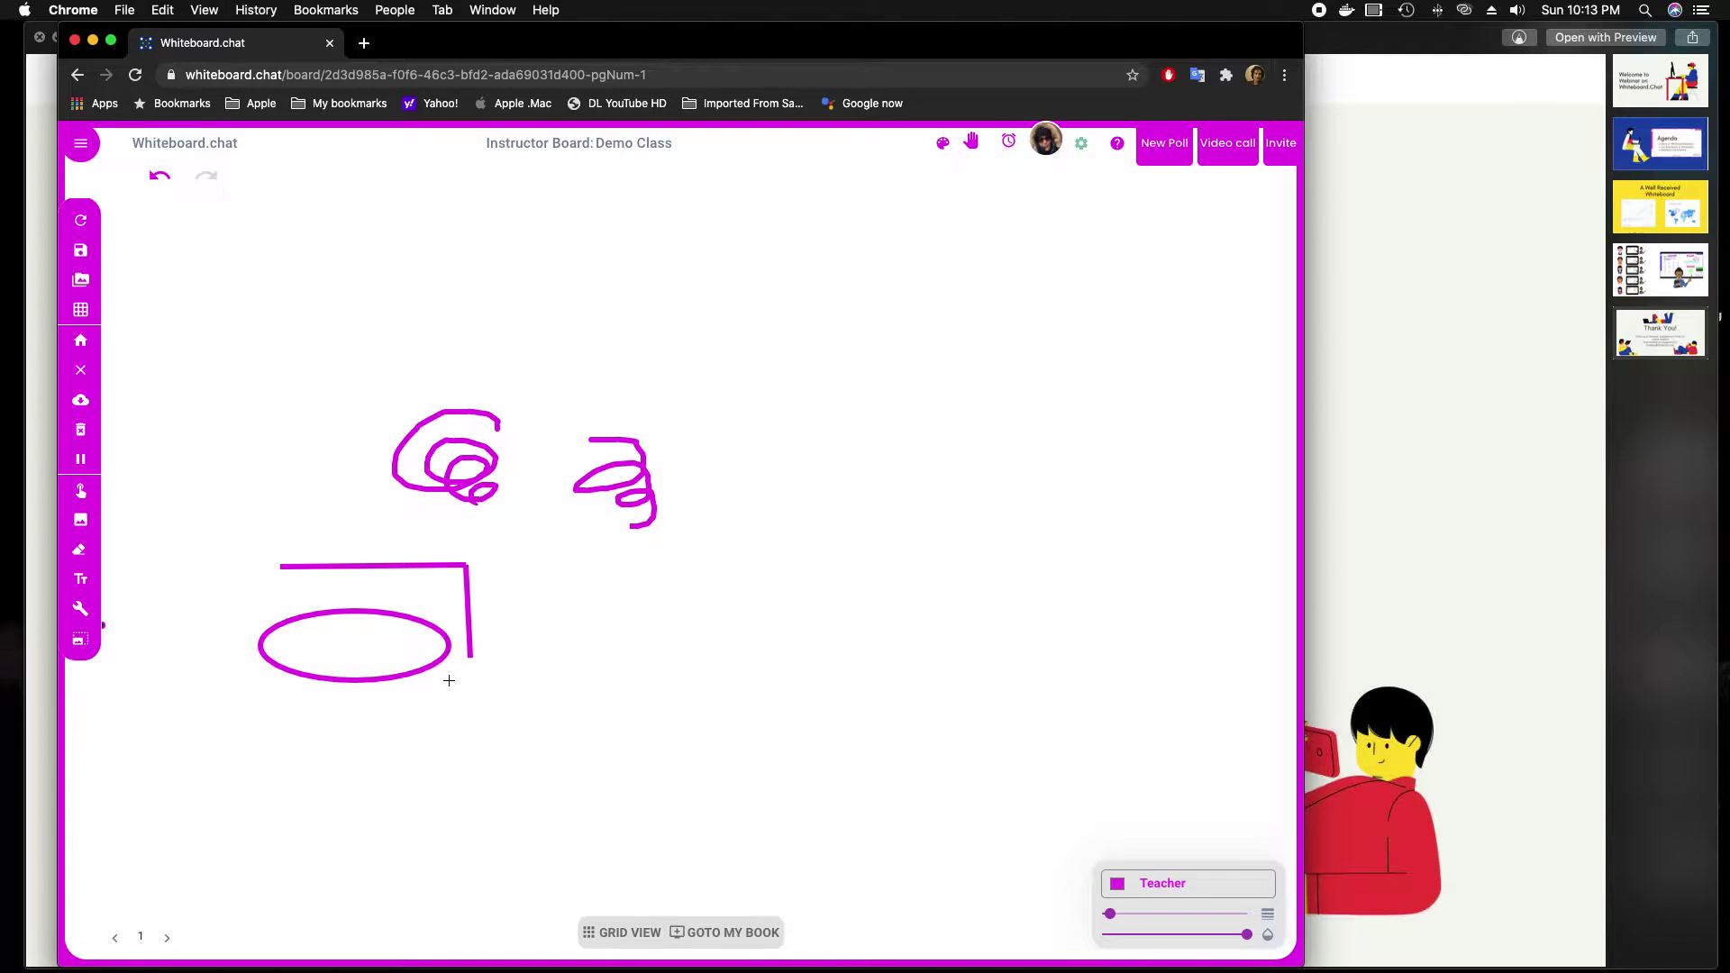
pyautogui.click(81, 608)
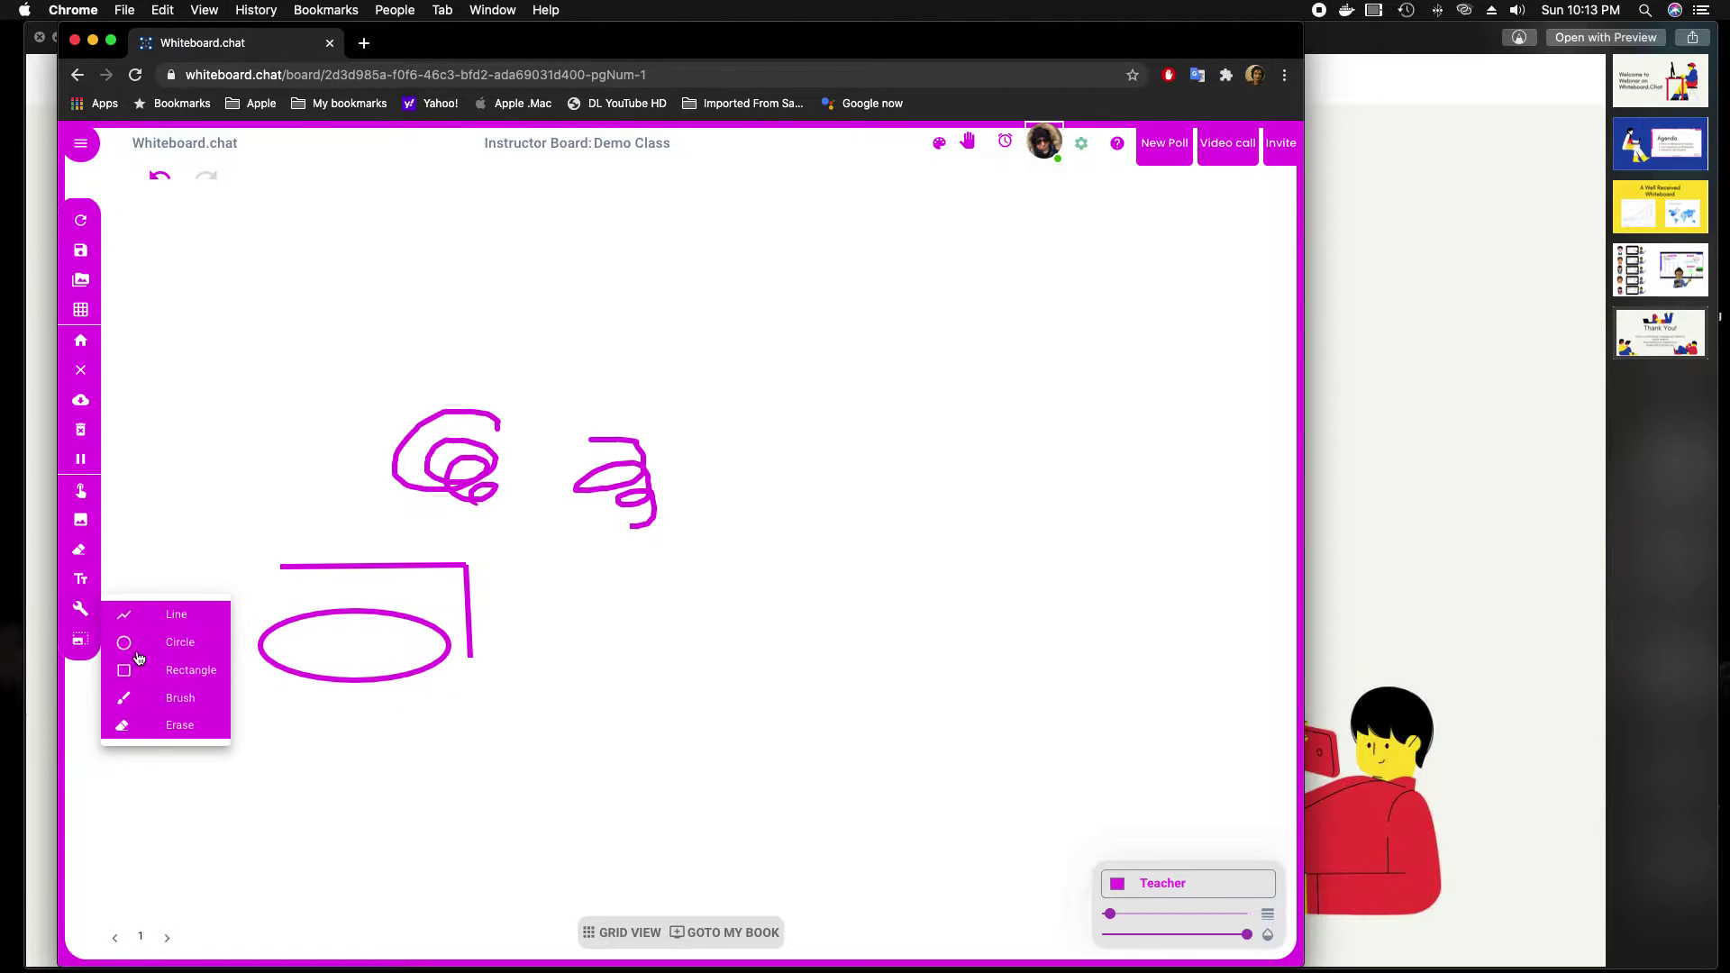
pyautogui.click(158, 685)
pyautogui.moveTo(598, 598); pyautogui.dragTo(767, 672)
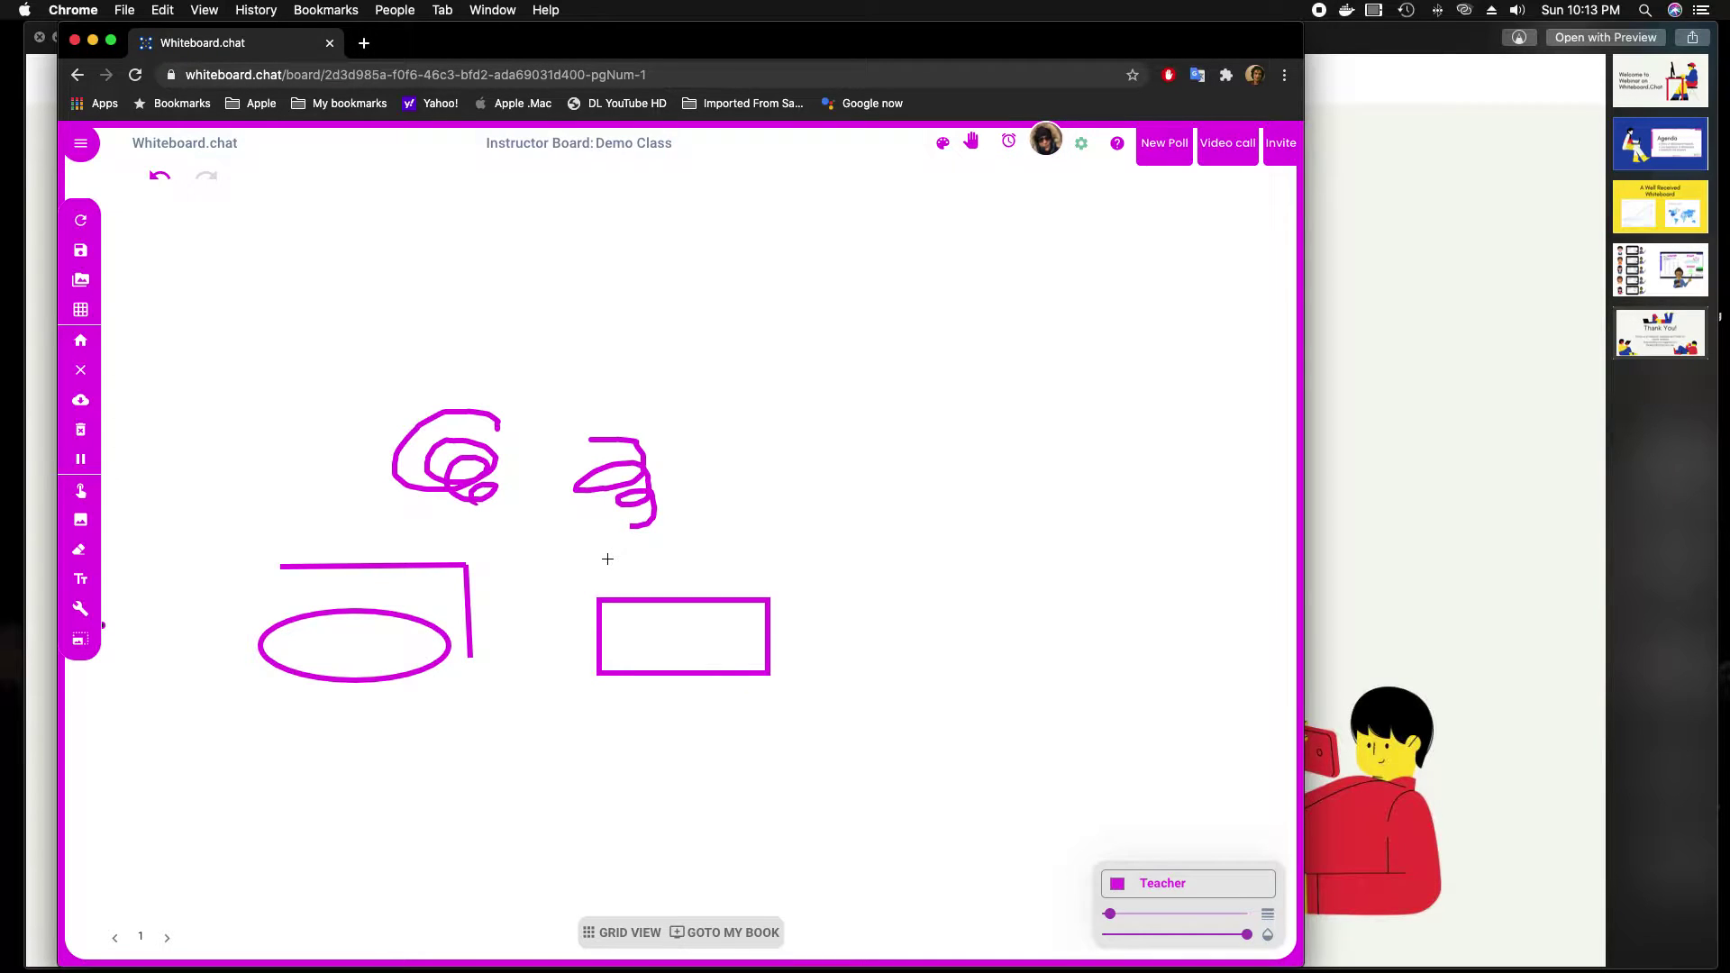
pyautogui.click(79, 609)
pyautogui.click(79, 610)
pyautogui.moveTo(559, 541)
pyautogui.mouseDown()
pyautogui.moveTo(506, 618)
pyautogui.moveTo(499, 668)
pyautogui.moveTo(577, 678)
pyautogui.mouseUp()
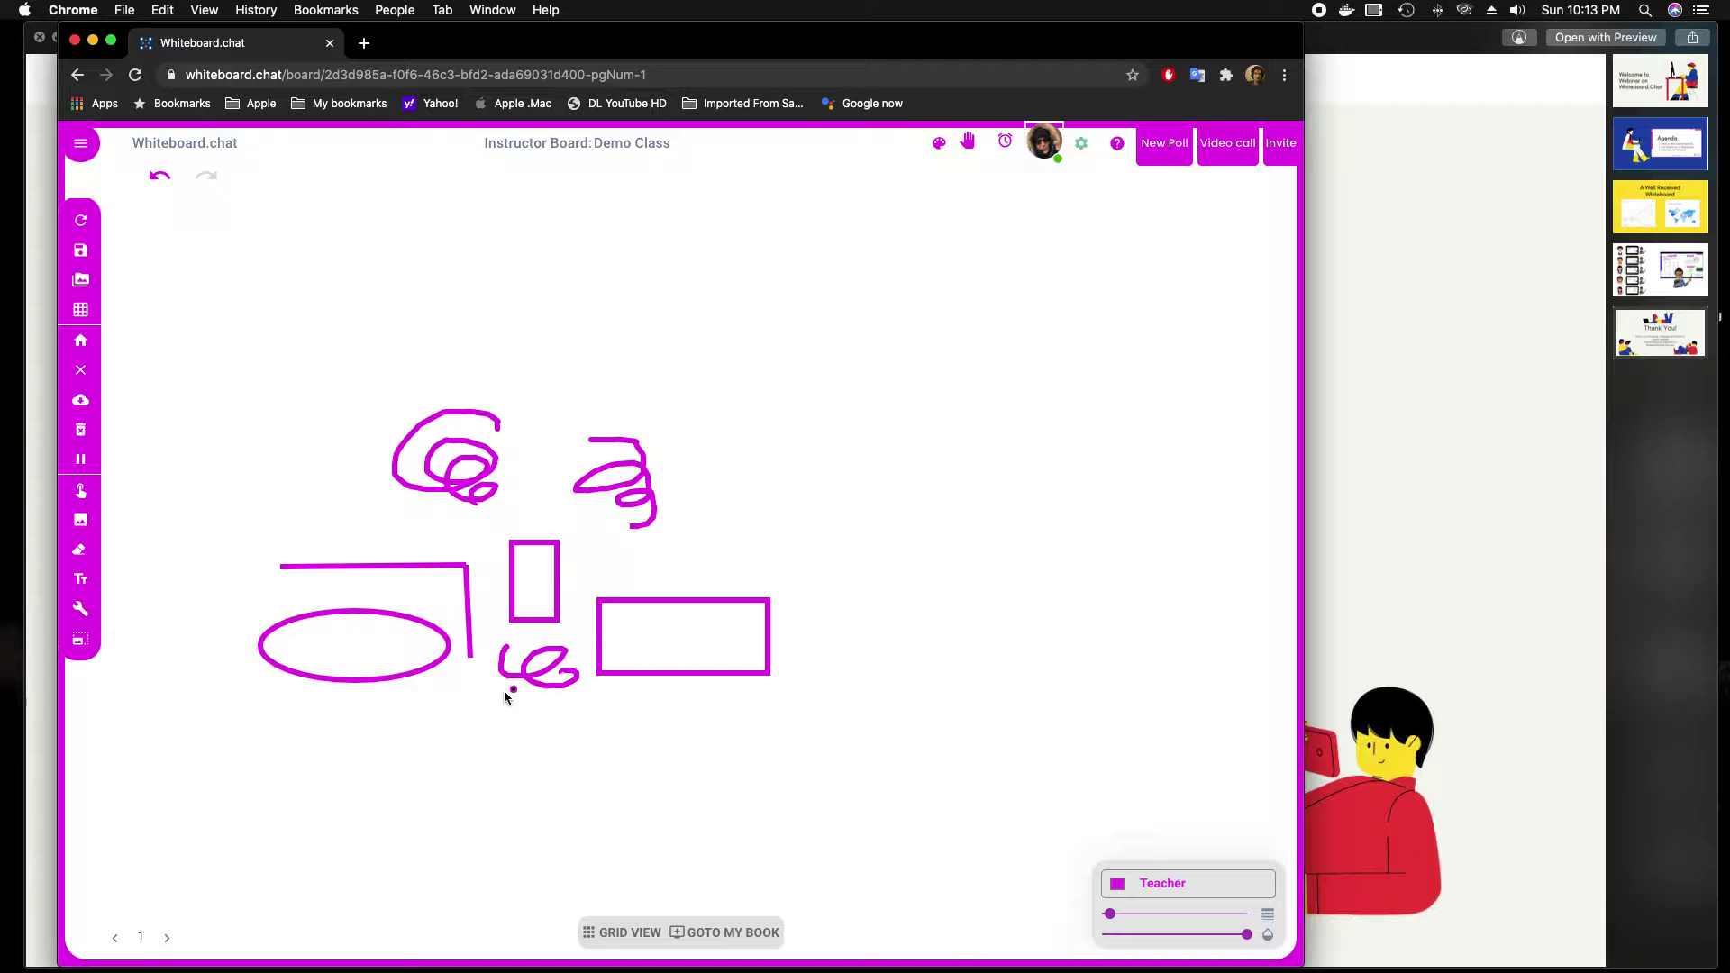
pyautogui.click(83, 559)
pyautogui.moveTo(405, 431); pyautogui.dragTo(478, 460)
pyautogui.moveTo(587, 463); pyautogui.dragTo(599, 468)
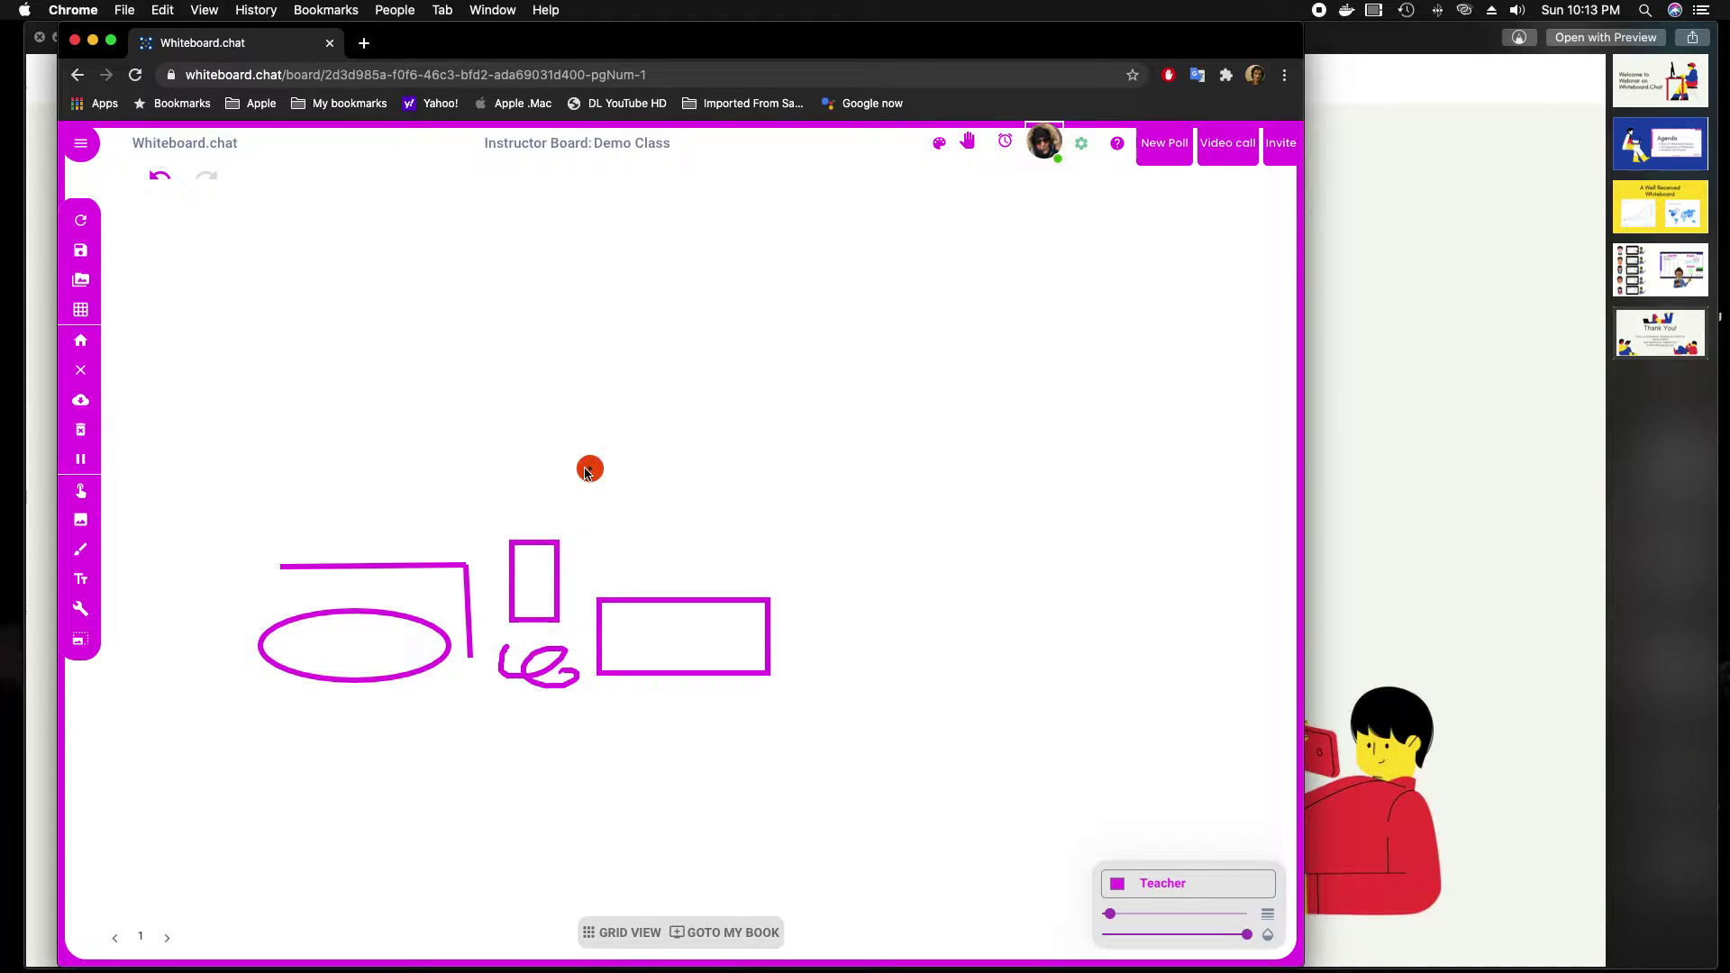
pyautogui.click(160, 180)
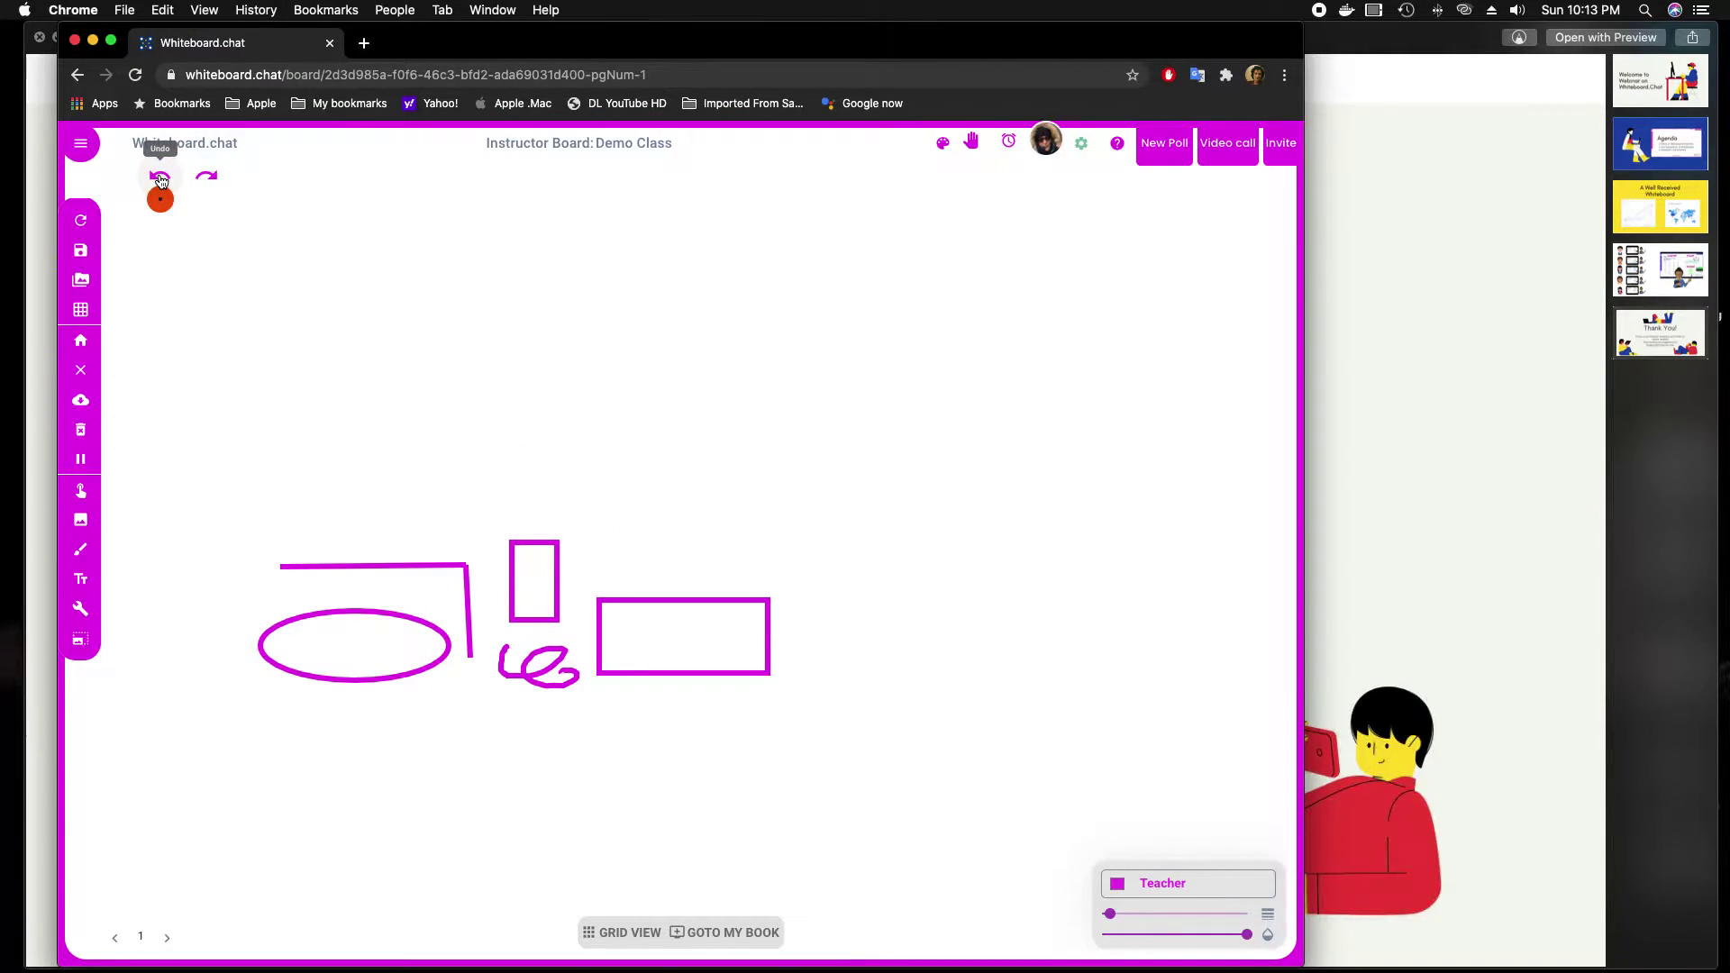
pyautogui.click(161, 179)
pyautogui.click(160, 180)
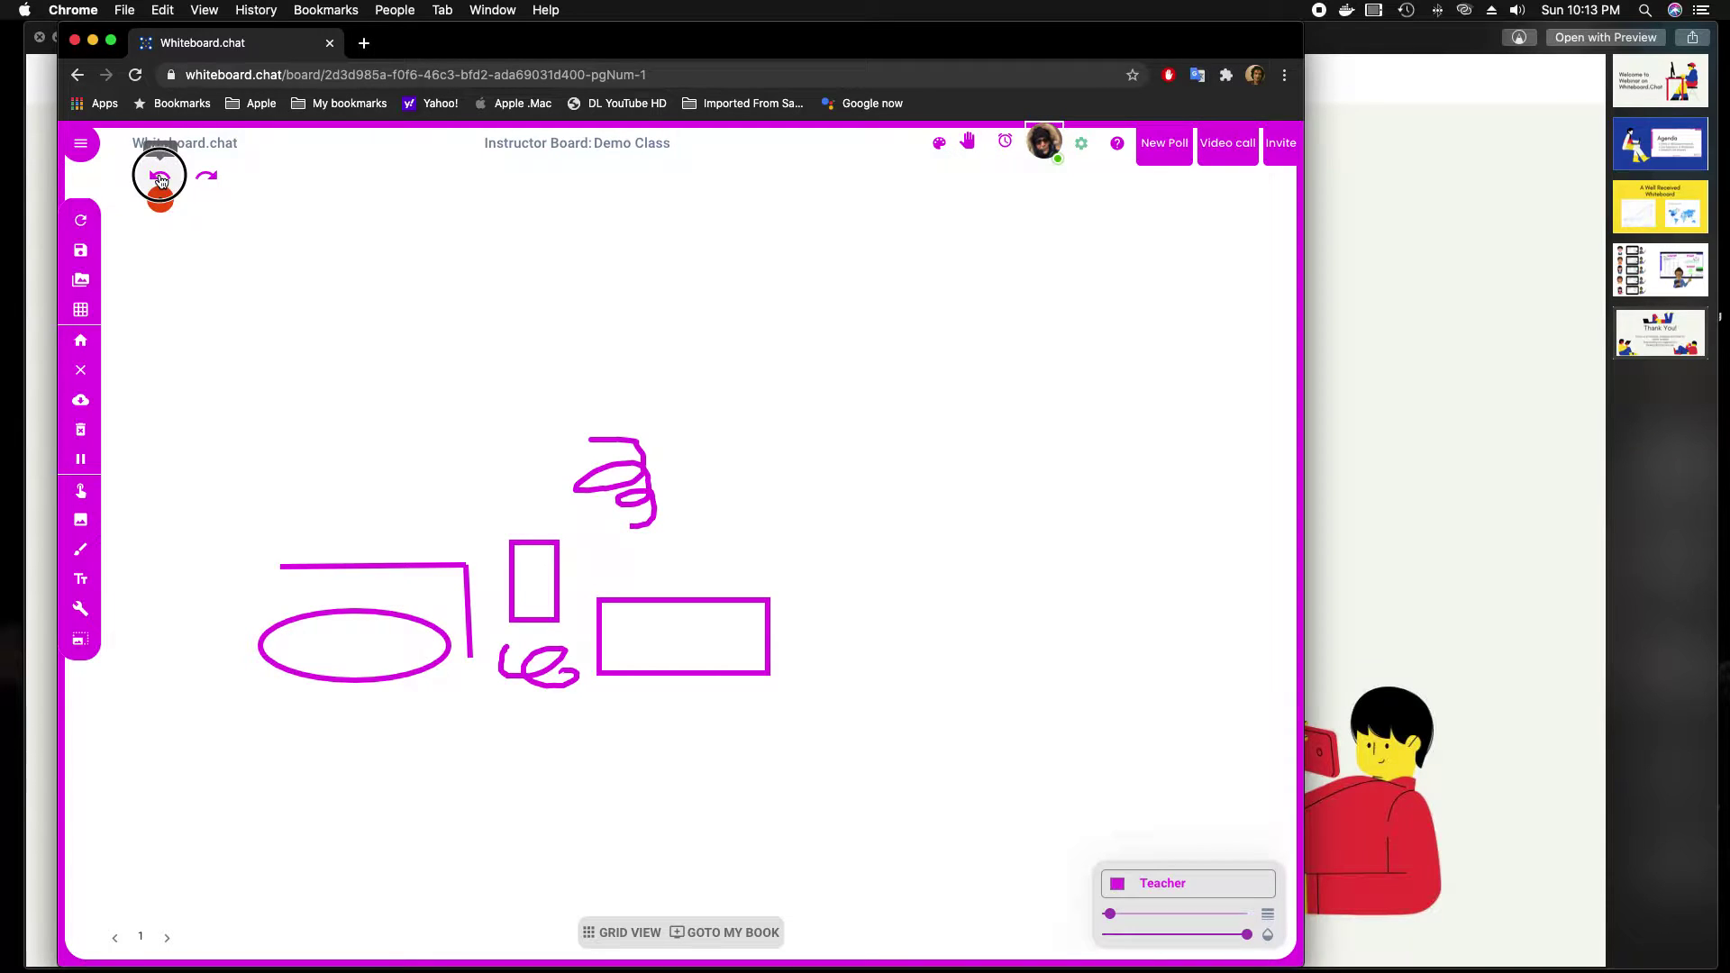
pyautogui.click(161, 180)
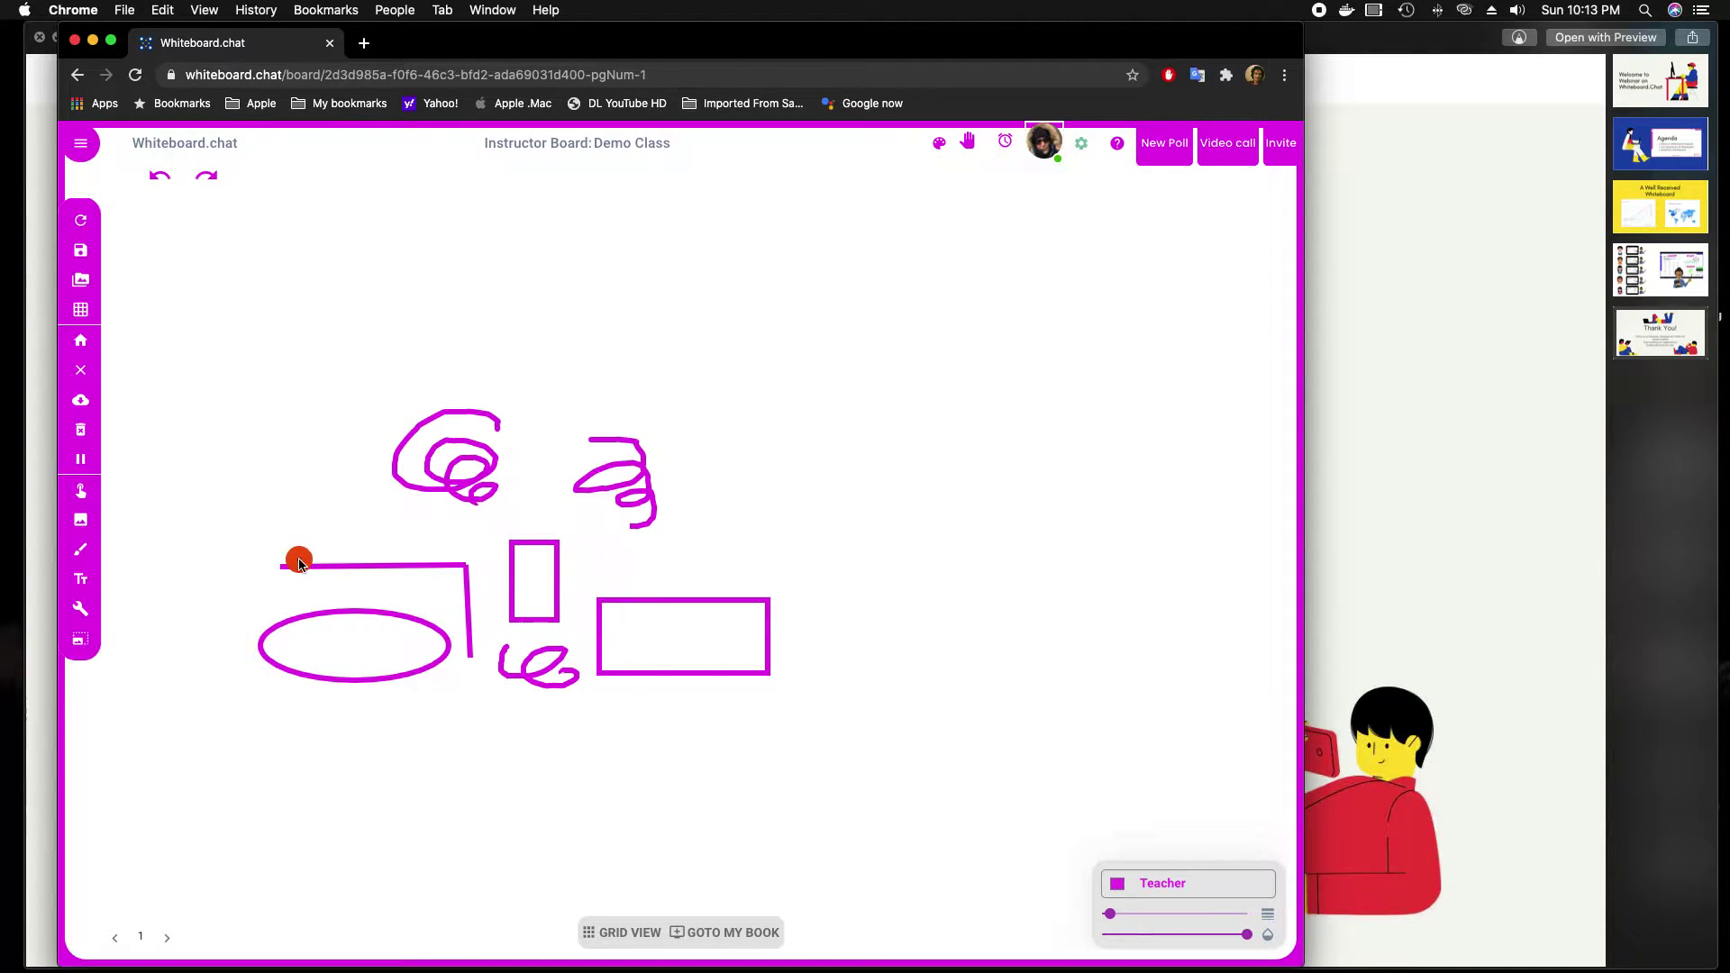
pyautogui.click(80, 552)
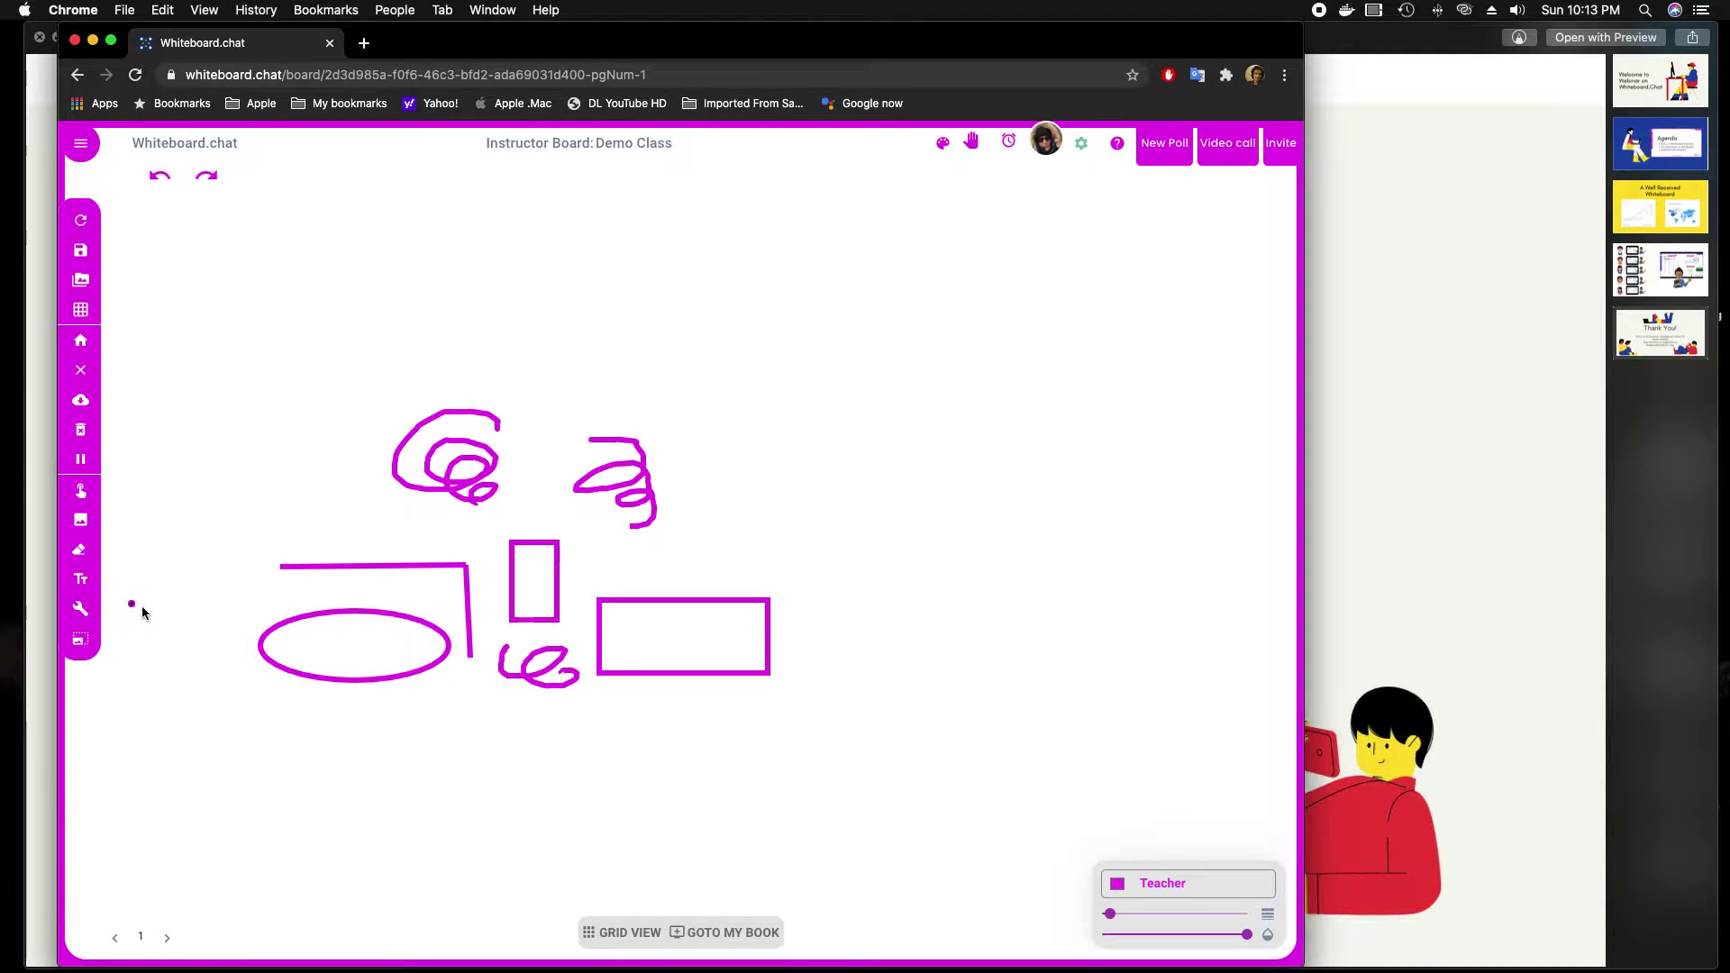
# - Place the text 'hello' above the scribbles
pyautogui.click(81, 582)
pyautogui.click(471, 331)
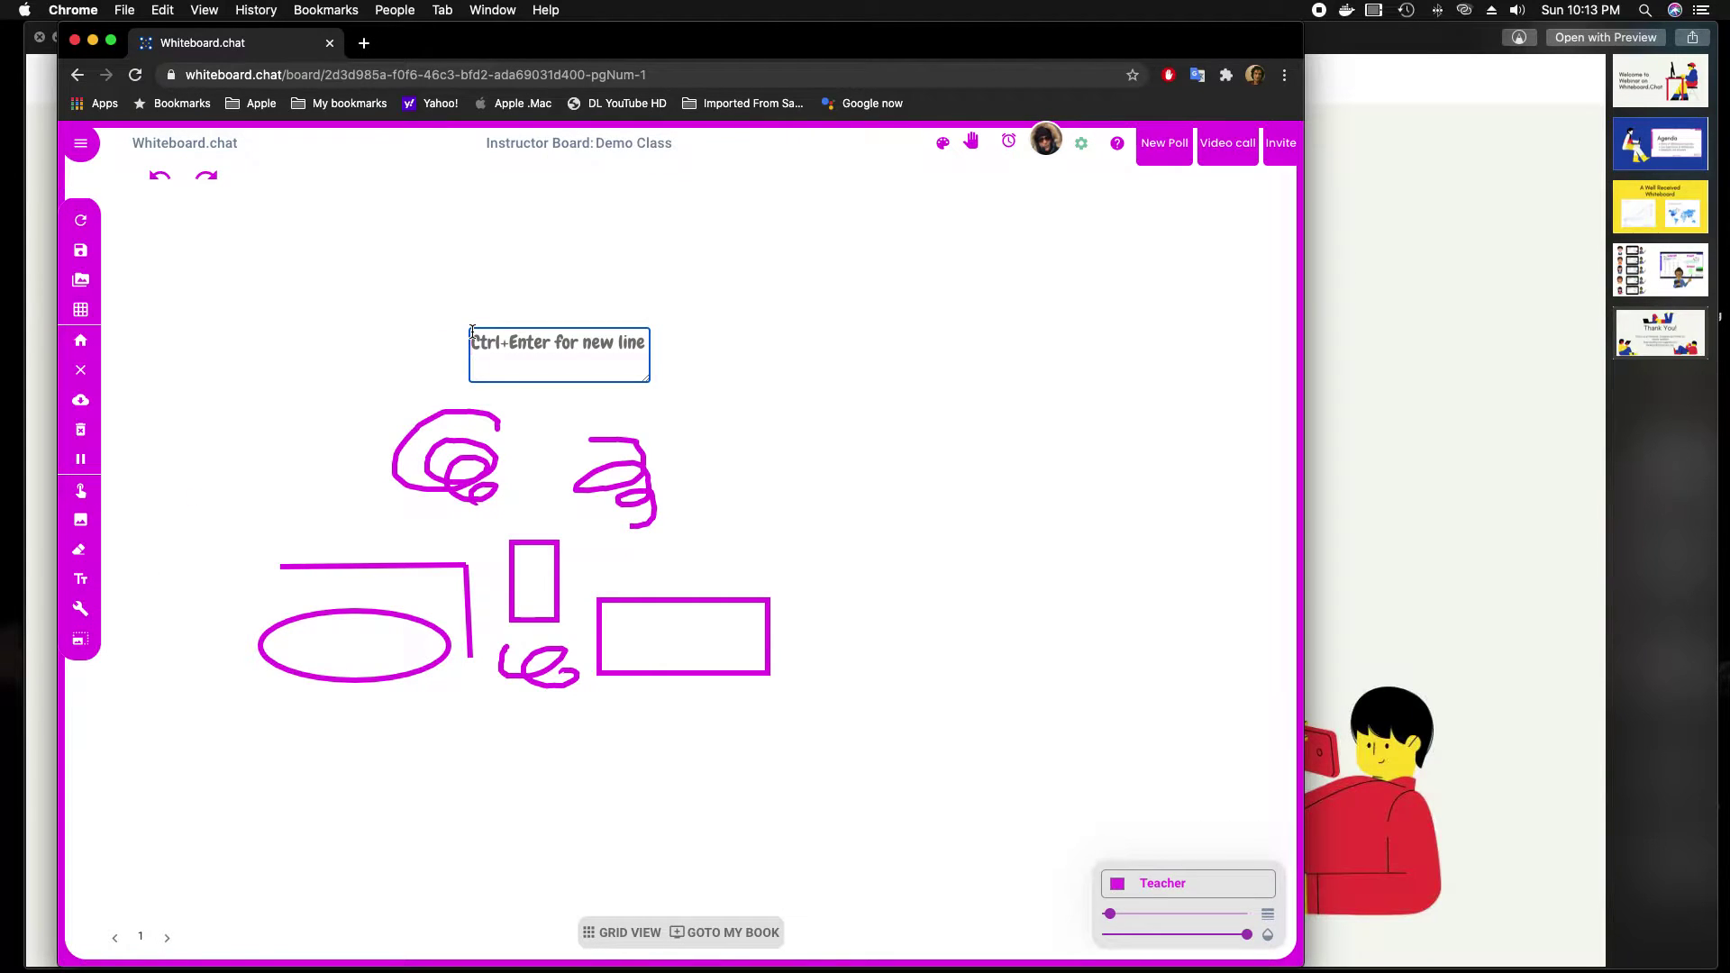
pyautogui.write('hello')
pyautogui.press('Return')
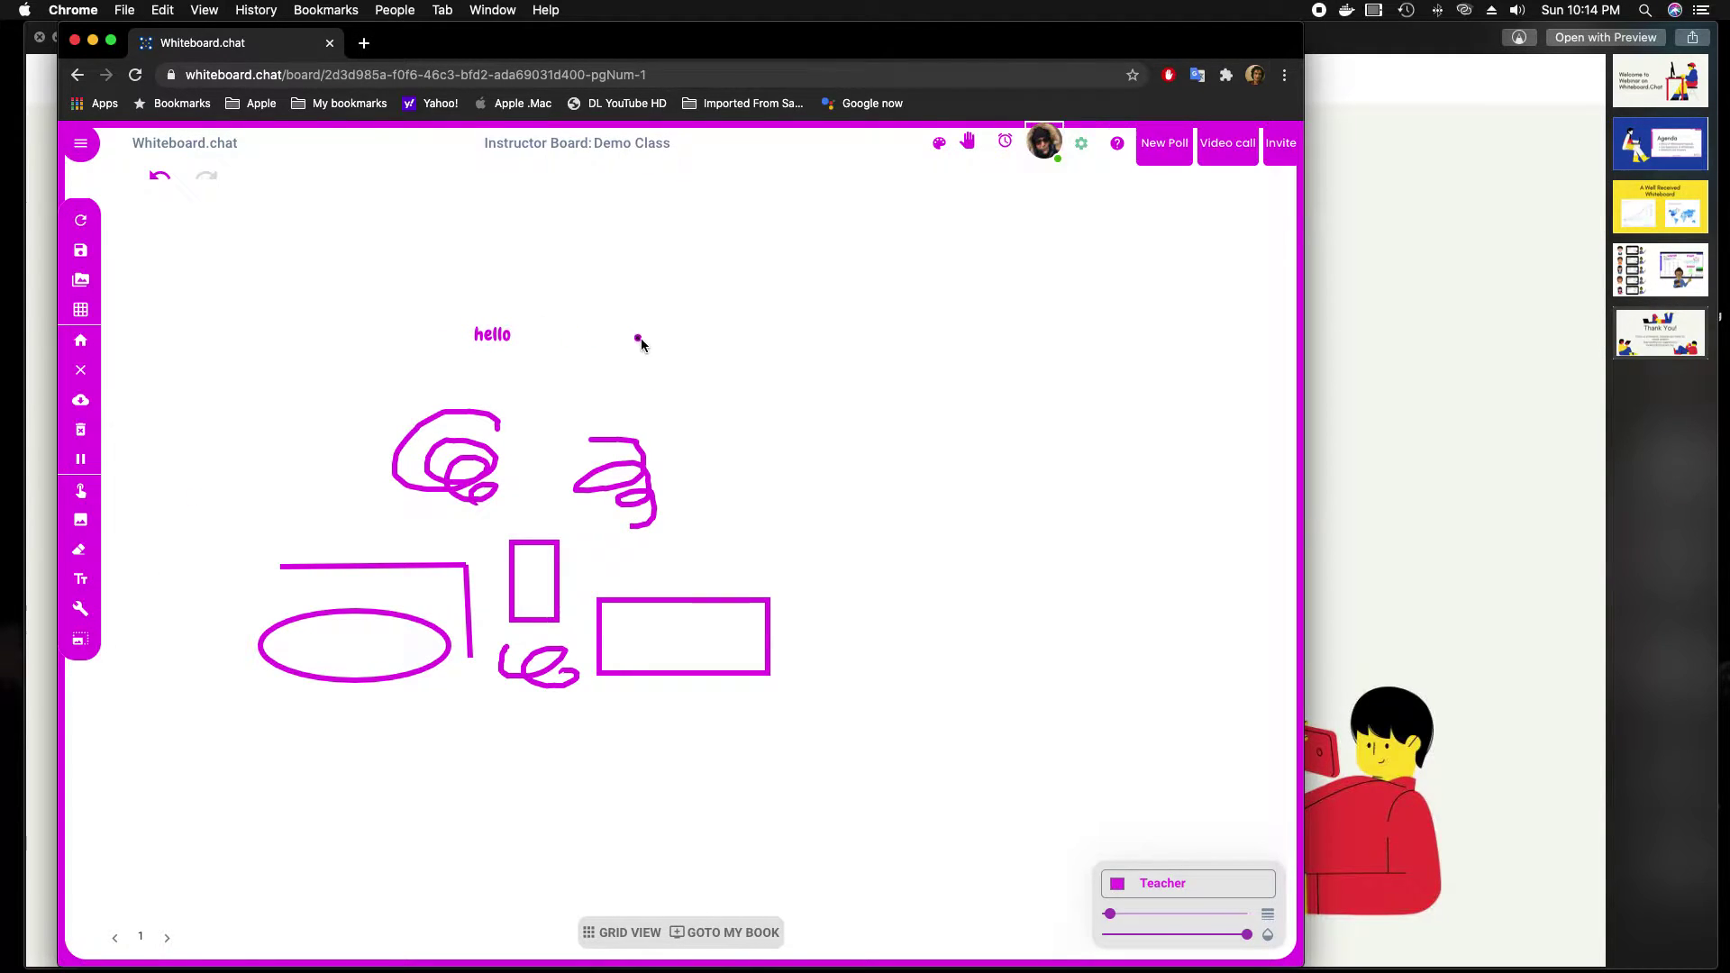
# - Add the text 'I am typing' to the right and underline it with a line
pyautogui.click(707, 349)
pyautogui.write('I am typ')
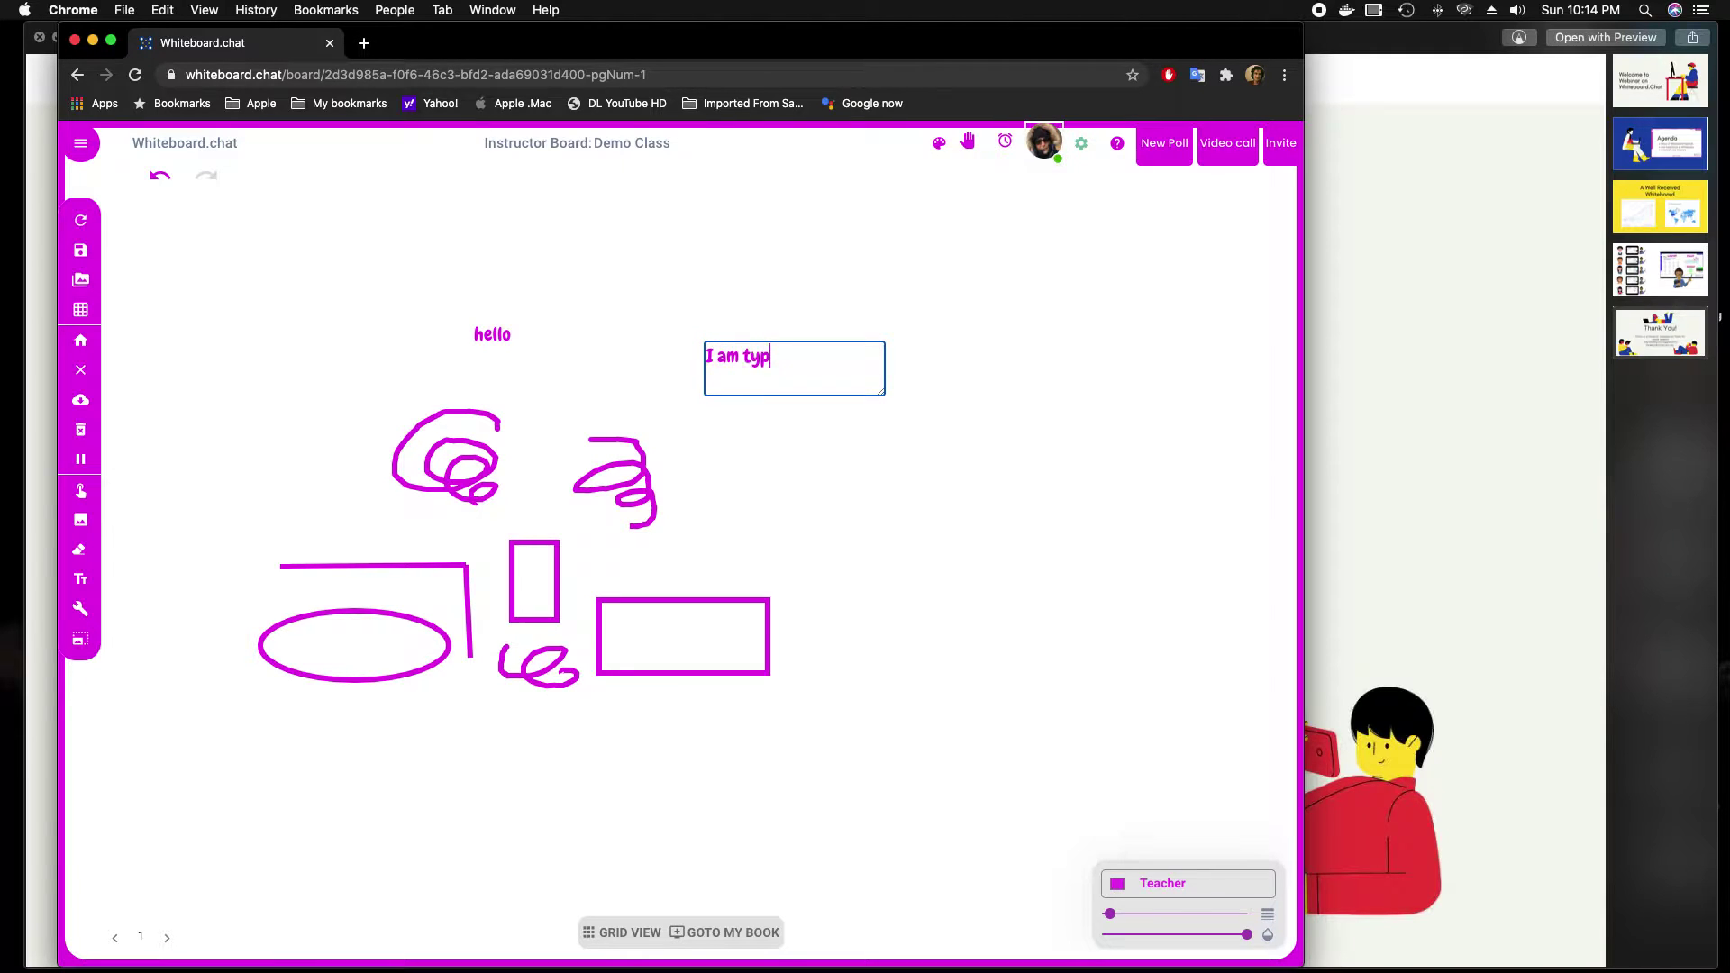
pyautogui.write('ing')
pyautogui.press('Return')
pyautogui.moveTo(697, 368); pyautogui.dragTo(862, 370)
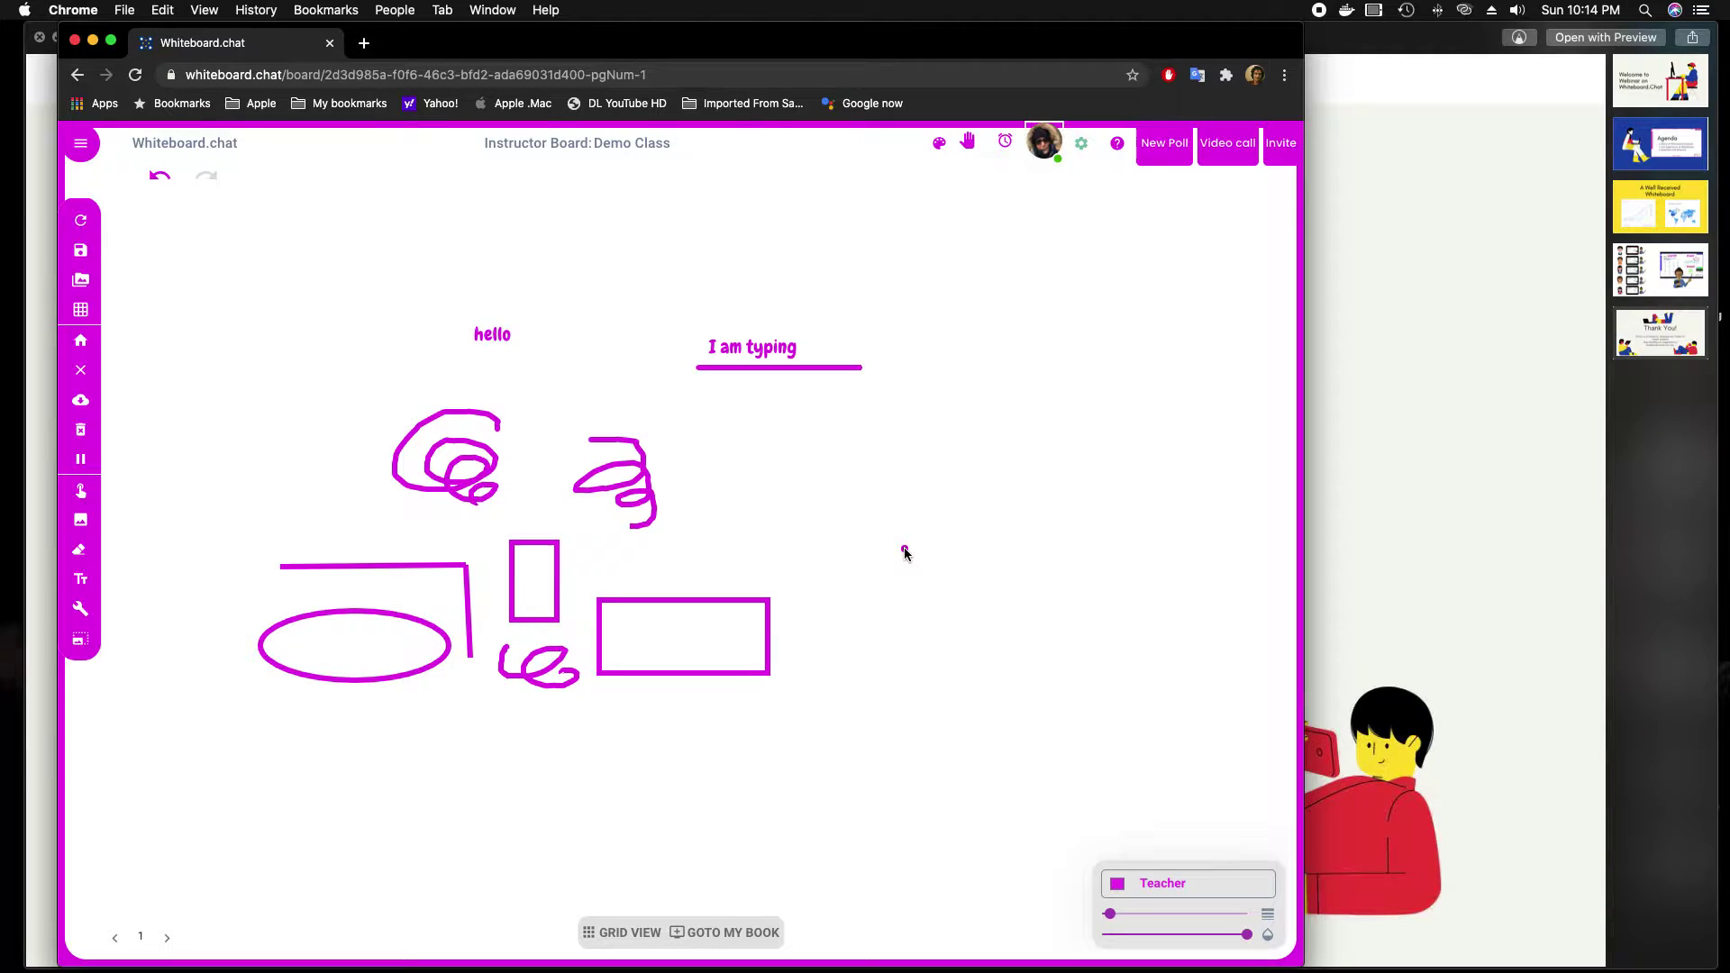
# - Thicken the pen stroke and draw a freehand loop right of the scribbles
pyautogui.moveTo(1113, 915)
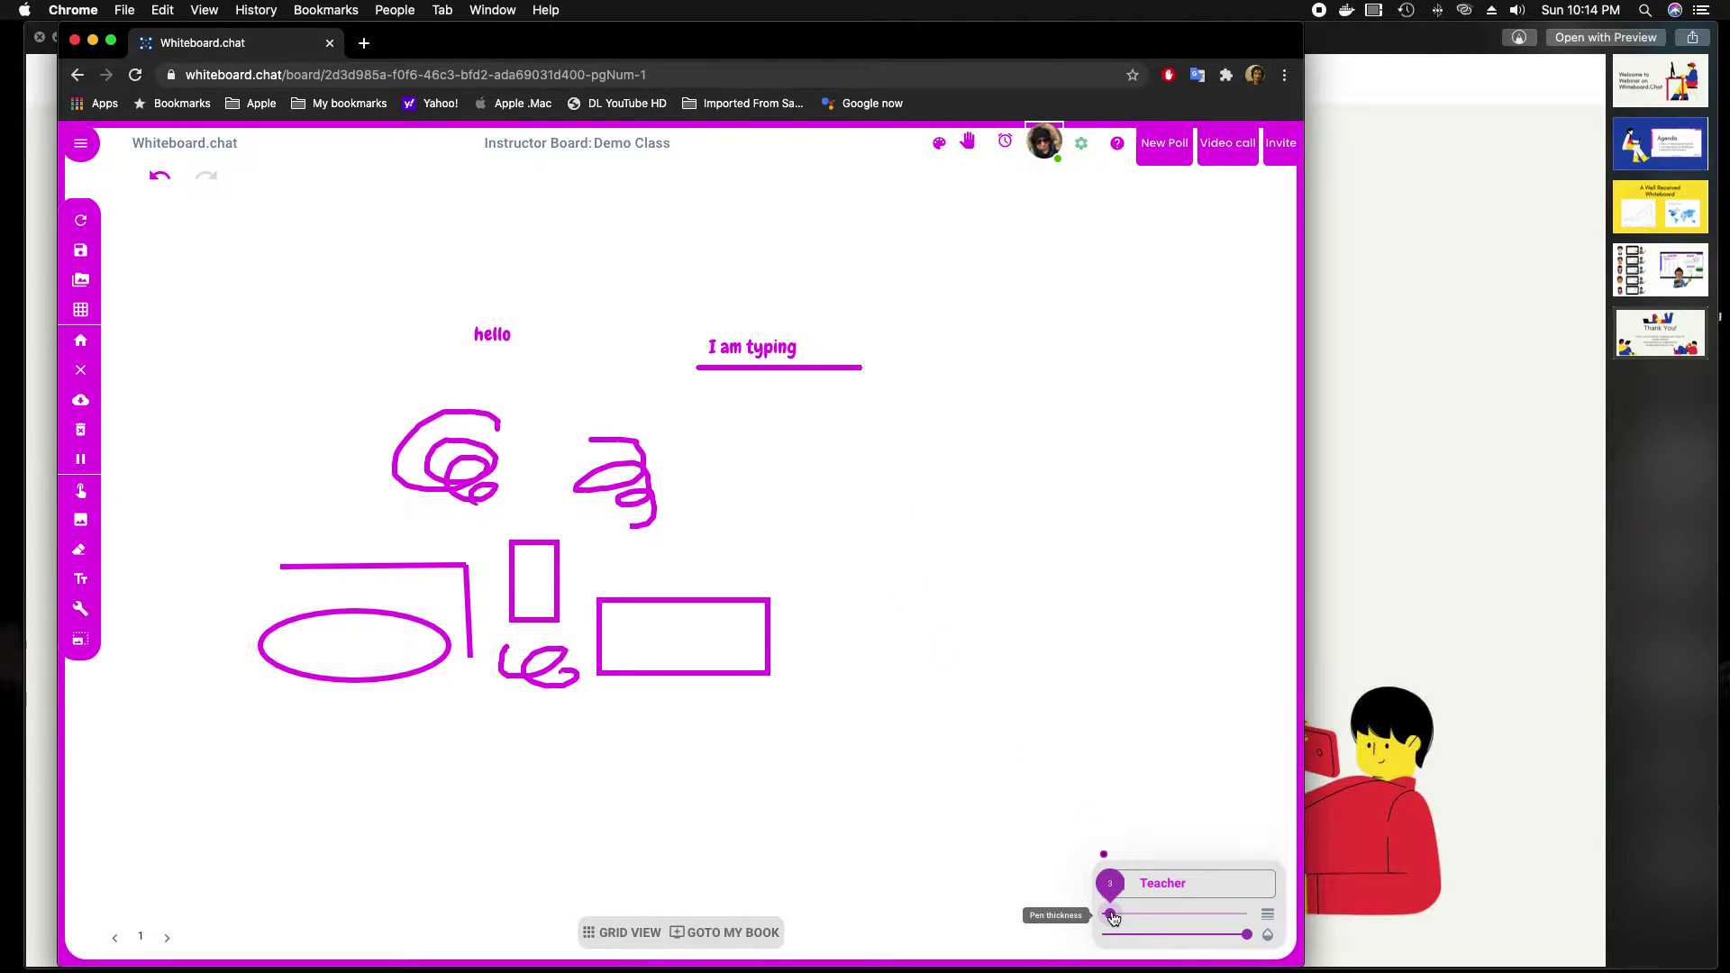
pyautogui.moveTo(1112, 914); pyautogui.dragTo(1127, 915)
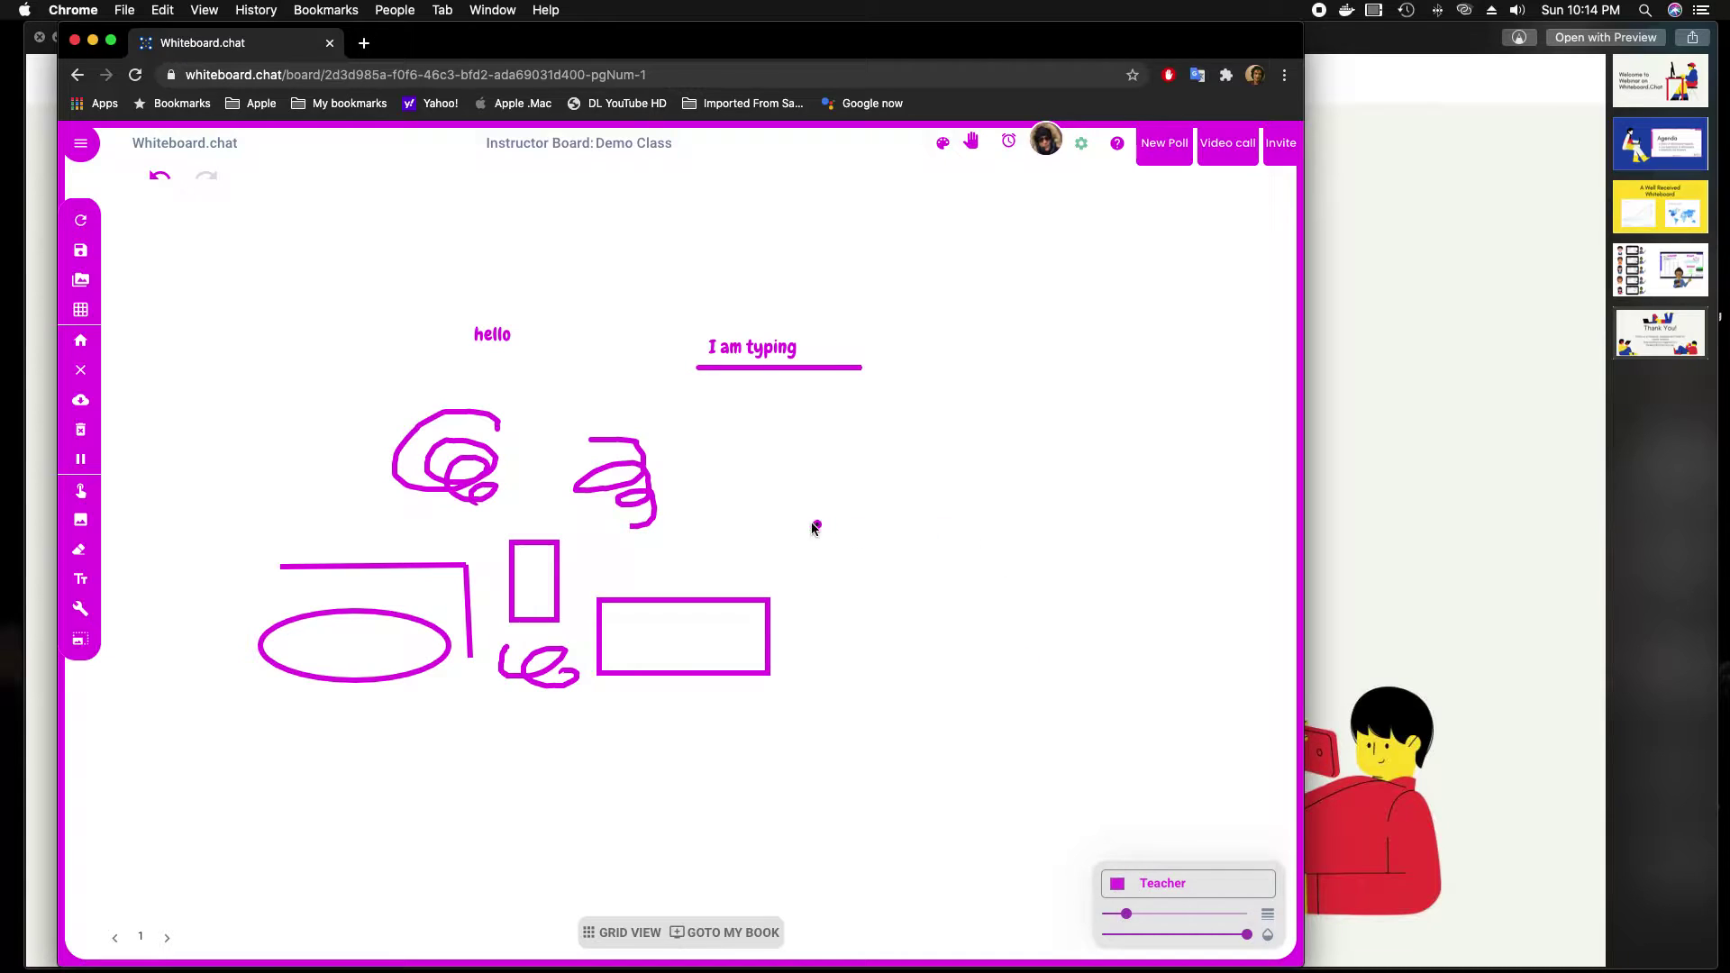
pyautogui.moveTo(812, 527)
pyautogui.mouseDown()
pyautogui.moveTo(788, 522)
pyautogui.moveTo(825, 575)
pyautogui.mouseUp()
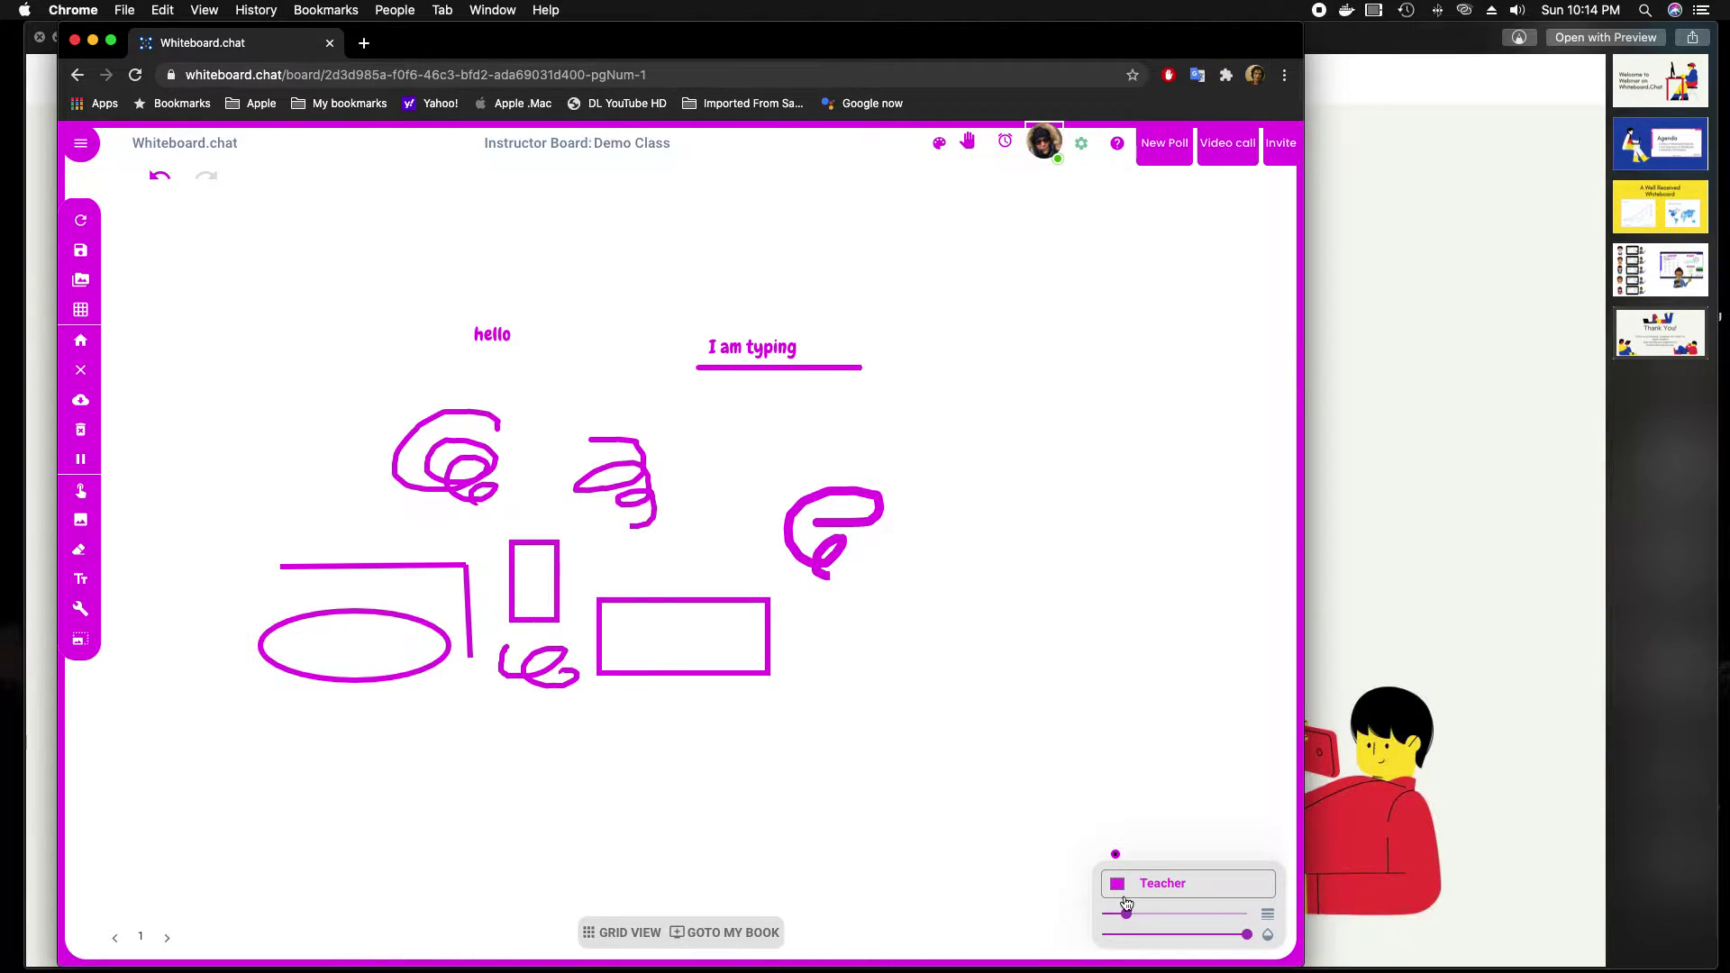
# - Drag the pen opacity slider left so strokes become semi-transparent
pyautogui.moveTo(1144, 923)
pyautogui.moveTo(1246, 939)
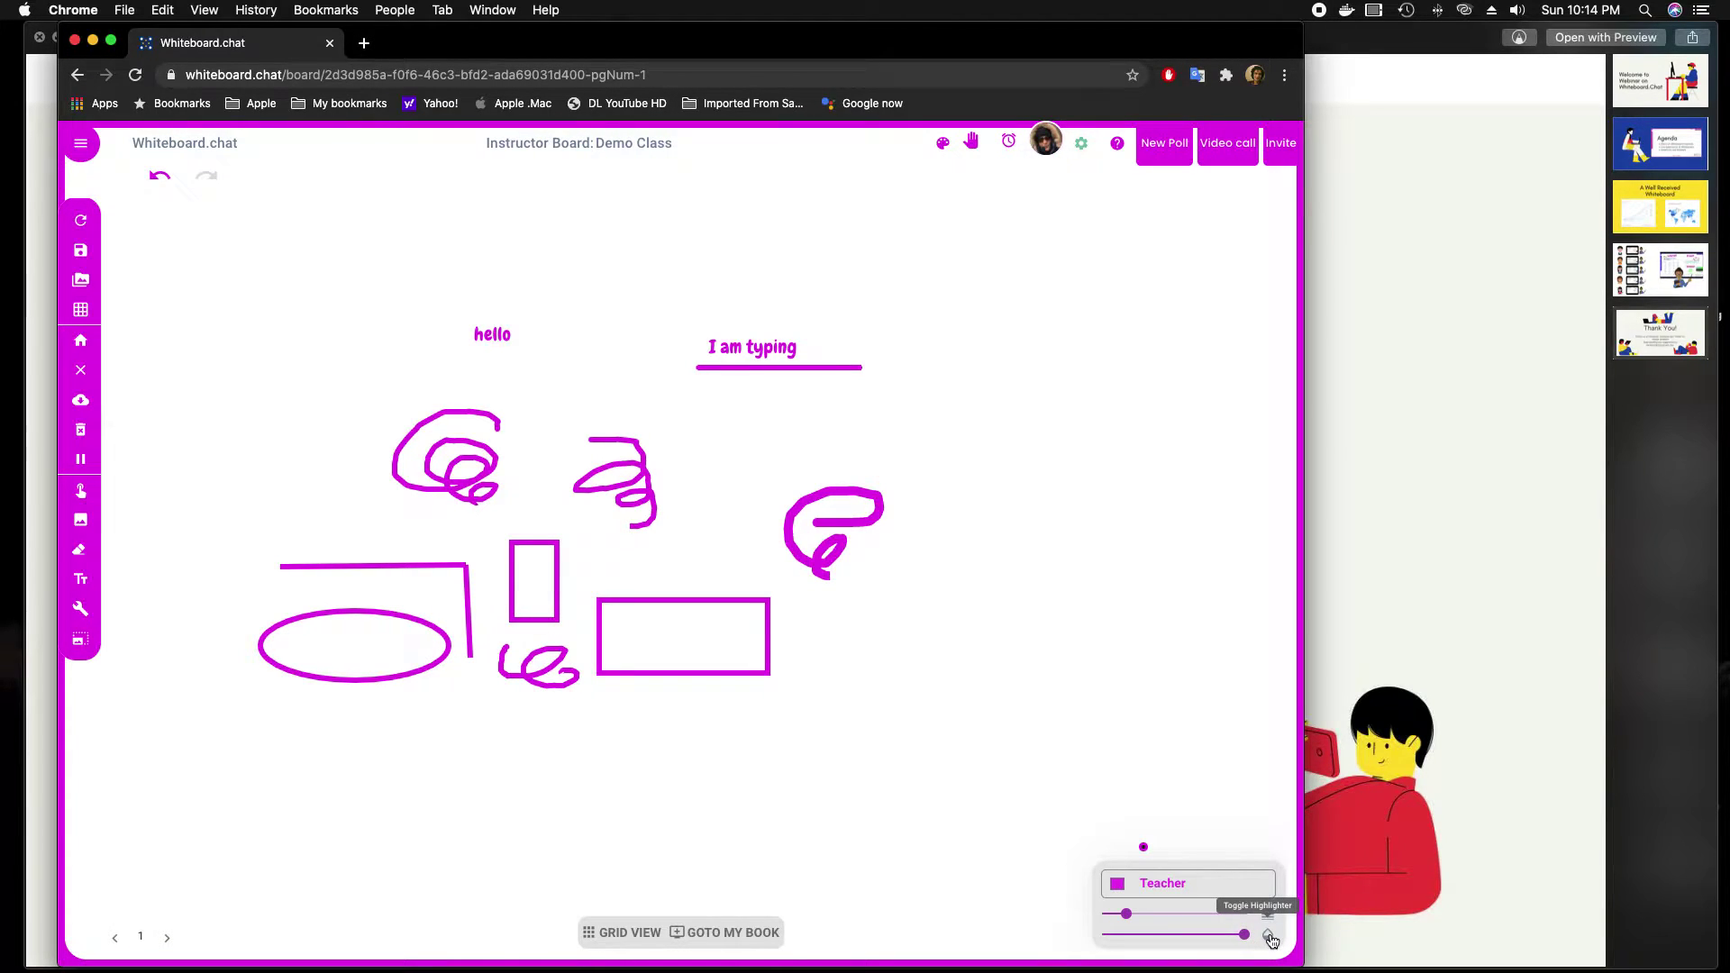
pyautogui.moveTo(1244, 935); pyautogui.dragTo(1162, 935)
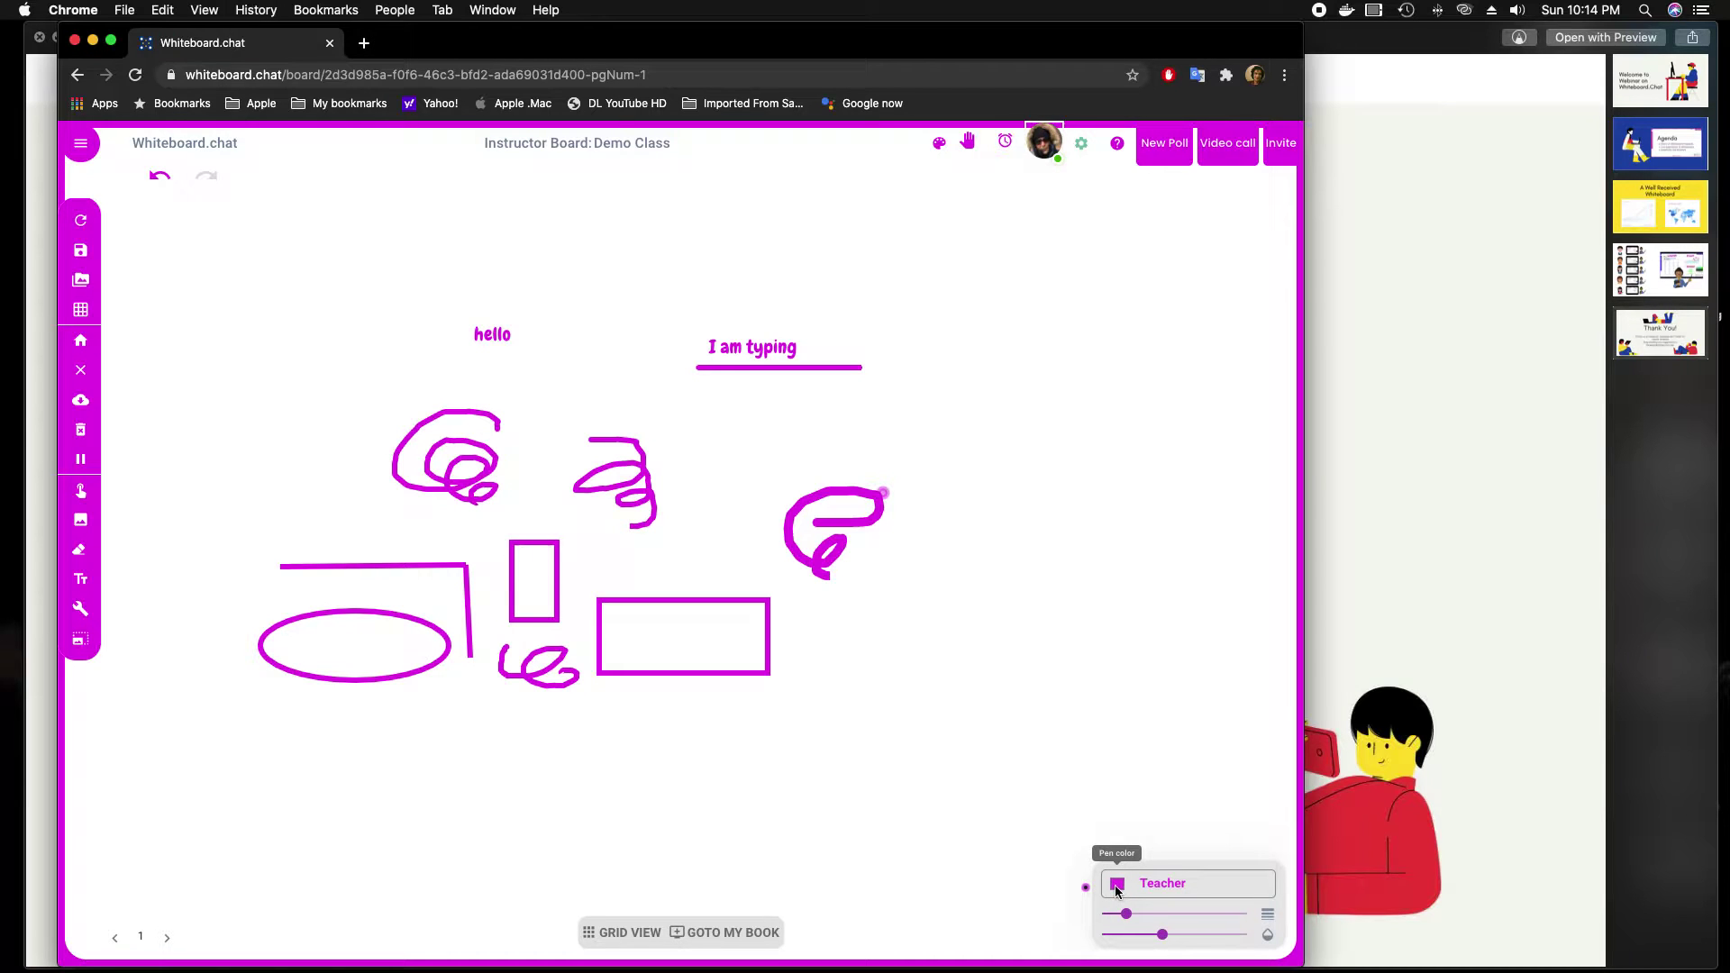
# - Set the pen to soft blue 138/154/204 and shade over the small upright rectangle
pyautogui.click(1117, 885)
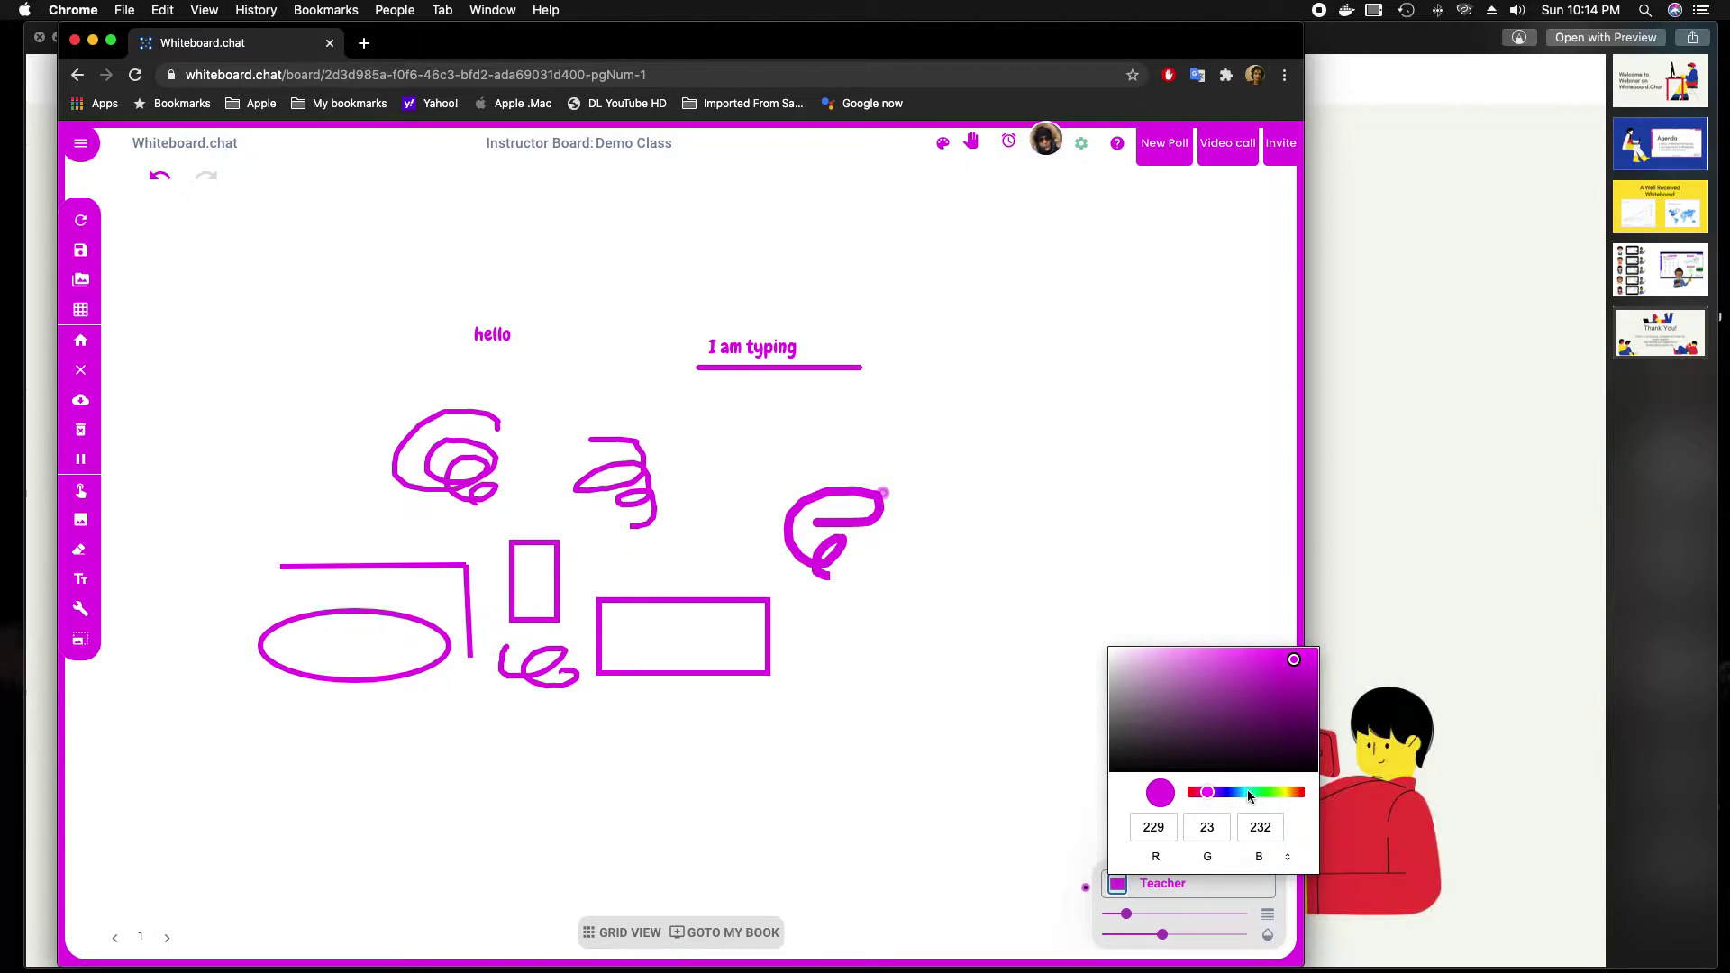
pyautogui.click(1230, 792)
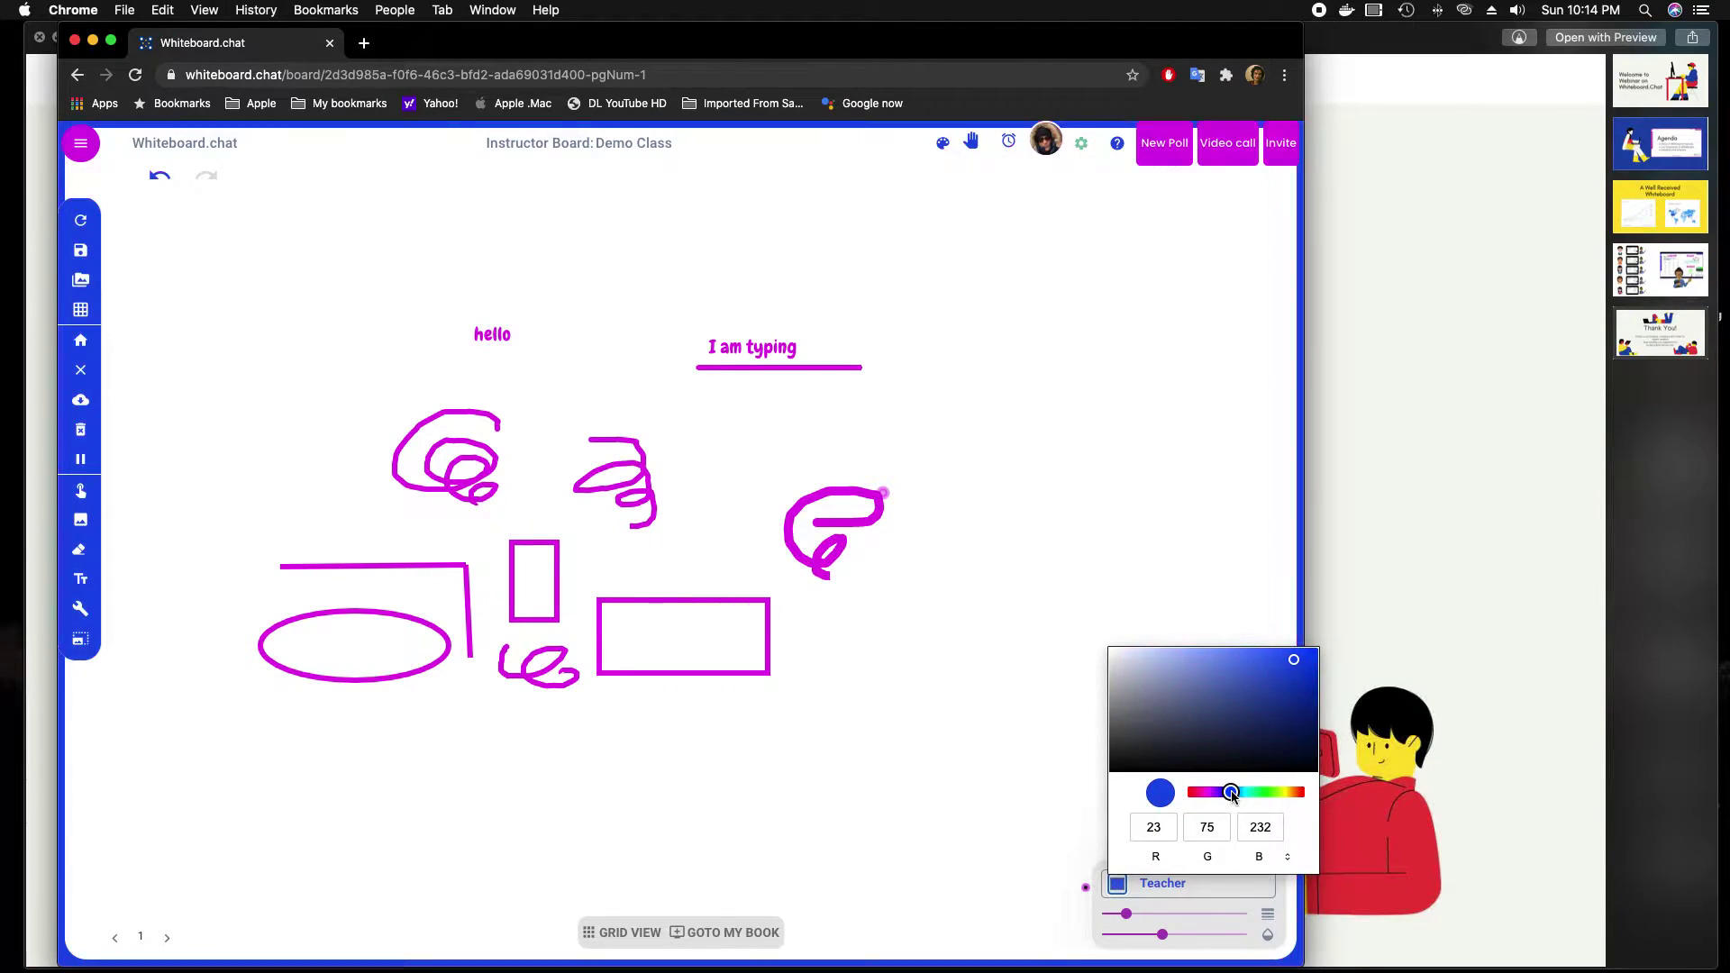
pyautogui.click(1177, 676)
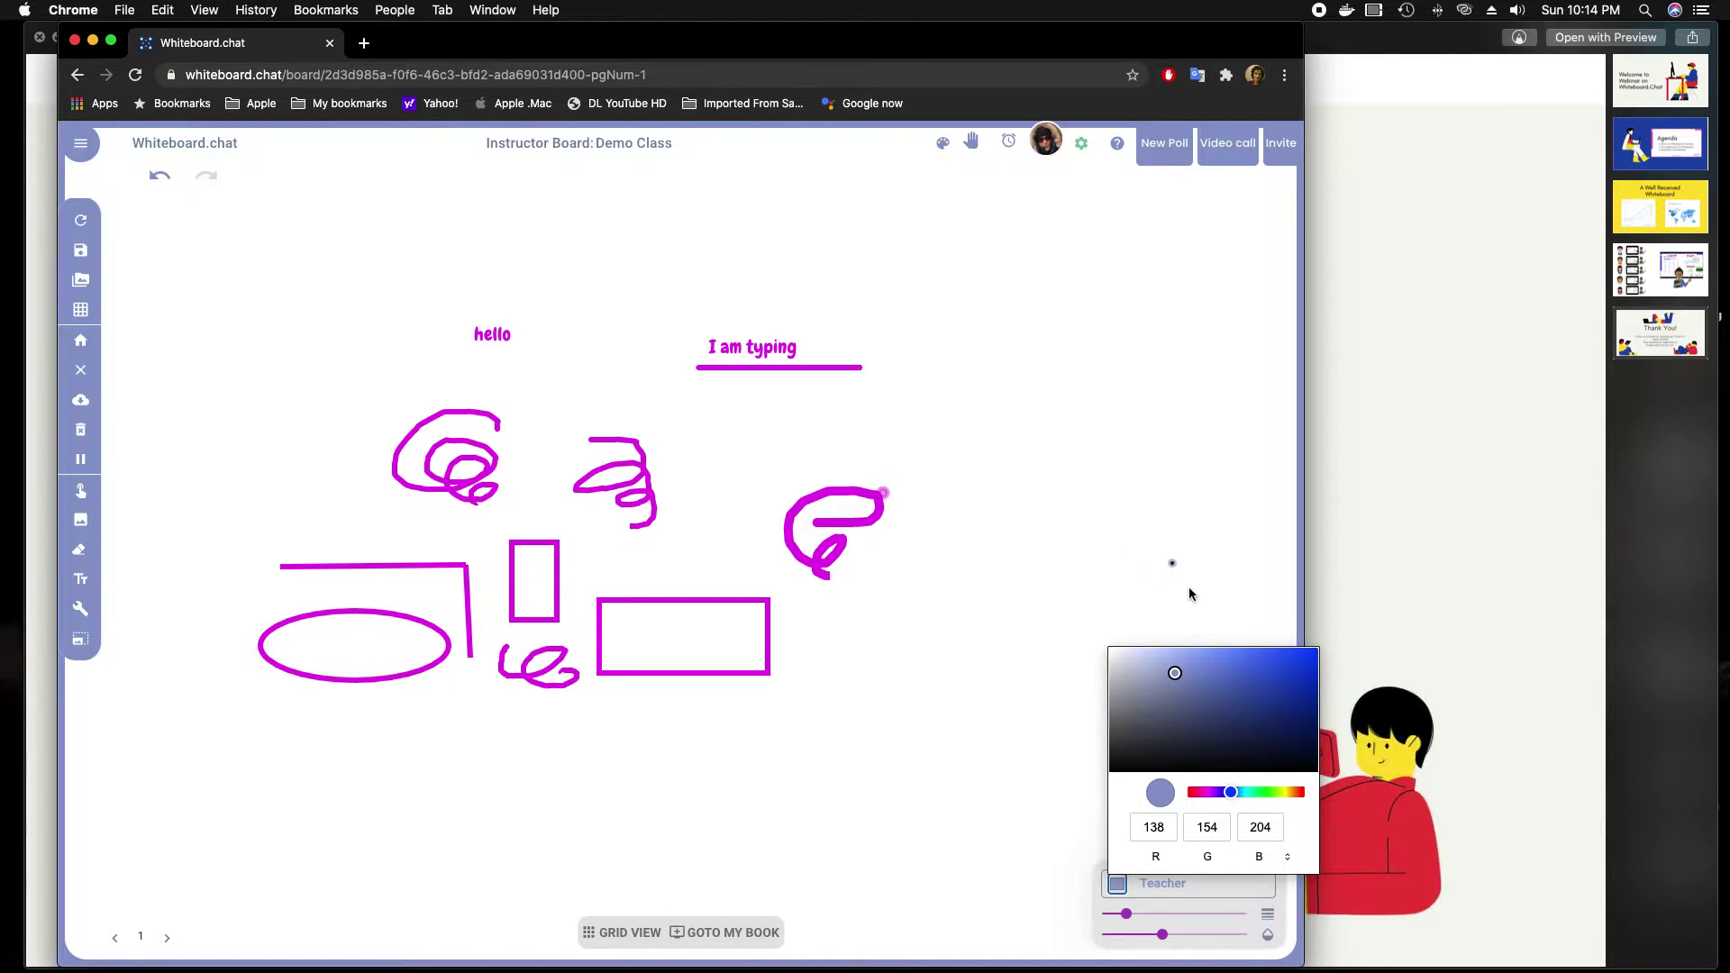
pyautogui.click(1212, 685)
pyautogui.click(1198, 484)
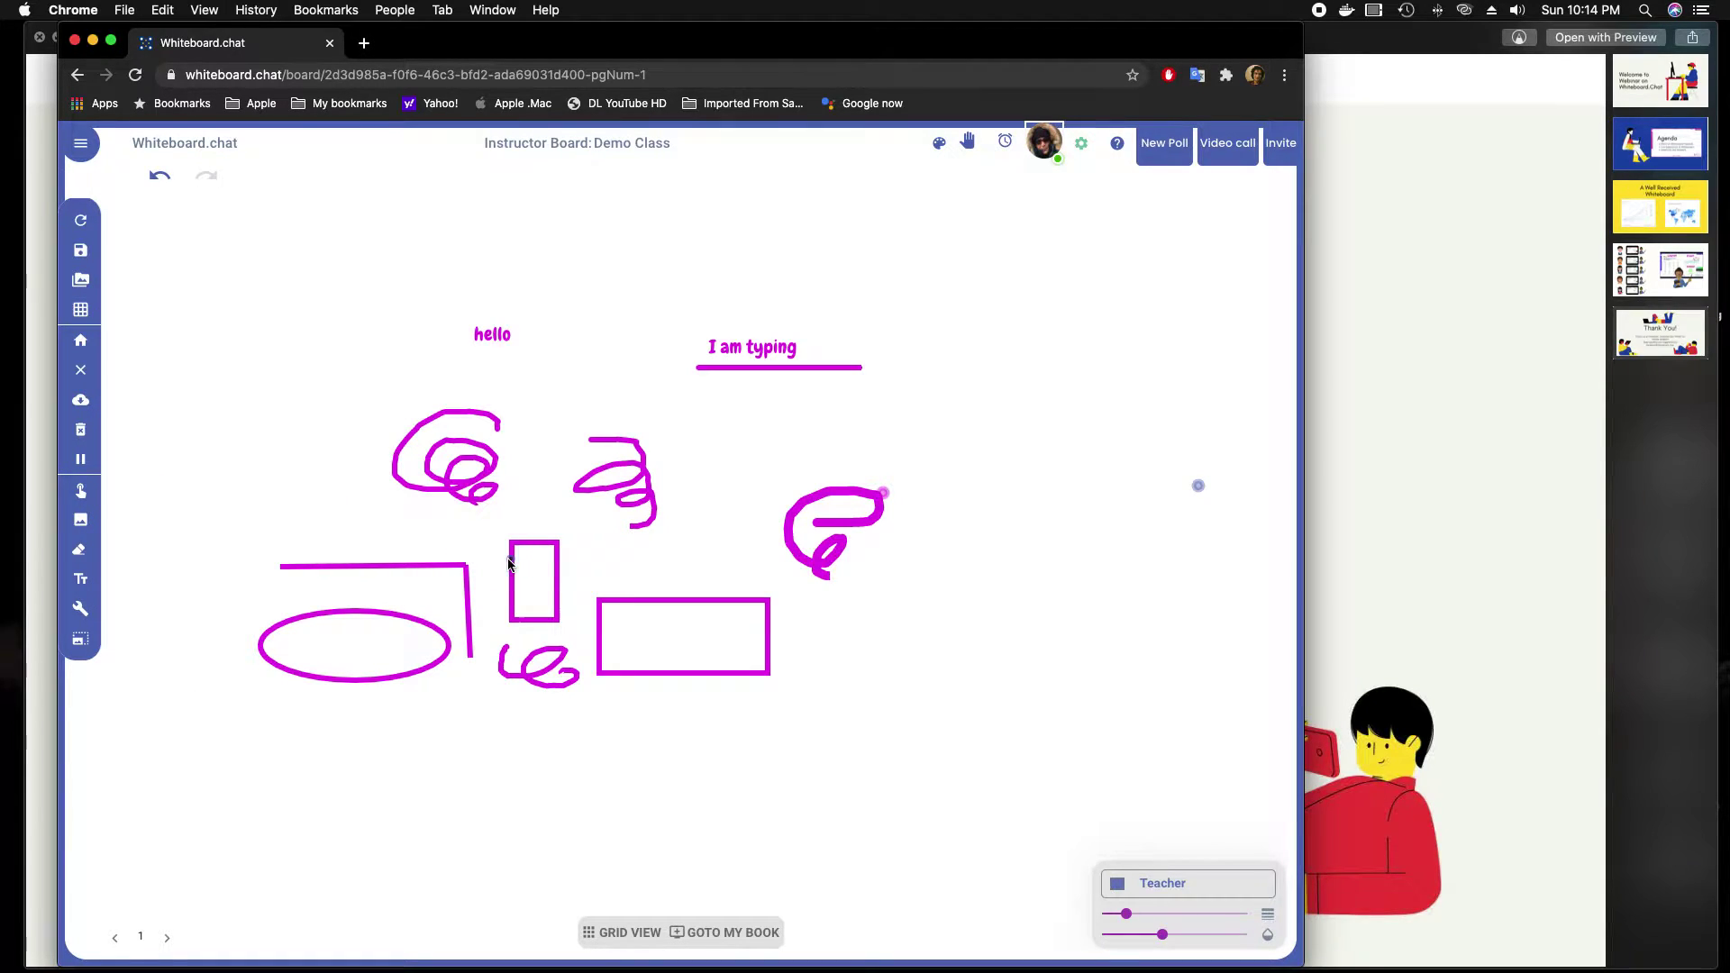
pyautogui.moveTo(504, 564)
pyautogui.mouseDown()
pyautogui.moveTo(568, 560)
pyautogui.moveTo(490, 572)
pyautogui.moveTo(534, 627)
pyautogui.mouseUp()
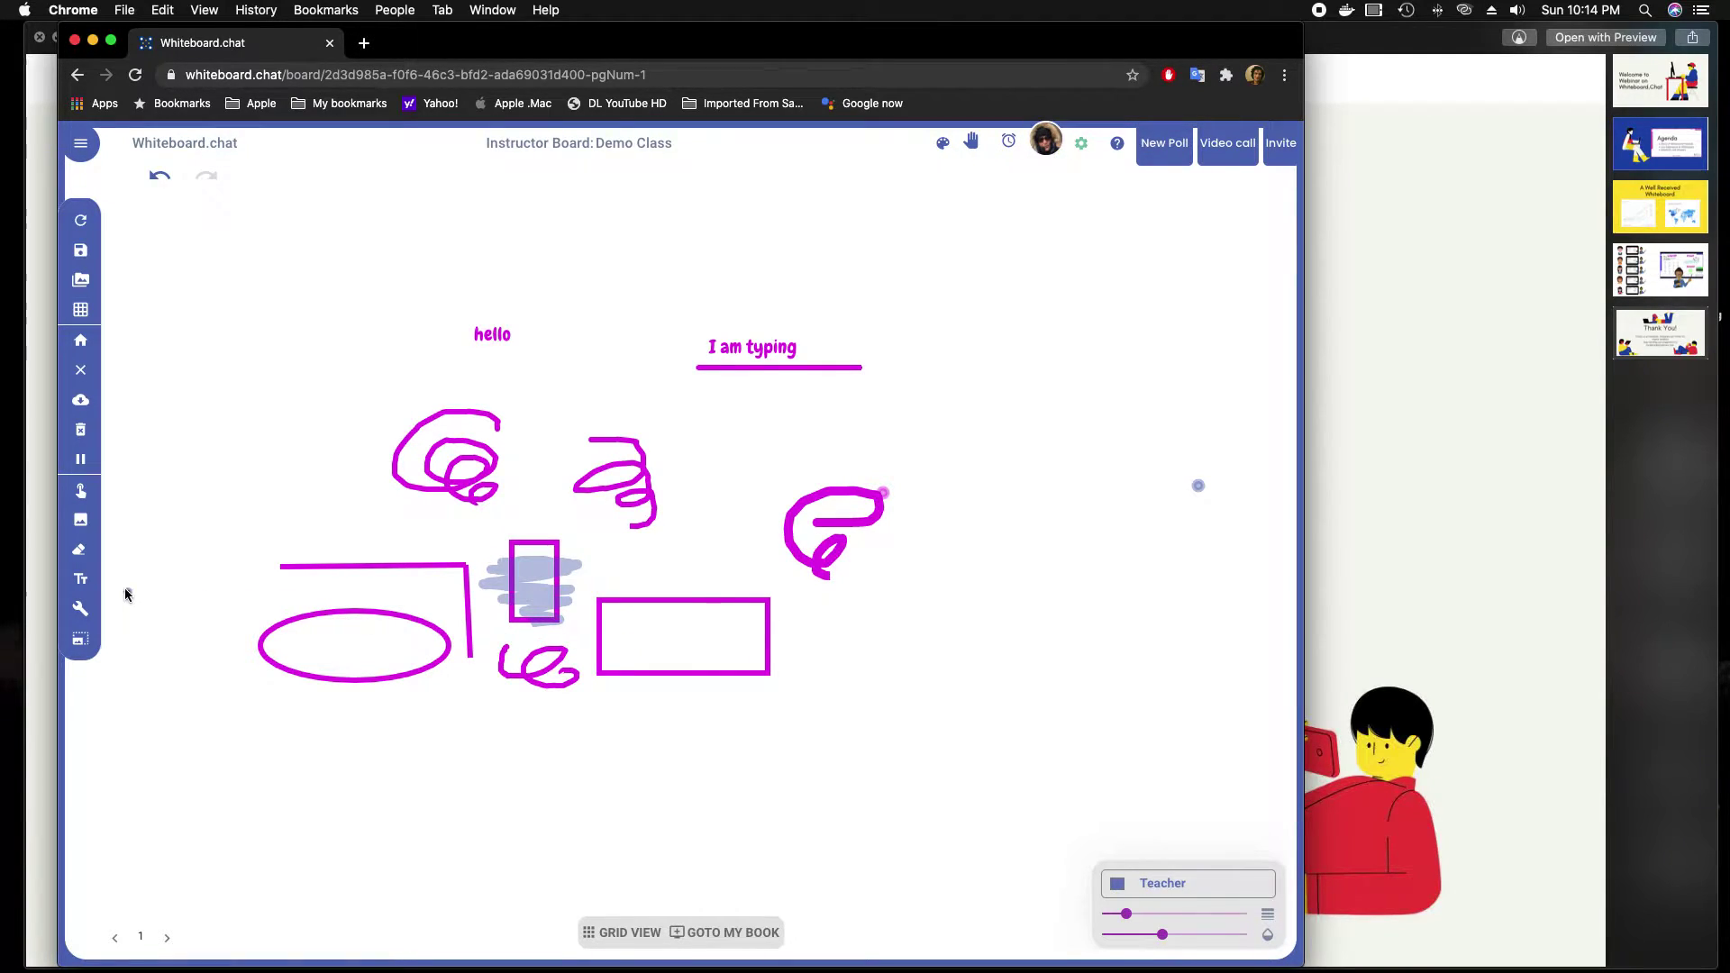
# - Upload demoPages.pdf from the Desktop so its Antonyms worksheet sits under the sketches
pyautogui.click(81, 522)
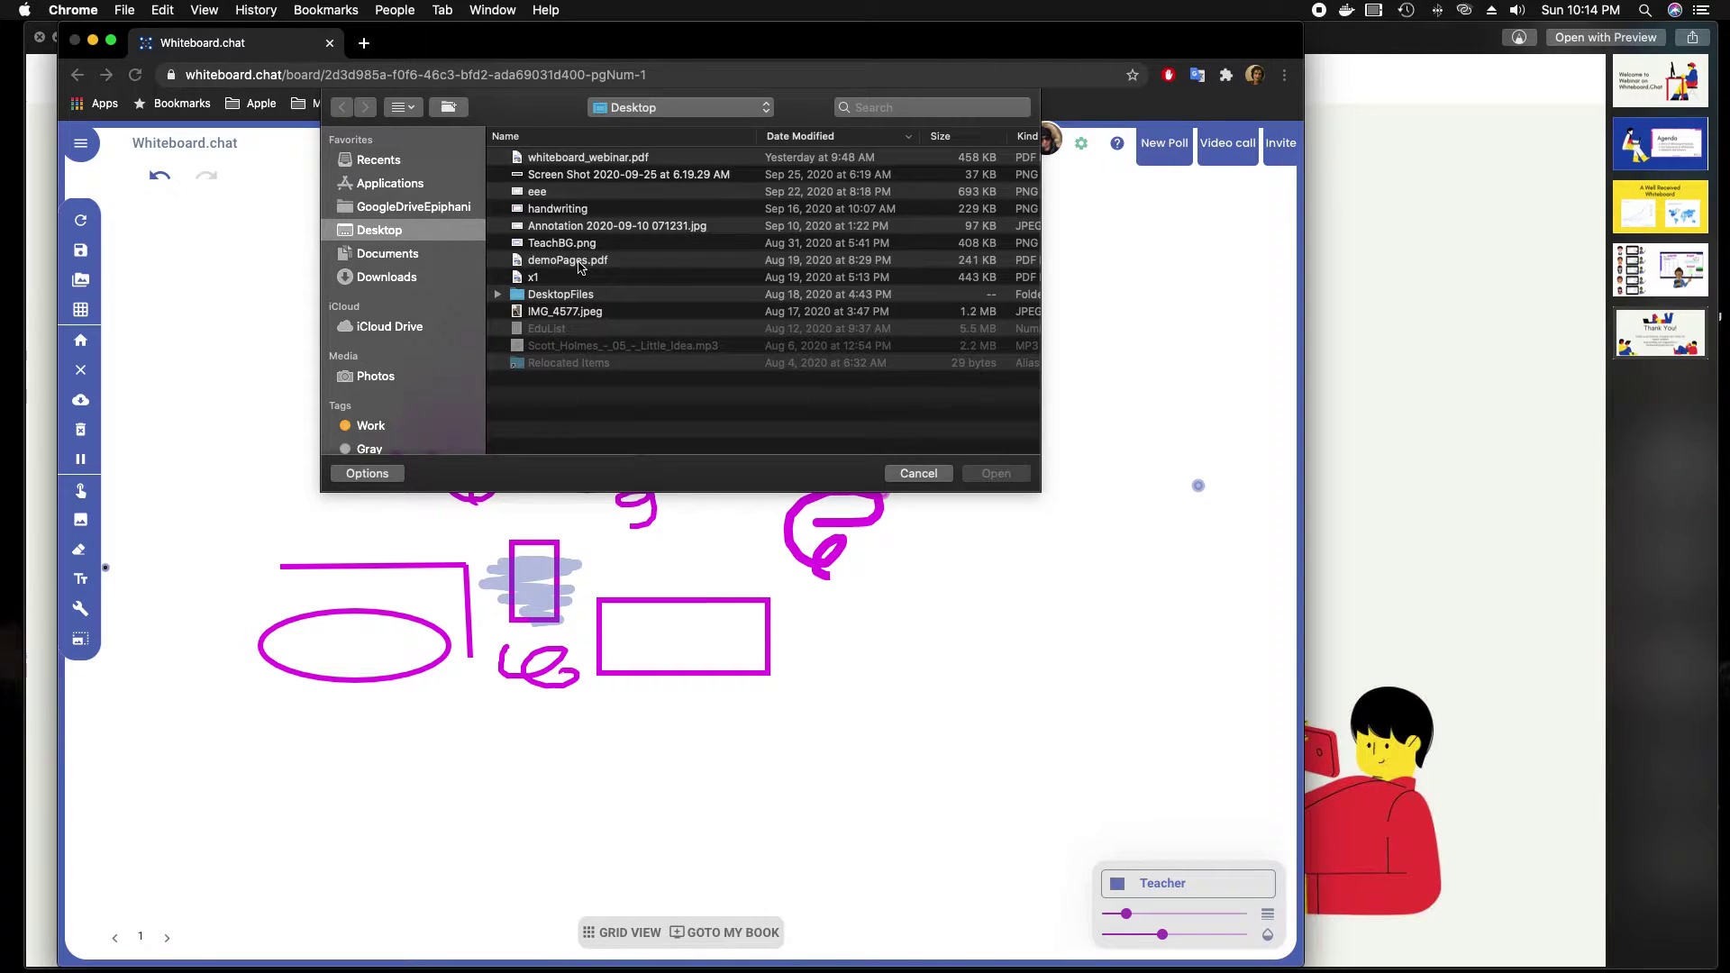
pyautogui.click(581, 263)
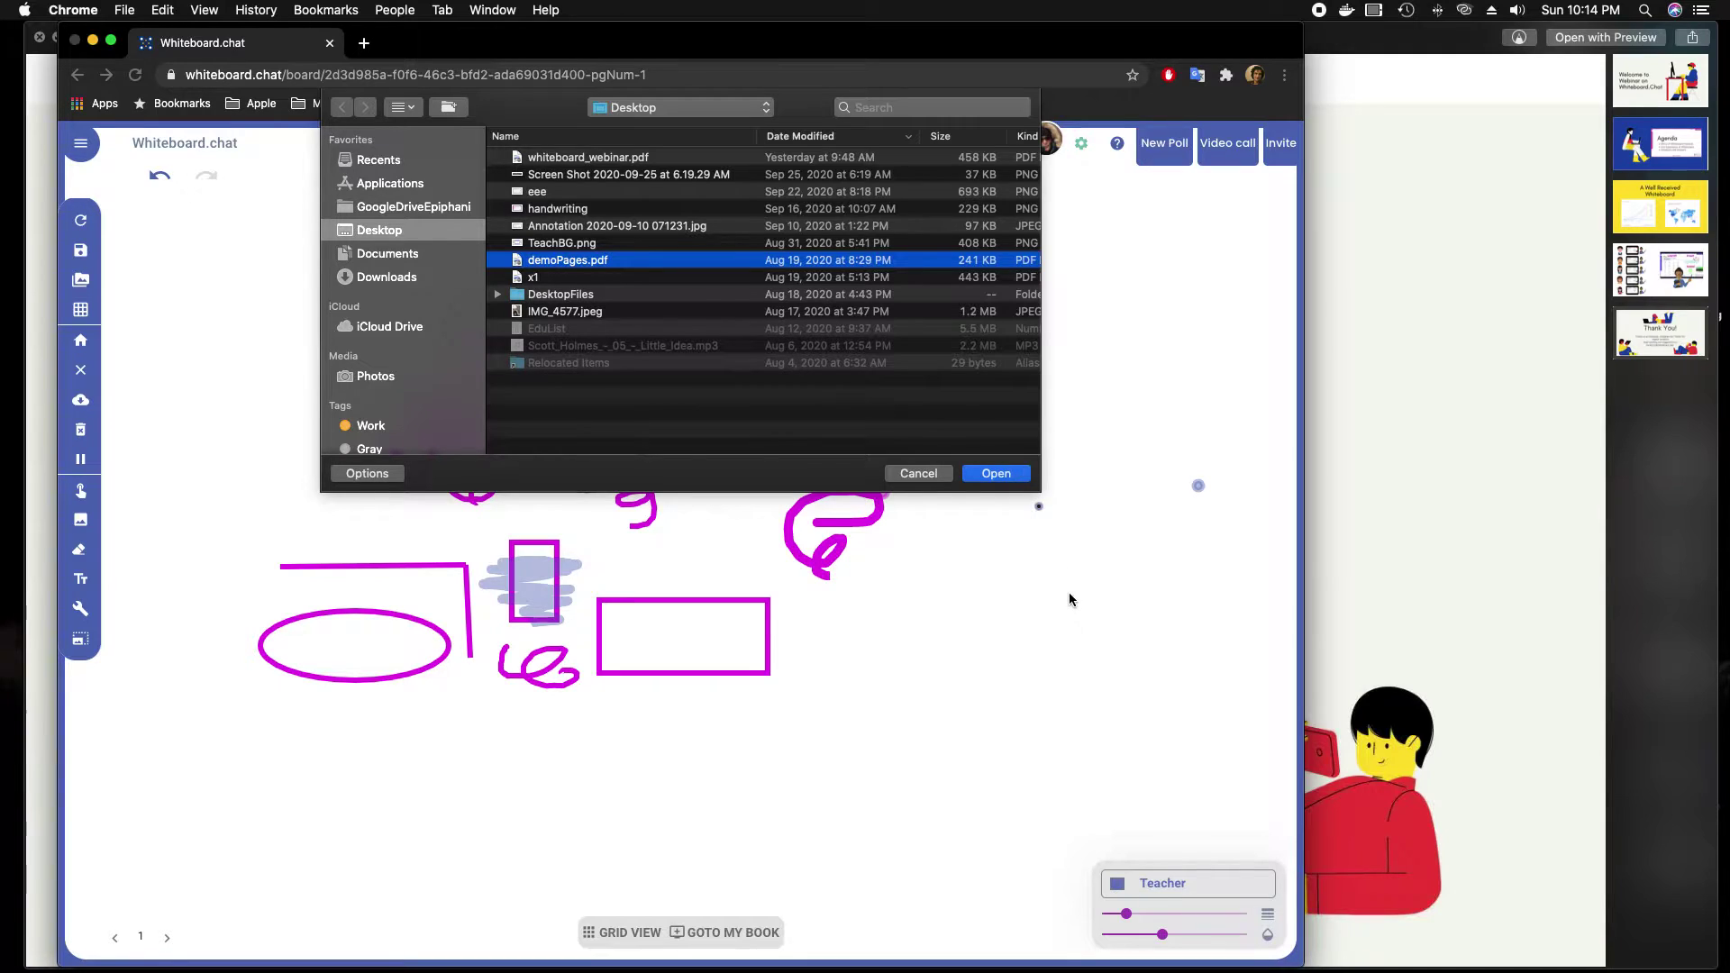
pyautogui.press('Escape')
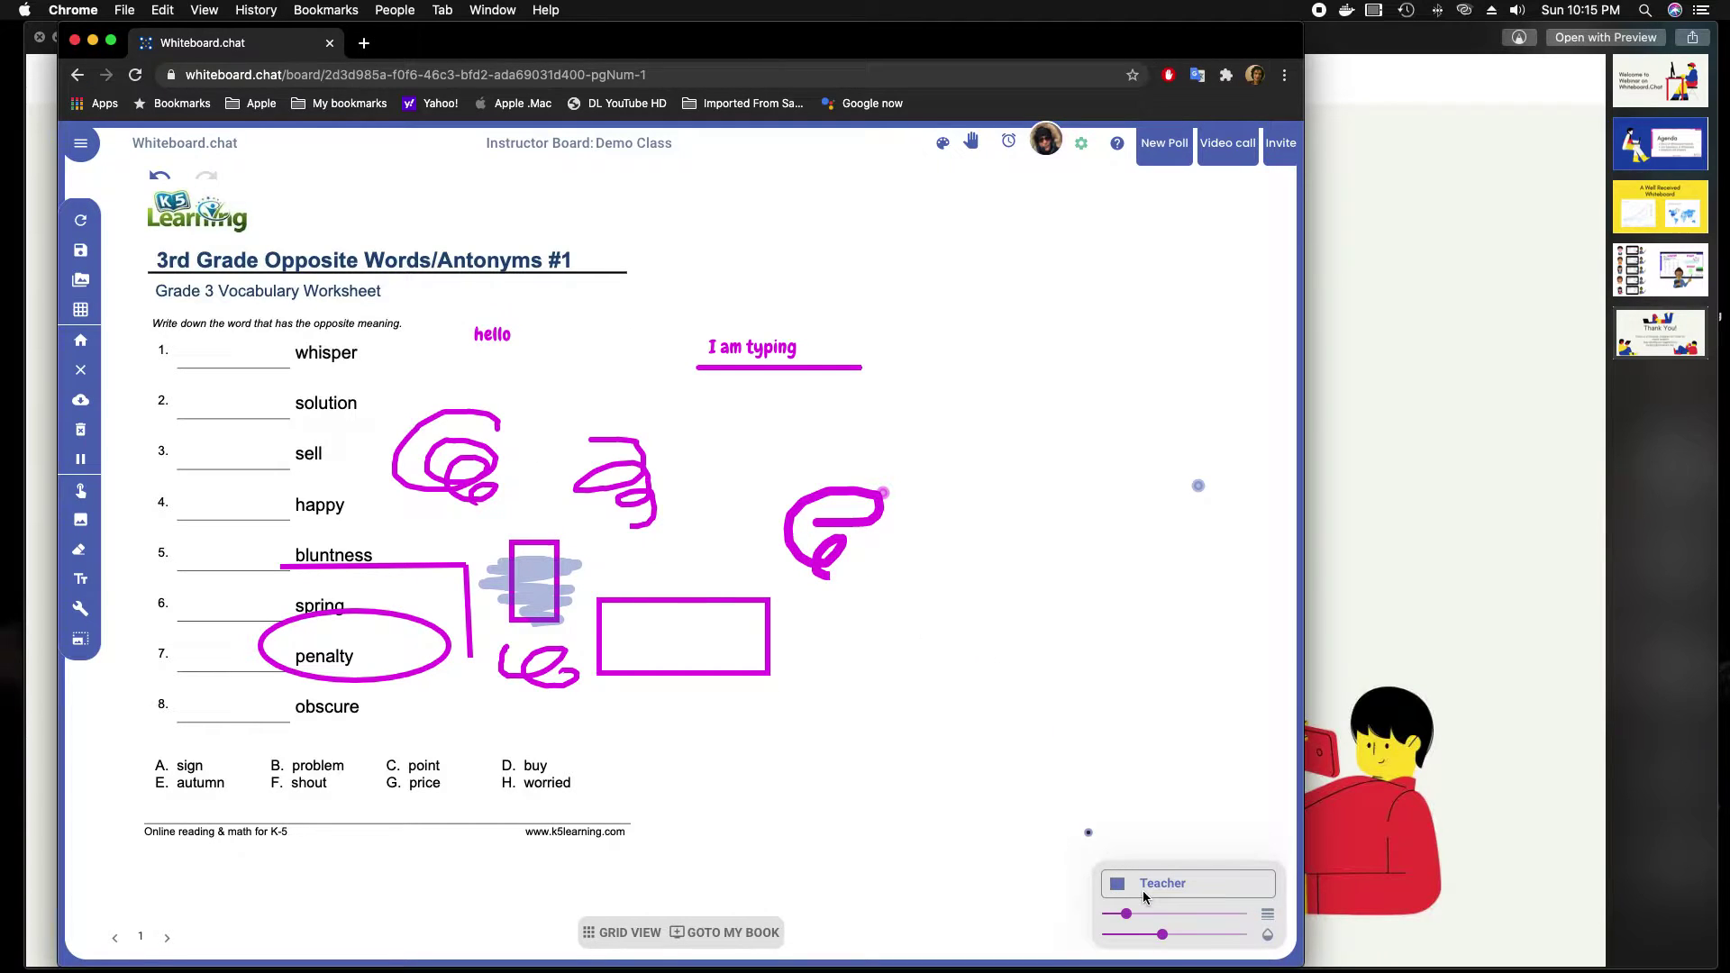
# - At full opacity, write large 1, 2 and 3 on pages 1–3, then go back to page 1
pyautogui.moveTo(1162, 935); pyautogui.dragTo(1247, 935)
pyautogui.moveTo(751, 256)
pyautogui.mouseDown()
pyautogui.moveTo(772, 301)
pyautogui.moveTo(743, 322)
pyautogui.moveTo(839, 321)
pyautogui.mouseUp()
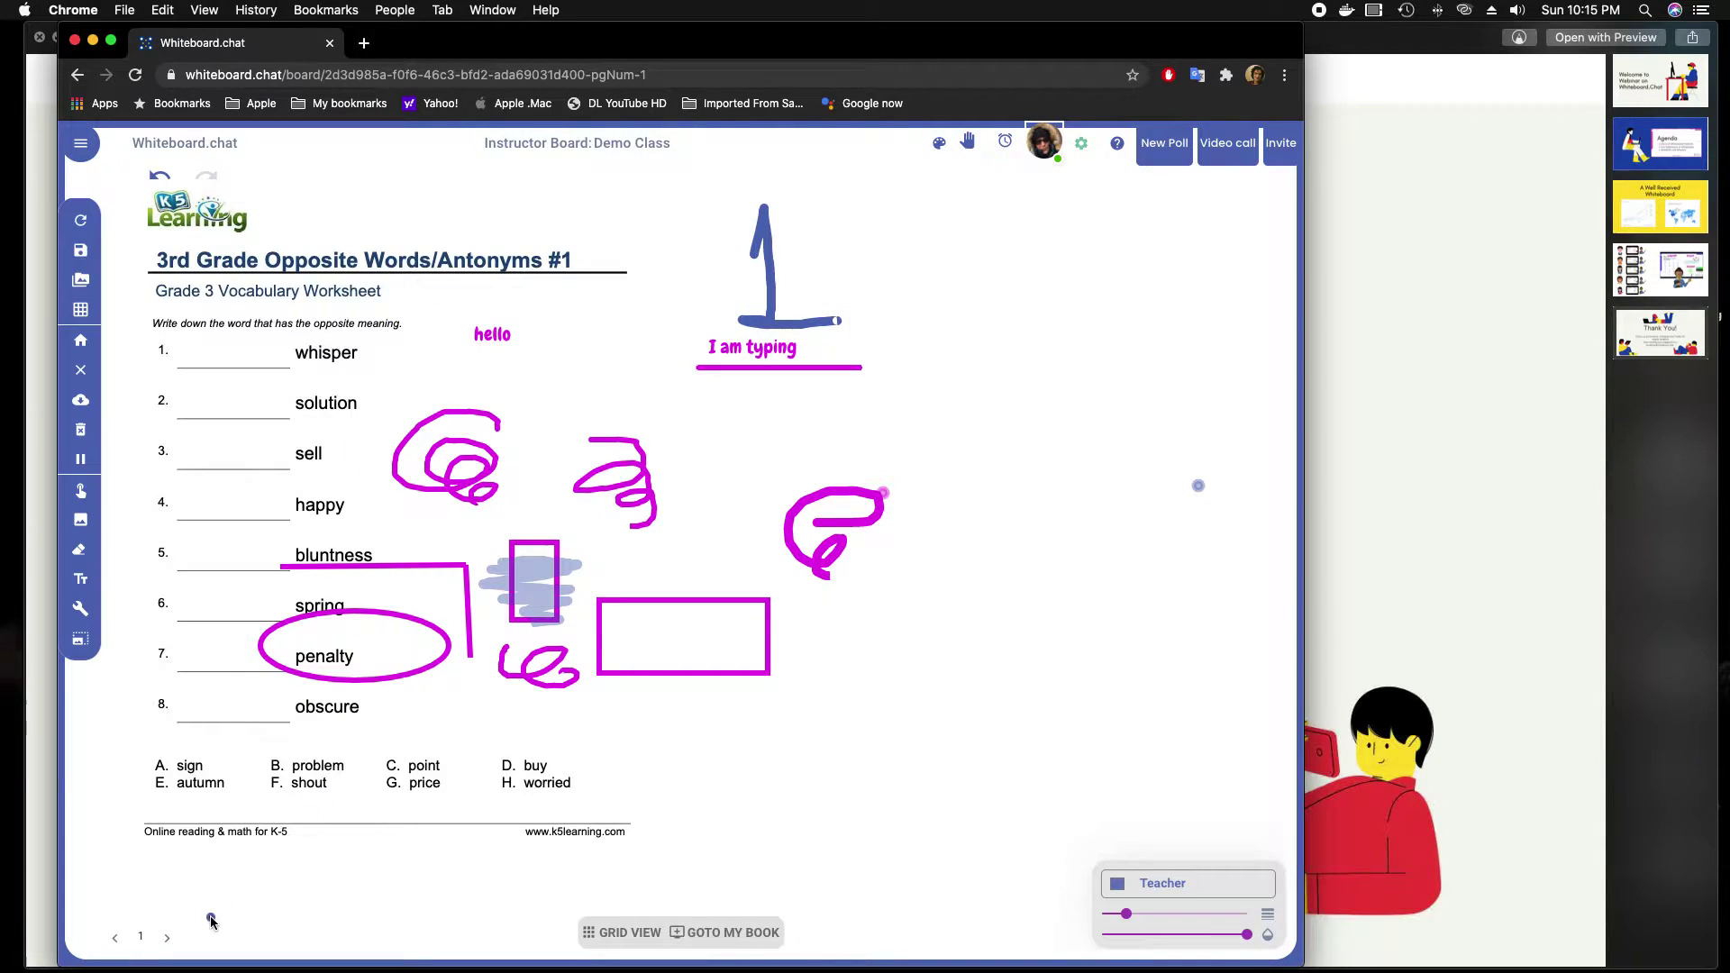
pyautogui.click(168, 939)
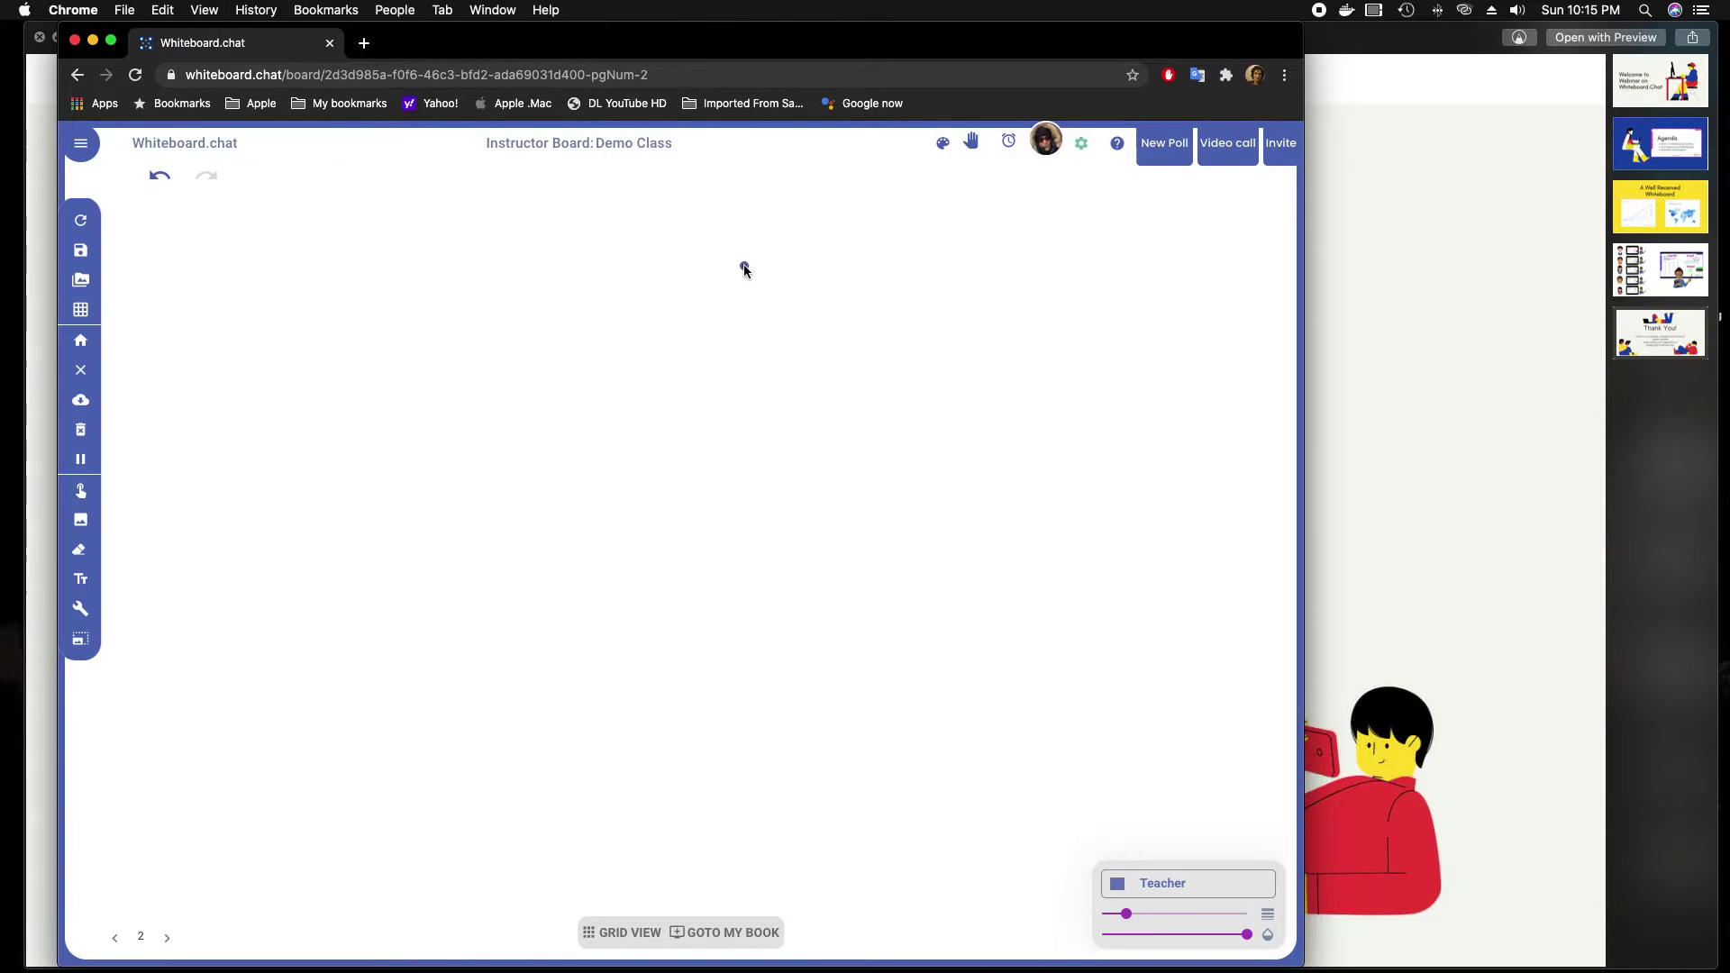
pyautogui.moveTo(742, 263)
pyautogui.mouseDown()
pyautogui.moveTo(757, 382)
pyautogui.moveTo(831, 442)
pyautogui.mouseUp()
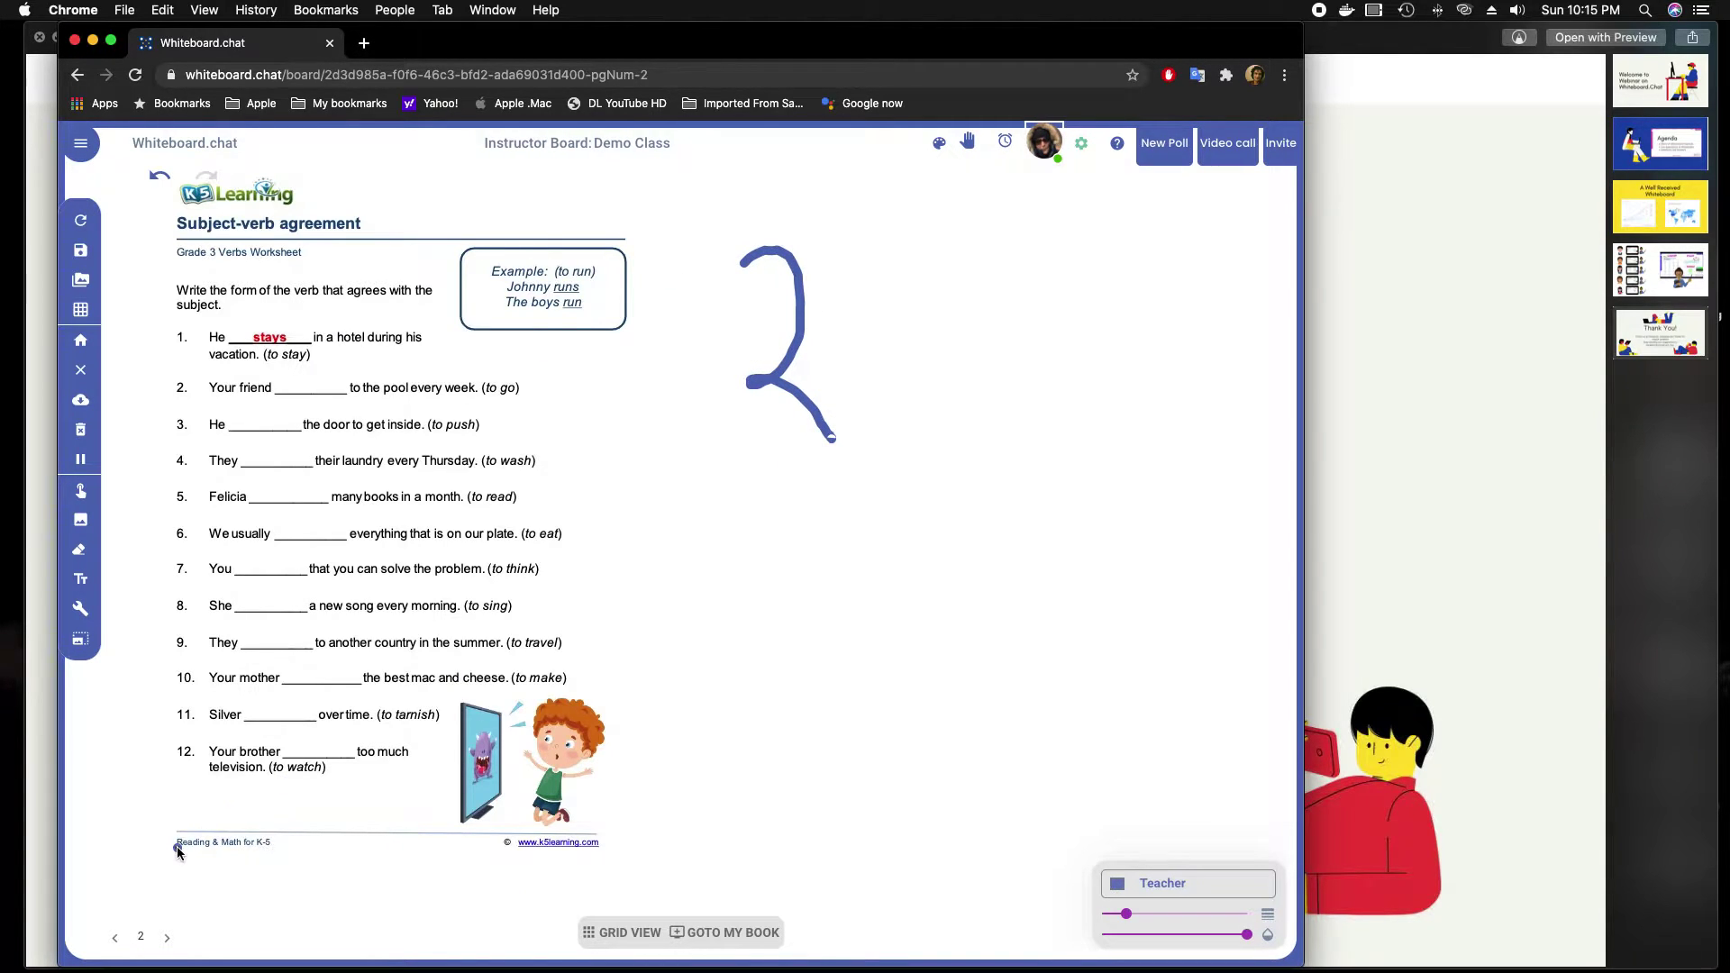
pyautogui.click(168, 938)
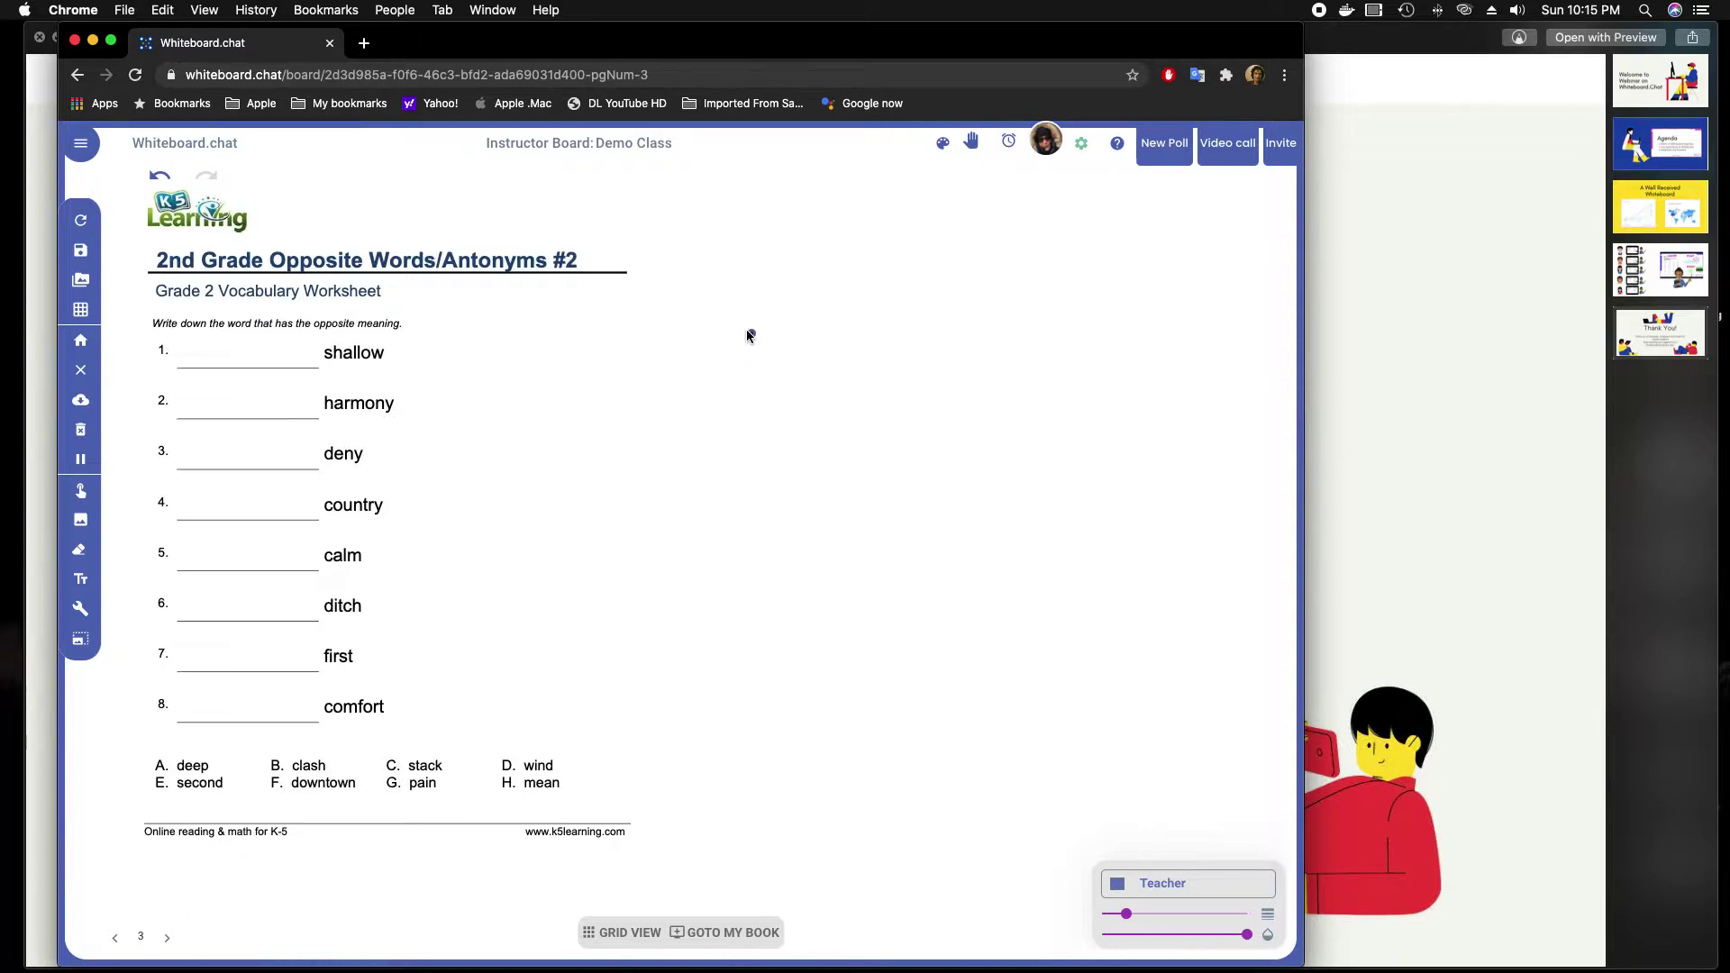
pyautogui.moveTo(718, 315)
pyautogui.mouseDown()
pyautogui.moveTo(808, 471)
pyautogui.moveTo(718, 488)
pyautogui.mouseUp()
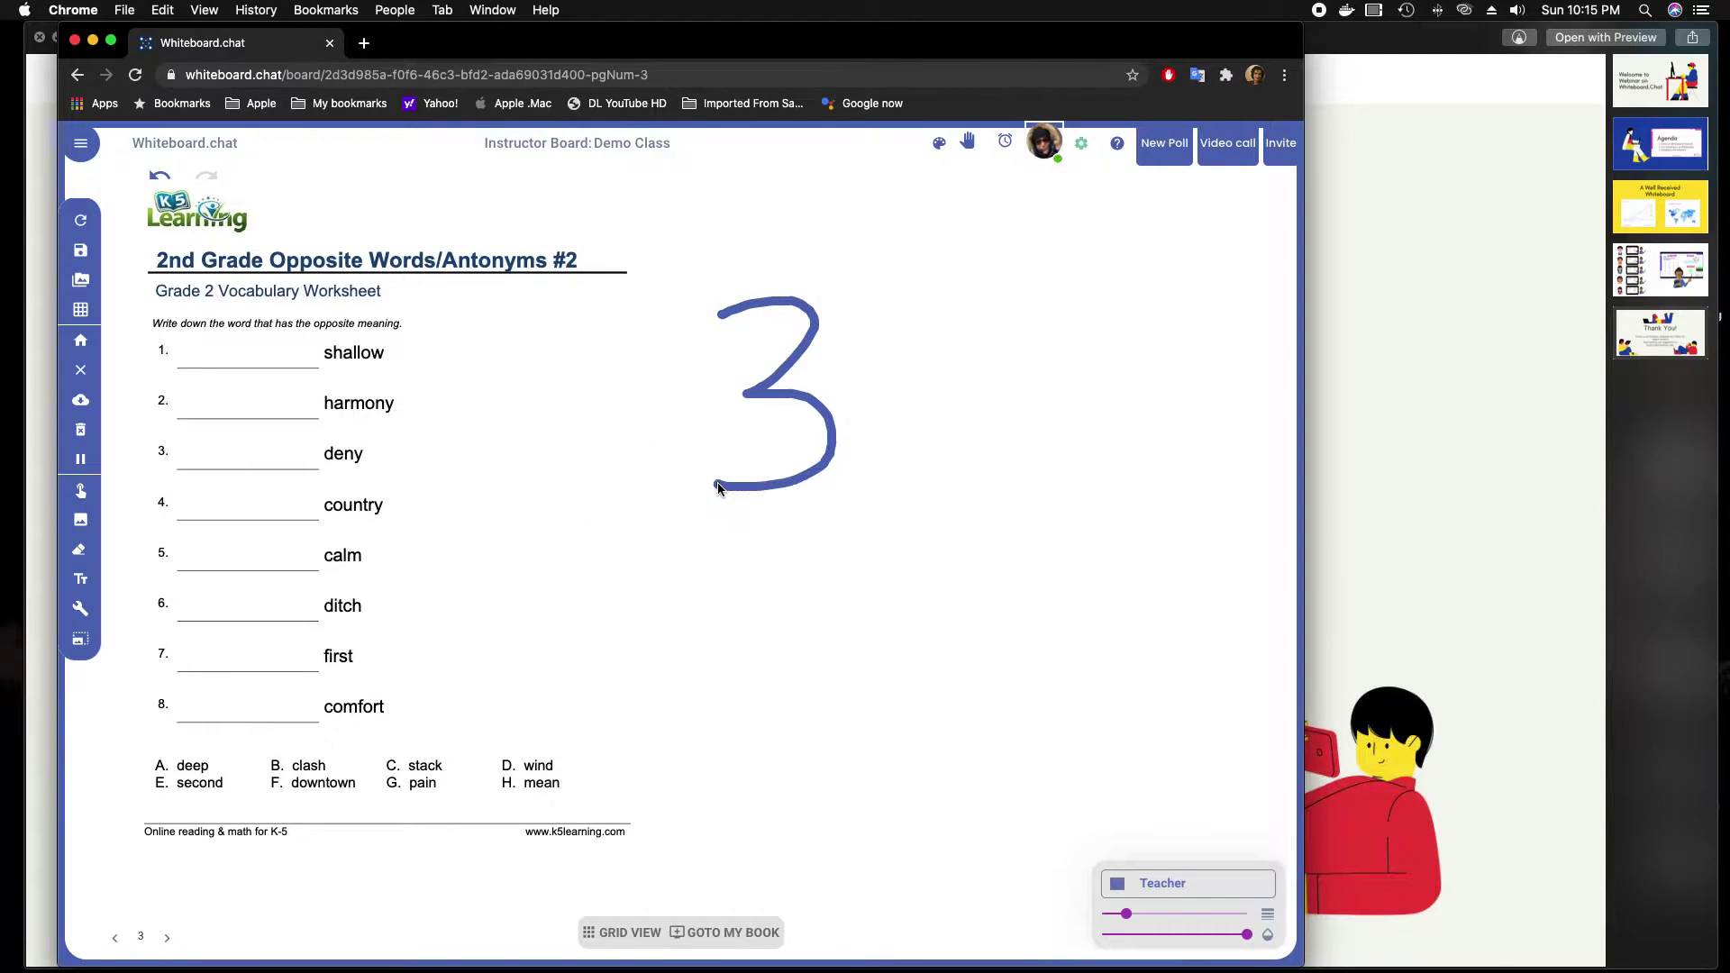
pyautogui.click(123, 939)
pyautogui.click(124, 939)
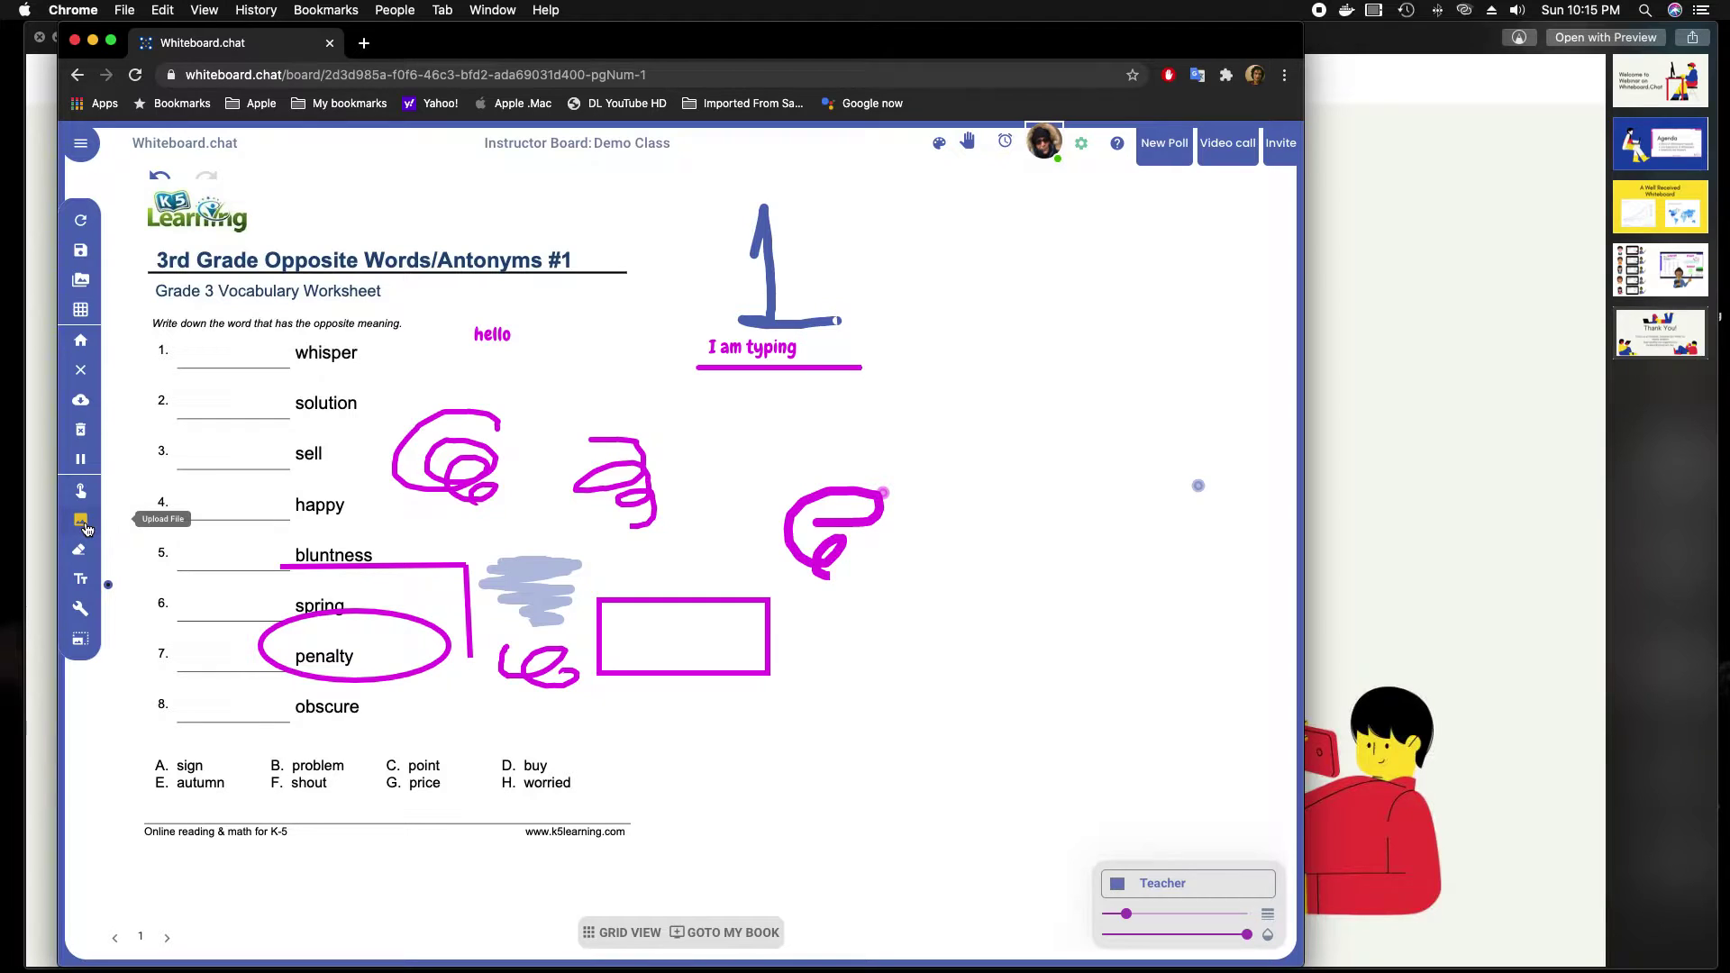
# - Open the Invite others dialog and copy the Demo Class join link
pyautogui.click(1281, 165)
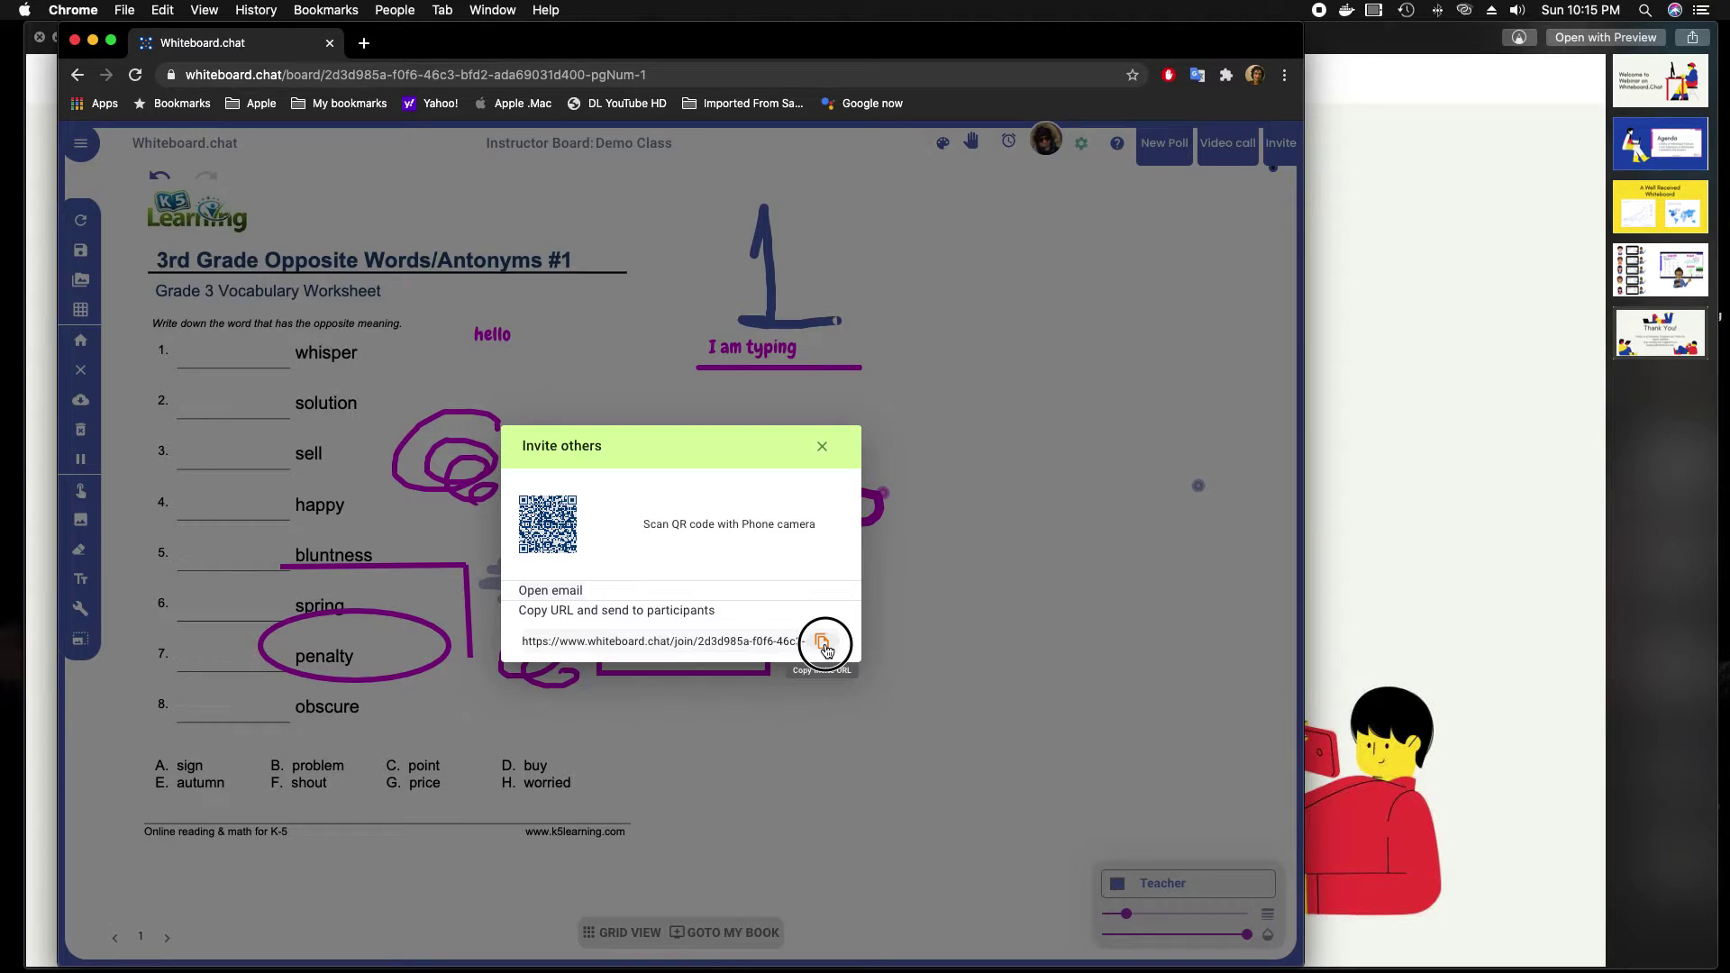
pyautogui.click(824, 643)
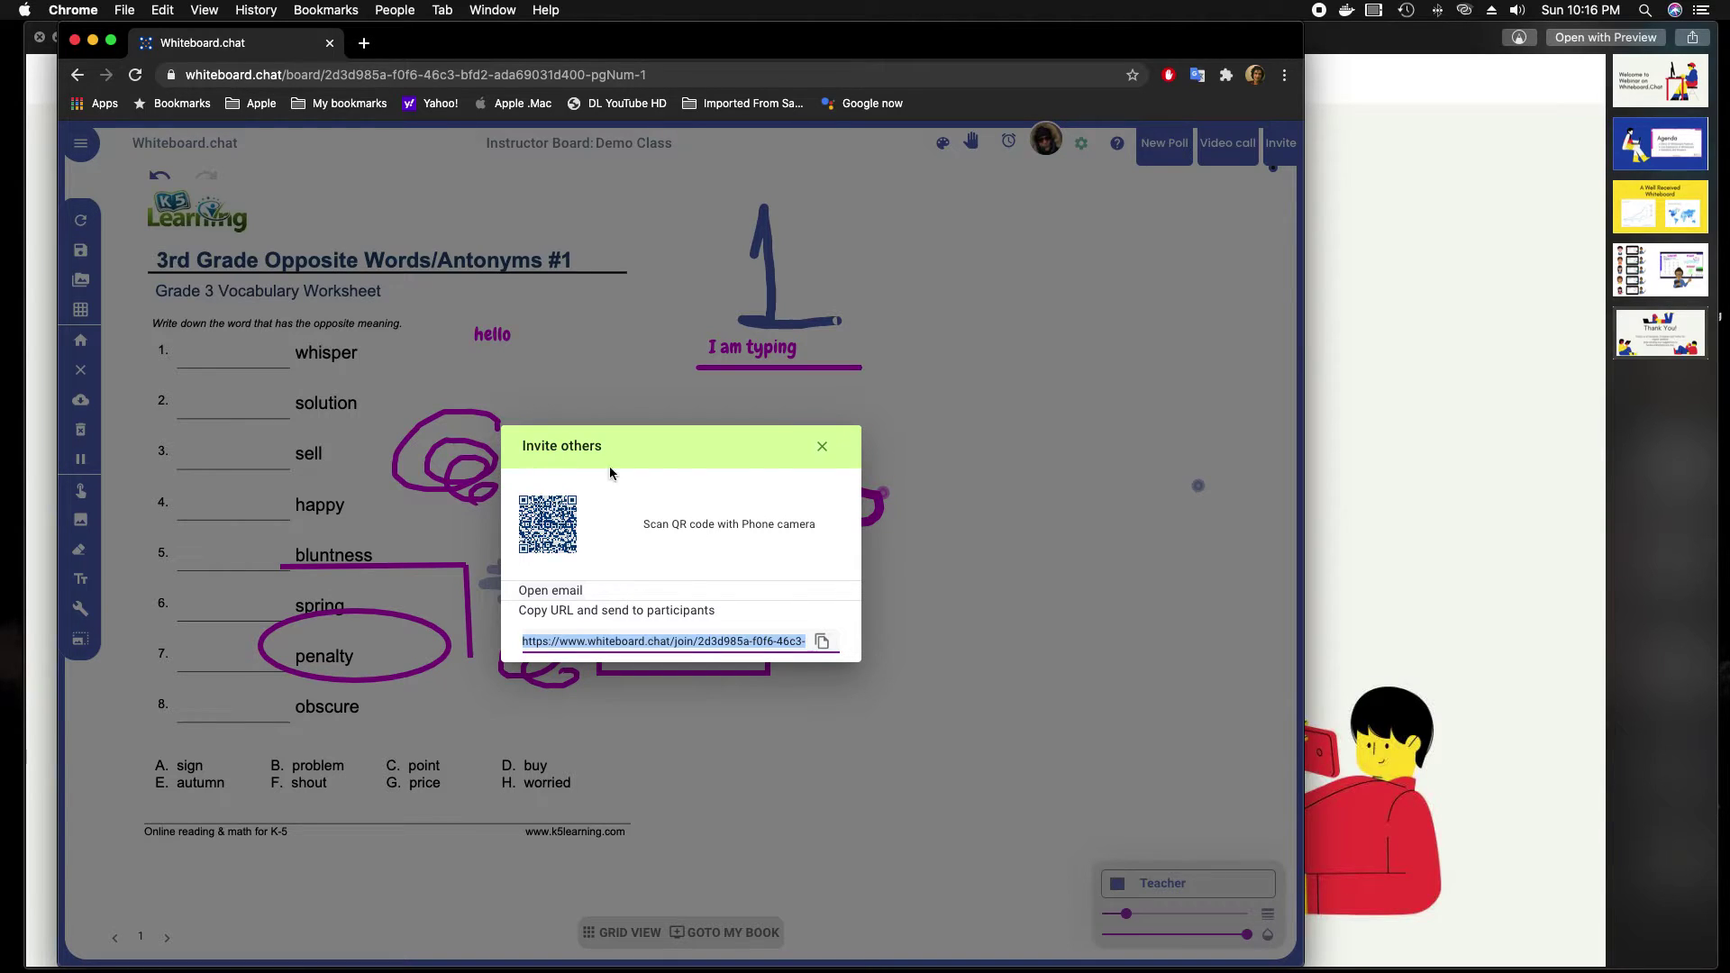
# - Close the Invite others dialog and narrow the Chrome window to free space on the right
pyautogui.click(822, 448)
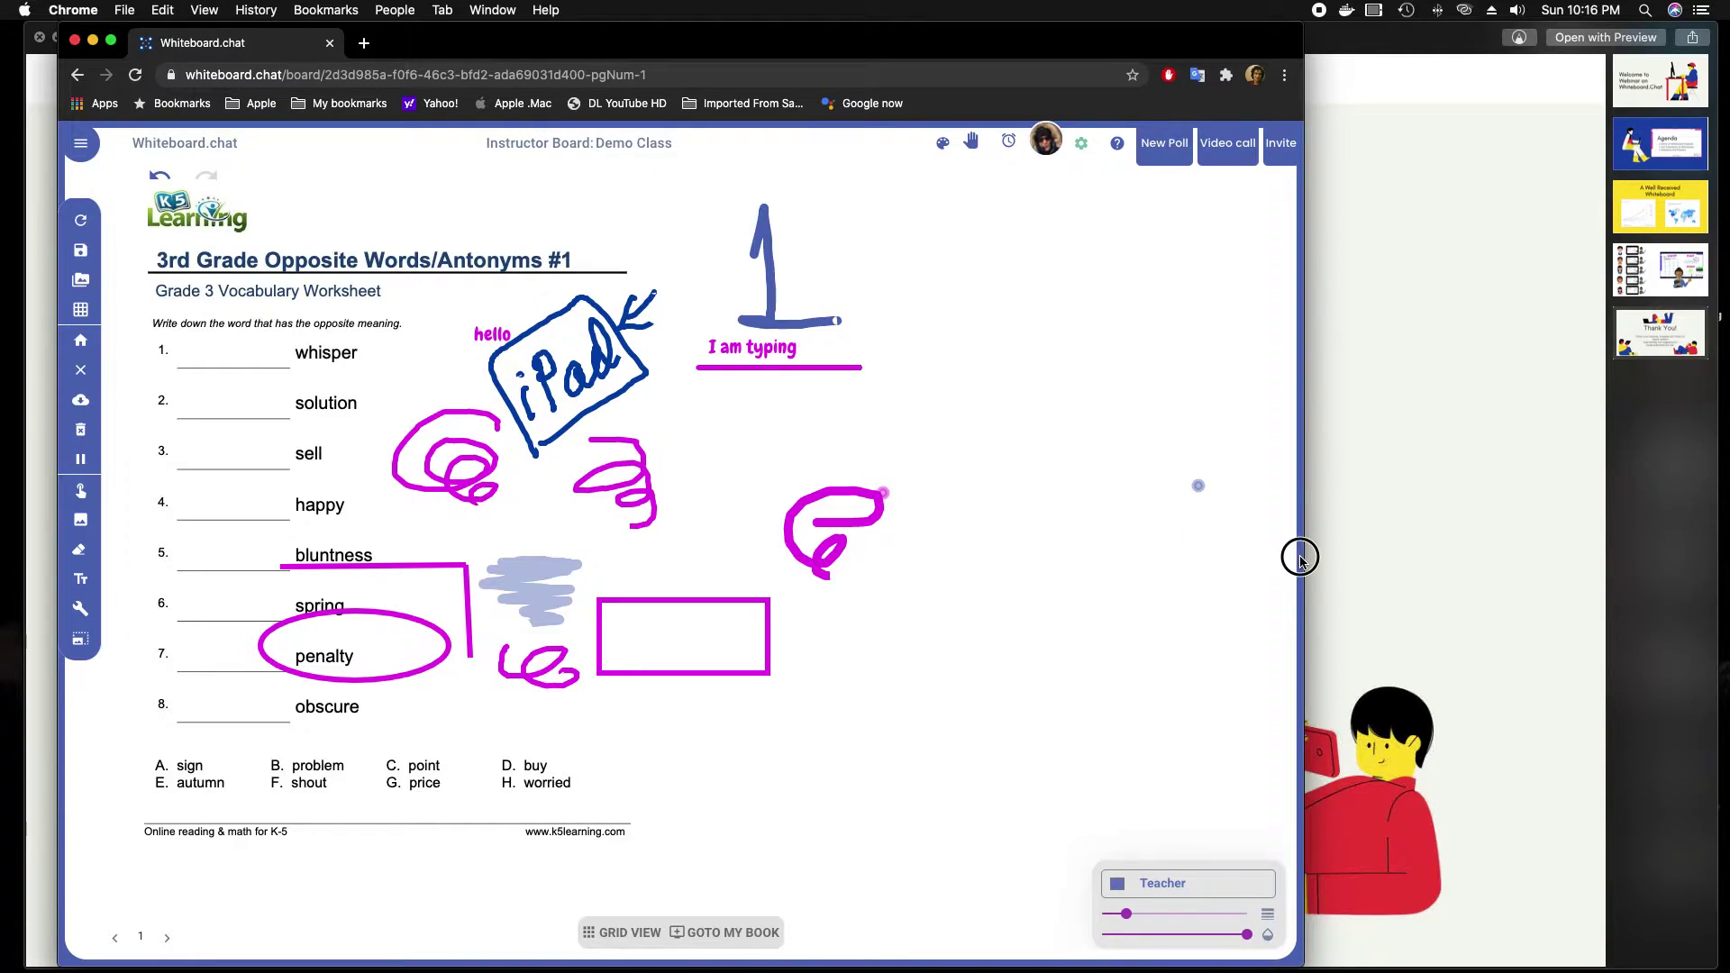
pyautogui.moveTo(1303, 559); pyautogui.dragTo(1052, 559)
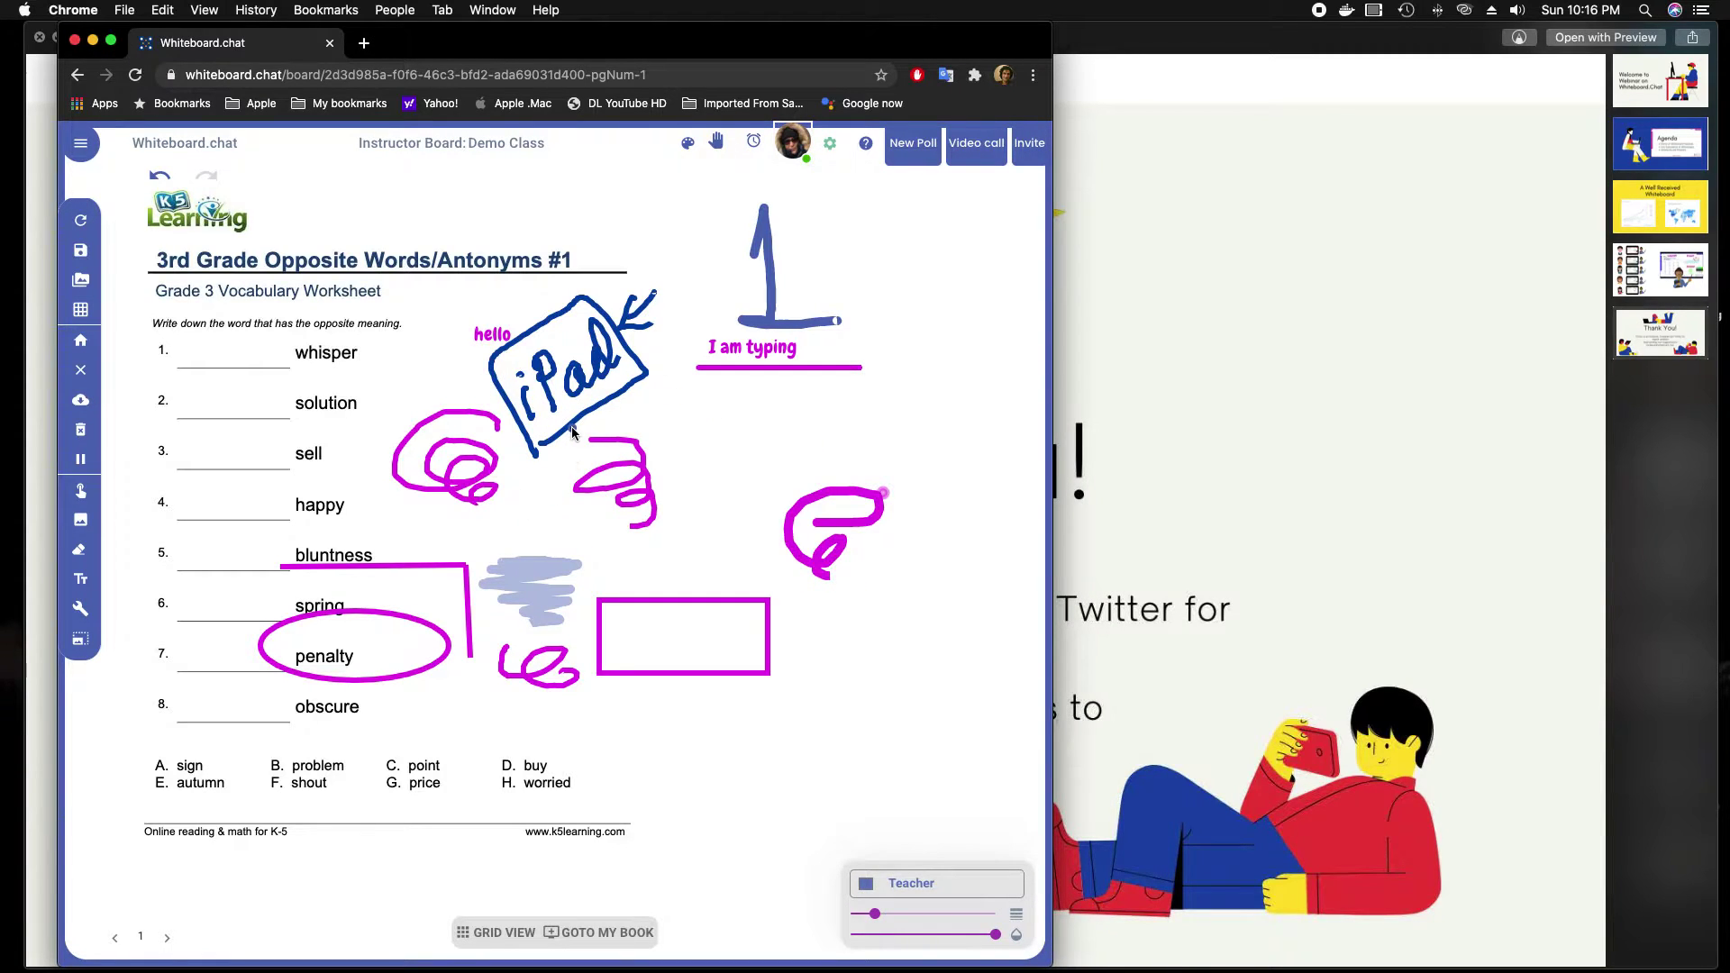
# - Launch Firefox on the right side and load the copied Demo Class join link as a student
pyautogui.press('super+space')
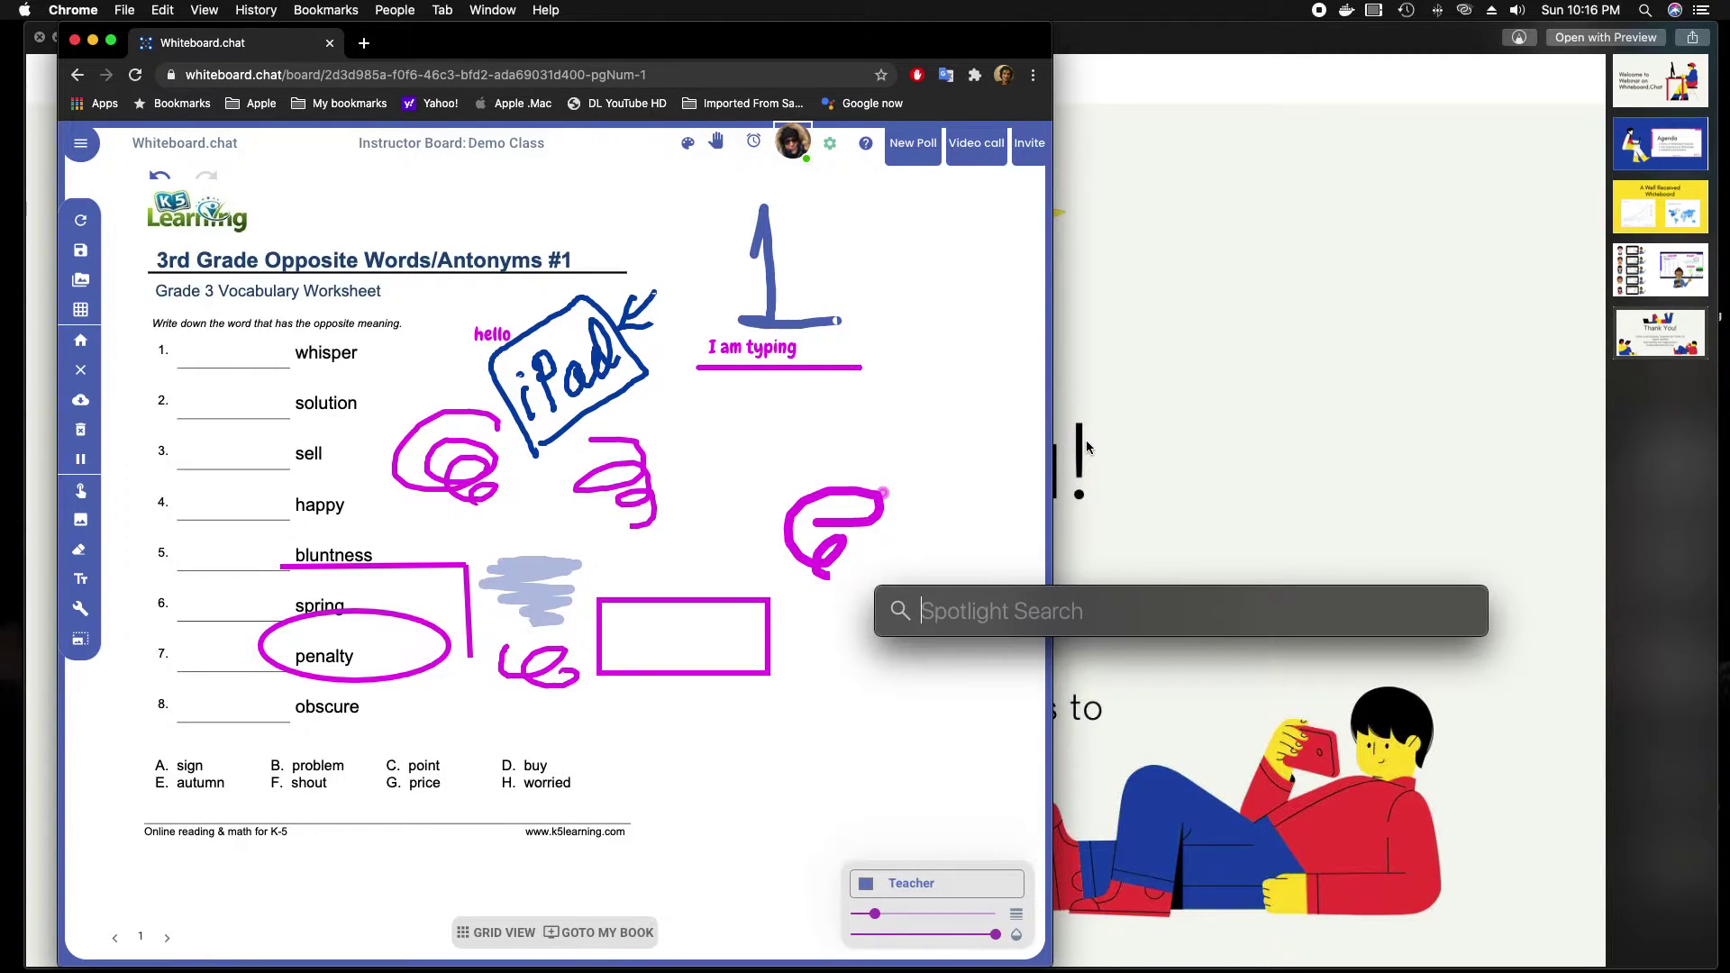
pyautogui.write('firefox')
pyautogui.press('Return')
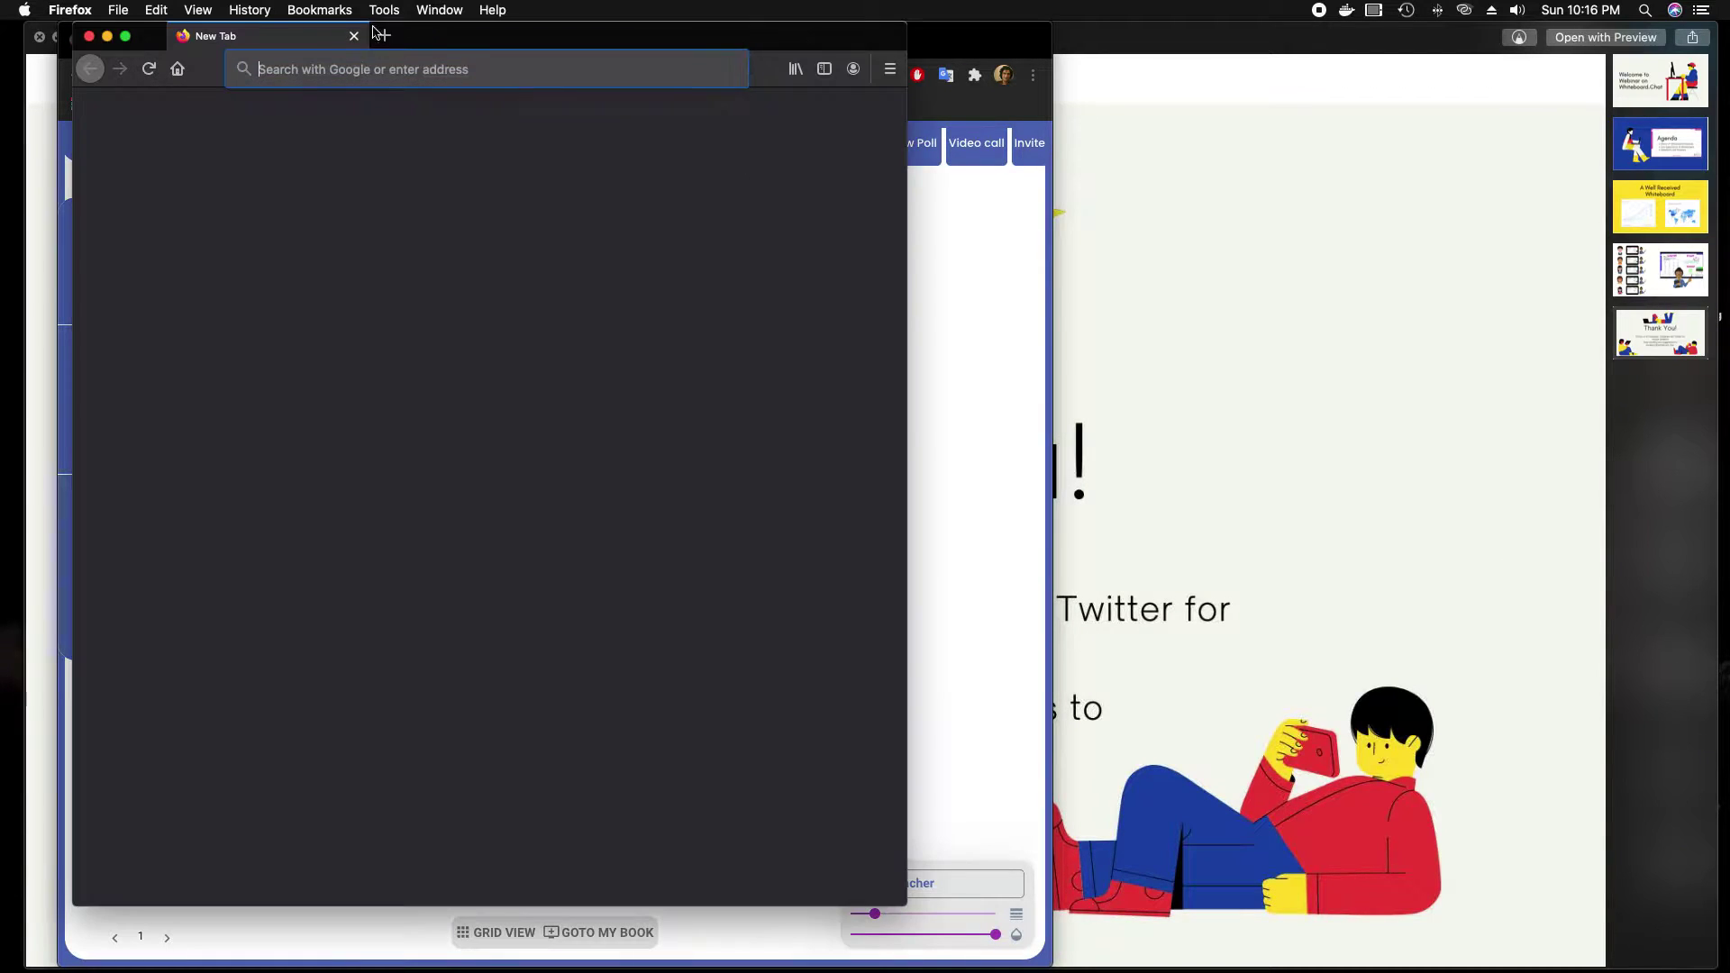
pyautogui.moveTo(452, 39); pyautogui.dragTo(1272, 70)
pyautogui.click(1249, 102)
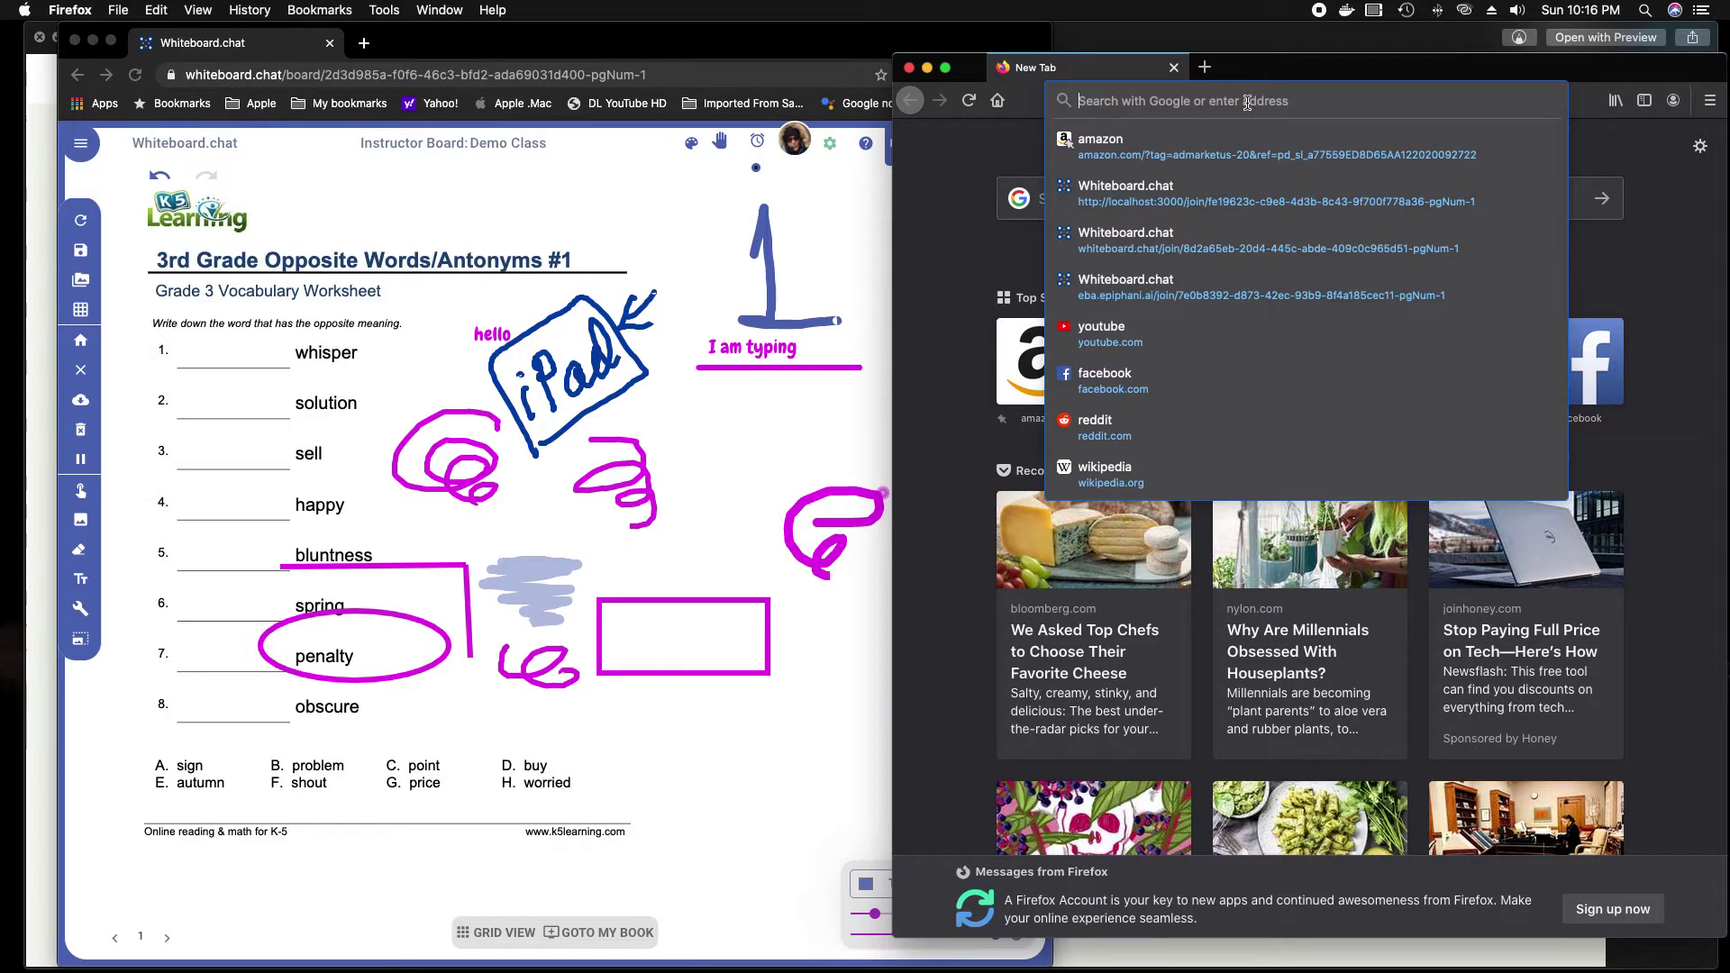
pyautogui.press('super+v')
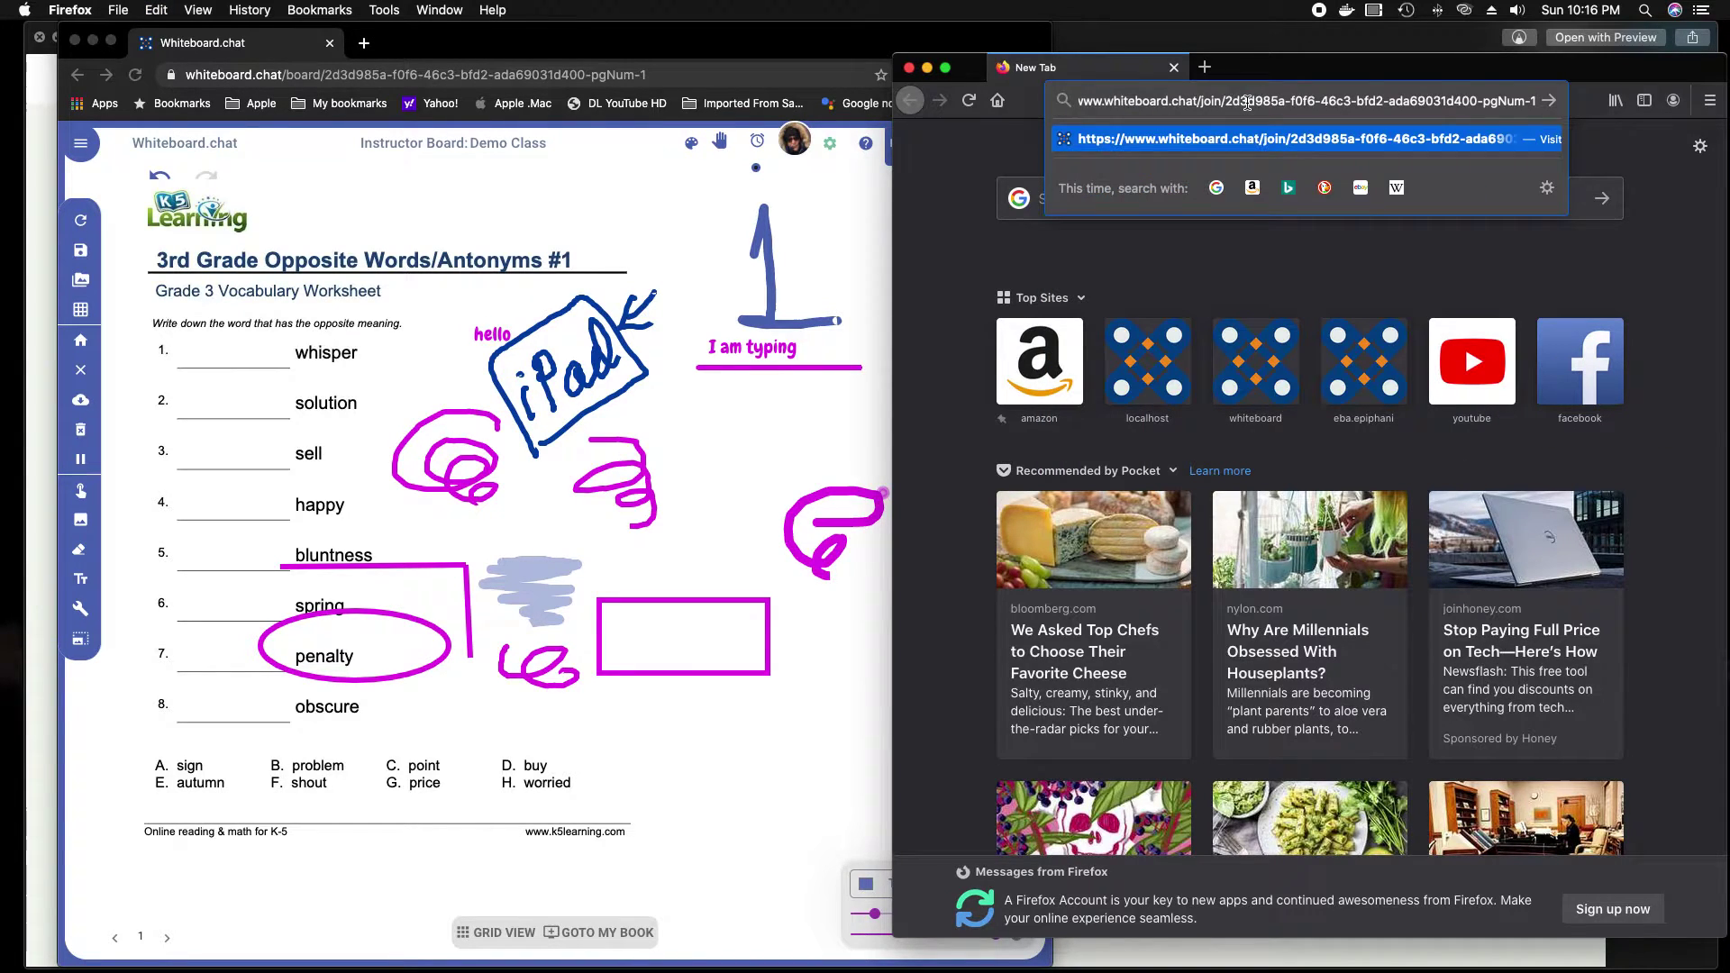
pyautogui.press('Return')
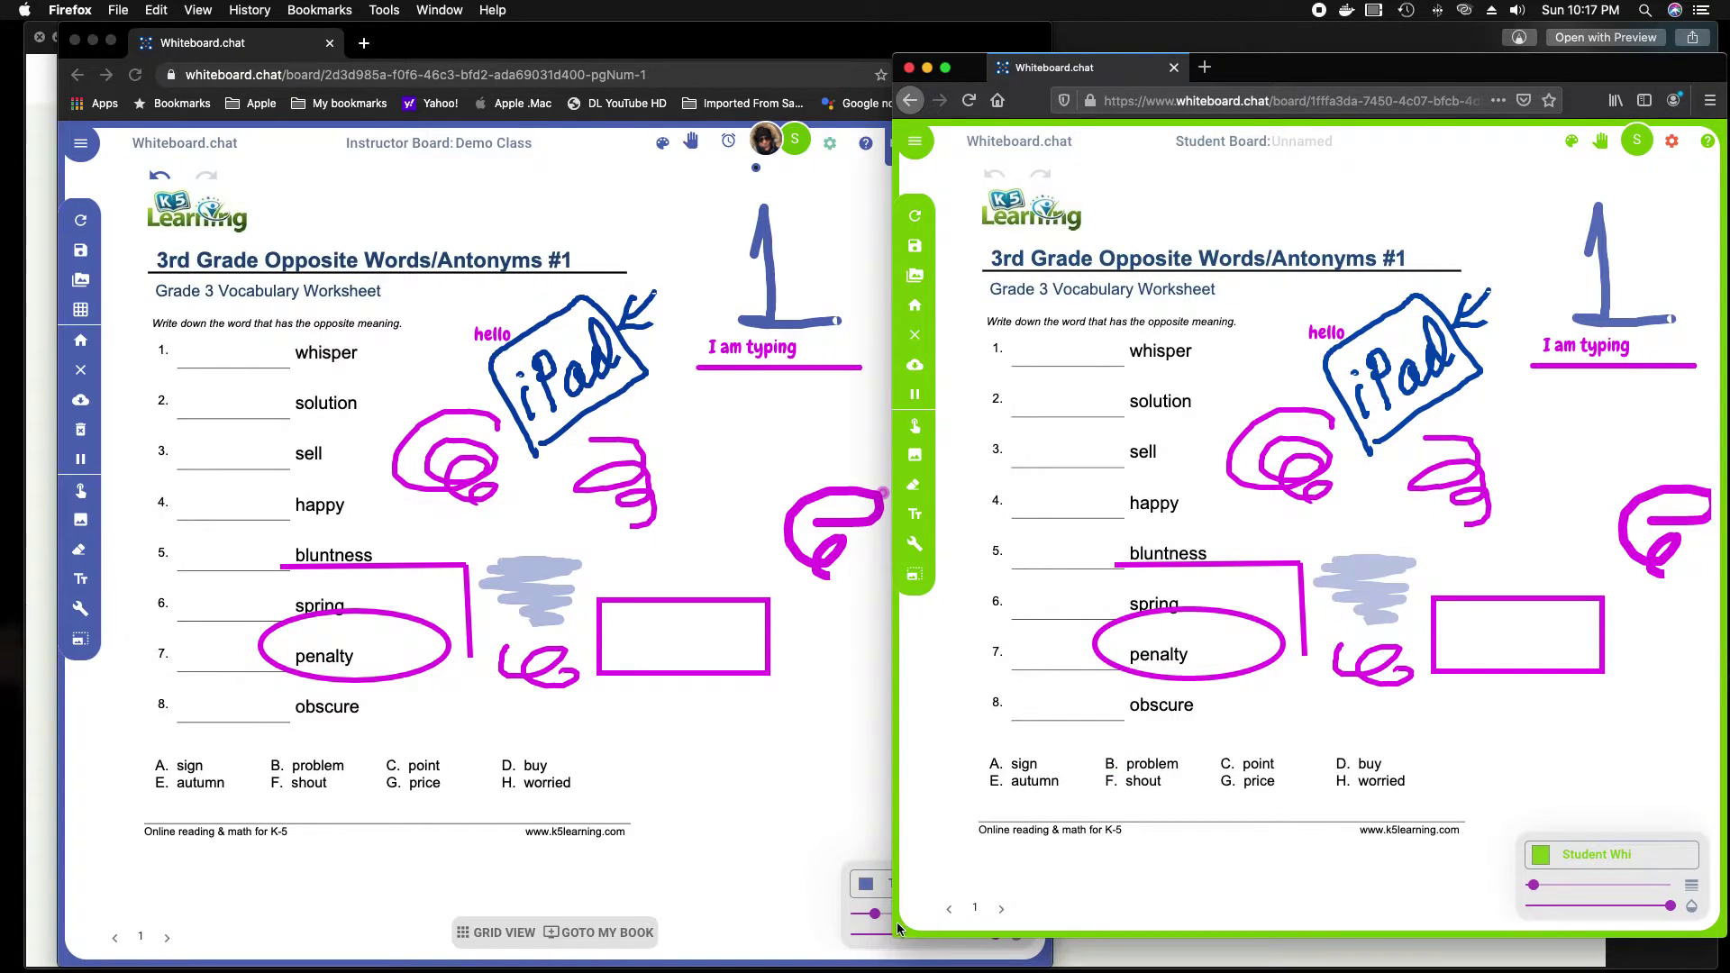
# - Narrow the student's window, scribble in green on the worksheet, then erase the scribble
pyautogui.moveTo(898, 928); pyautogui.dragTo(940, 937)
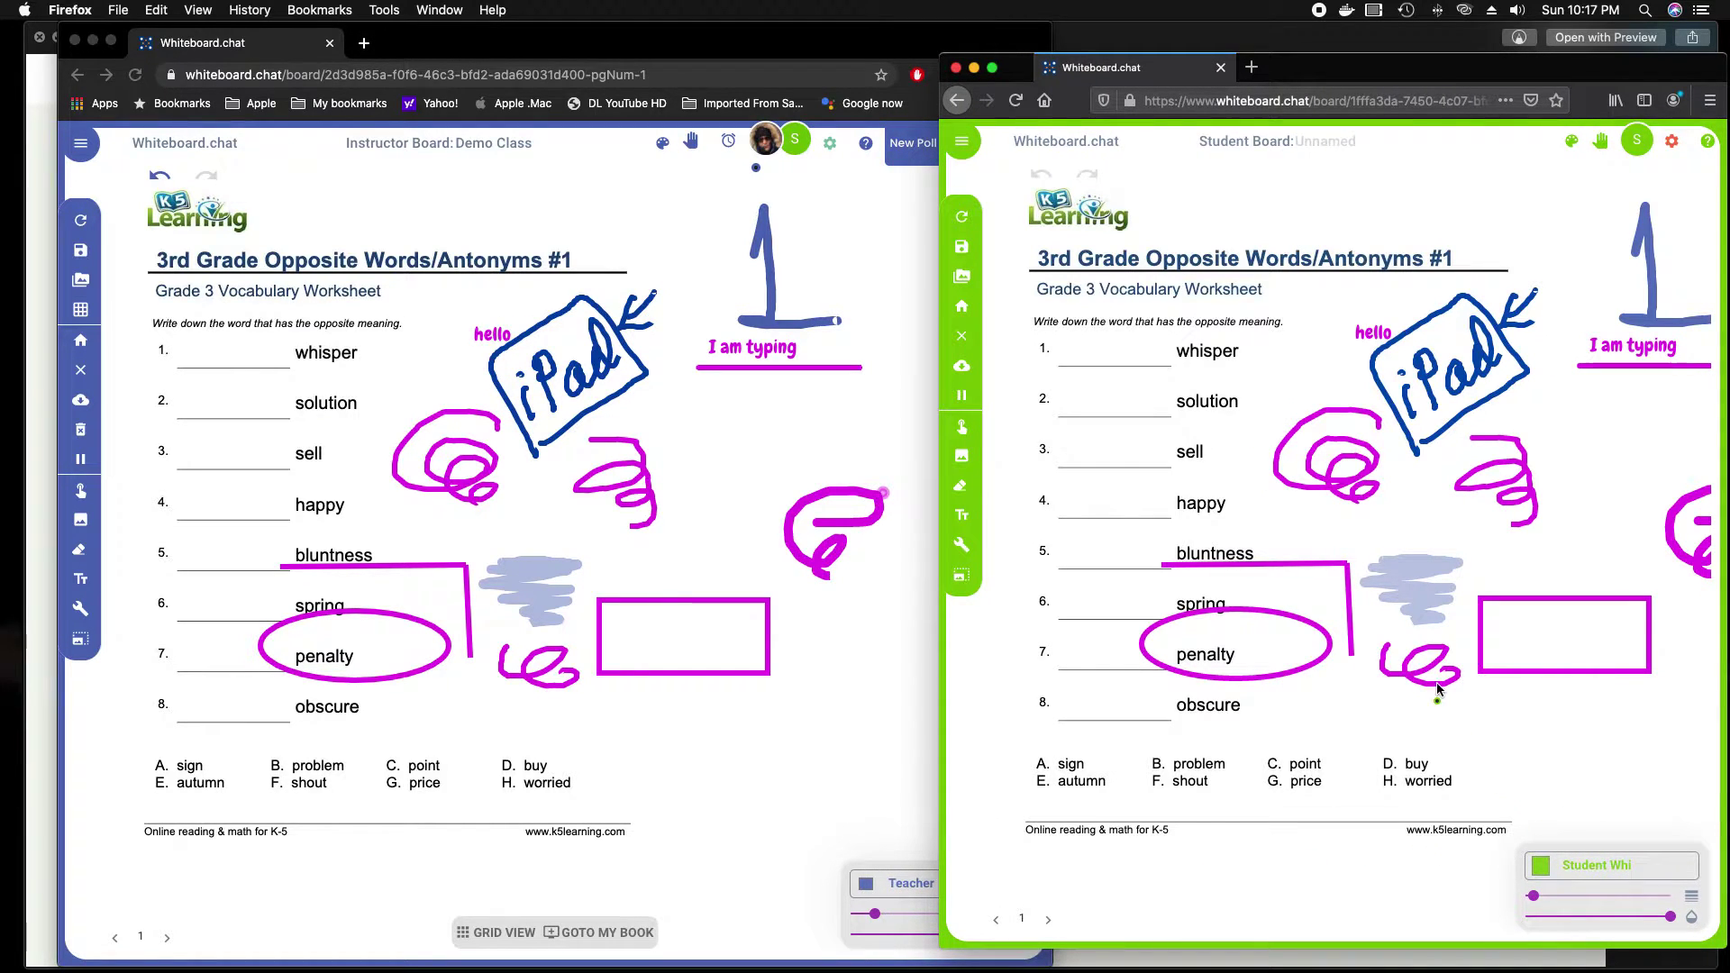
pyautogui.moveTo(1215, 431)
pyautogui.mouseDown()
pyautogui.moveTo(1228, 392)
pyautogui.moveTo(1171, 425)
pyautogui.moveTo(1163, 397)
pyautogui.moveTo(1138, 478)
pyautogui.moveTo(1122, 407)
pyautogui.moveTo(1062, 424)
pyautogui.moveTo(1305, 546)
pyautogui.moveTo(1254, 614)
pyautogui.mouseUp()
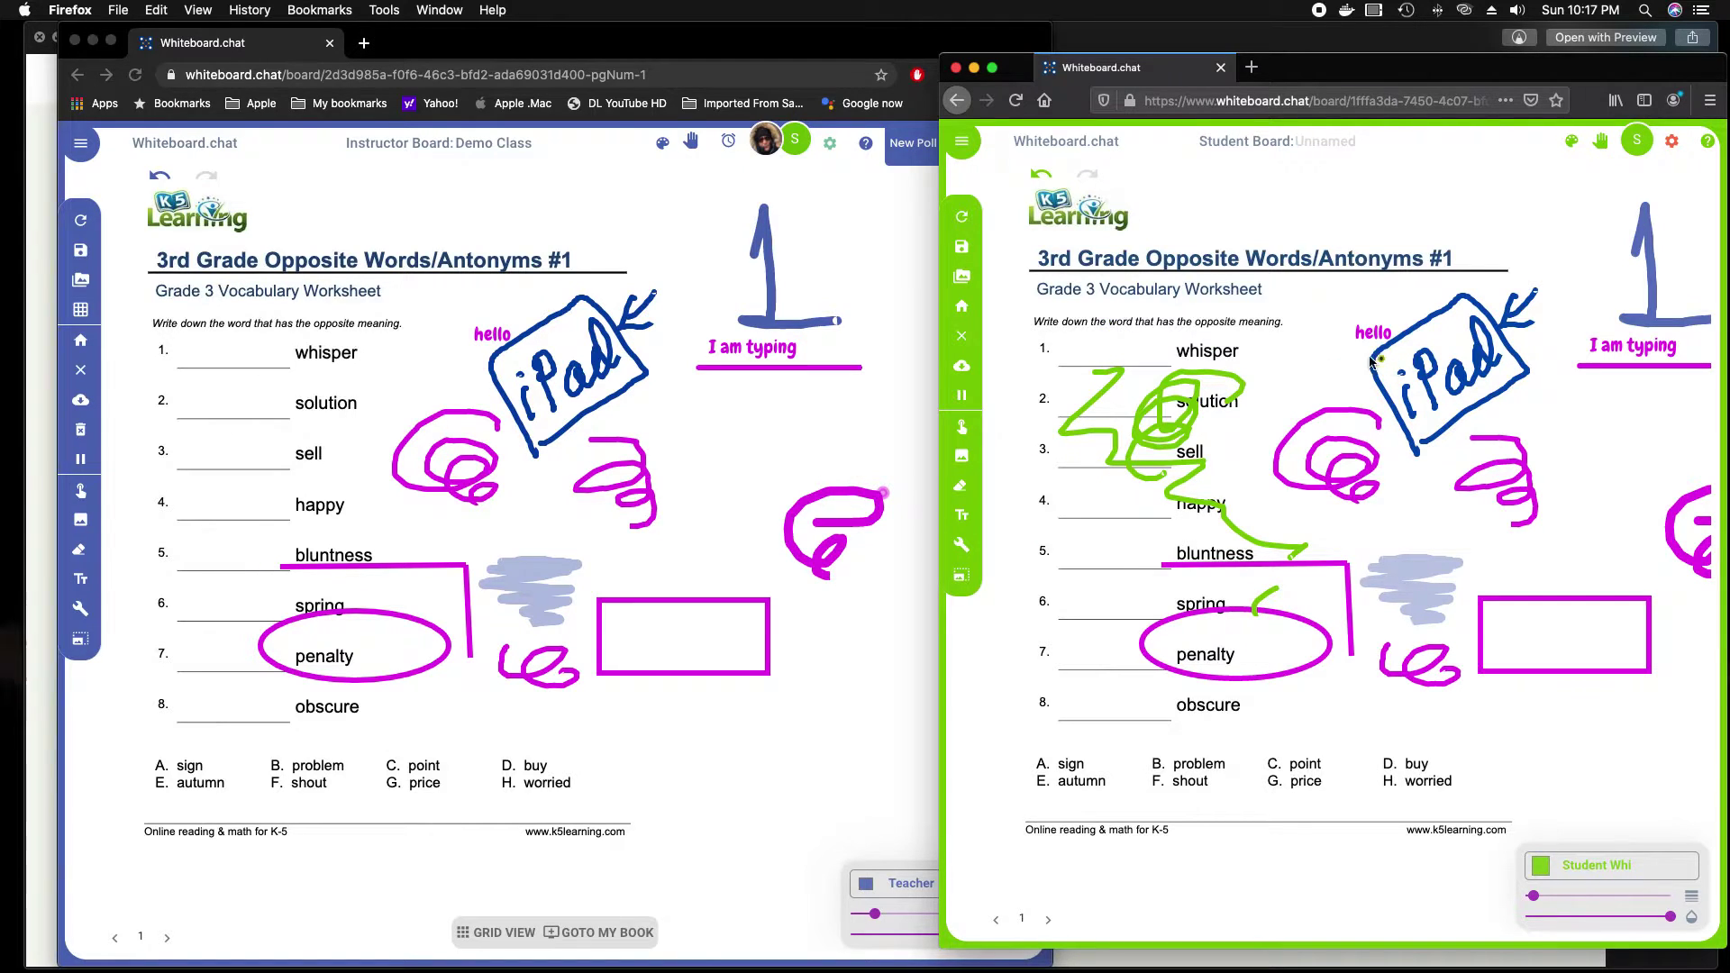
pyautogui.click(962, 484)
pyautogui.click(1204, 412)
pyautogui.moveTo(1204, 412)
pyautogui.mouseDown()
pyautogui.moveTo(1143, 459)
pyautogui.moveTo(1284, 587)
pyautogui.moveTo(1417, 421)
pyautogui.moveTo(1264, 600)
pyautogui.moveTo(1383, 365)
pyautogui.moveTo(1348, 479)
pyautogui.moveTo(970, 493)
pyautogui.mouseUp()
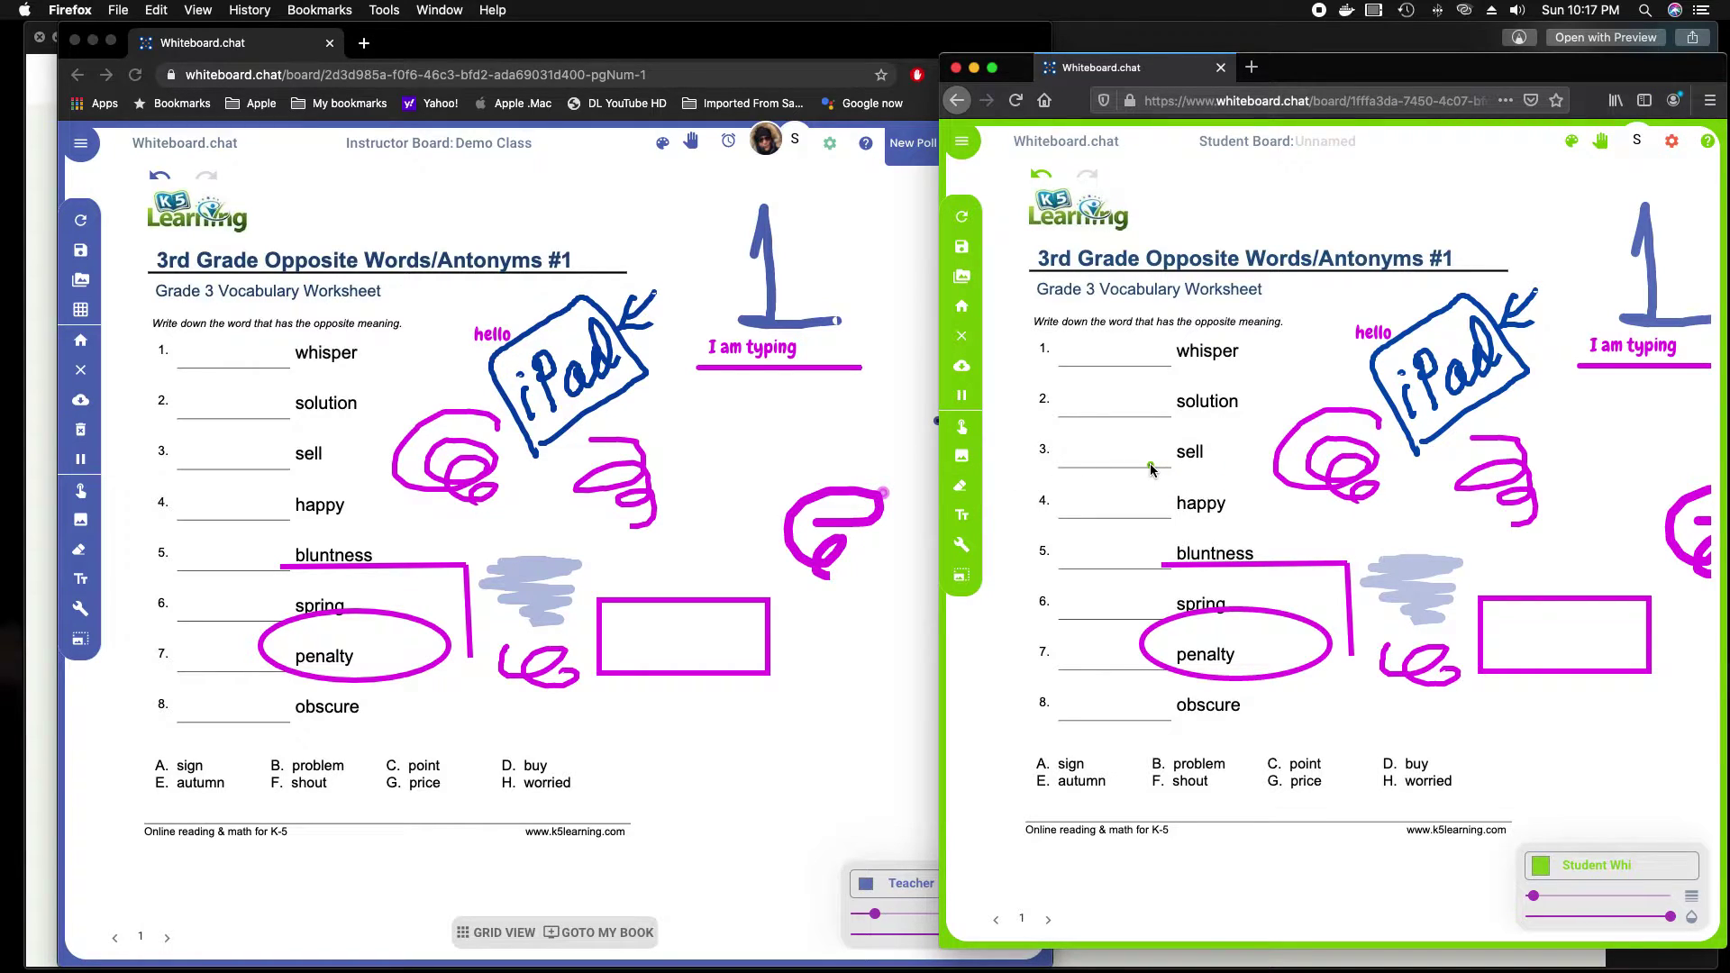
# - Draw green marks on answer lines 3–4 and 5–6, then bring the instructor board forward
pyautogui.moveTo(1151, 467)
pyautogui.mouseDown()
pyautogui.moveTo(1120, 451)
pyautogui.moveTo(1139, 479)
pyautogui.moveTo(1123, 502)
pyautogui.moveTo(1157, 514)
pyautogui.mouseUp()
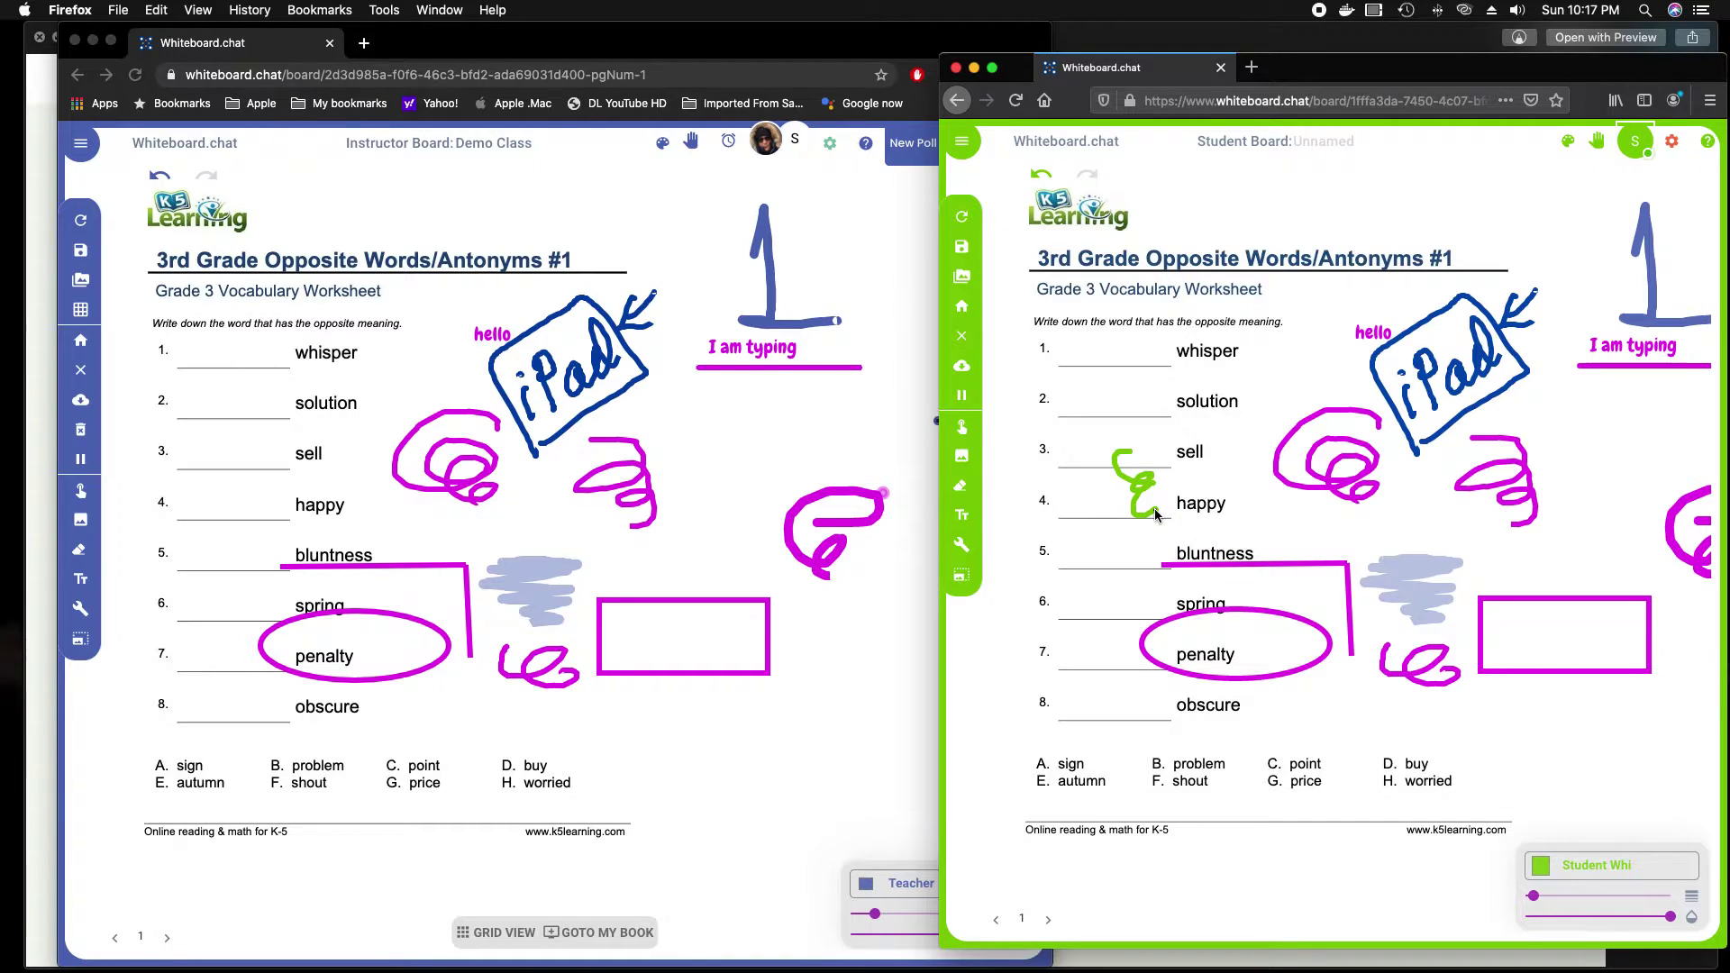
pyautogui.moveTo(1152, 563)
pyautogui.mouseDown()
pyautogui.moveTo(1206, 561)
pyautogui.moveTo(1154, 620)
pyautogui.mouseUp()
pyautogui.click(754, 575)
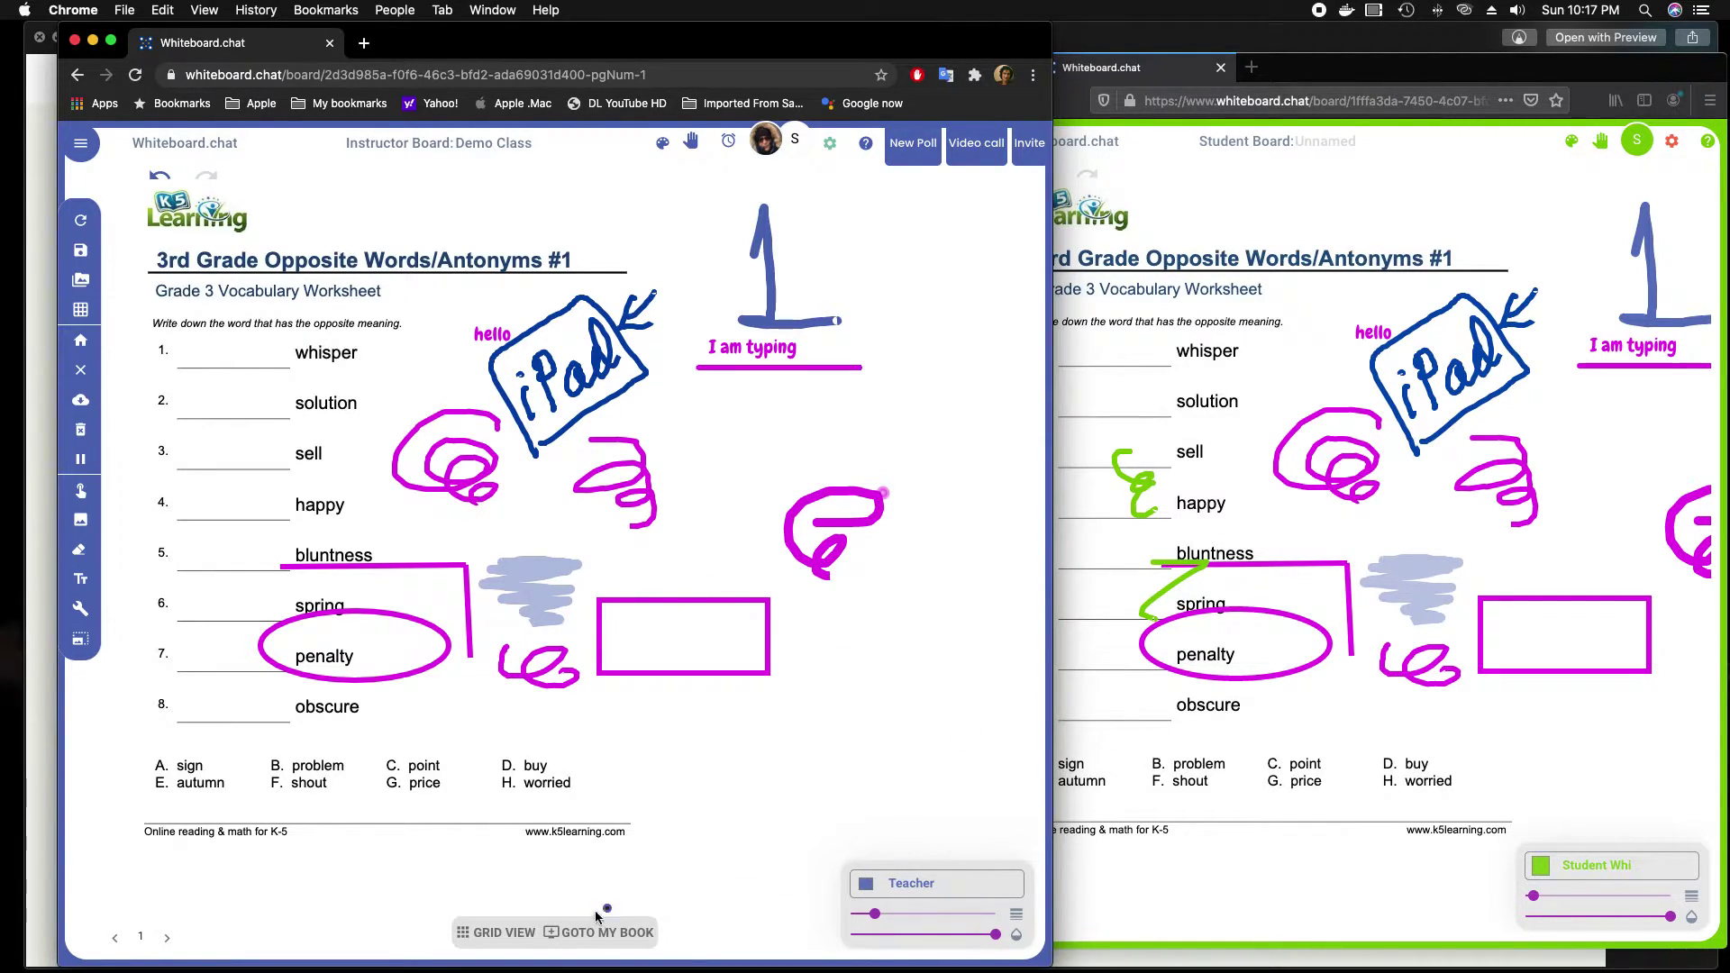
# - Switch to grid view, add a green squiggle on student page 2, then open the student's thumbnail
pyautogui.click(521, 935)
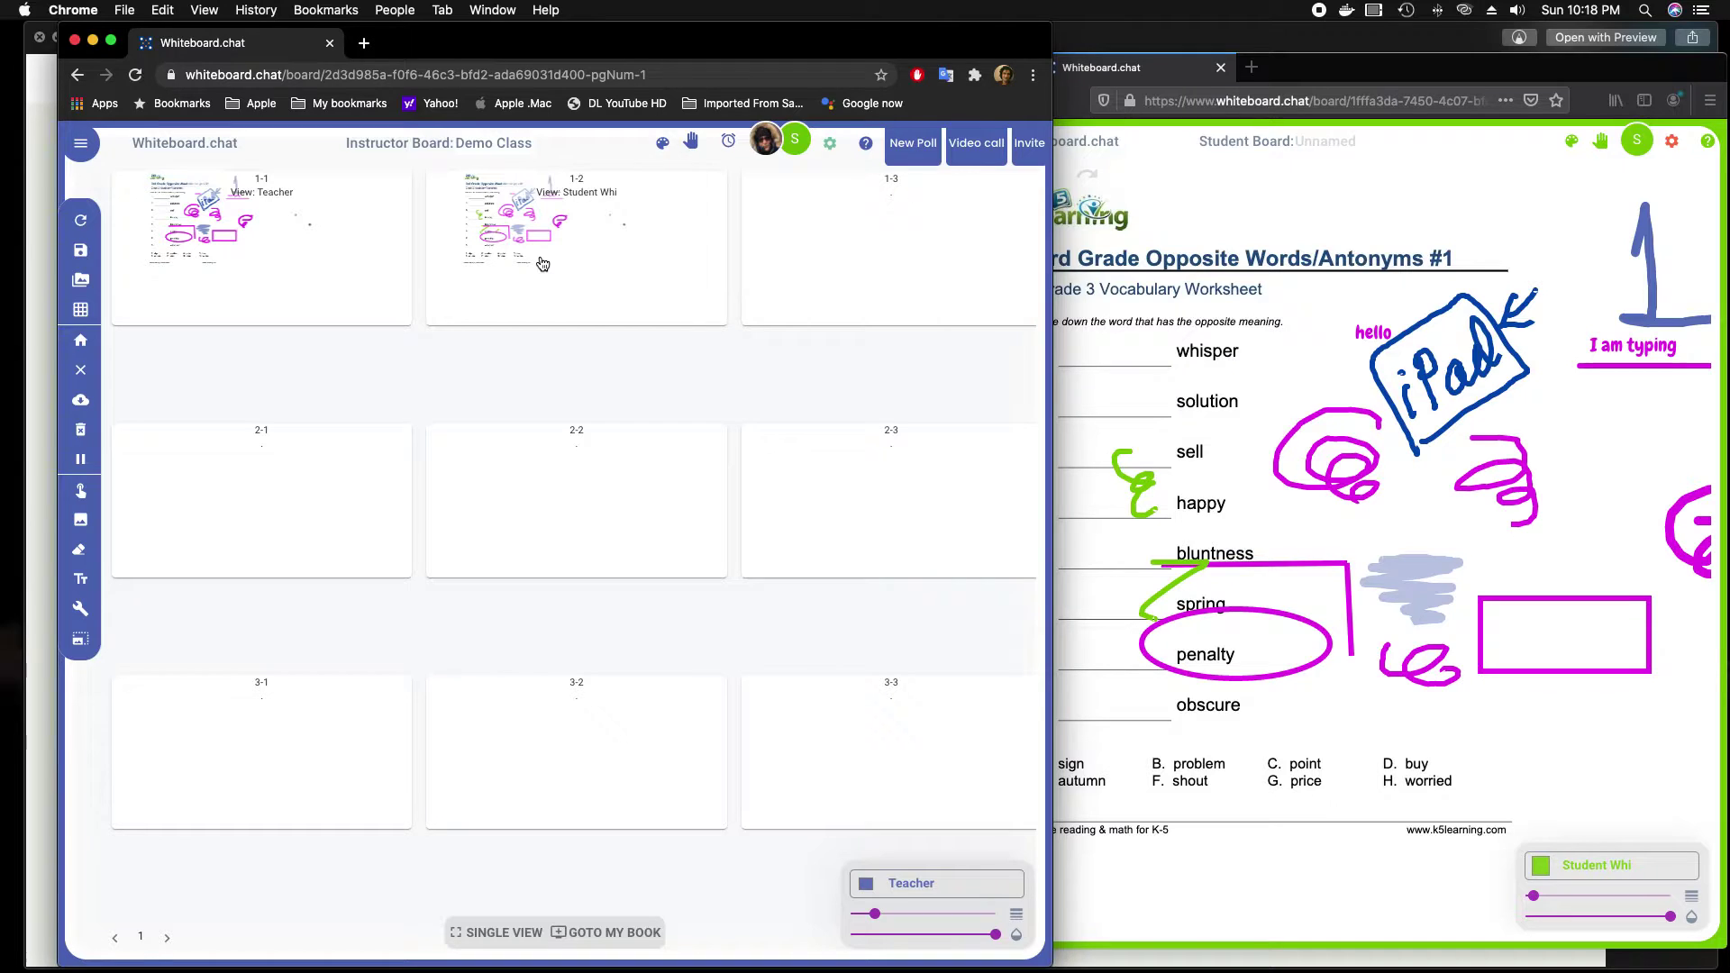
pyautogui.click(1150, 438)
pyautogui.click(1050, 917)
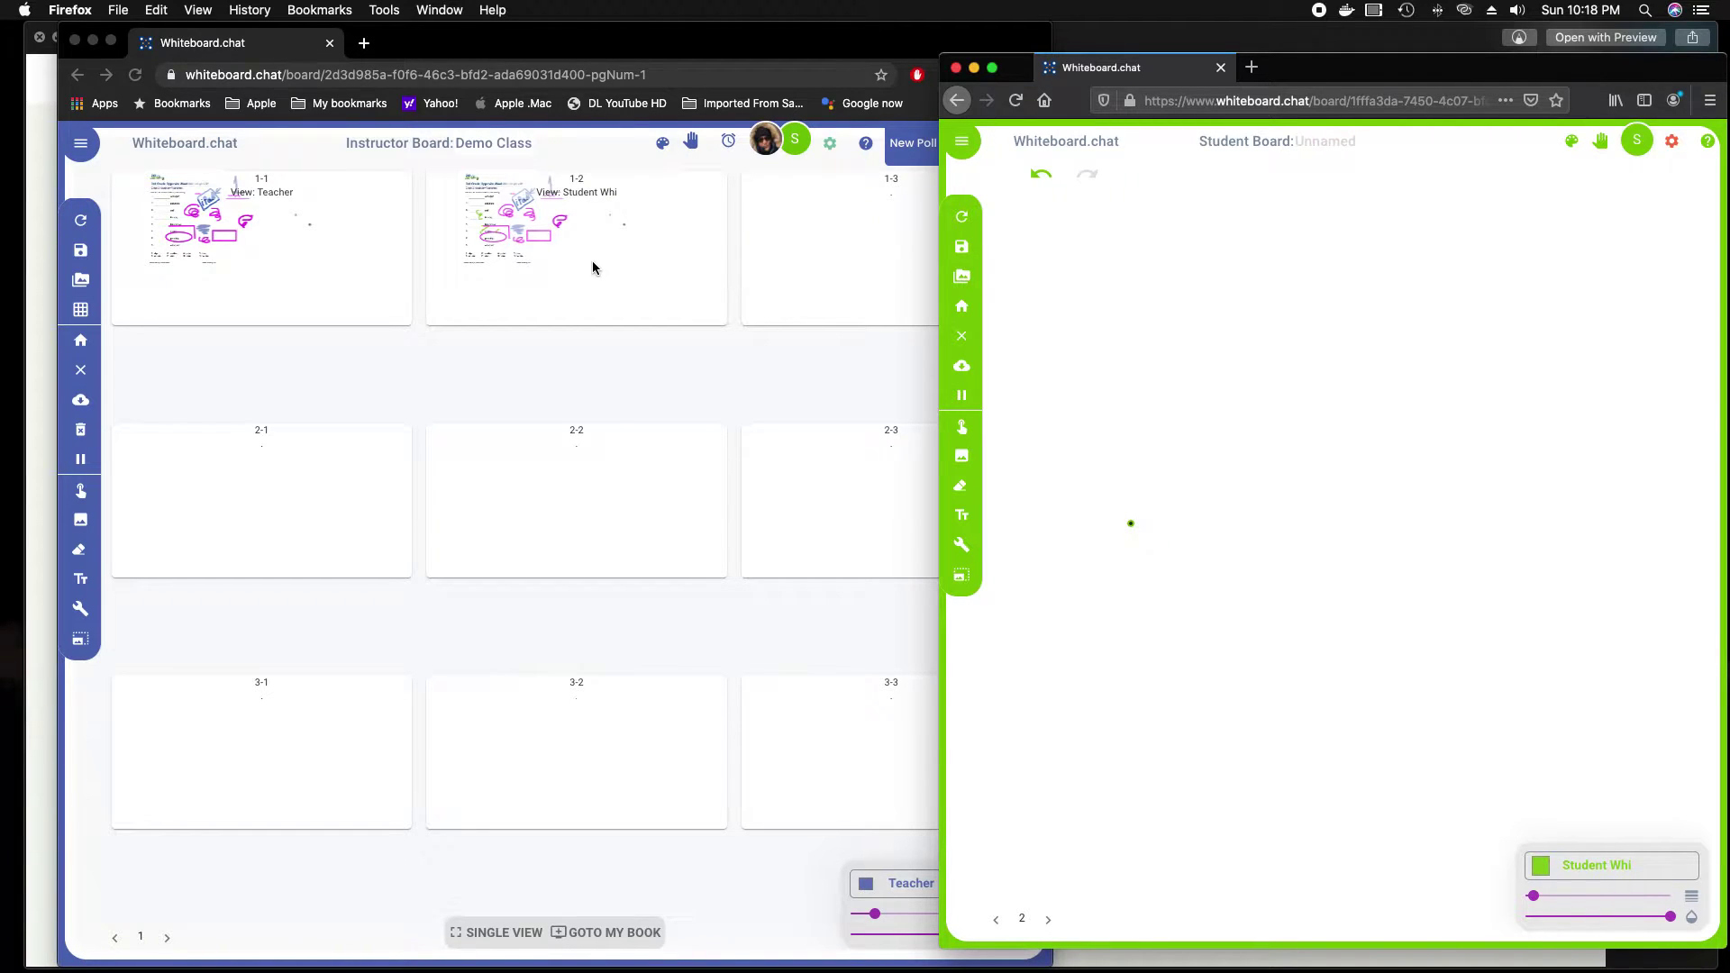
pyautogui.moveTo(1504, 382)
pyautogui.mouseDown()
pyautogui.moveTo(1478, 431)
pyautogui.moveTo(1530, 495)
pyautogui.mouseUp()
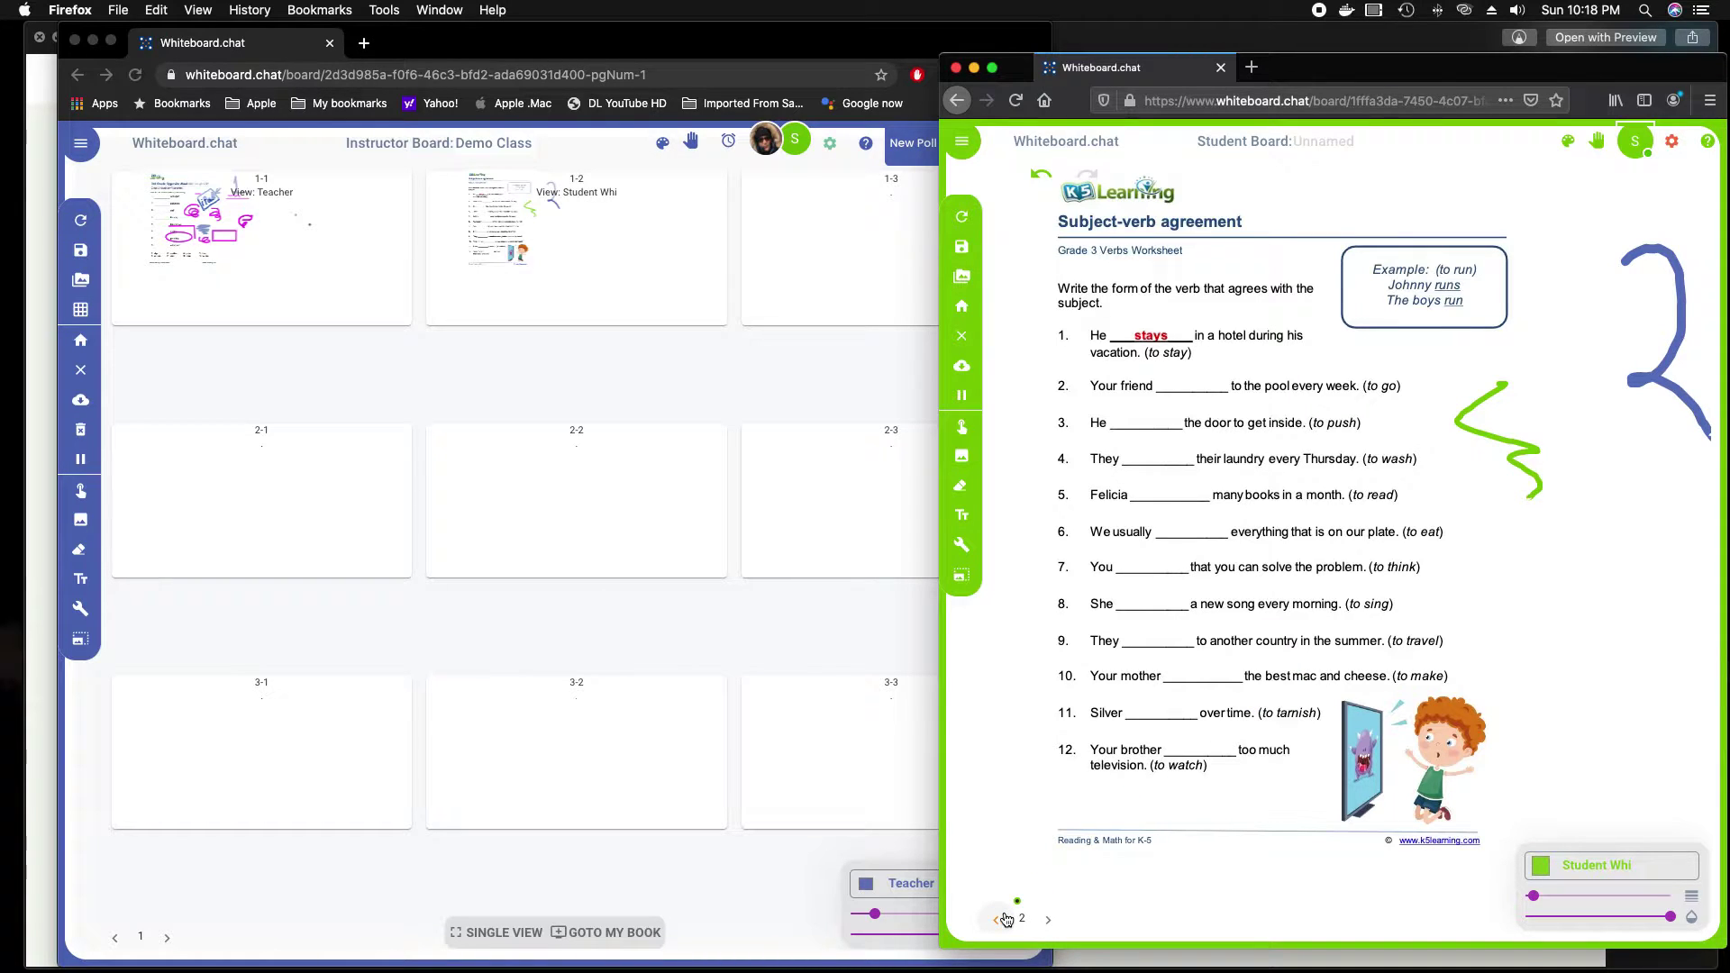
pyautogui.click(998, 920)
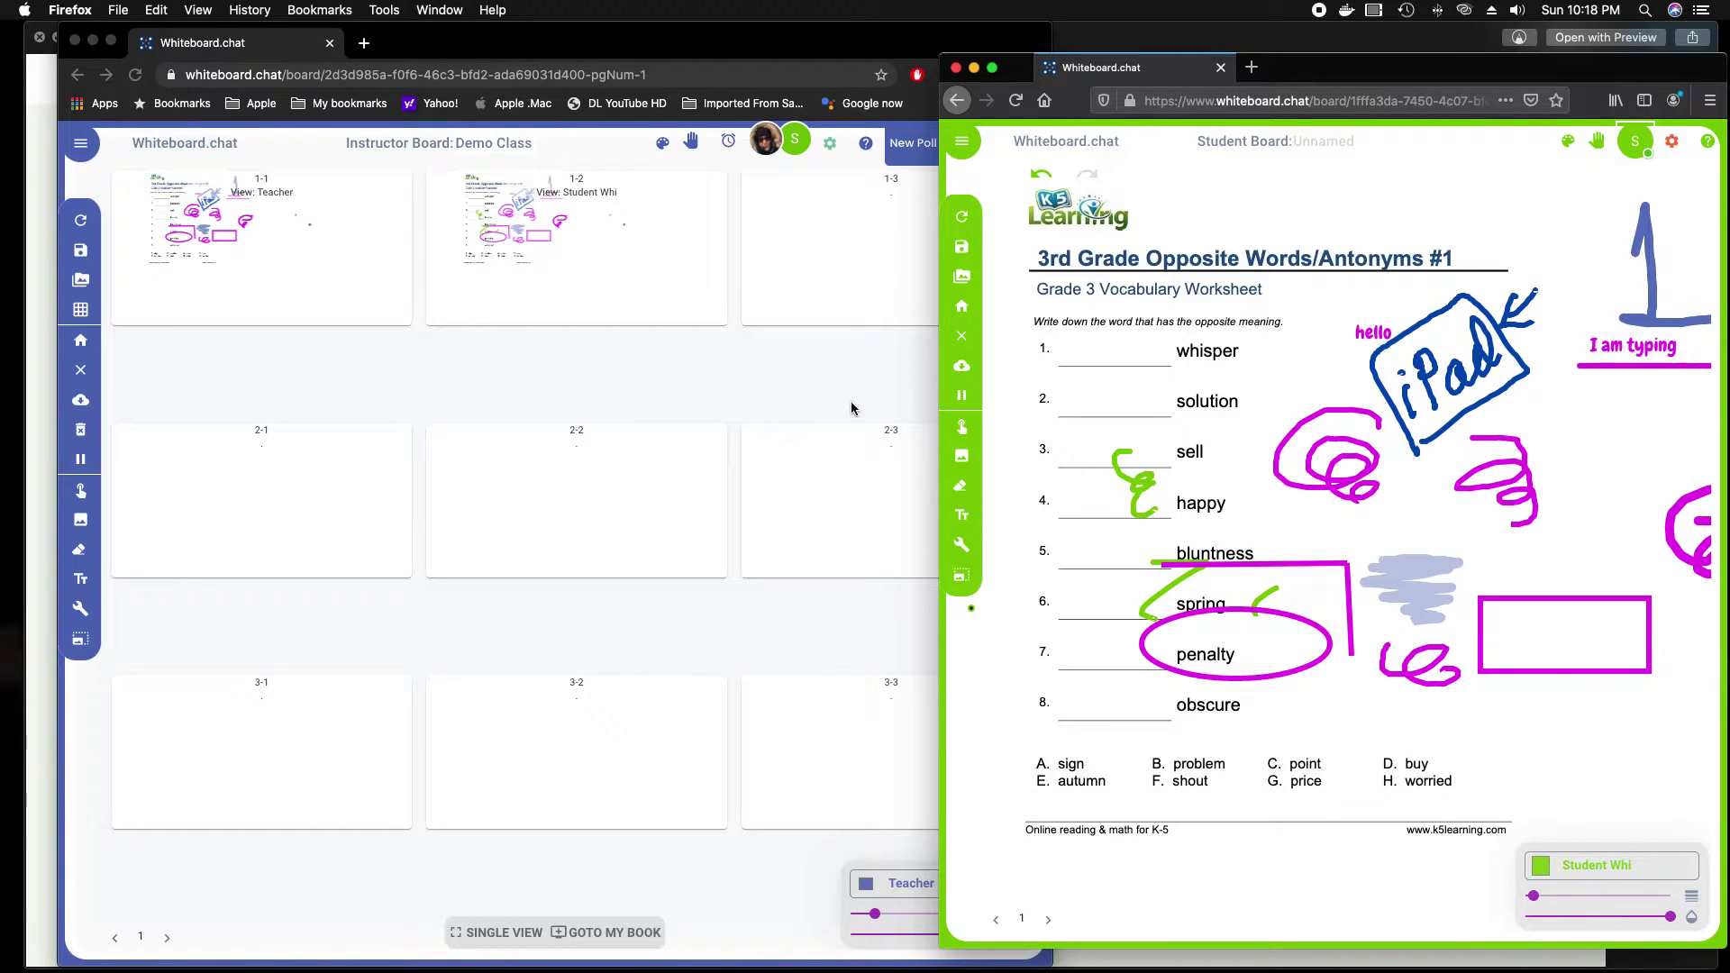
pyautogui.click(773, 370)
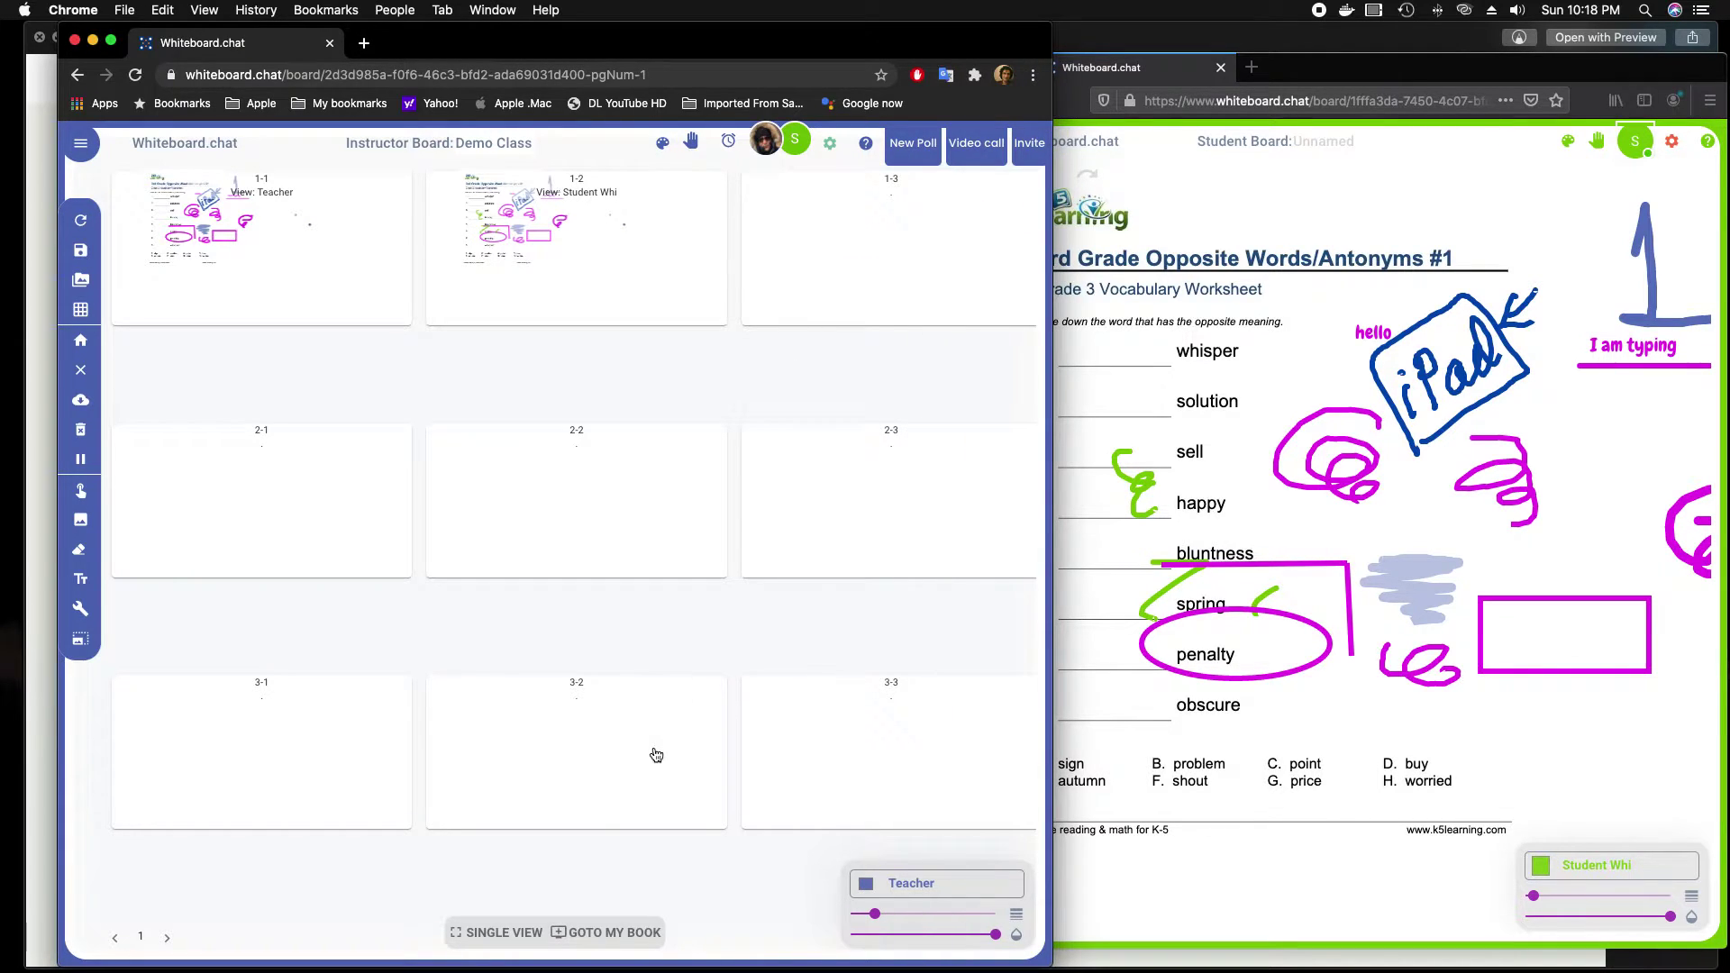
pyautogui.click(567, 281)
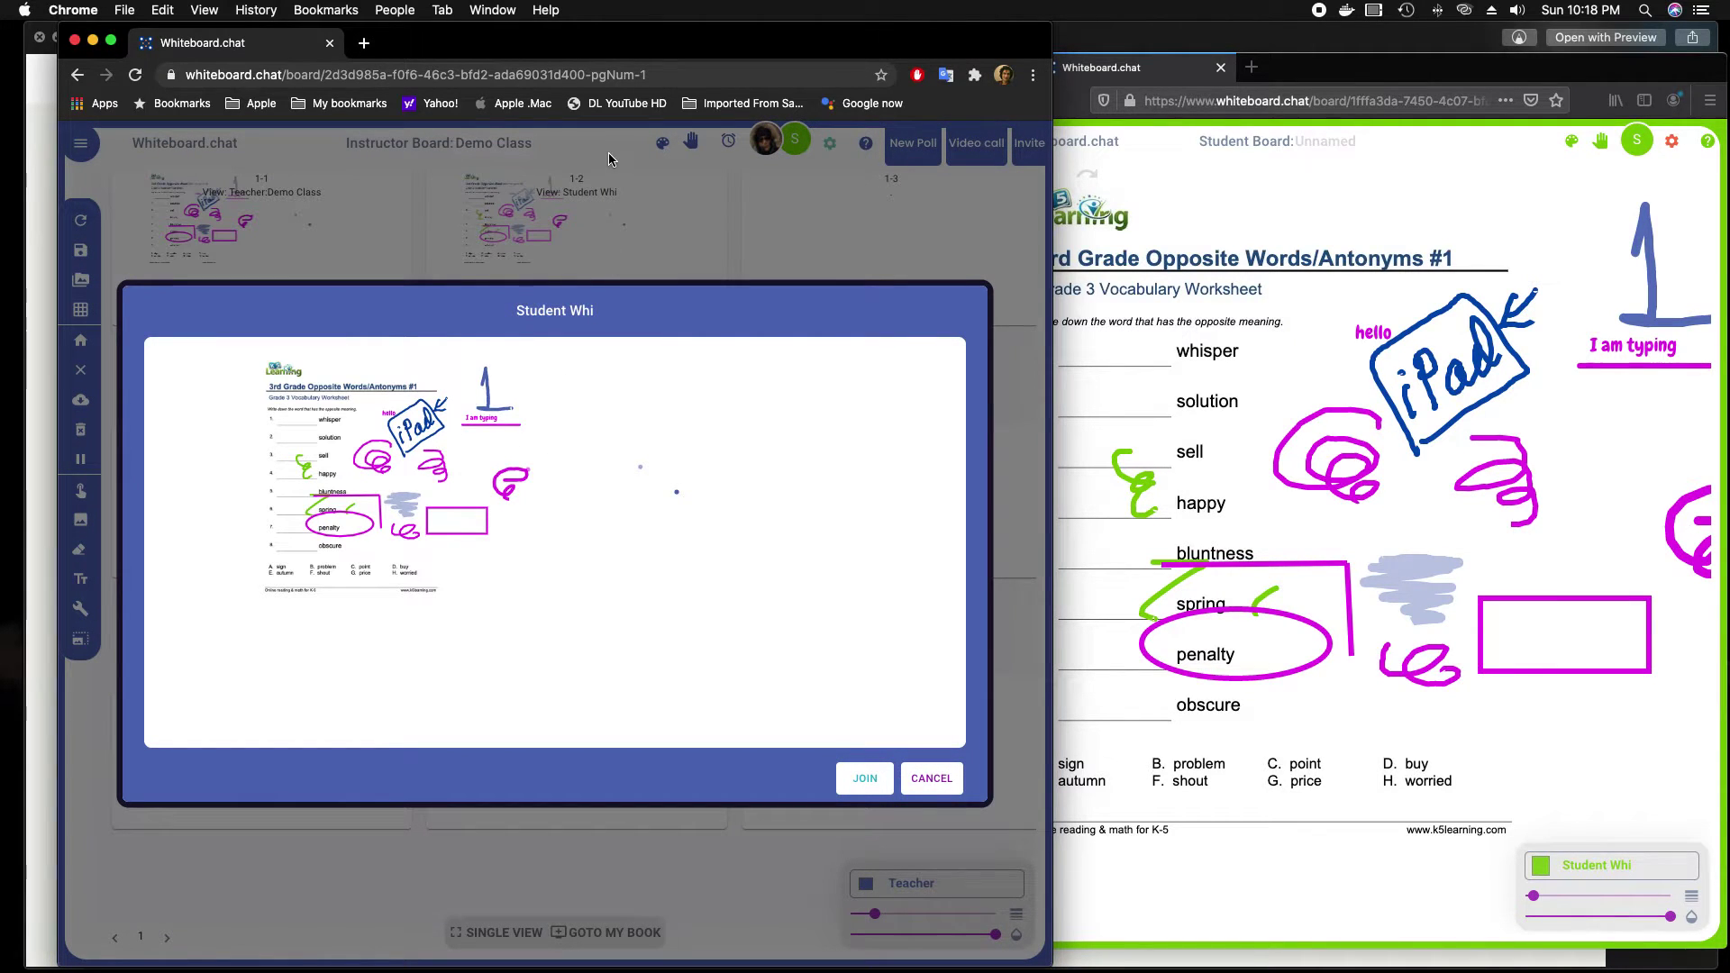
# - Join the student's board, draw blue tick marks on its worksheet, and go back to the instructor
pyautogui.click(867, 777)
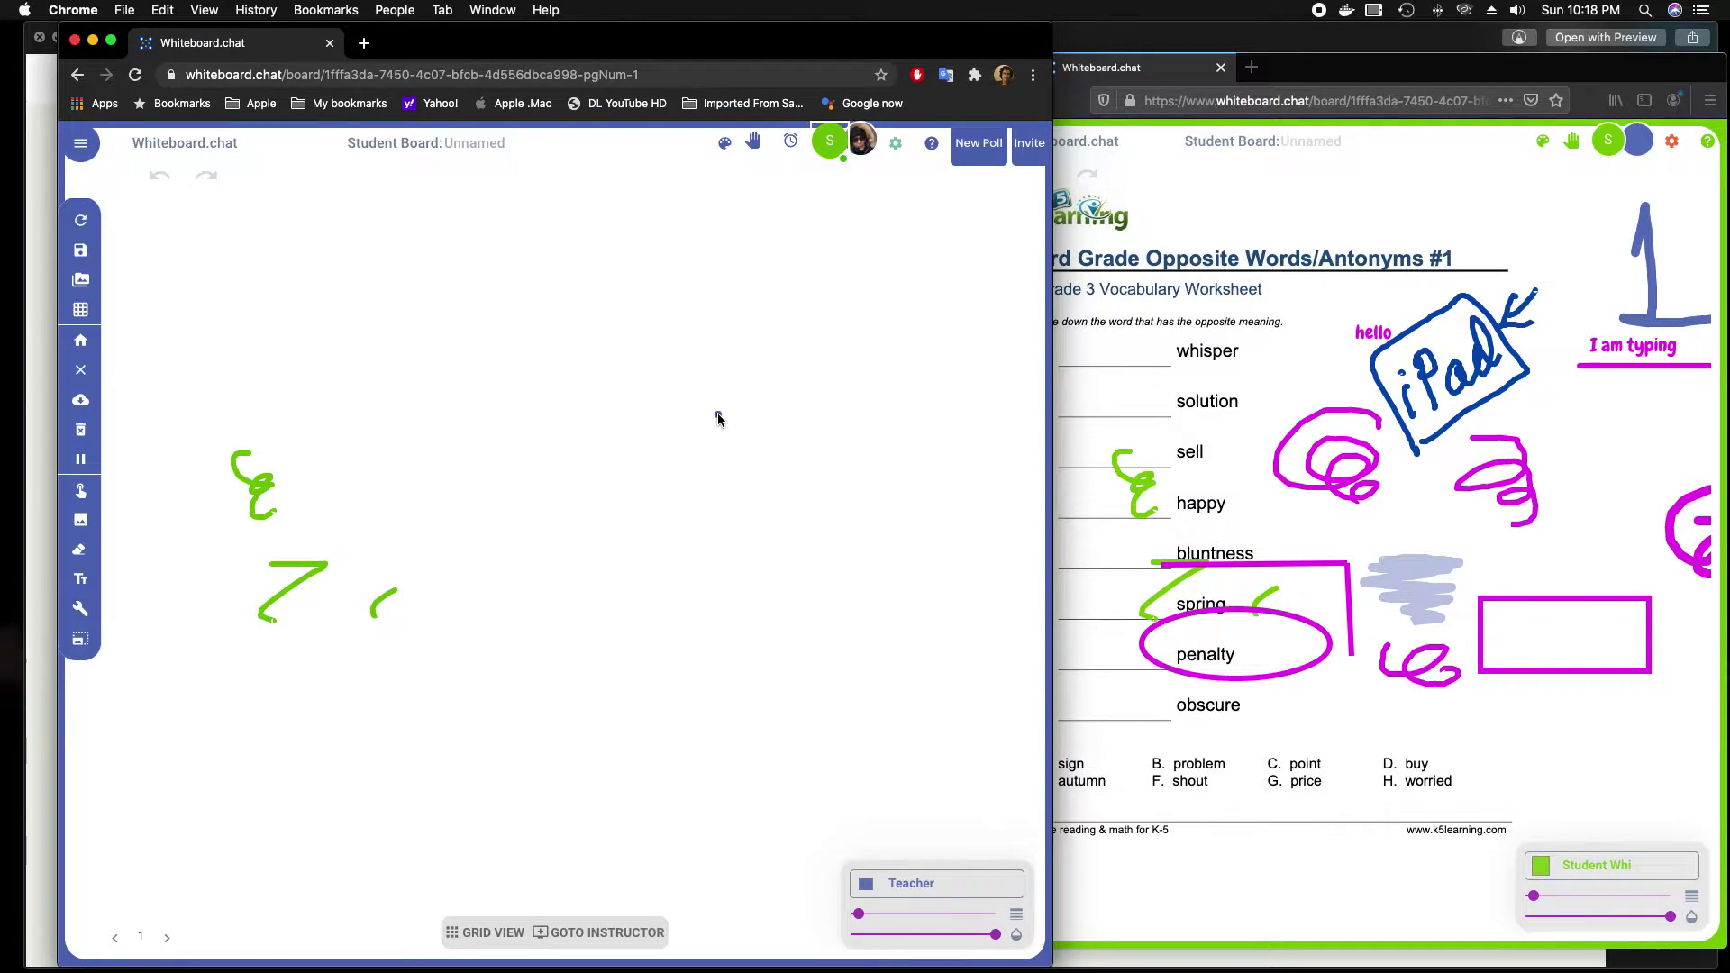
pyautogui.moveTo(760, 439)
pyautogui.mouseDown()
pyautogui.moveTo(805, 424)
pyautogui.moveTo(808, 453)
pyautogui.moveTo(847, 431)
pyautogui.mouseUp()
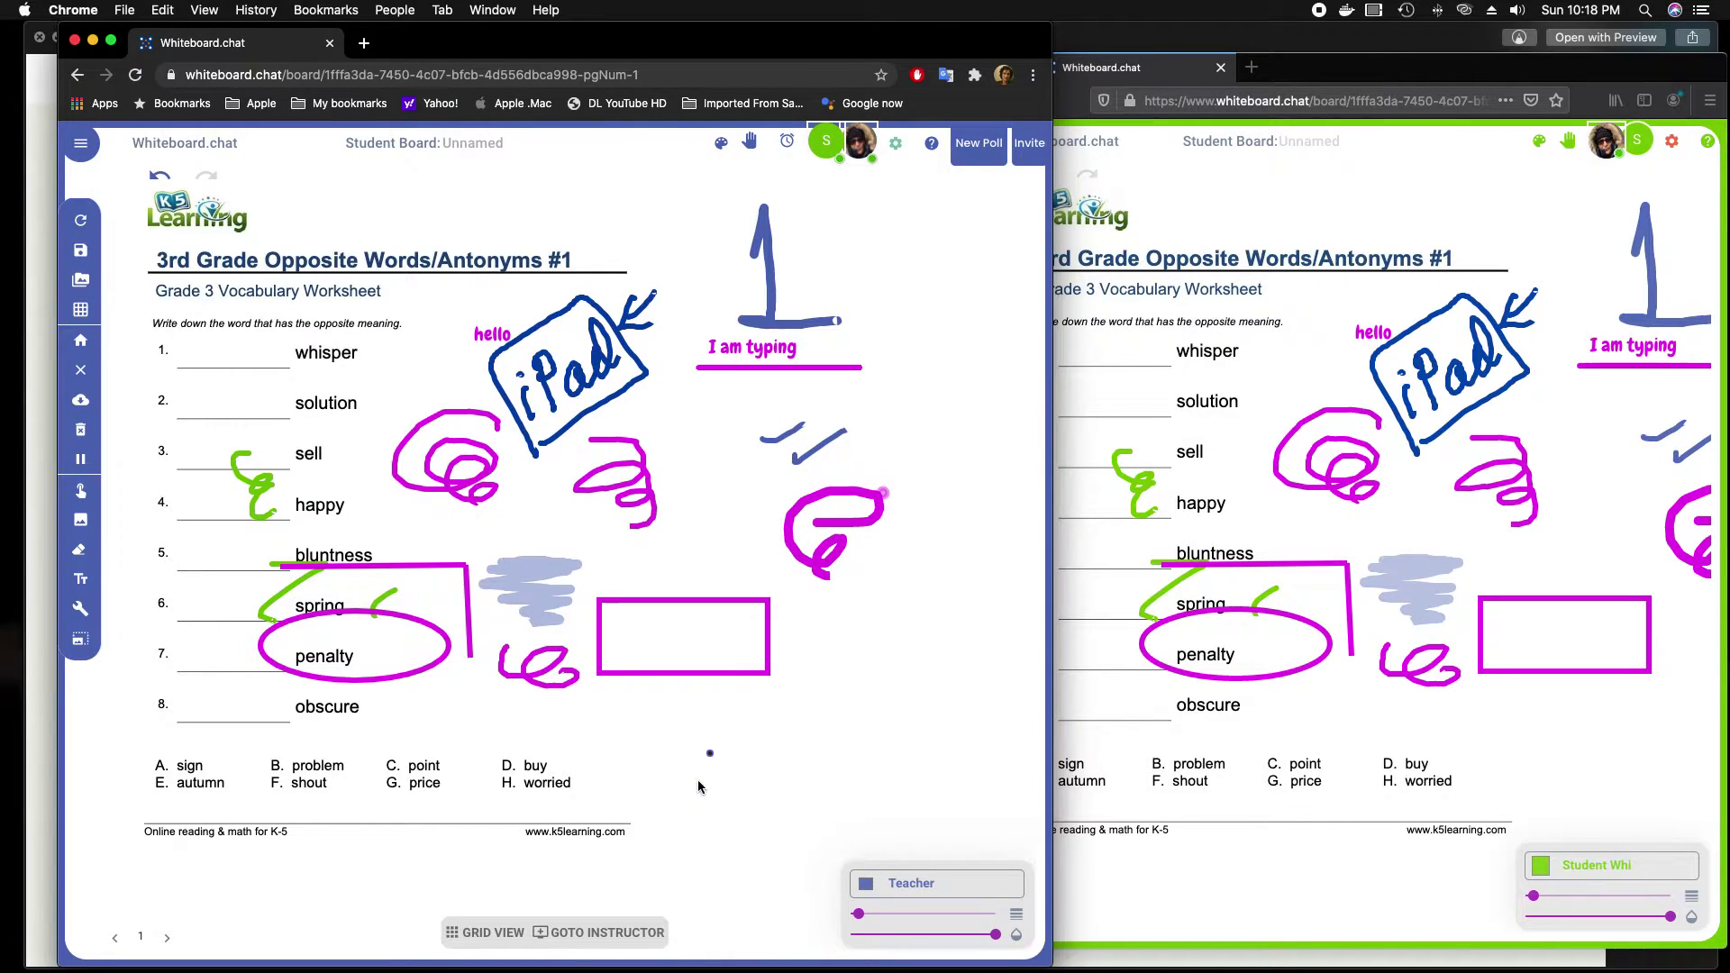
pyautogui.click(638, 934)
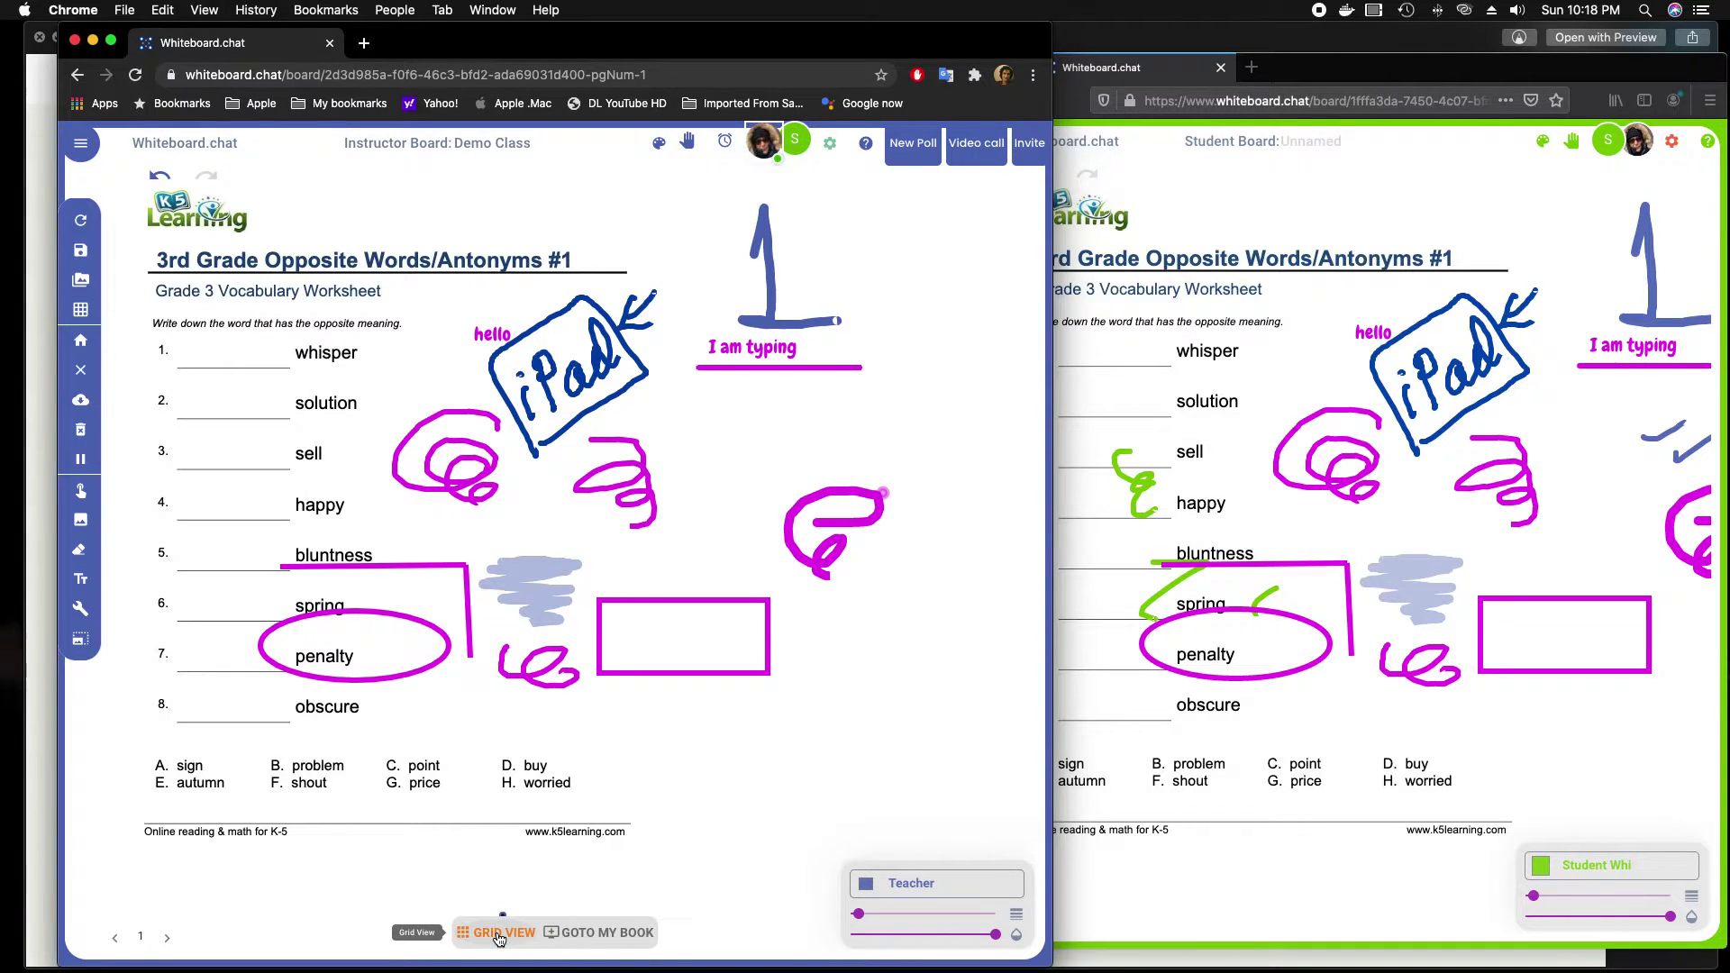
# - Show the grid view while the student board moves to page 2 and shifts slightly left
pyautogui.click(500, 934)
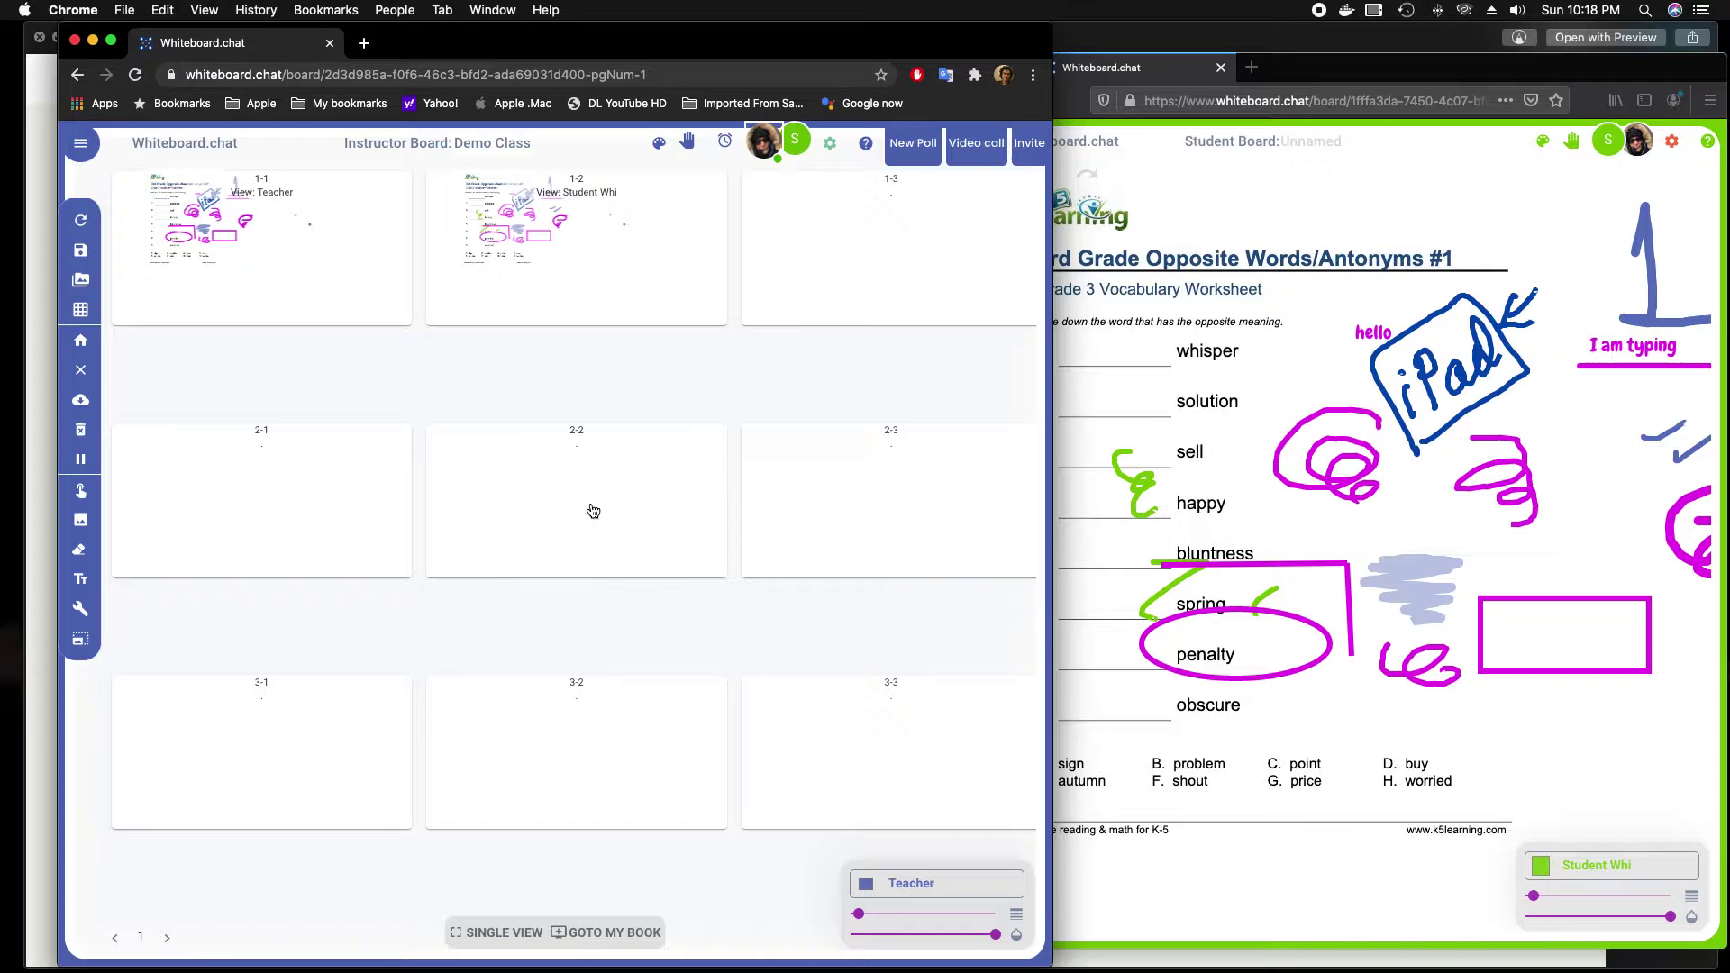
pyautogui.click(1280, 450)
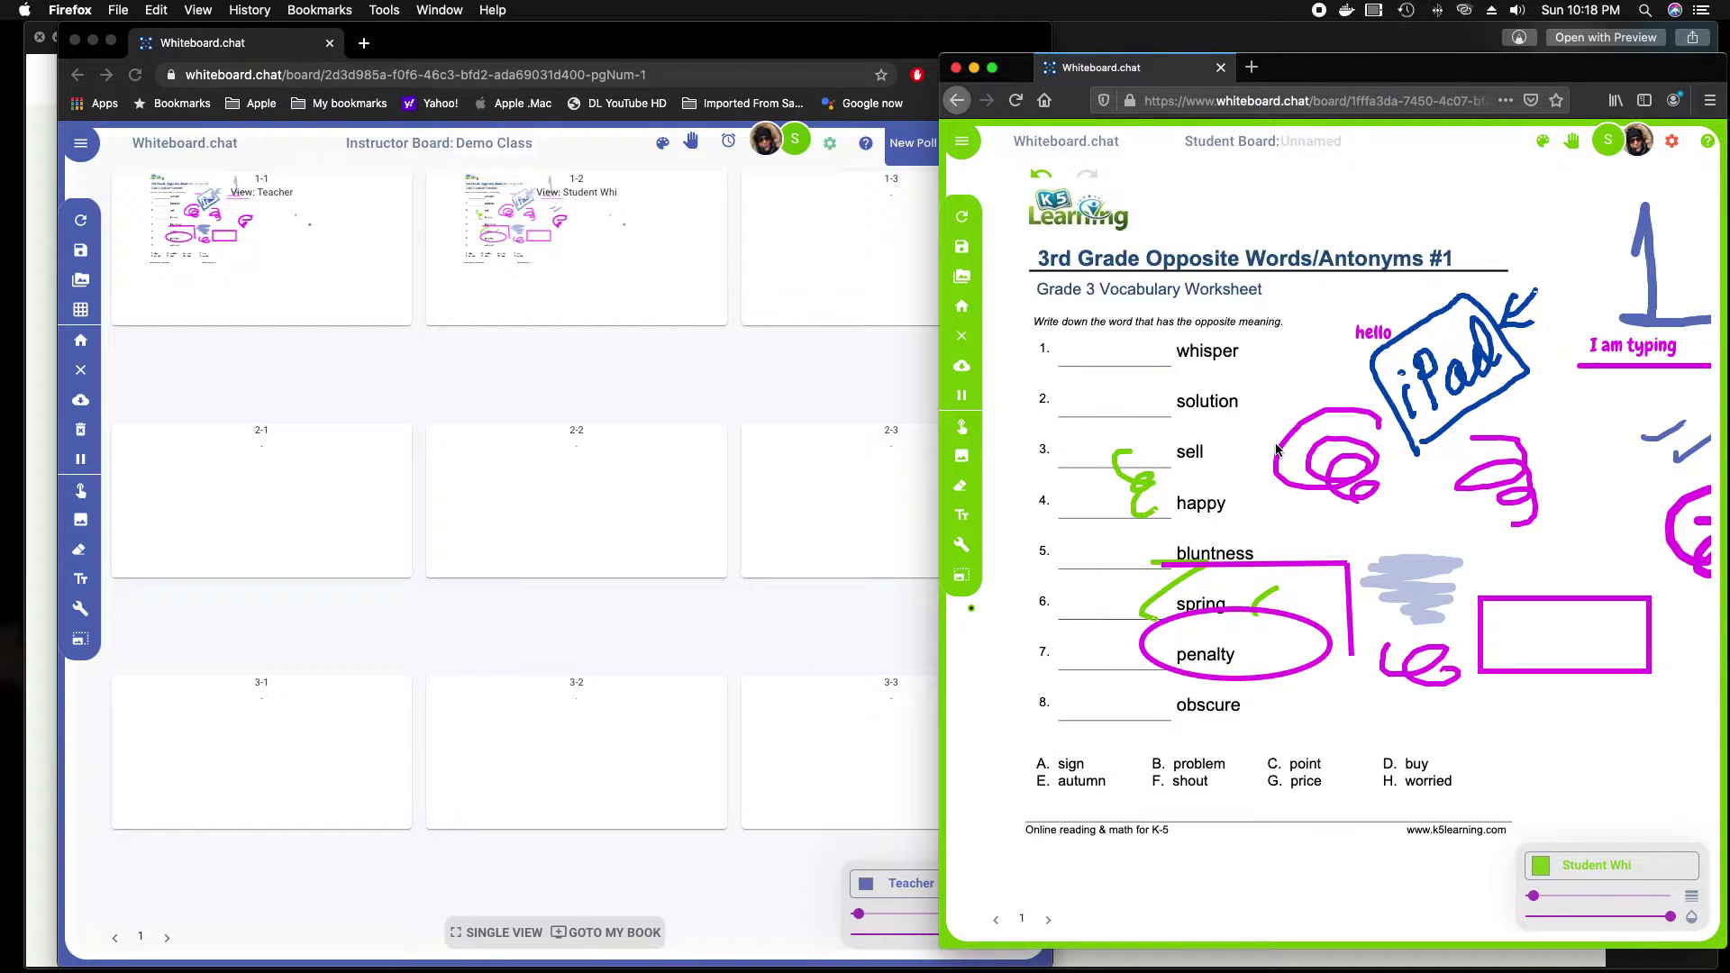
pyautogui.click(1048, 921)
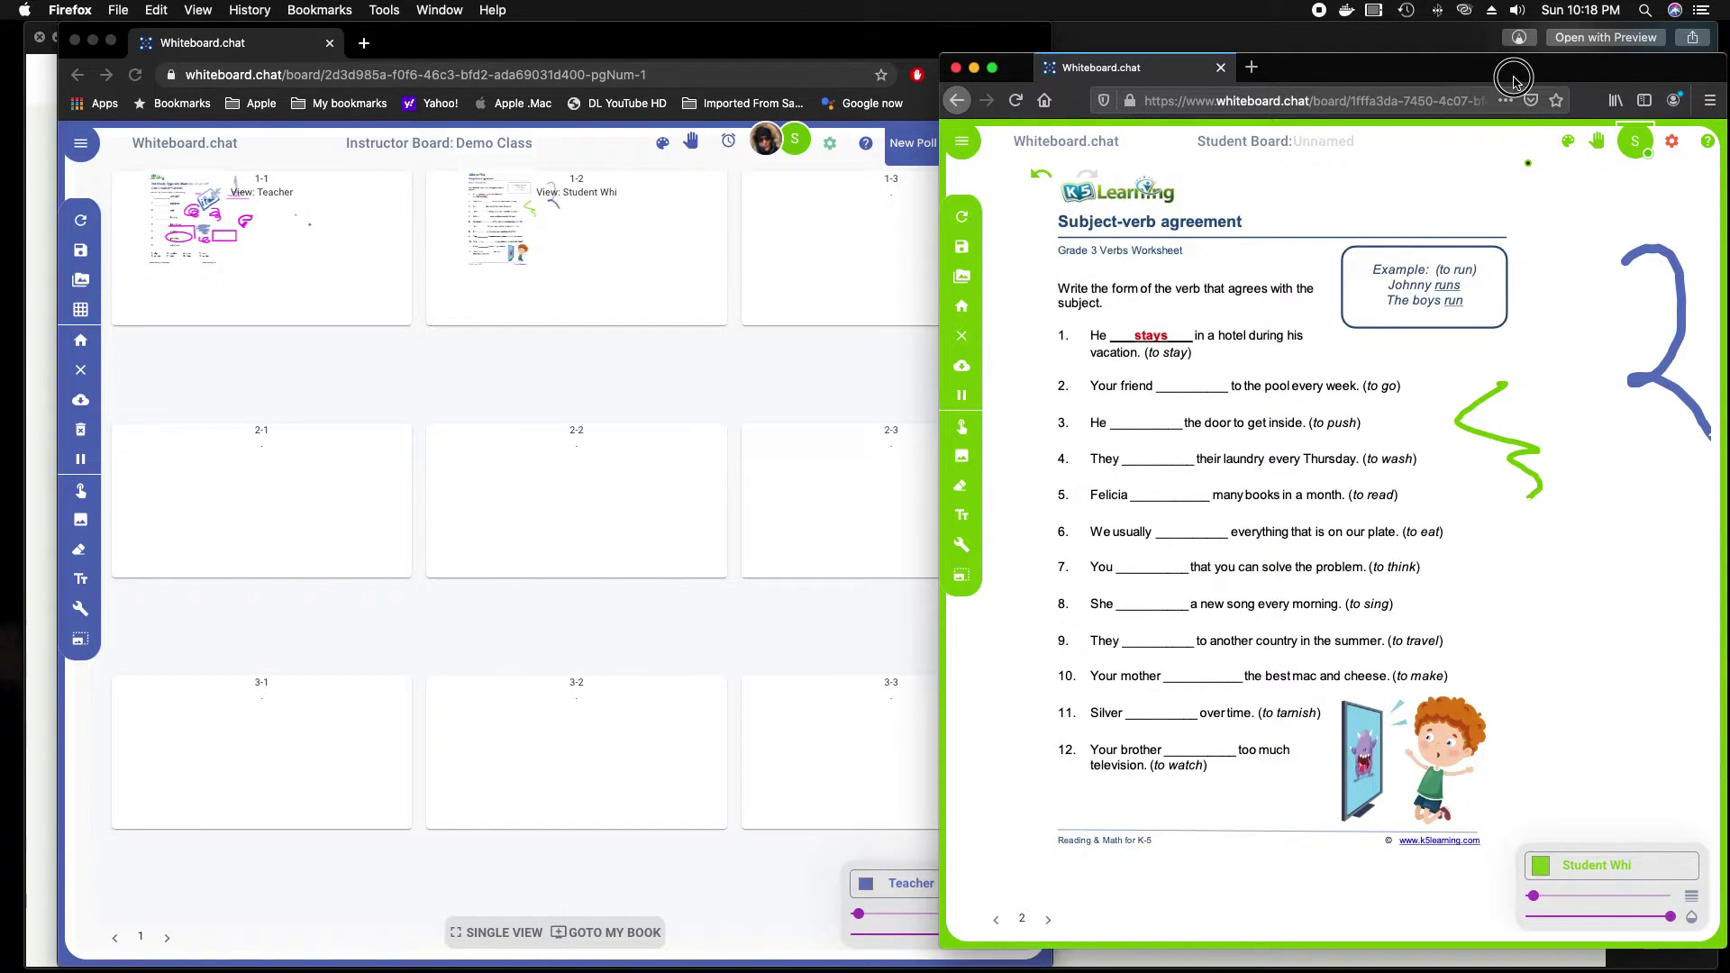
pyautogui.moveTo(1513, 82); pyautogui.dragTo(1478, 82)
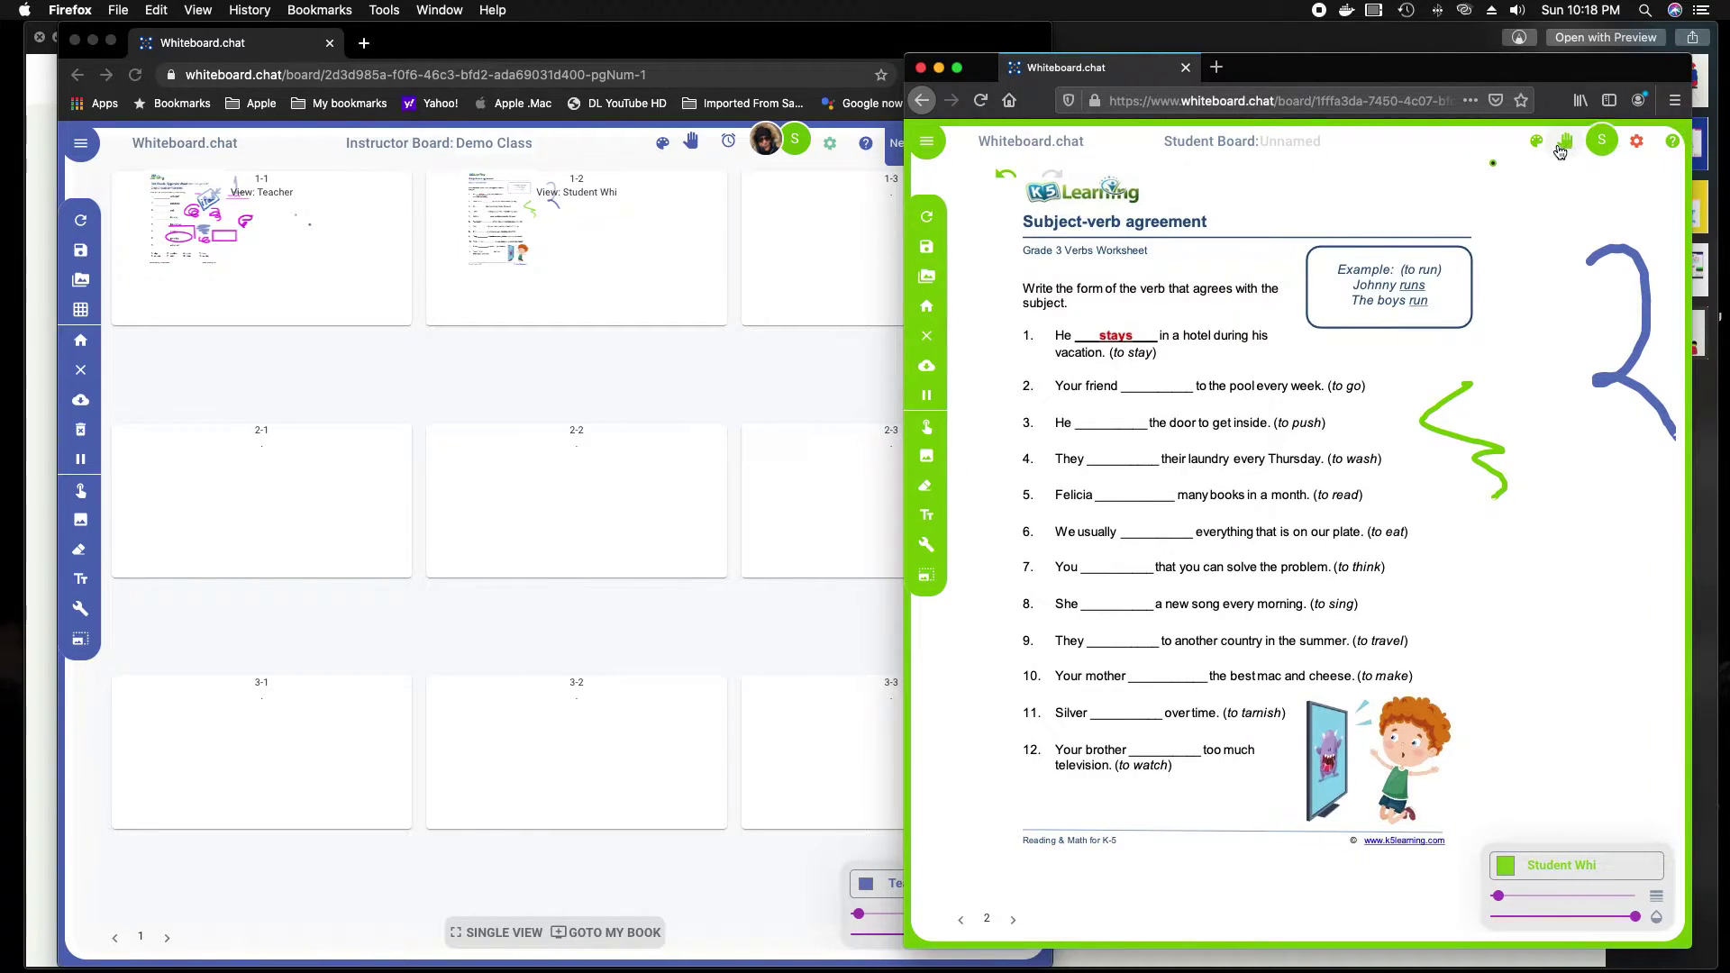
# - Set the student's pen to brownish orange, check the math panel, and raise the student's hand
pyautogui.click(1506, 867)
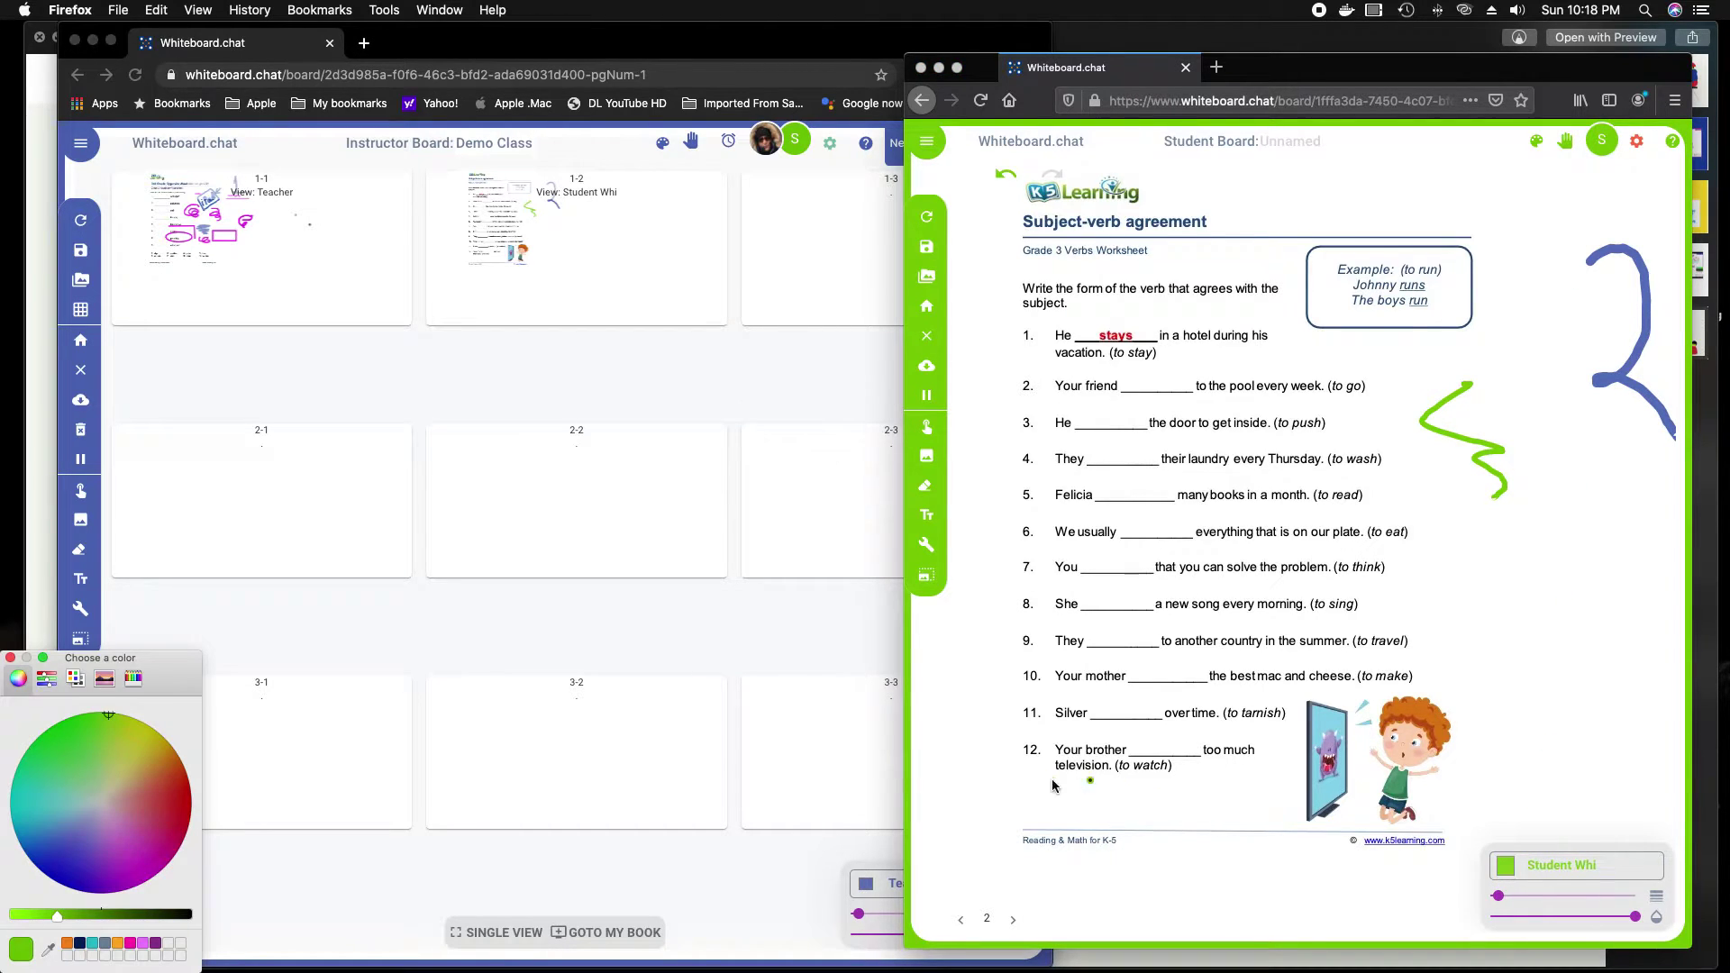
pyautogui.click(153, 783)
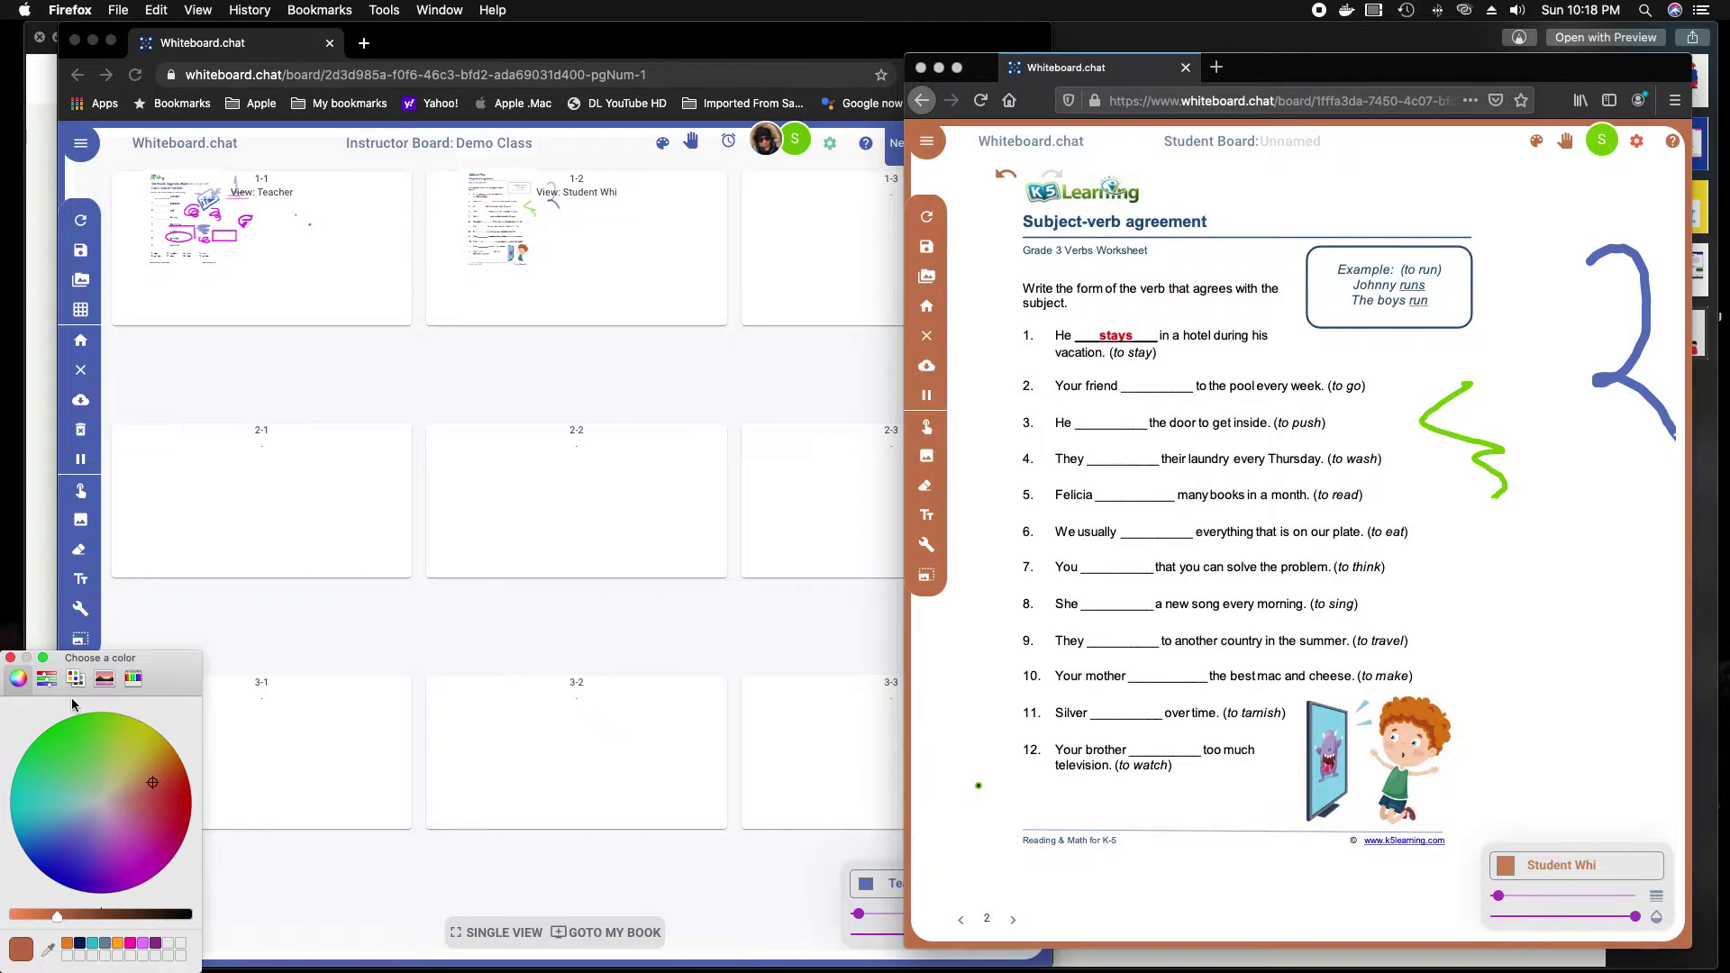
pyautogui.click(11, 658)
pyautogui.click(1537, 141)
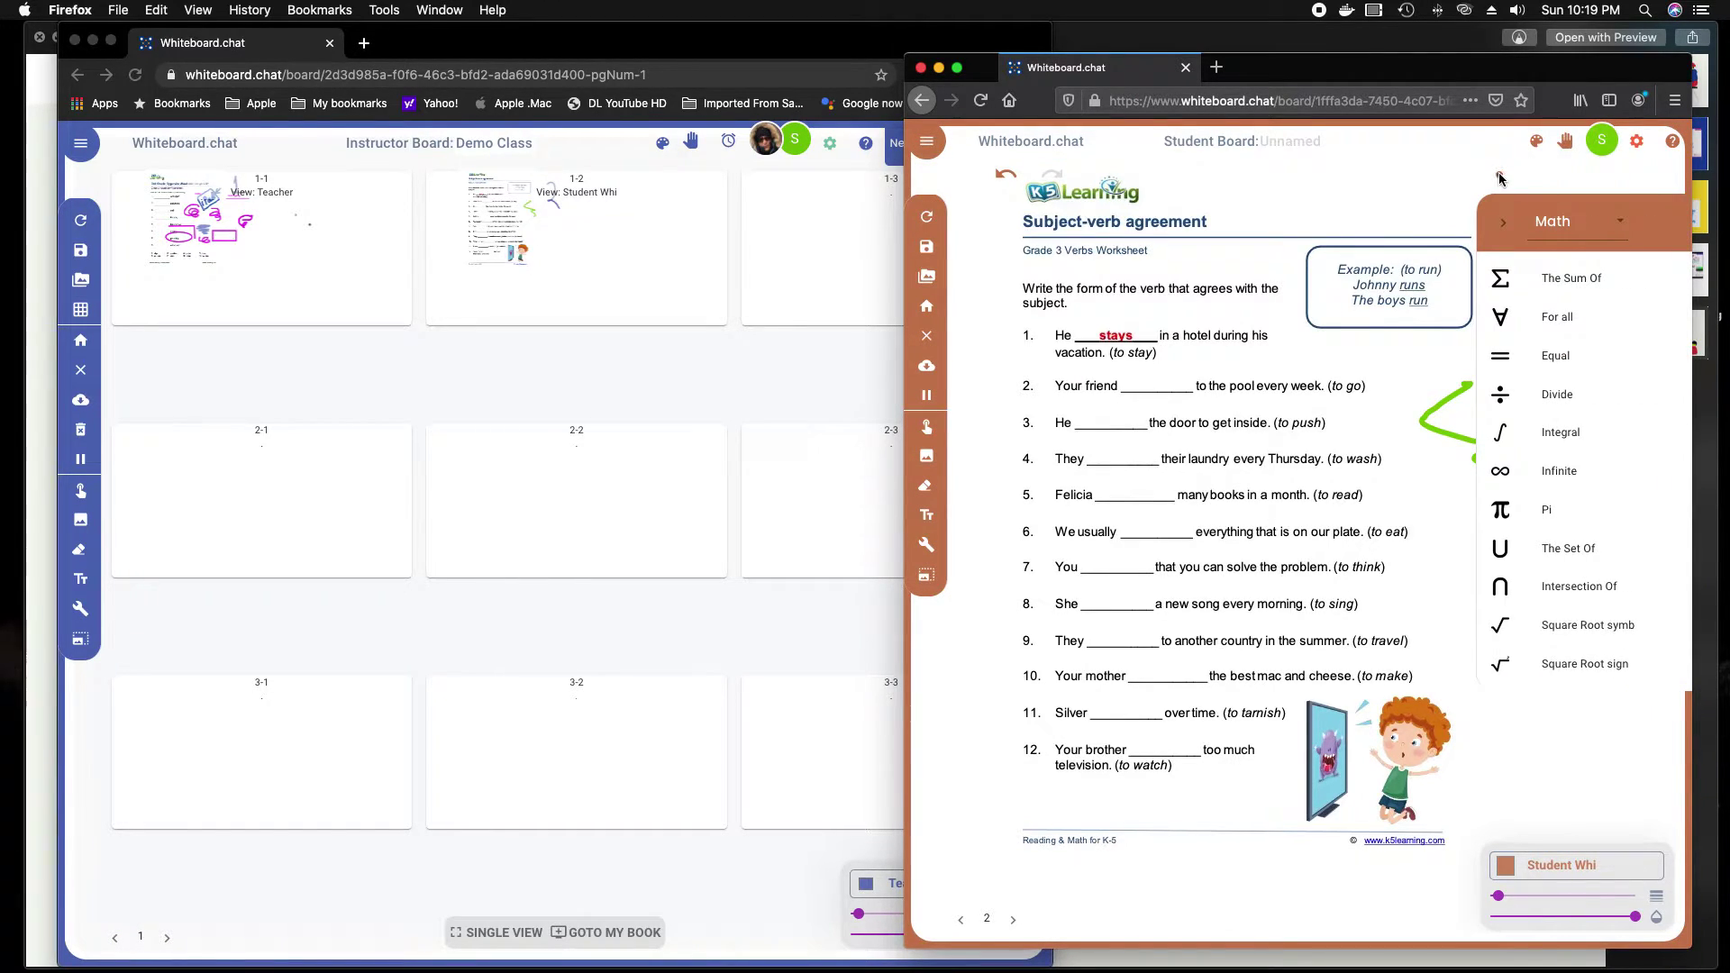
pyautogui.click(1503, 221)
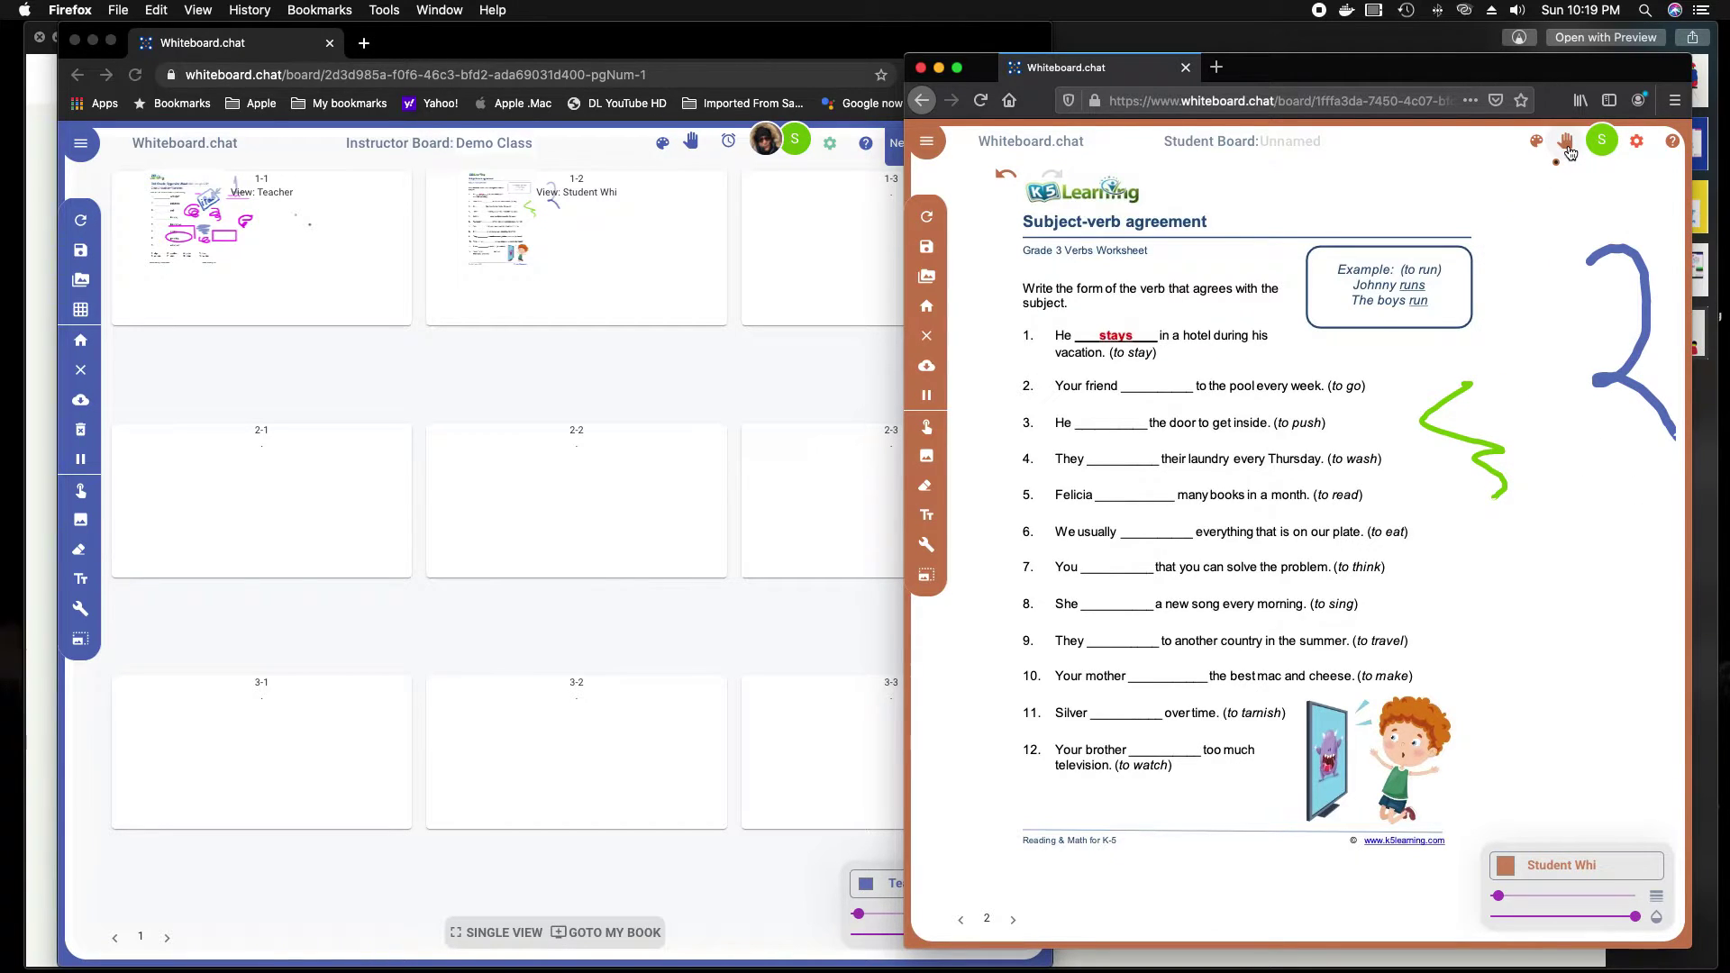
pyautogui.click(1569, 152)
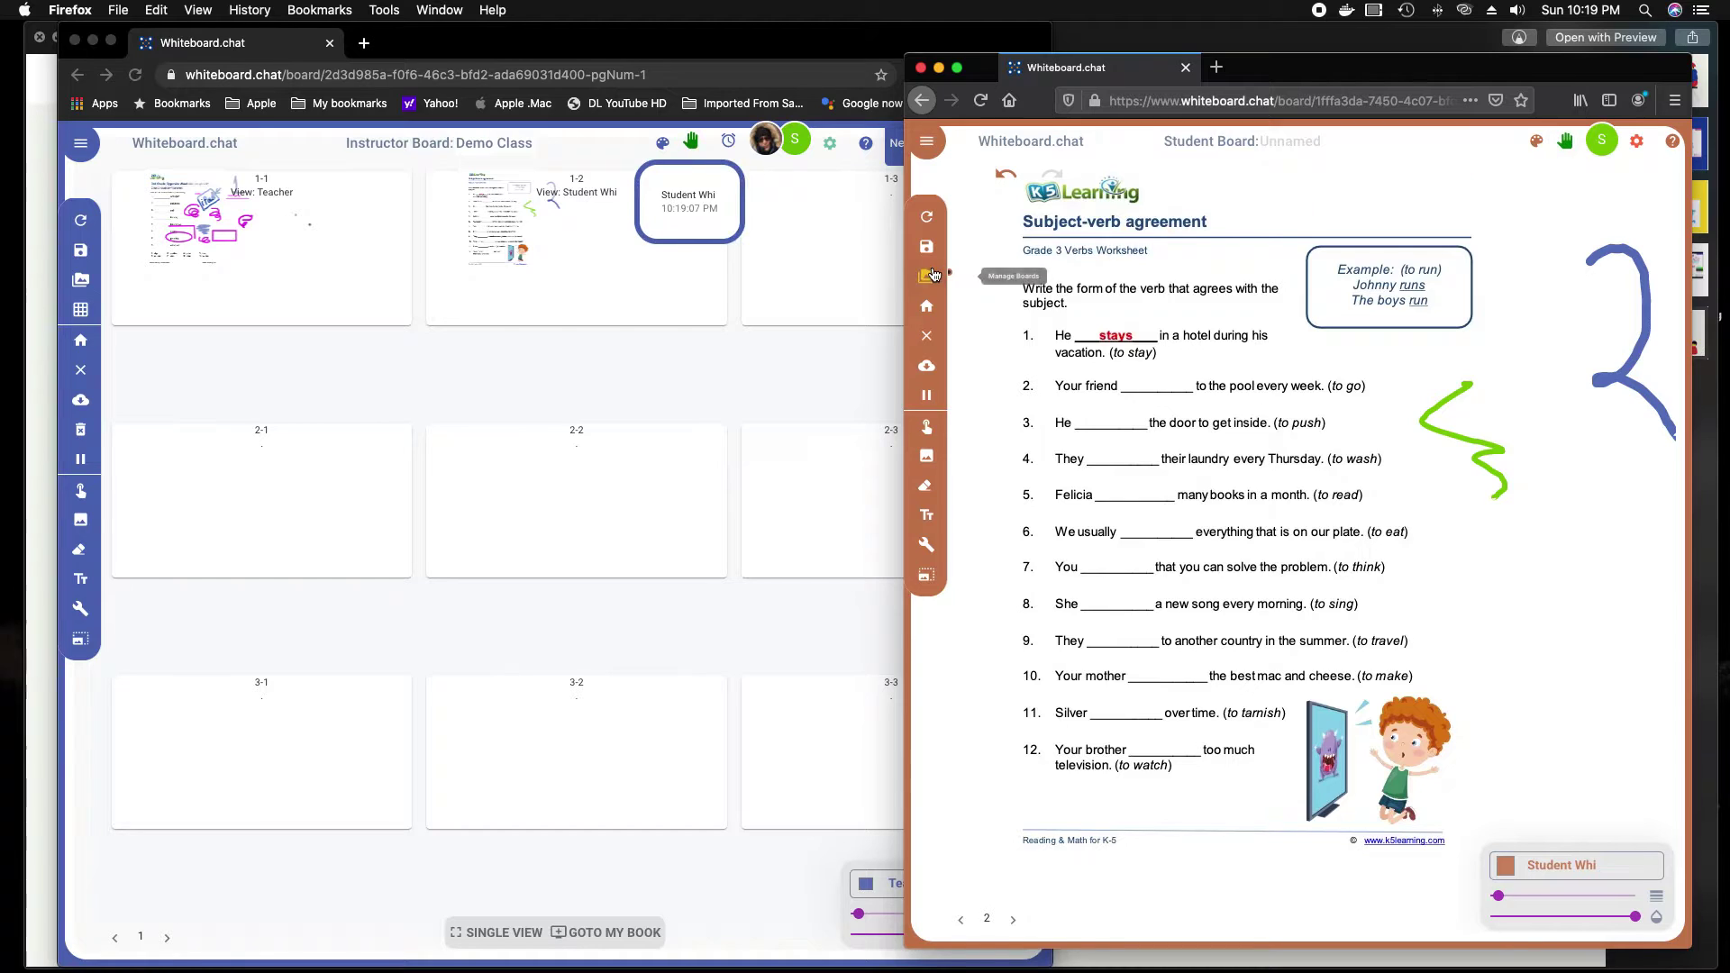
pyautogui.click(682, 326)
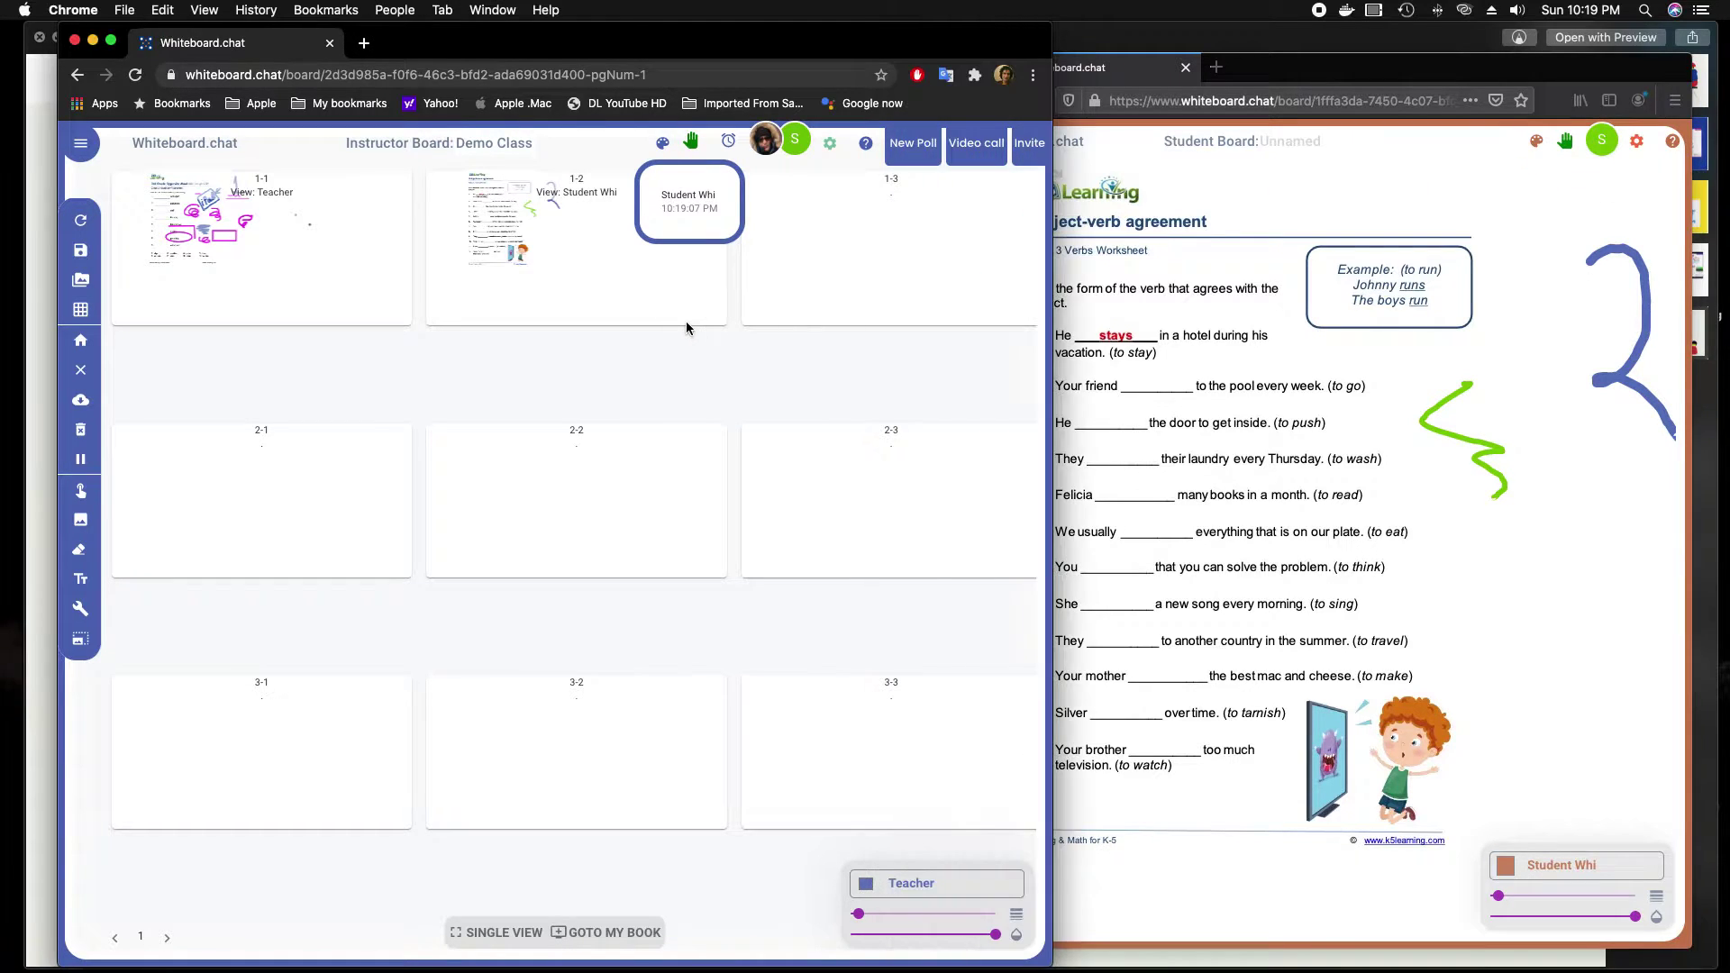
# - From the raised-hand notice, draw a small blue stroke beside the student's 2, then return
pyautogui.click(694, 217)
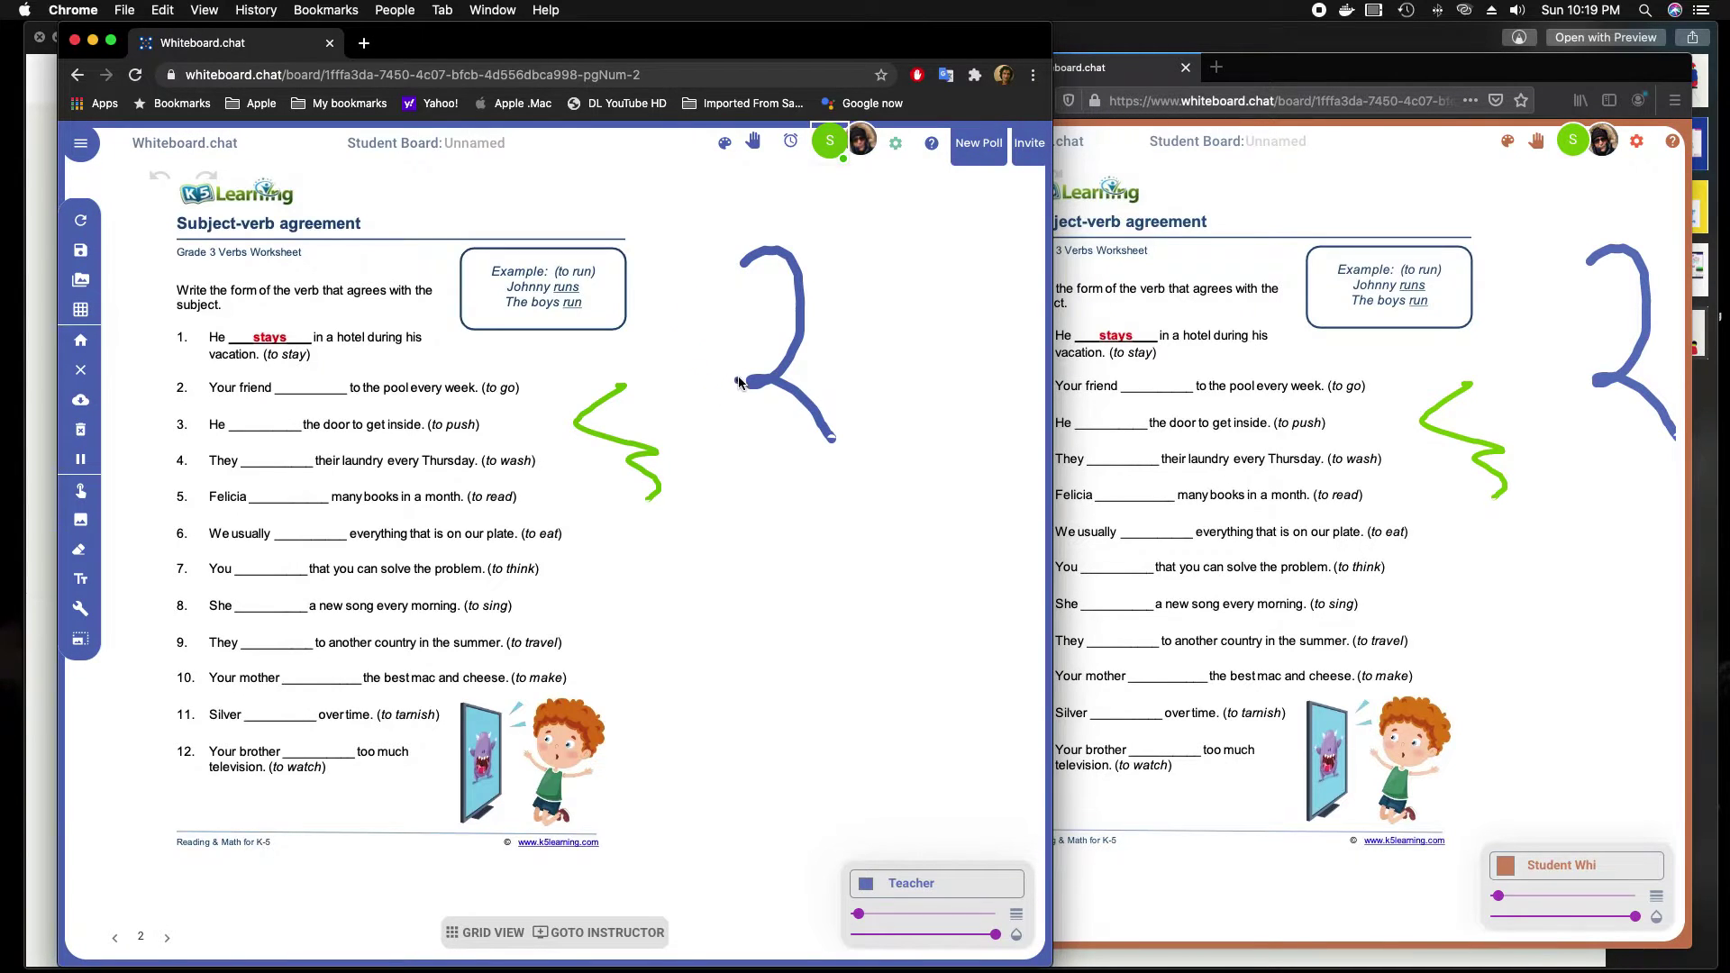
pyautogui.moveTo(746, 361)
pyautogui.mouseDown()
pyautogui.moveTo(726, 348)
pyautogui.moveTo(718, 408)
pyautogui.moveTo(735, 424)
pyautogui.mouseUp()
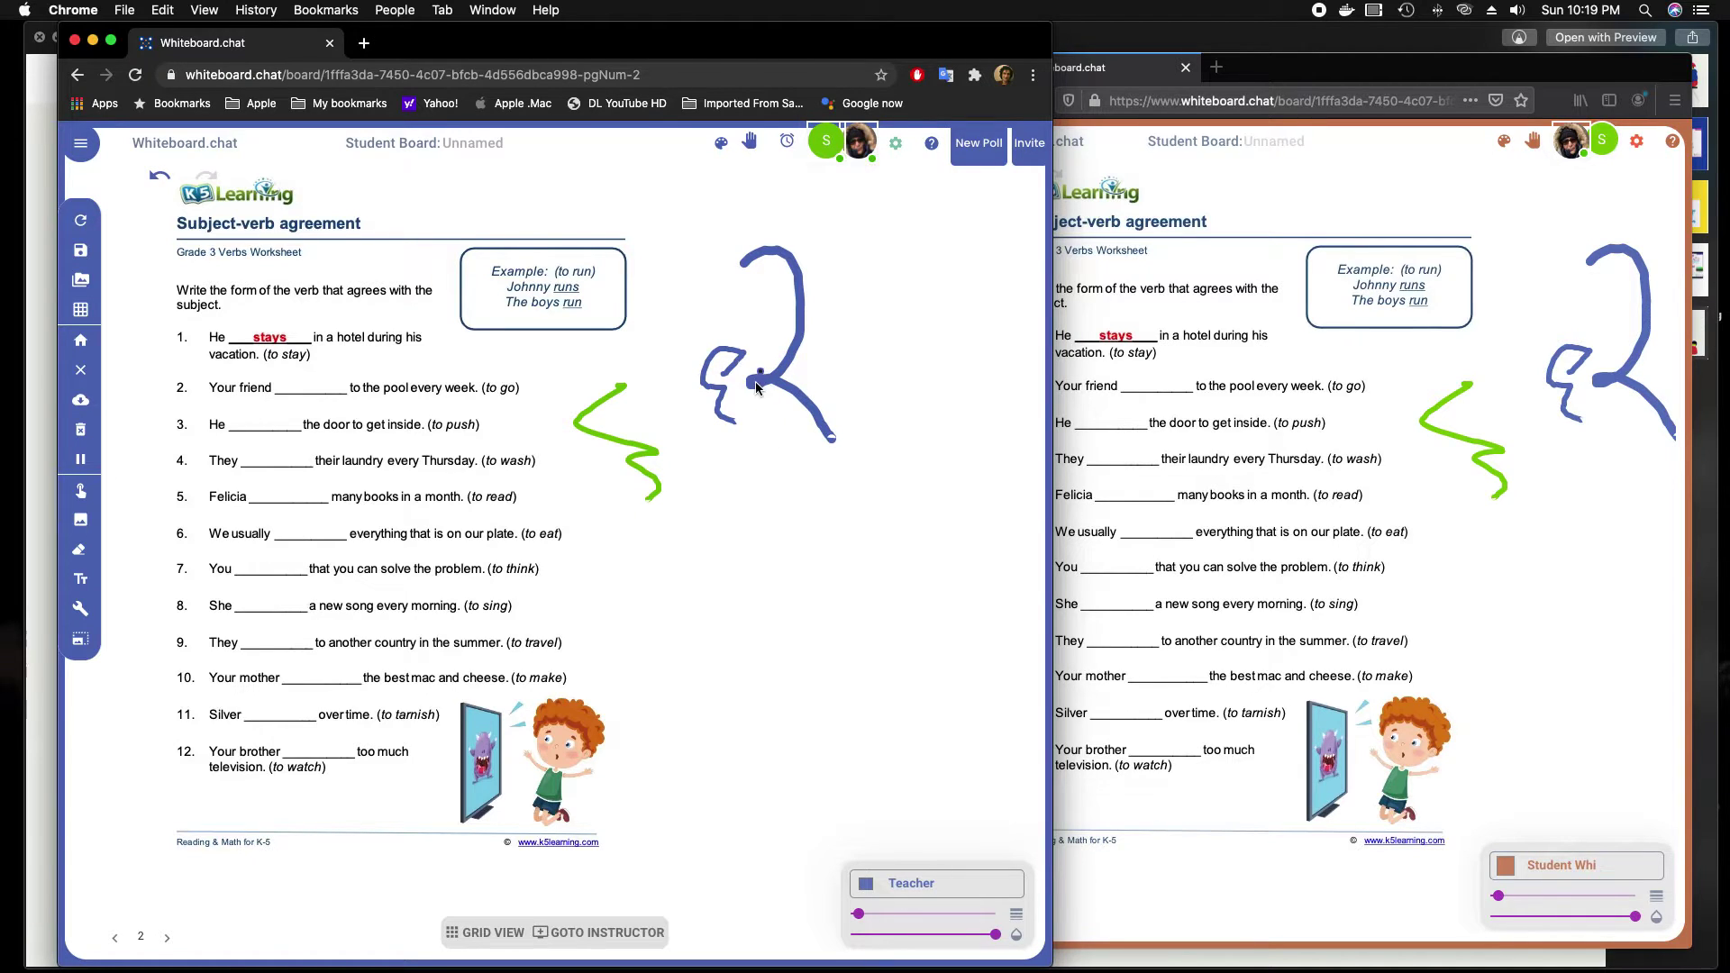
pyautogui.click(622, 936)
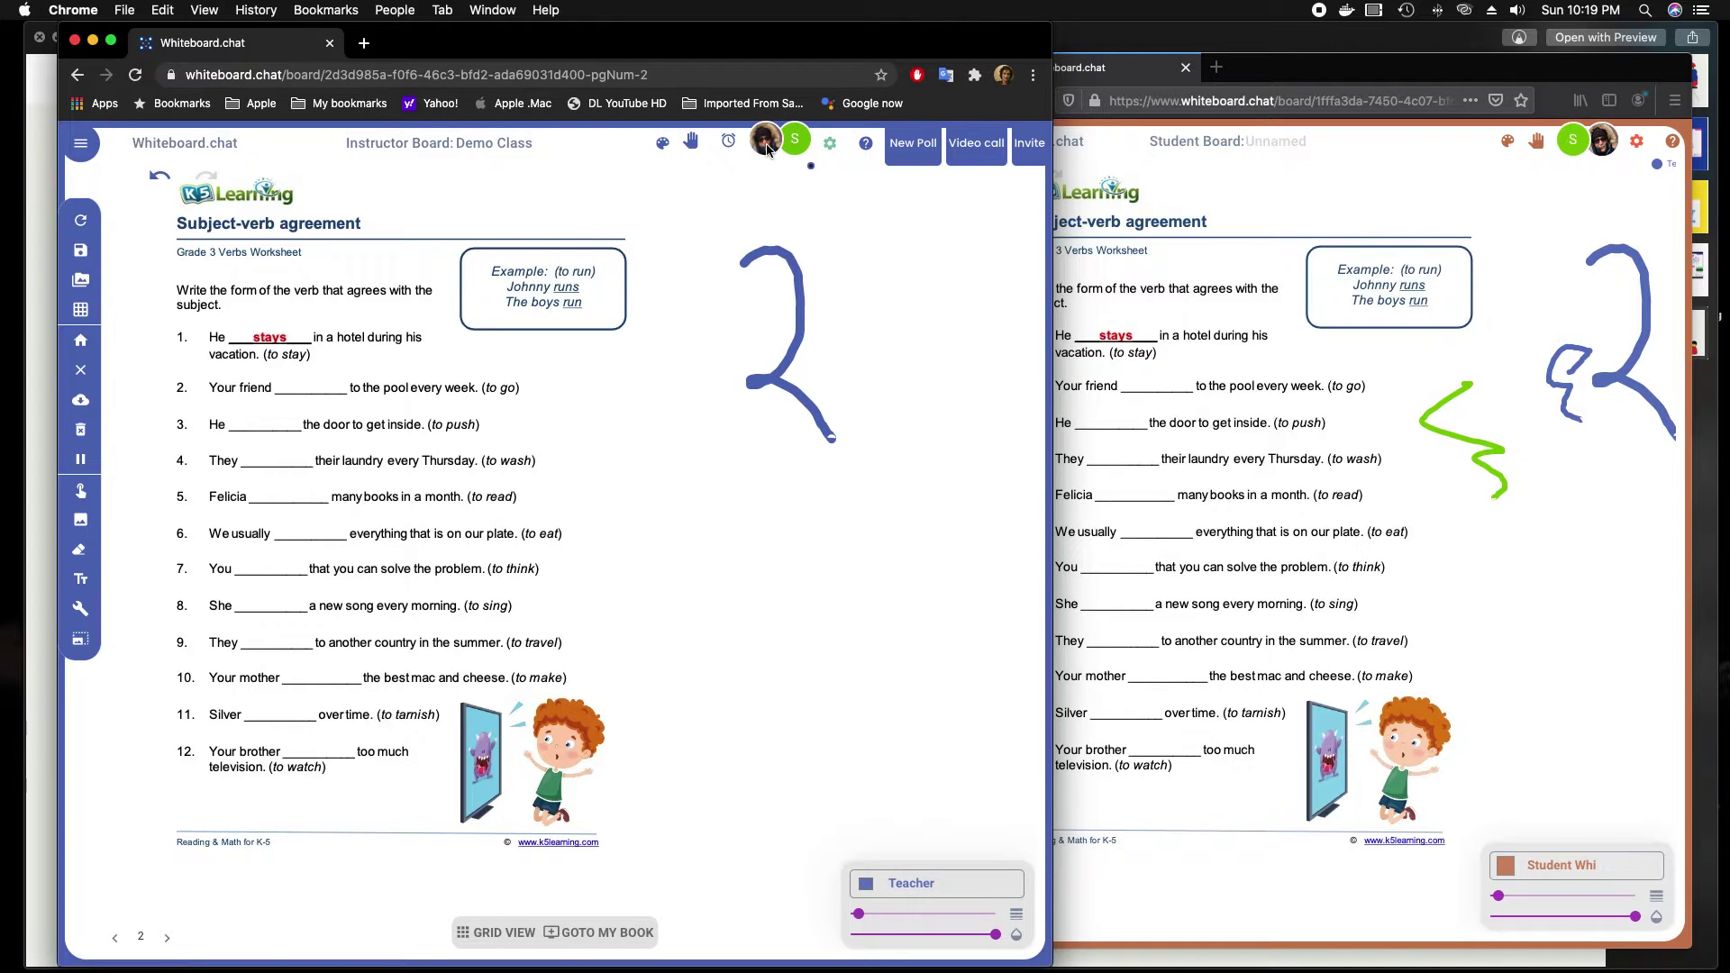
# - Start a board chat from the participants list and send "hello" as the teacher
pyautogui.click(767, 150)
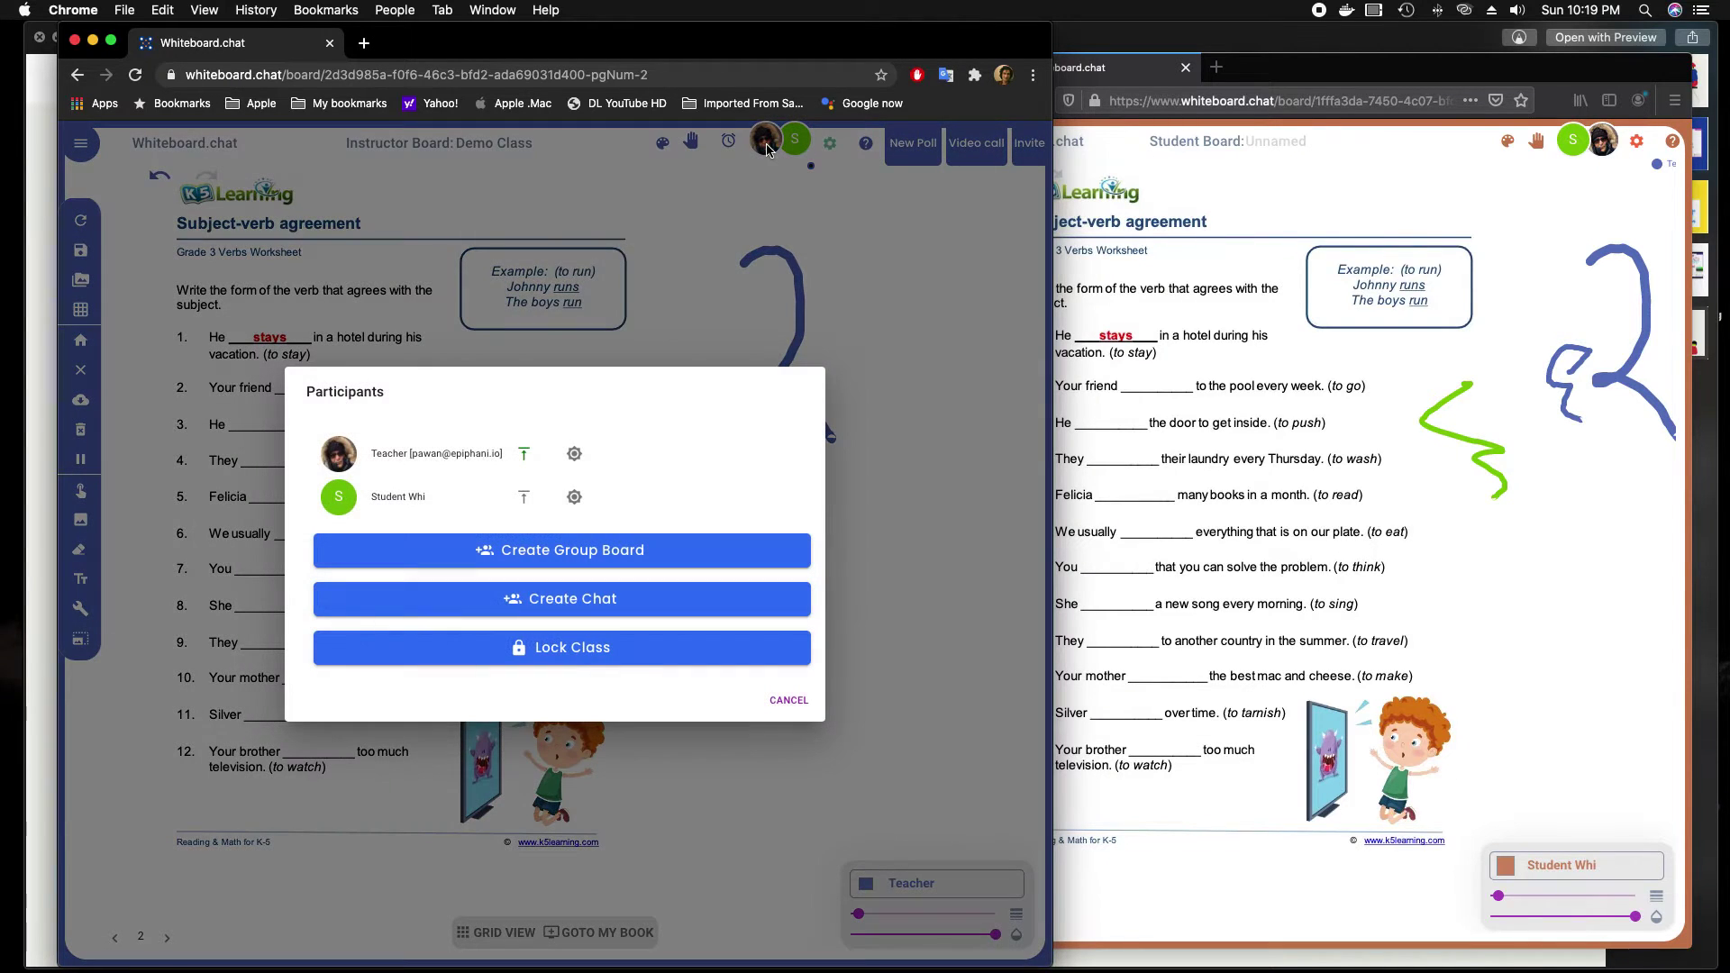
pyautogui.click(670, 615)
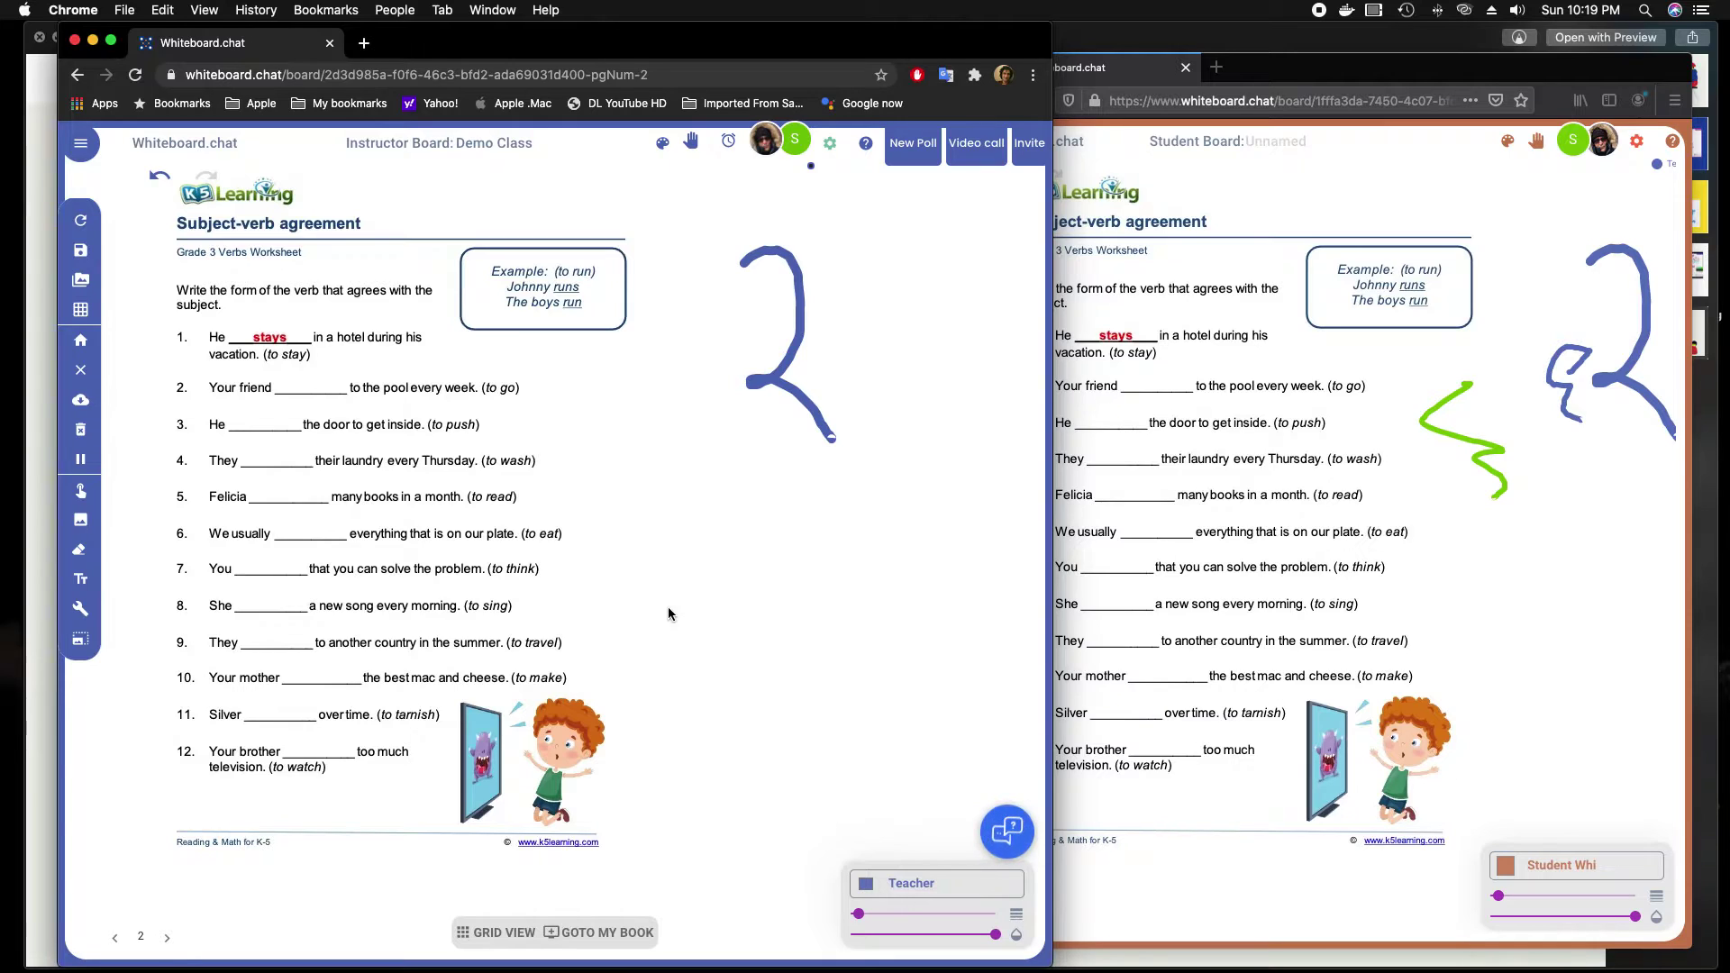
pyautogui.click(1010, 829)
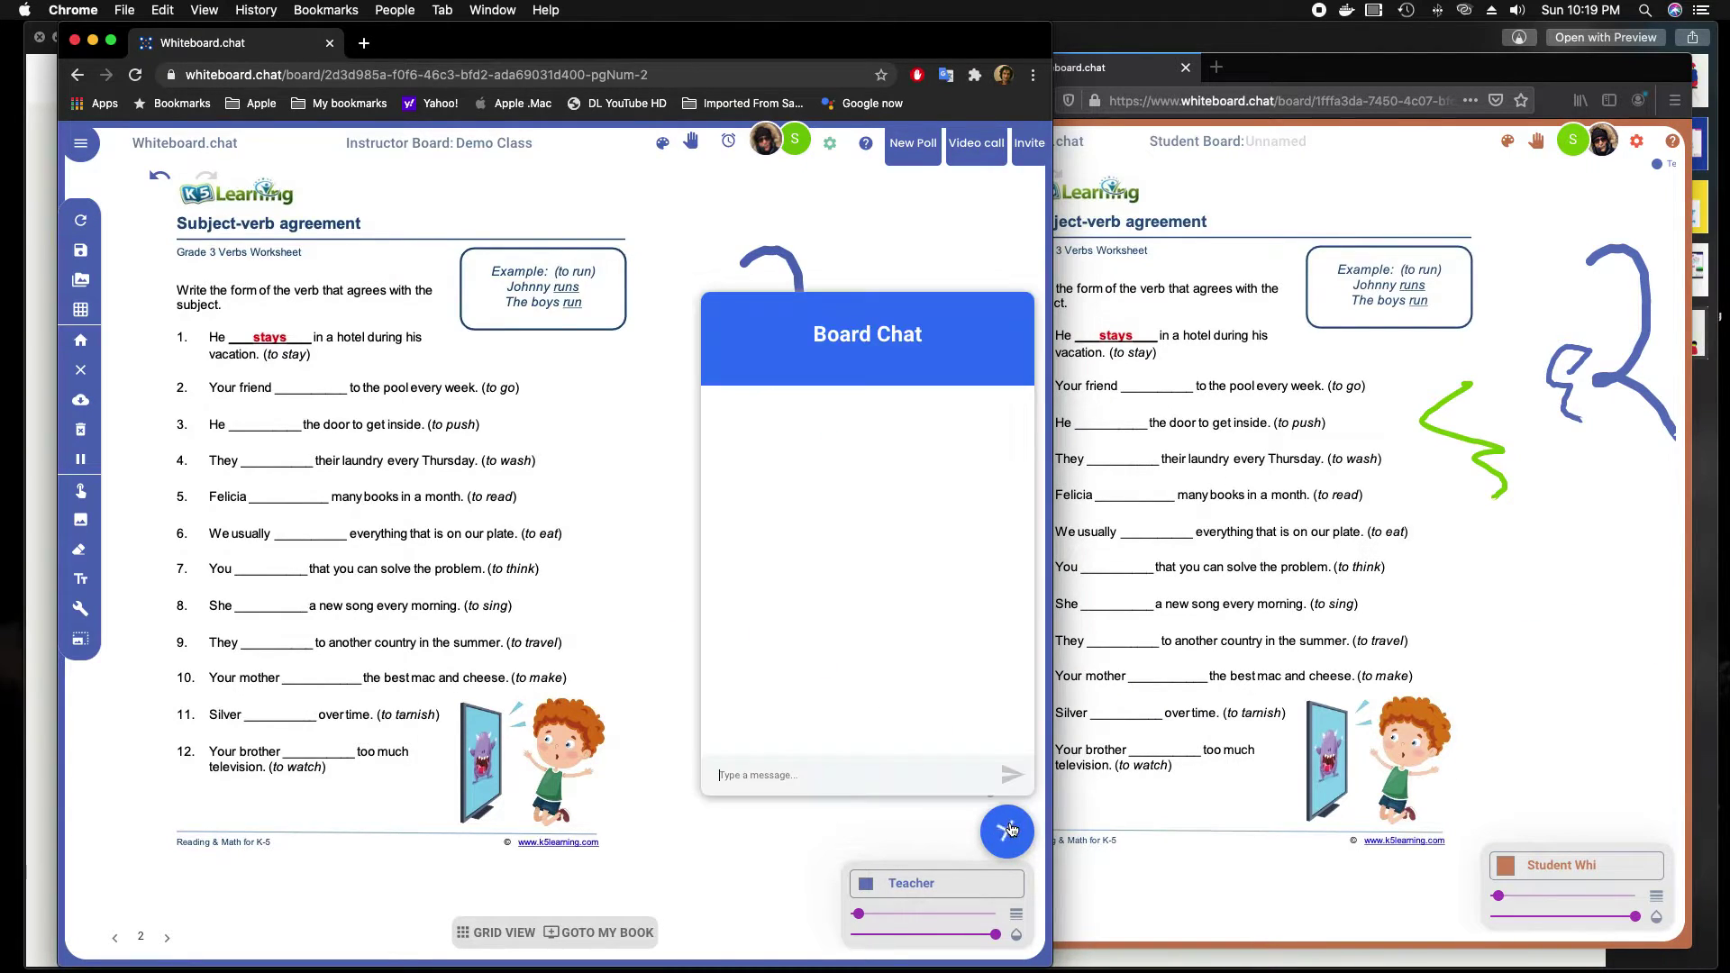
pyautogui.click(890, 765)
pyautogui.write('hello')
pyautogui.press('Return')
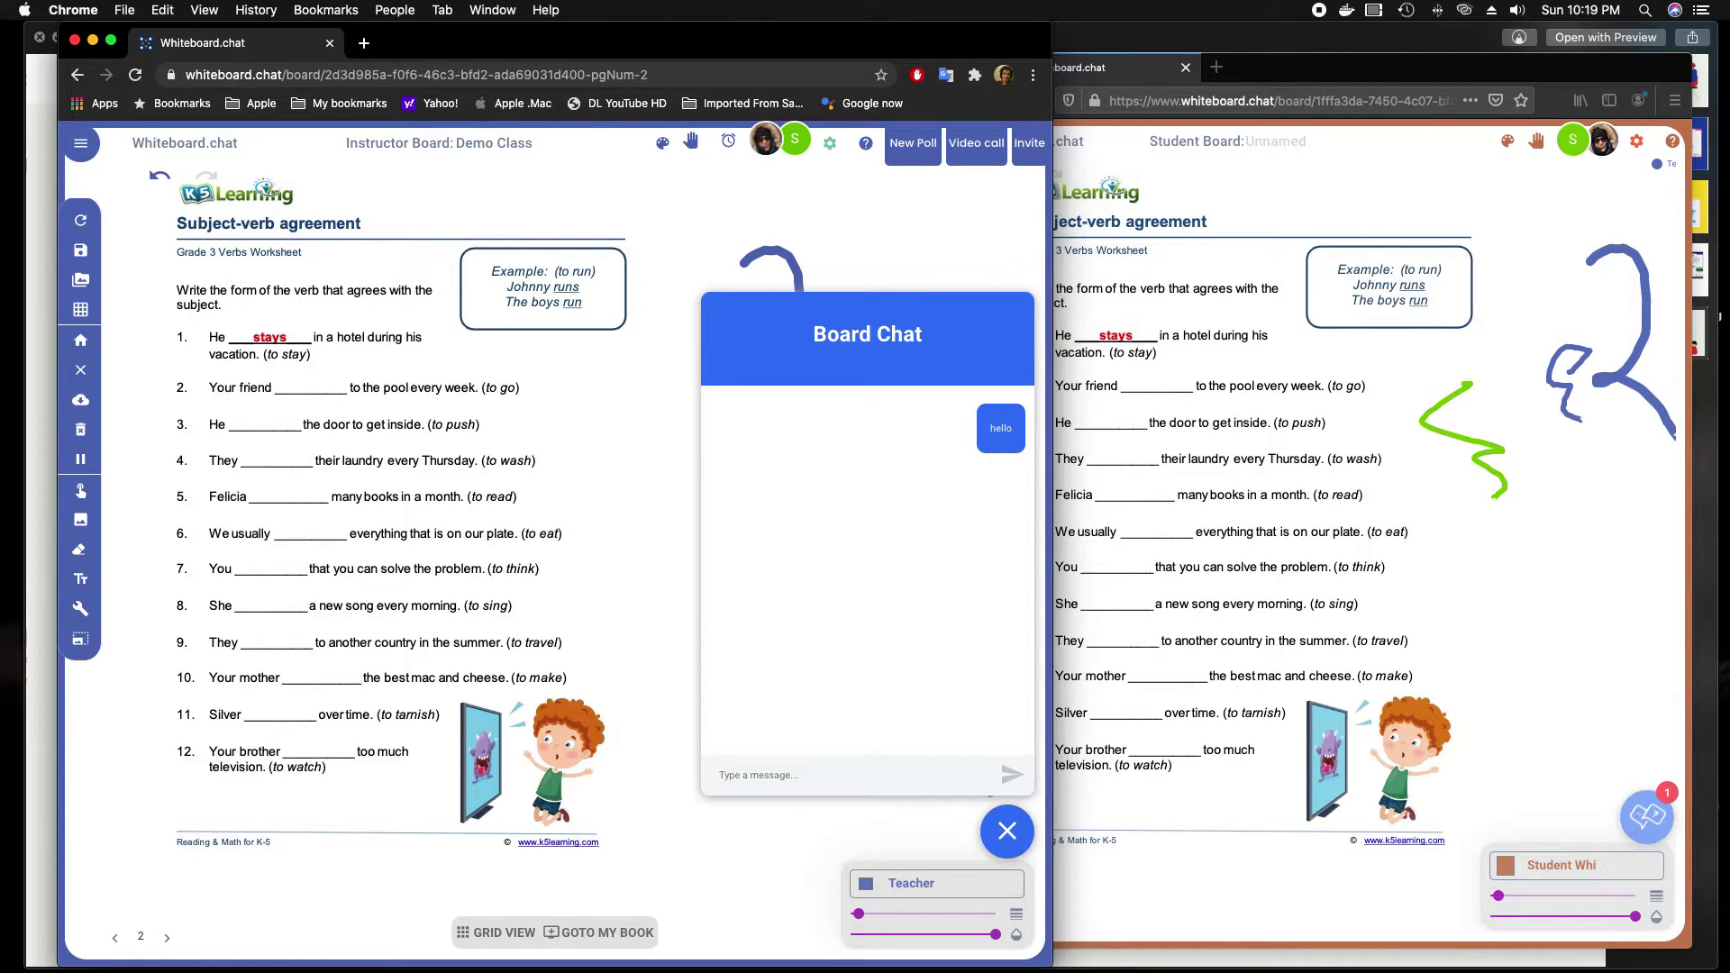
# - Reply "Hi Teacher" from the student's chat, then close both chat panels
pyautogui.click(1646, 810)
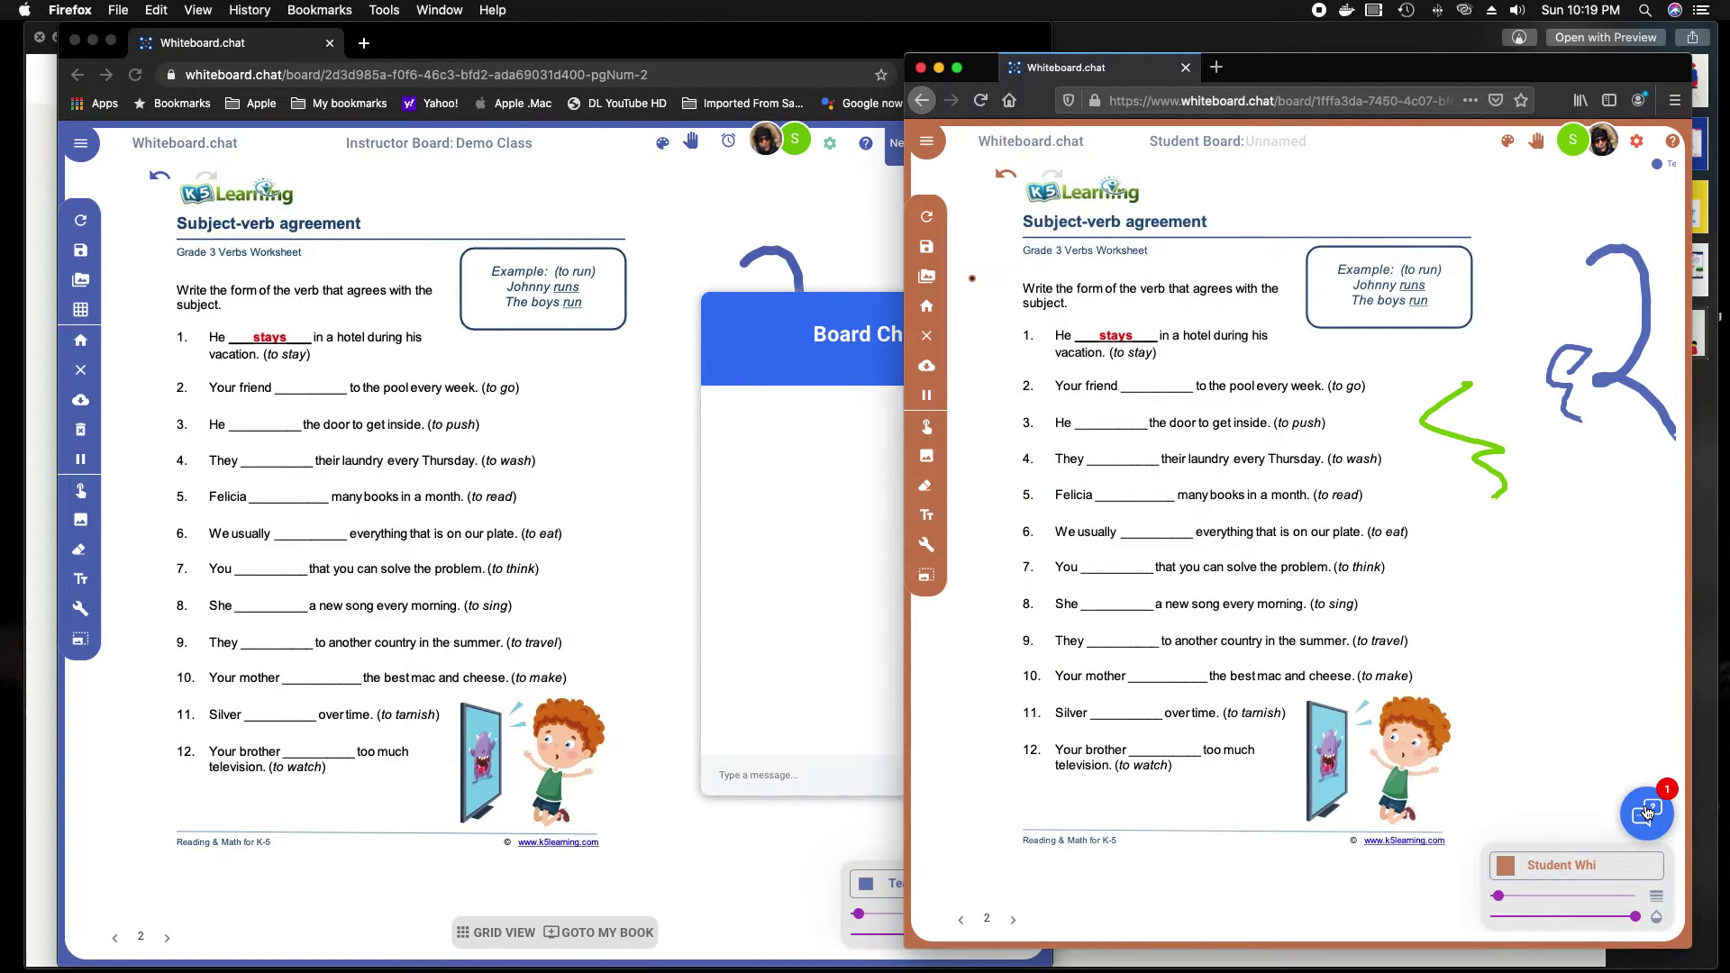
pyautogui.click(1647, 811)
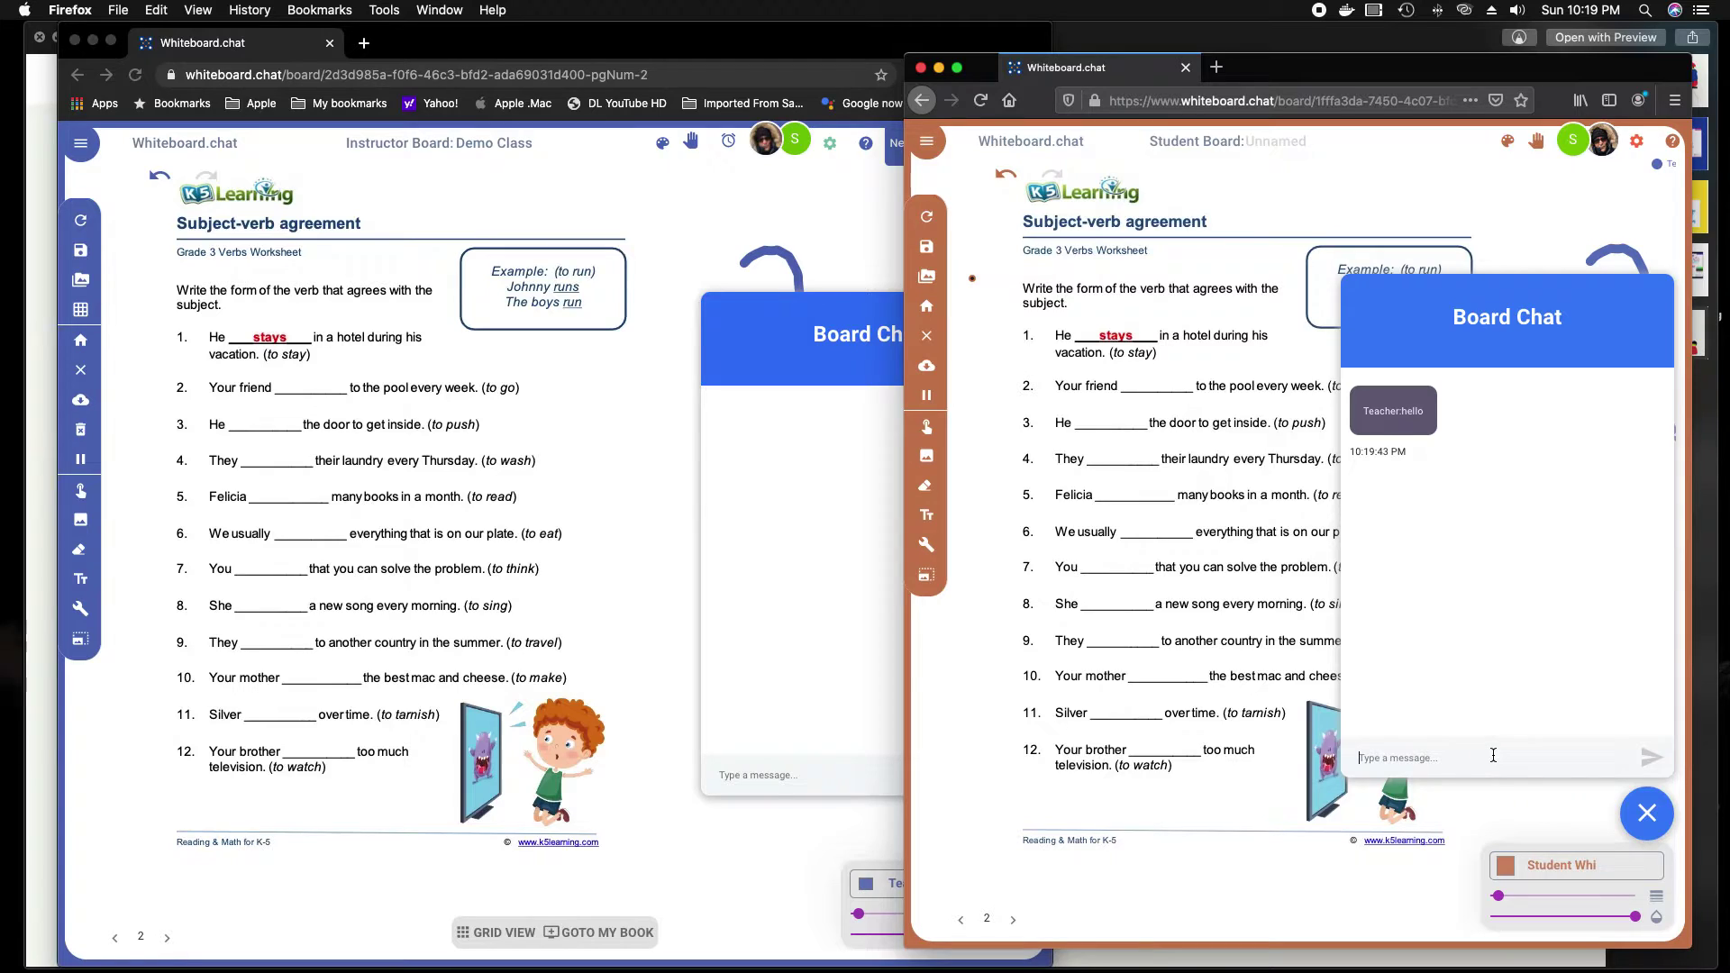
pyautogui.write('Hi')
pyautogui.write('er')
pyautogui.press('Return')
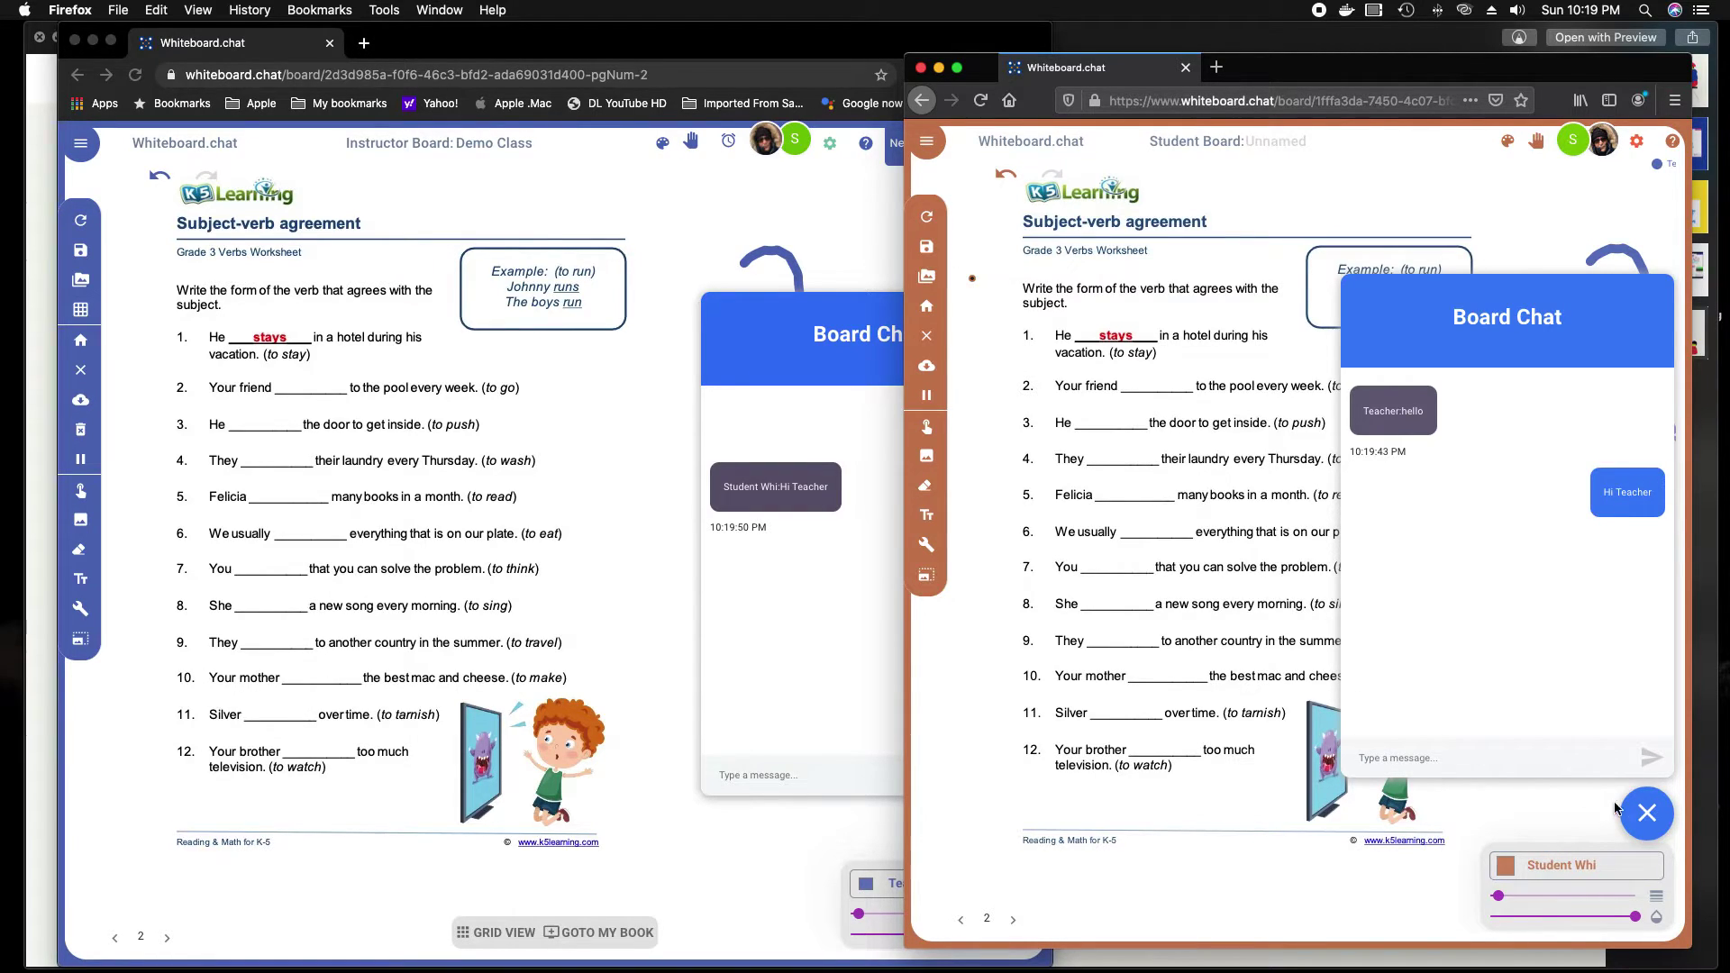
pyautogui.click(1663, 826)
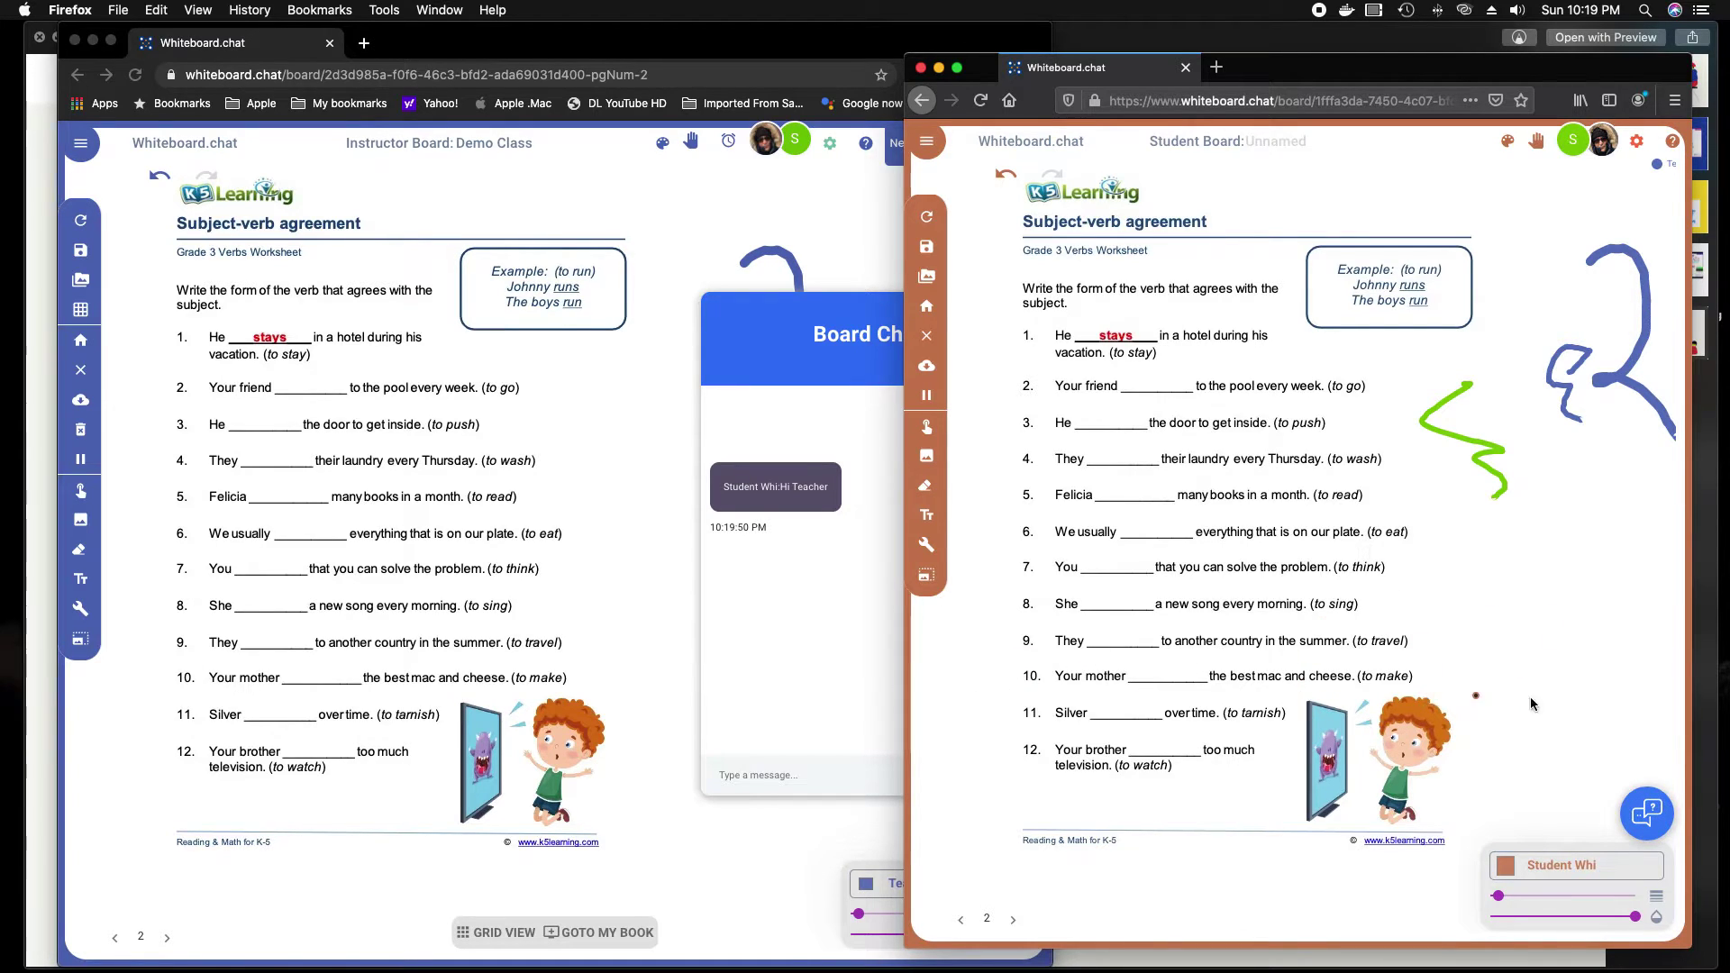
pyautogui.click(878, 672)
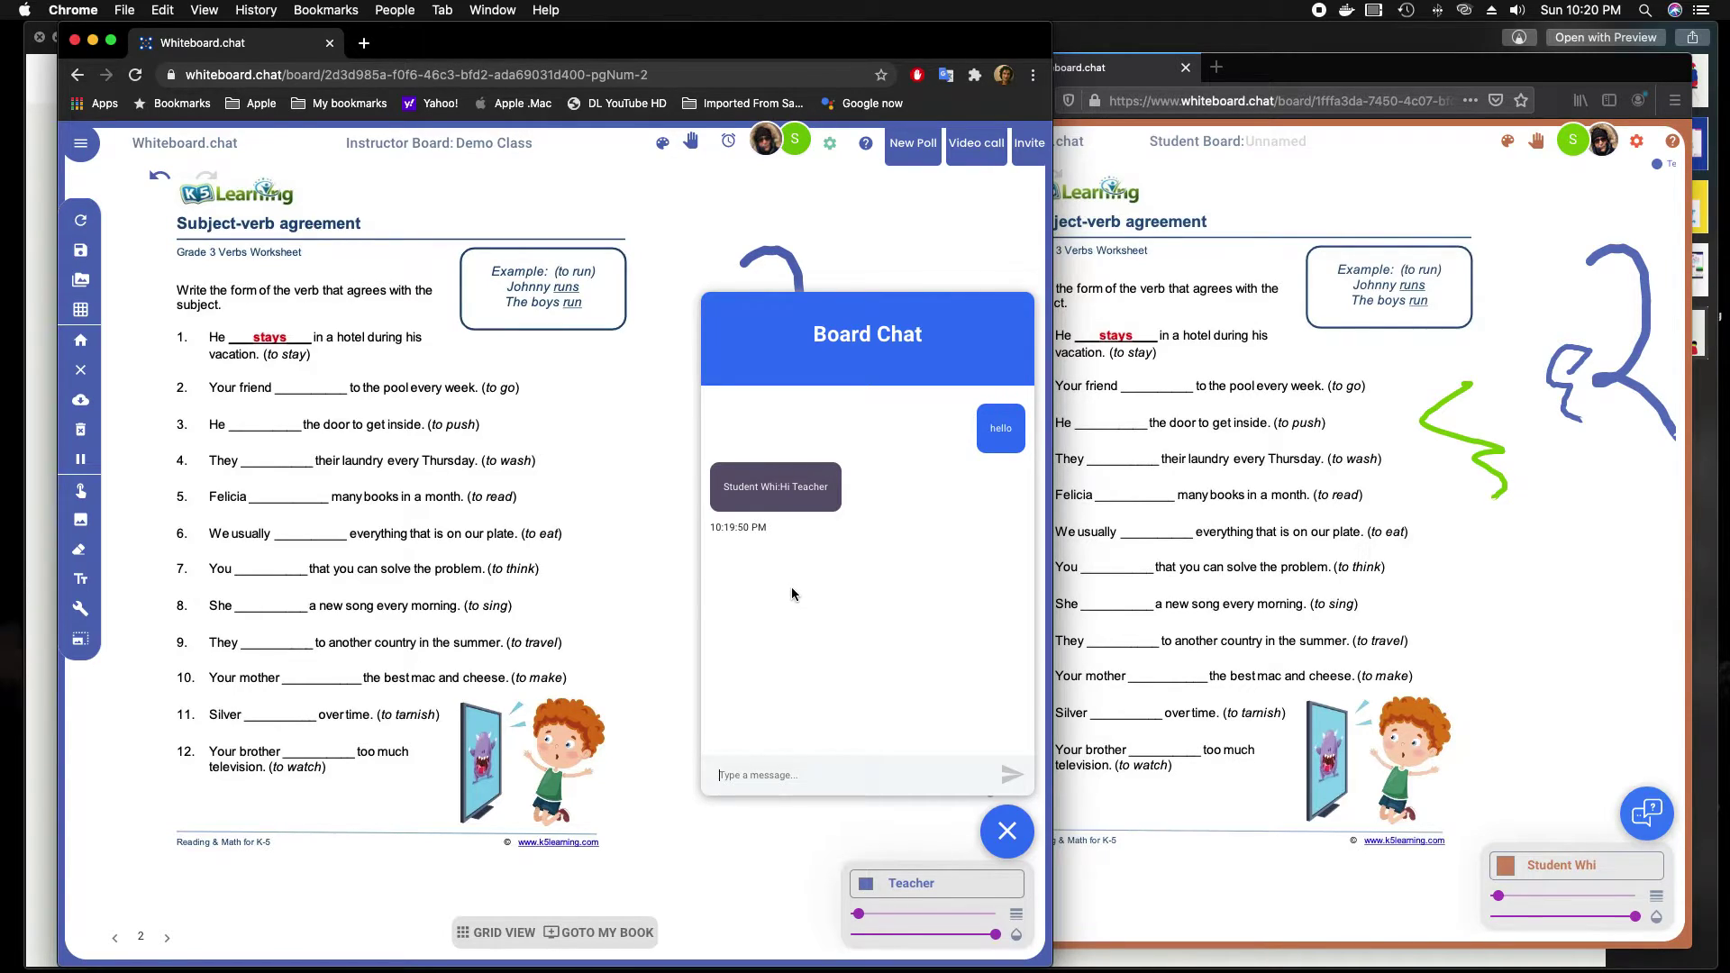
pyautogui.click(1008, 831)
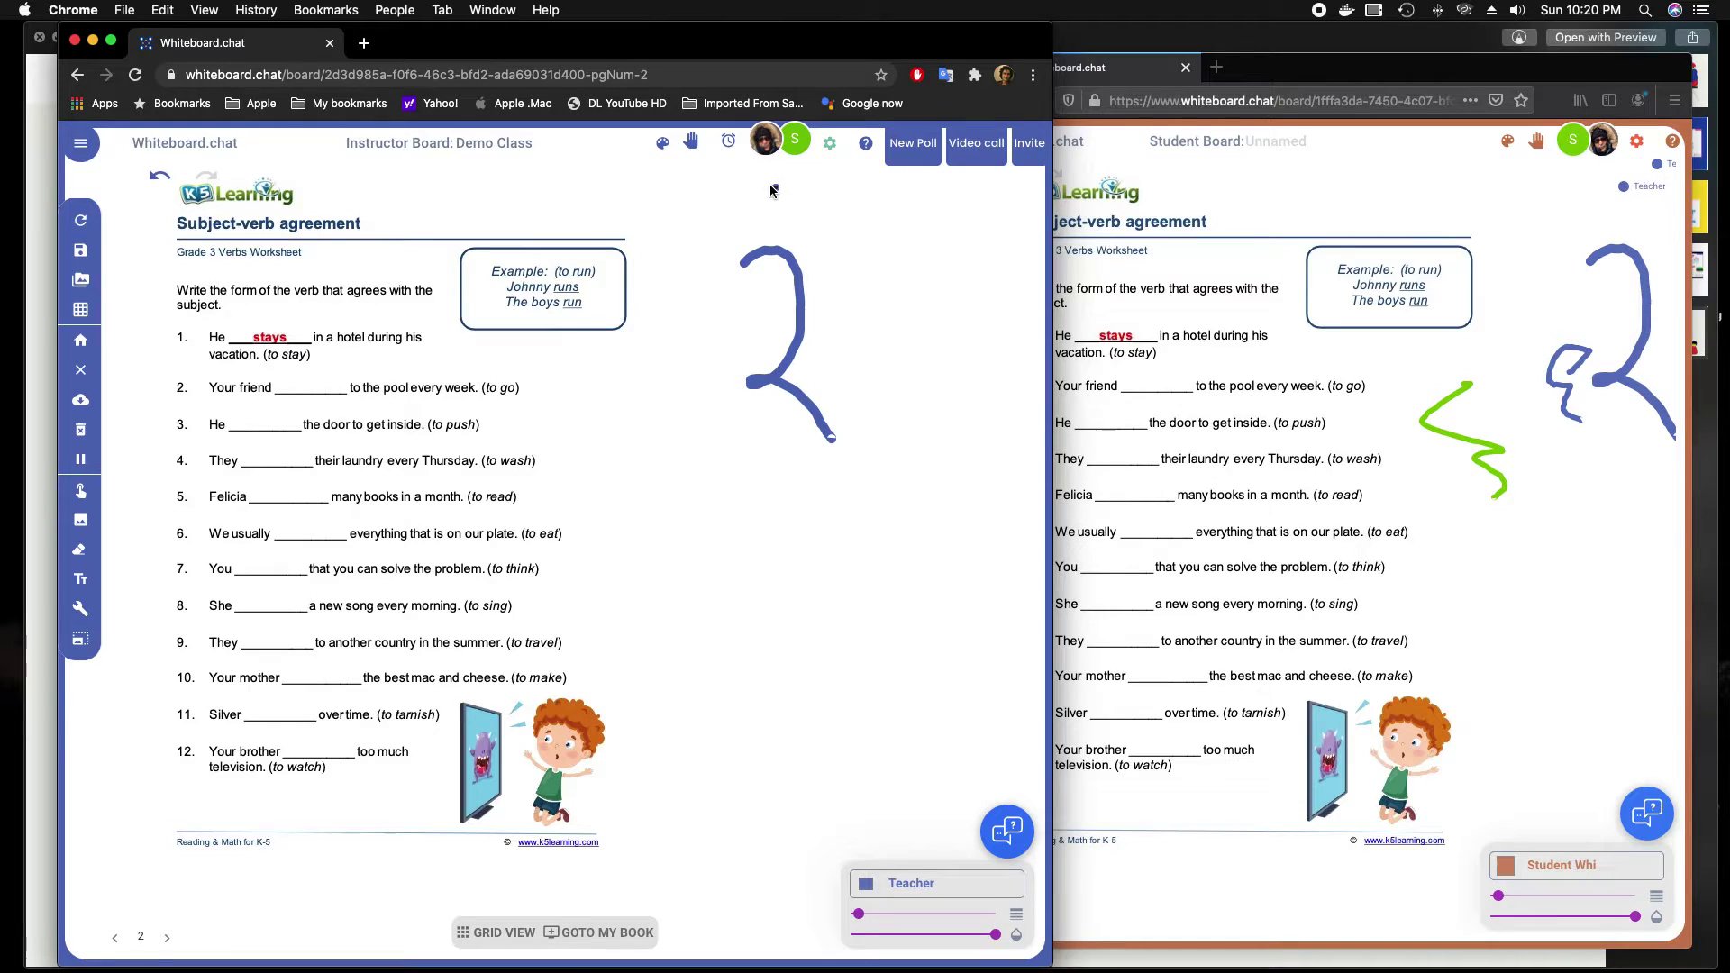
pyautogui.click(730, 144)
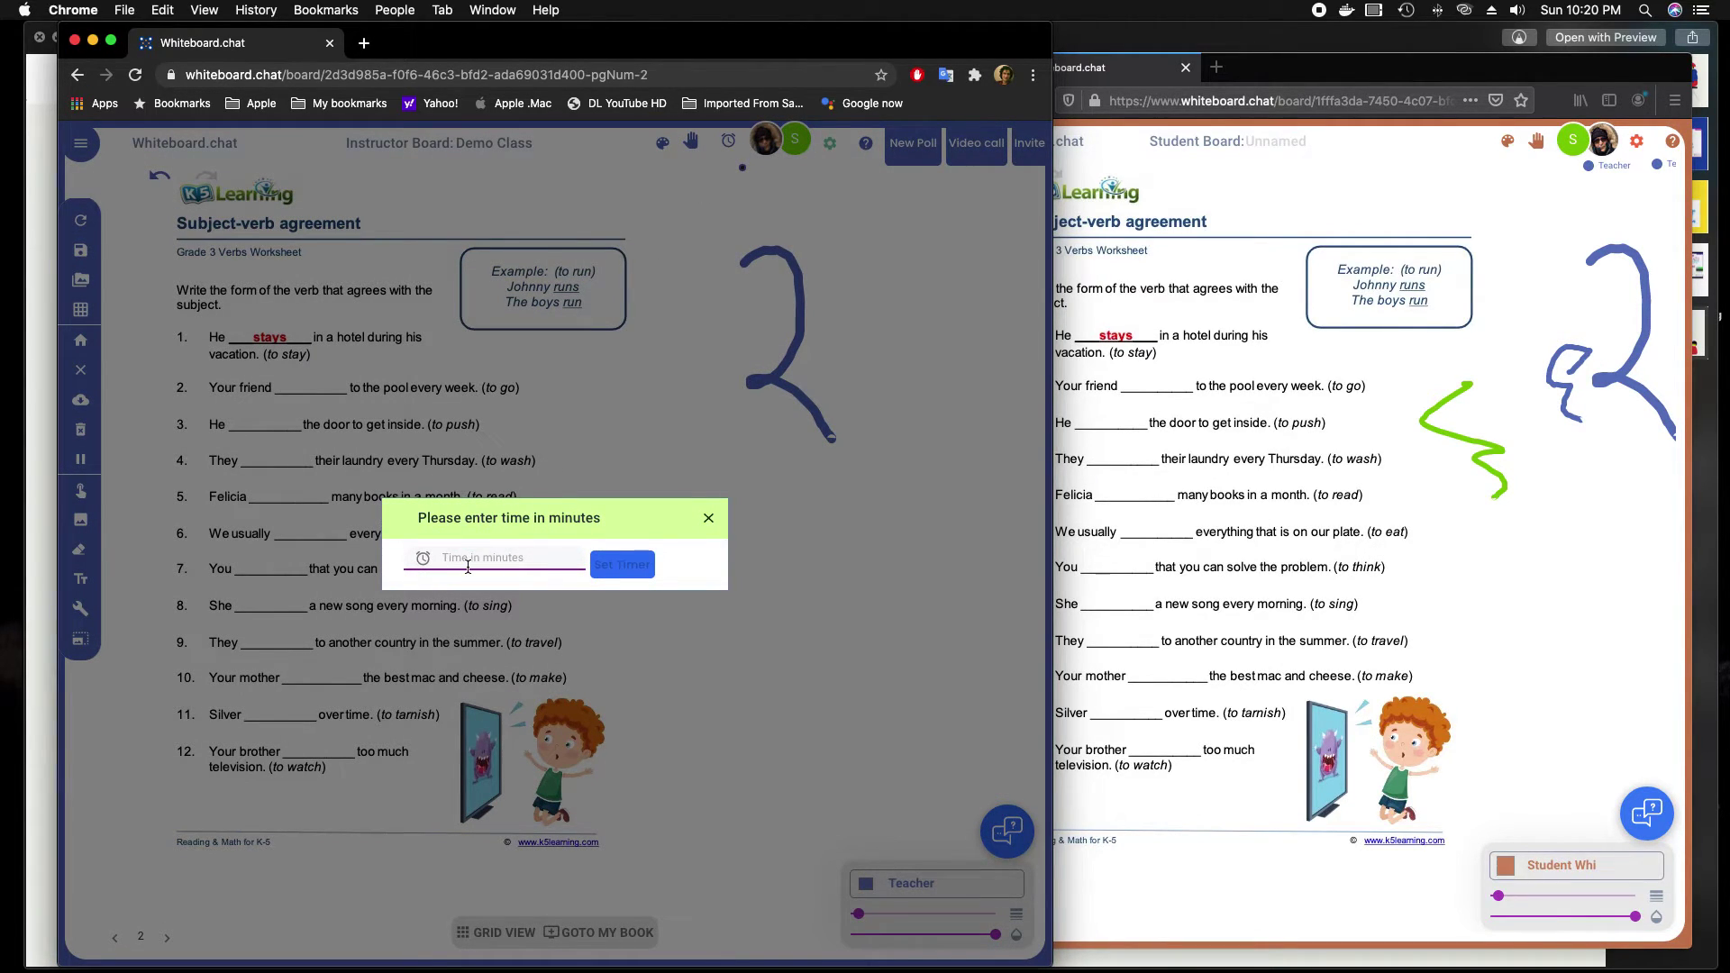
pyautogui.write('3')
pyautogui.click(602, 565)
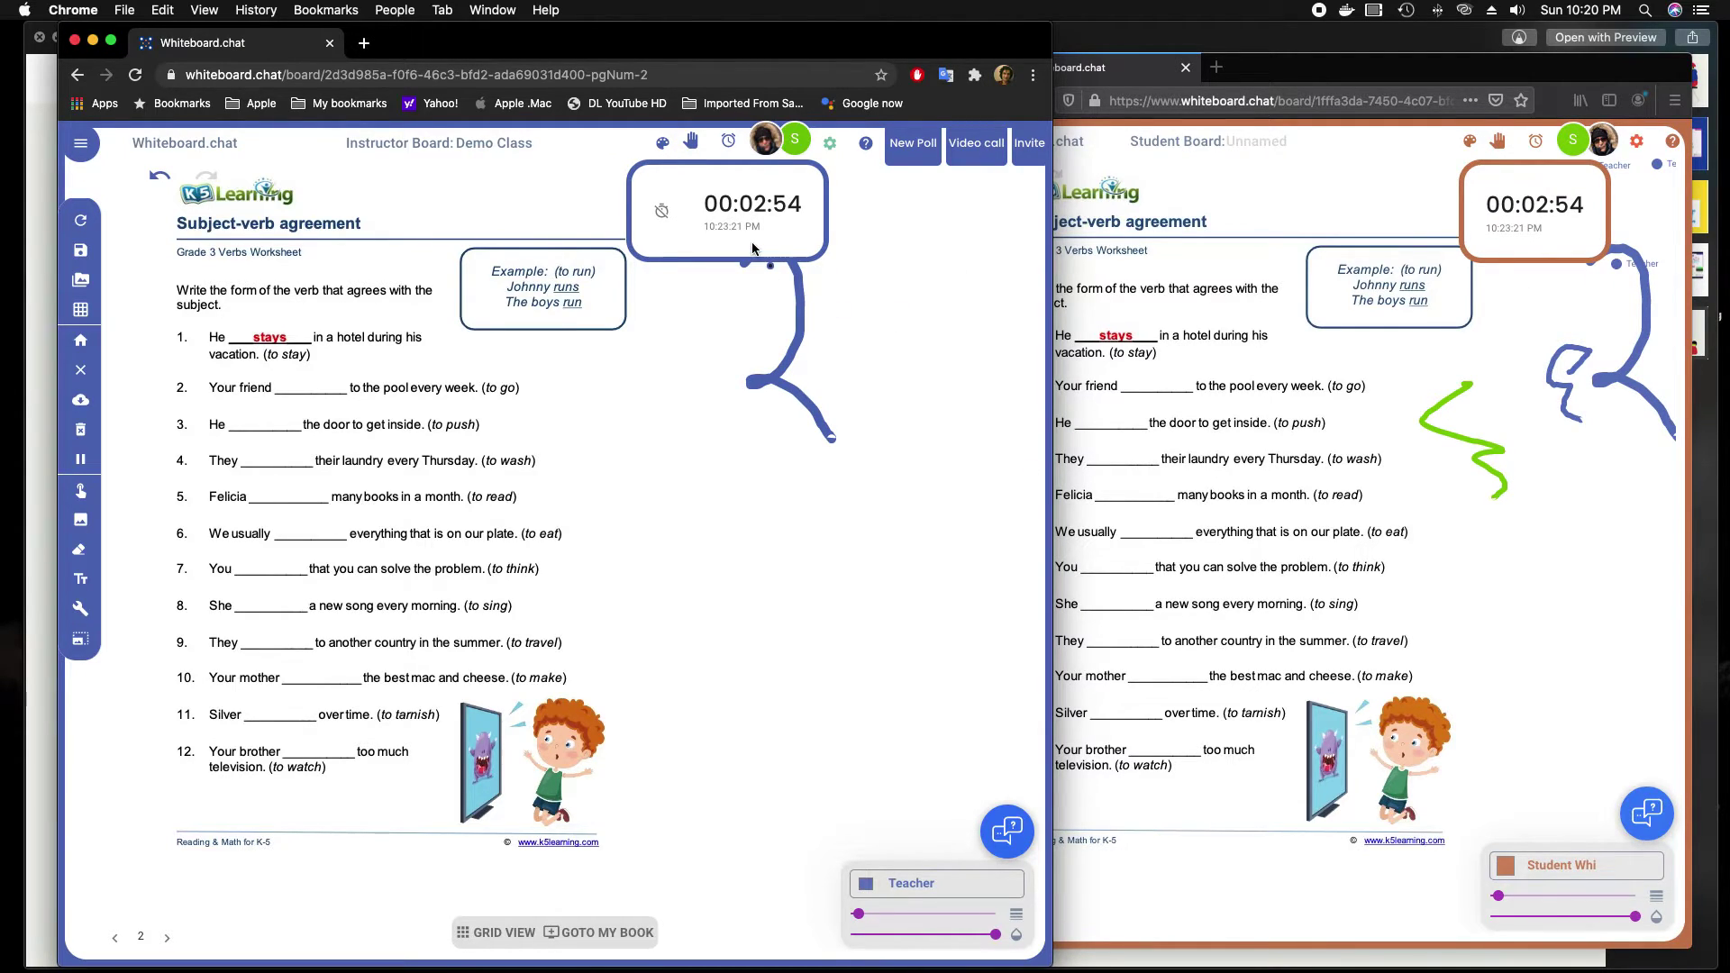
pyautogui.click(663, 212)
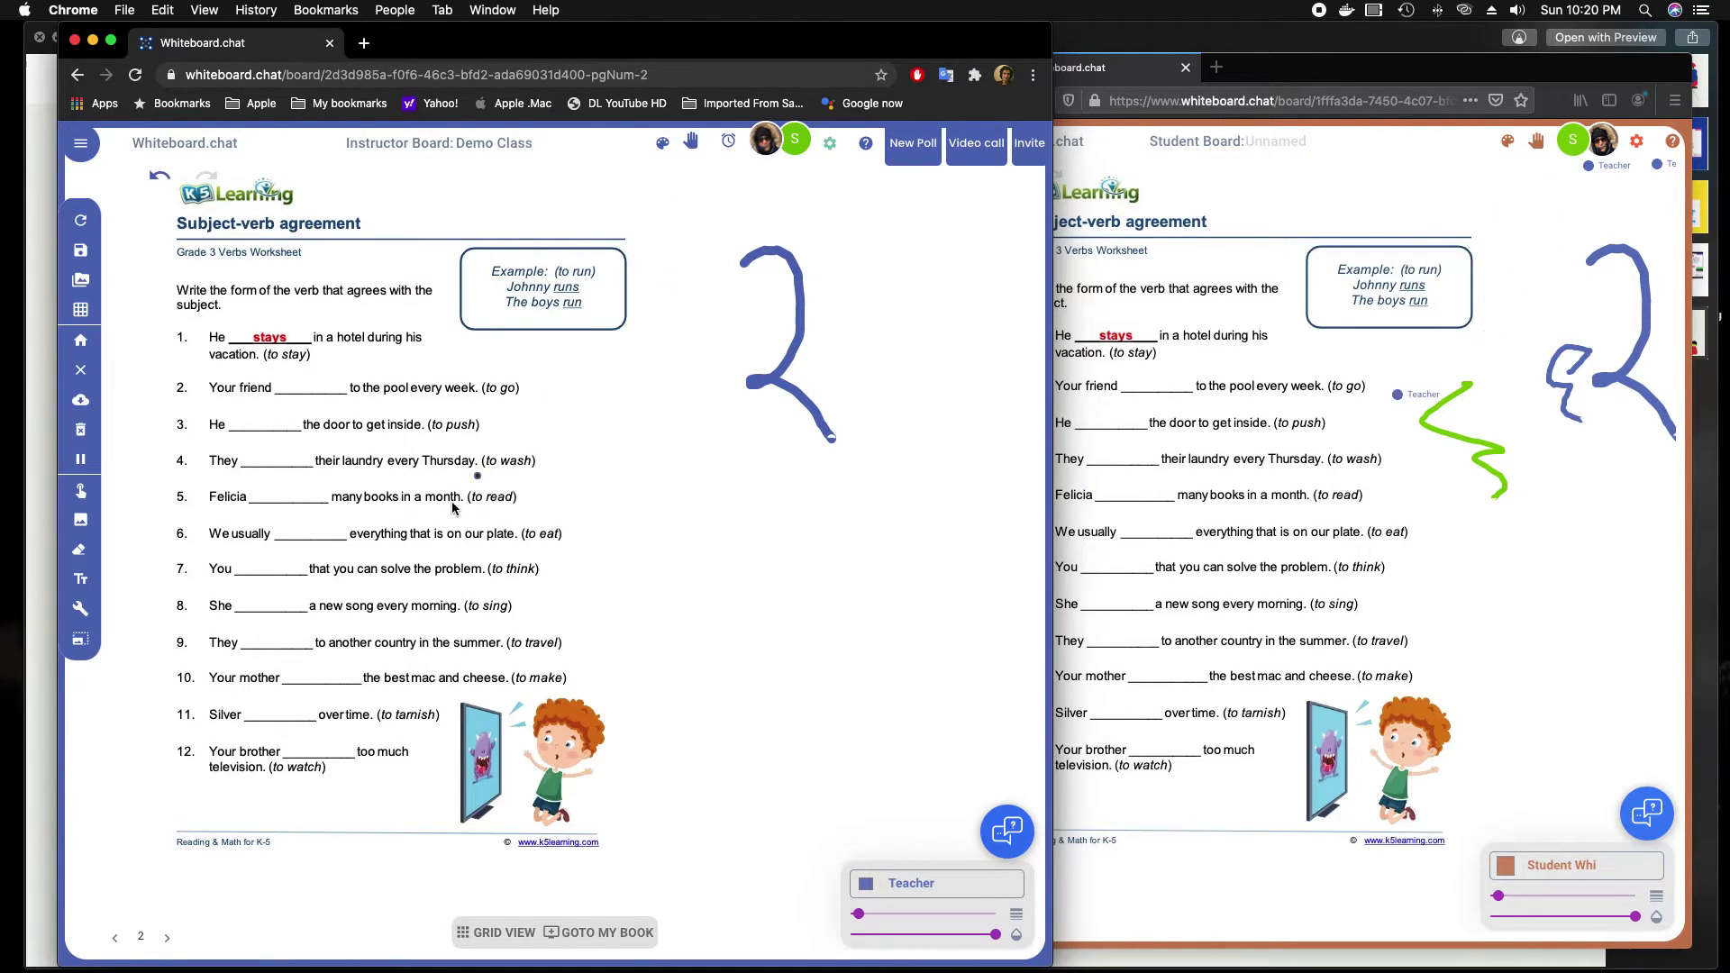
# - Go to blank page 4, give it a grid background, and draw an L shape
pyautogui.click(167, 939)
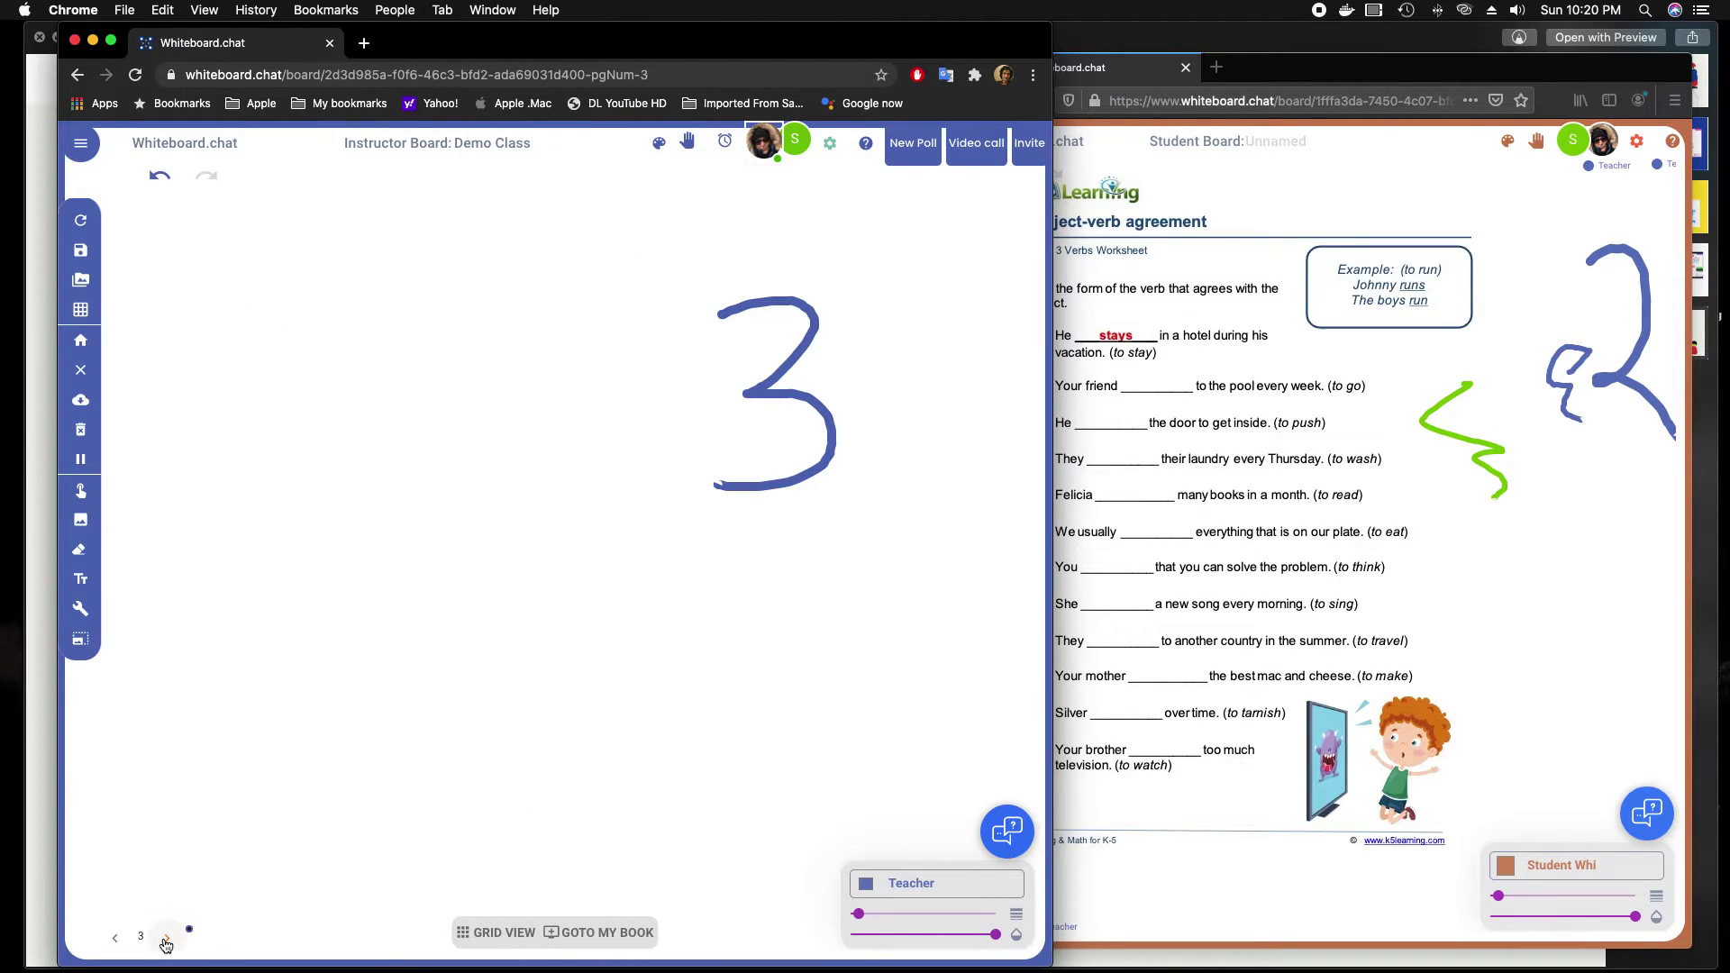
pyautogui.click(166, 939)
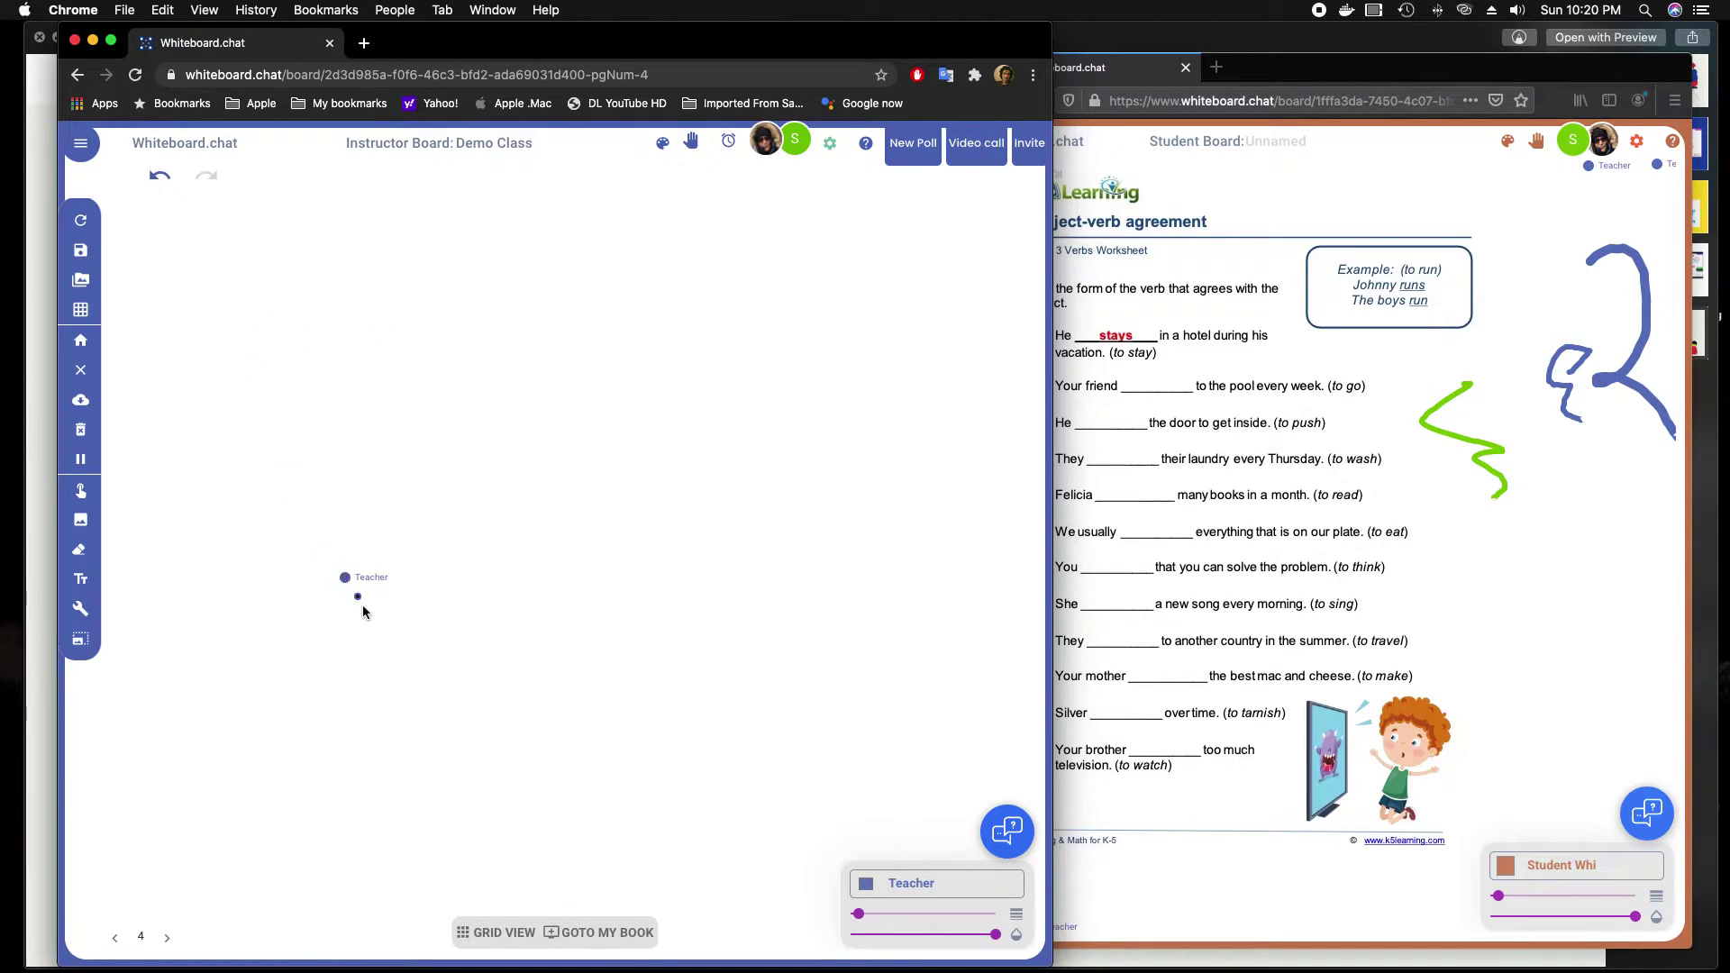
pyautogui.click(83, 311)
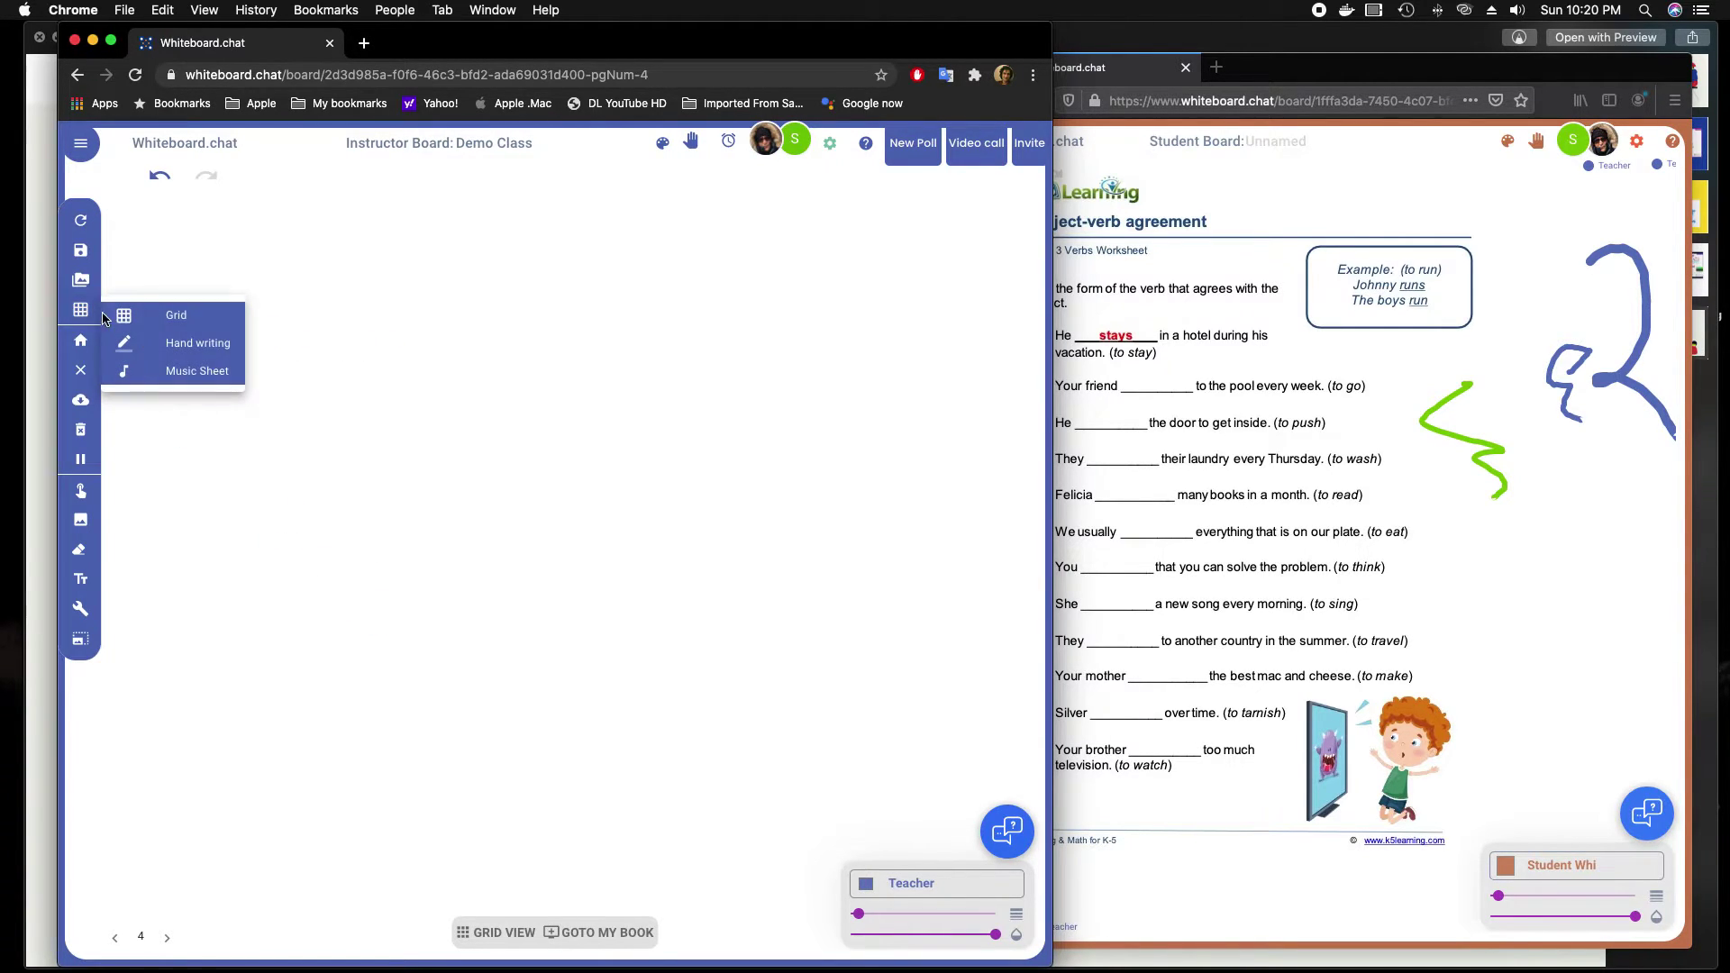
pyautogui.click(138, 320)
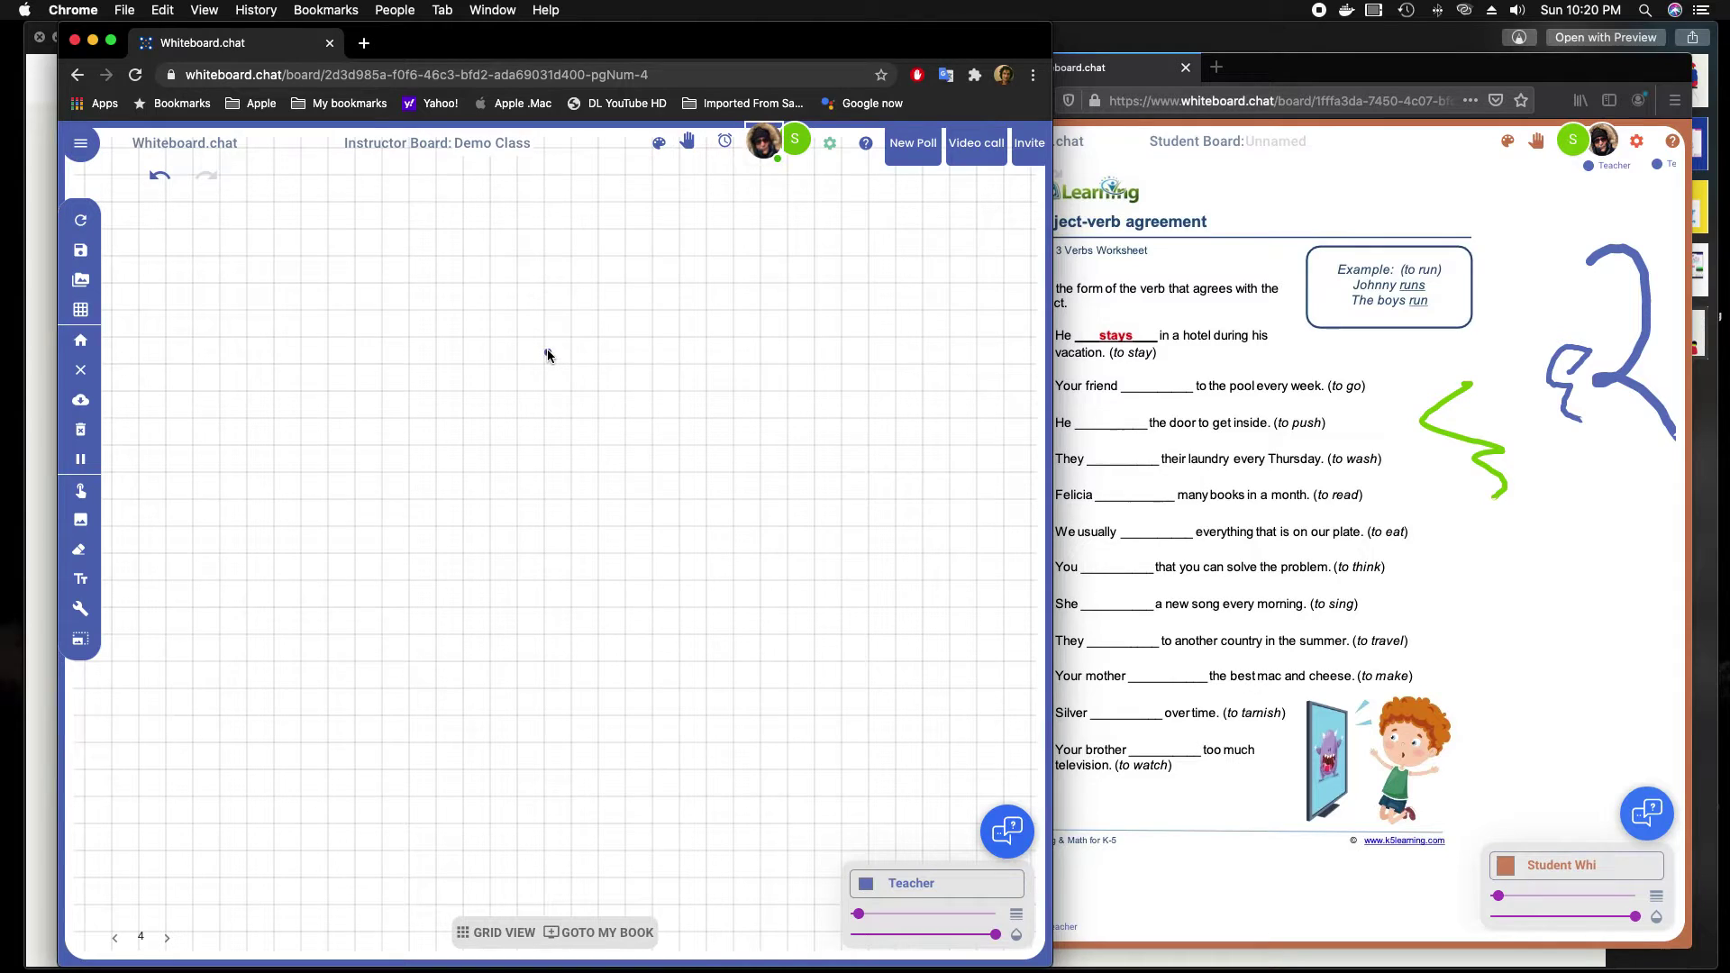
pyautogui.moveTo(545, 340)
pyautogui.mouseDown()
pyautogui.moveTo(541, 420)
pyautogui.moveTo(631, 425)
pyautogui.mouseUp()
# - Switch page 4 to handwriting lines and write the letters a, b and c
pyautogui.click(96, 317)
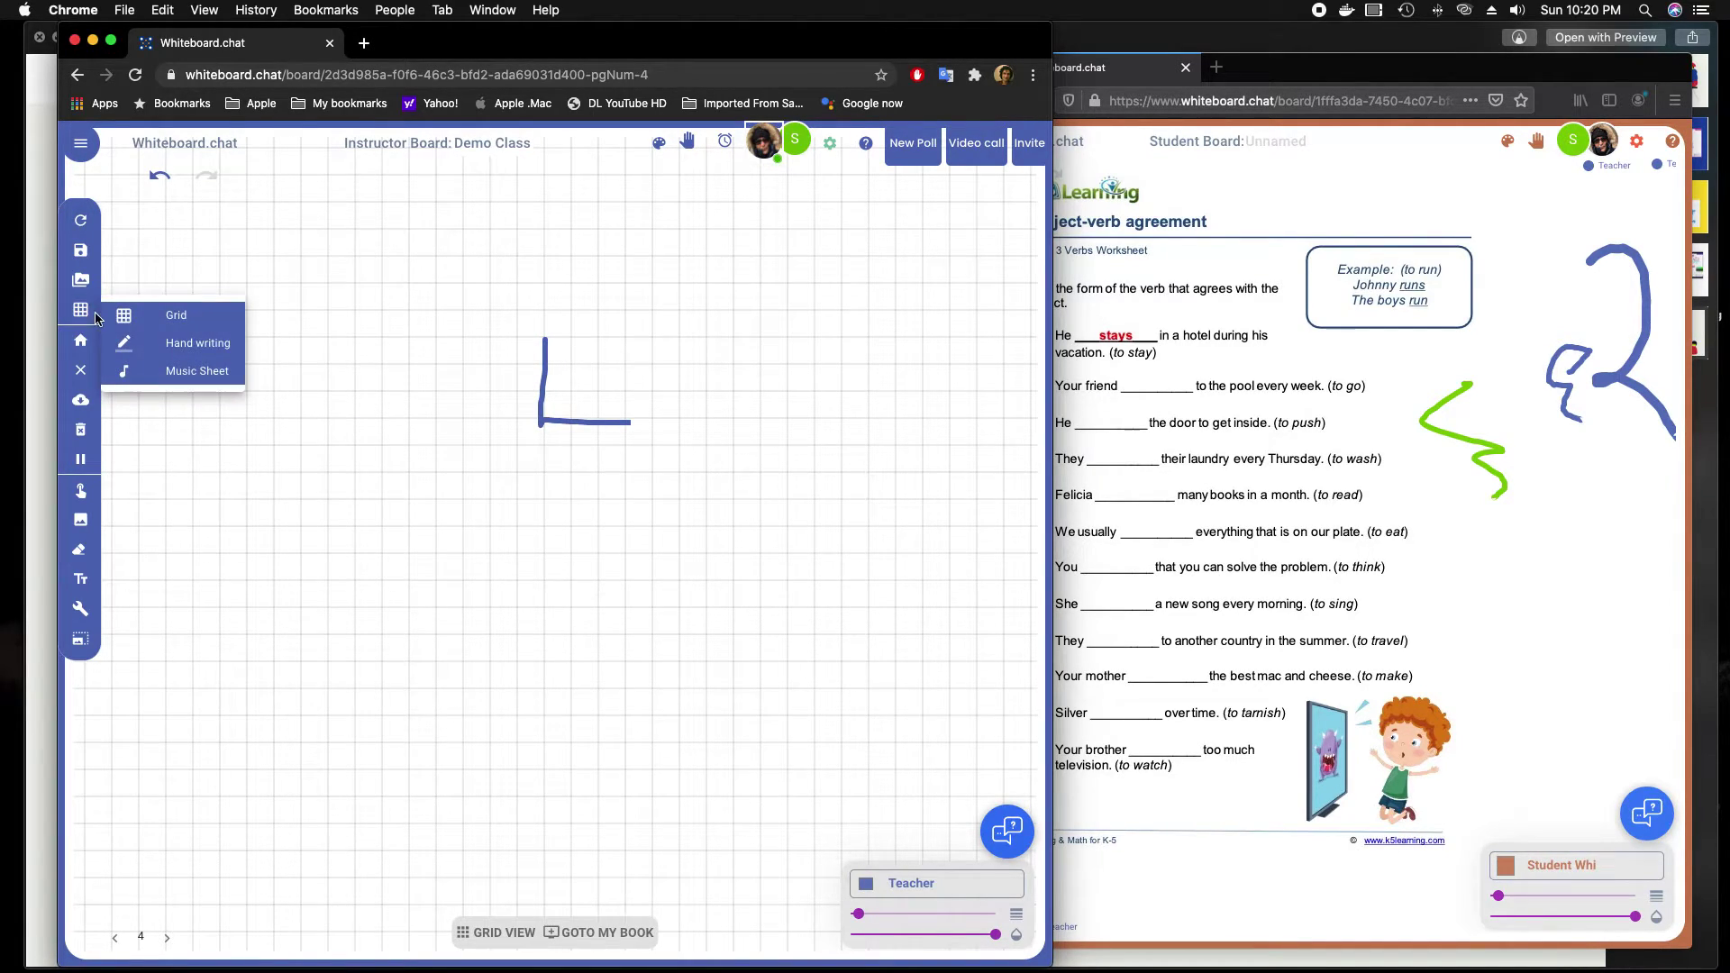
pyautogui.click(159, 346)
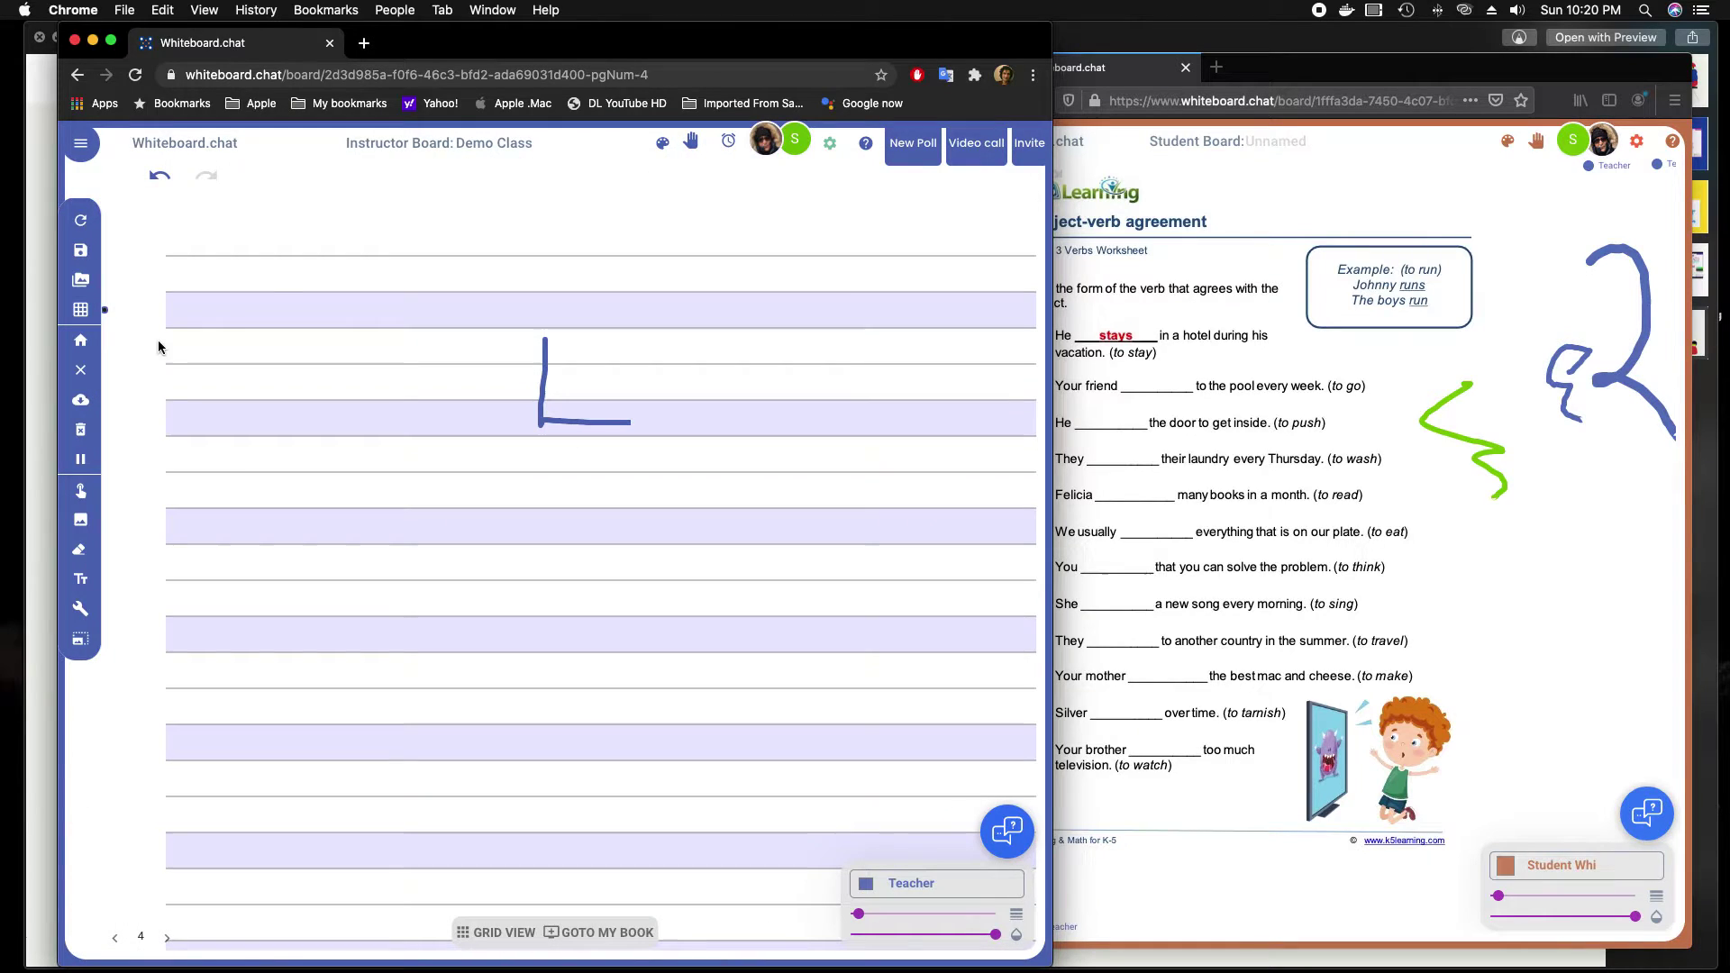
pyautogui.moveTo(289, 294)
pyautogui.mouseDown()
pyautogui.moveTo(282, 313)
pyautogui.moveTo(331, 326)
pyautogui.mouseUp()
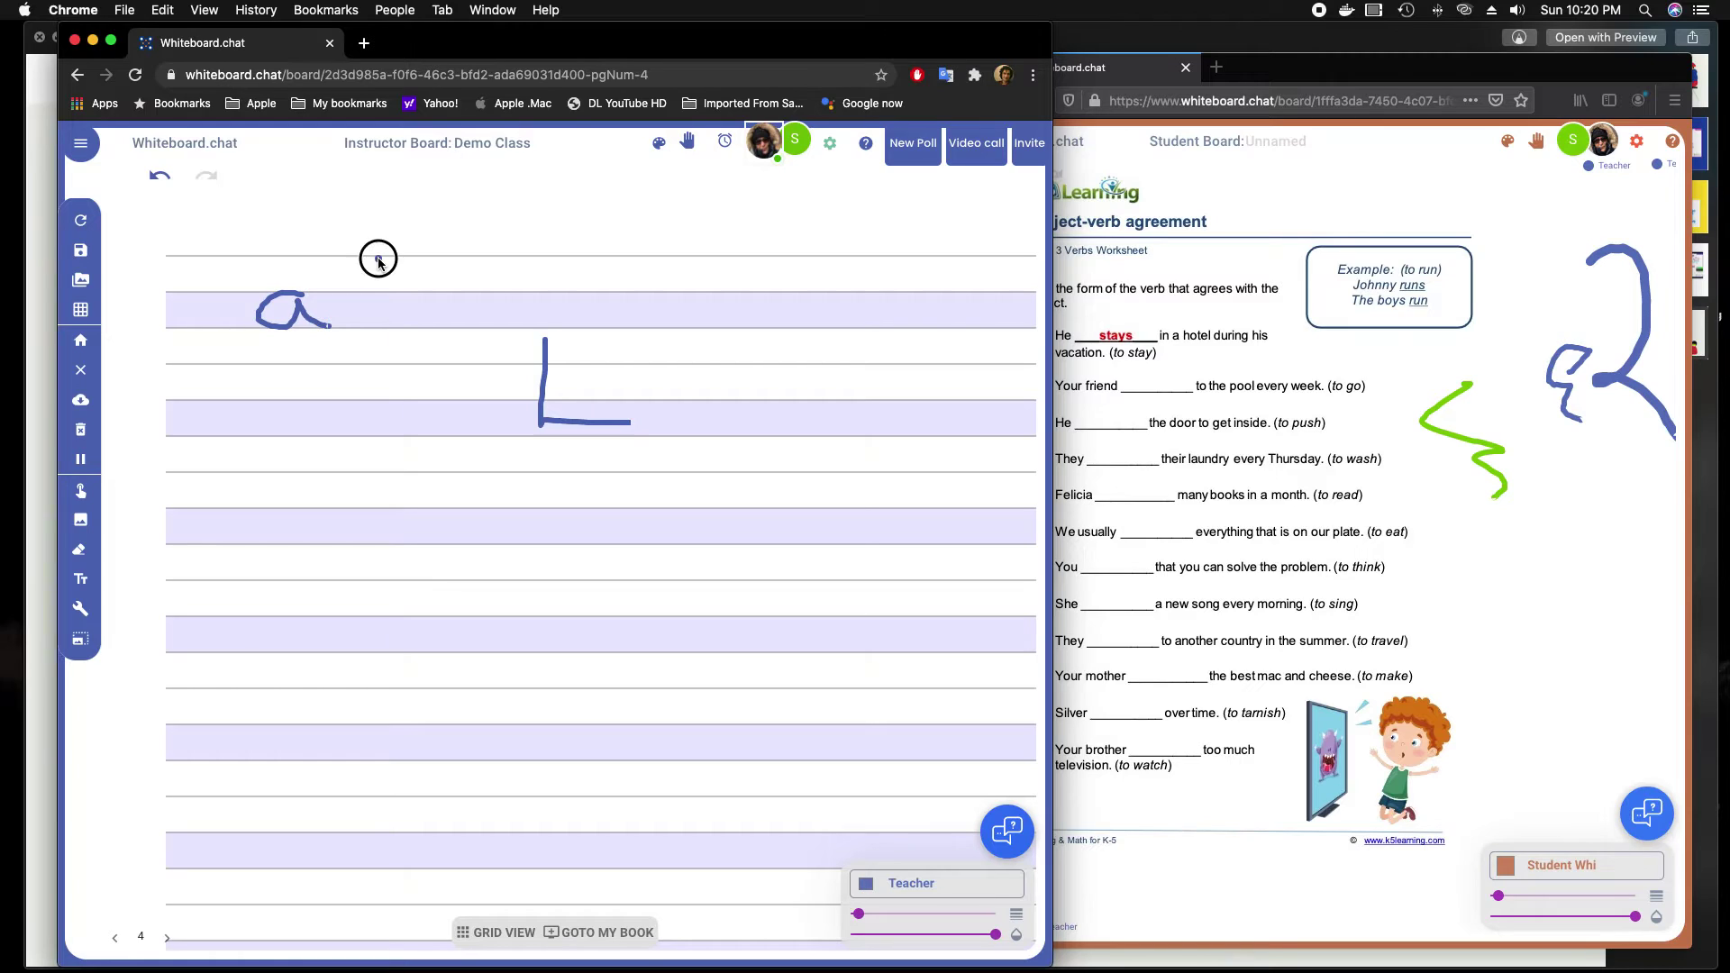
pyautogui.moveTo(378, 261)
pyautogui.mouseDown()
pyautogui.moveTo(378, 321)
pyautogui.moveTo(414, 306)
pyautogui.moveTo(381, 294)
pyautogui.mouseUp()
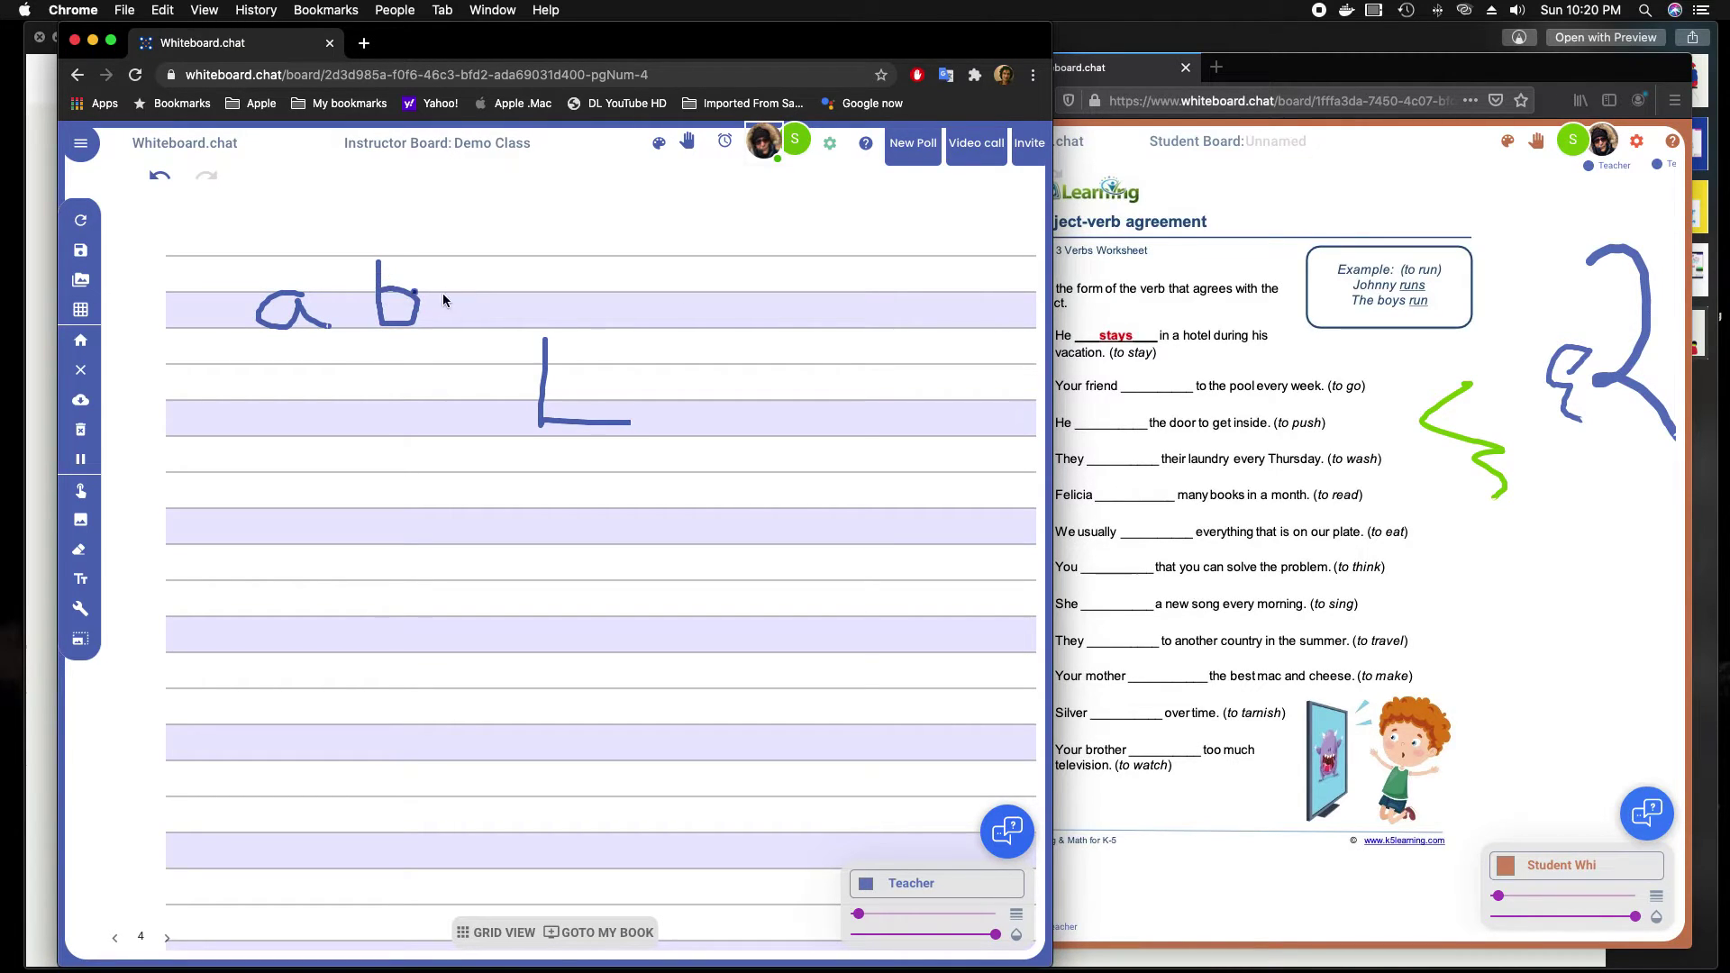
pyautogui.moveTo(515, 295)
pyautogui.mouseDown()
pyautogui.moveTo(479, 290)
pyautogui.moveTo(508, 330)
pyautogui.mouseUp()
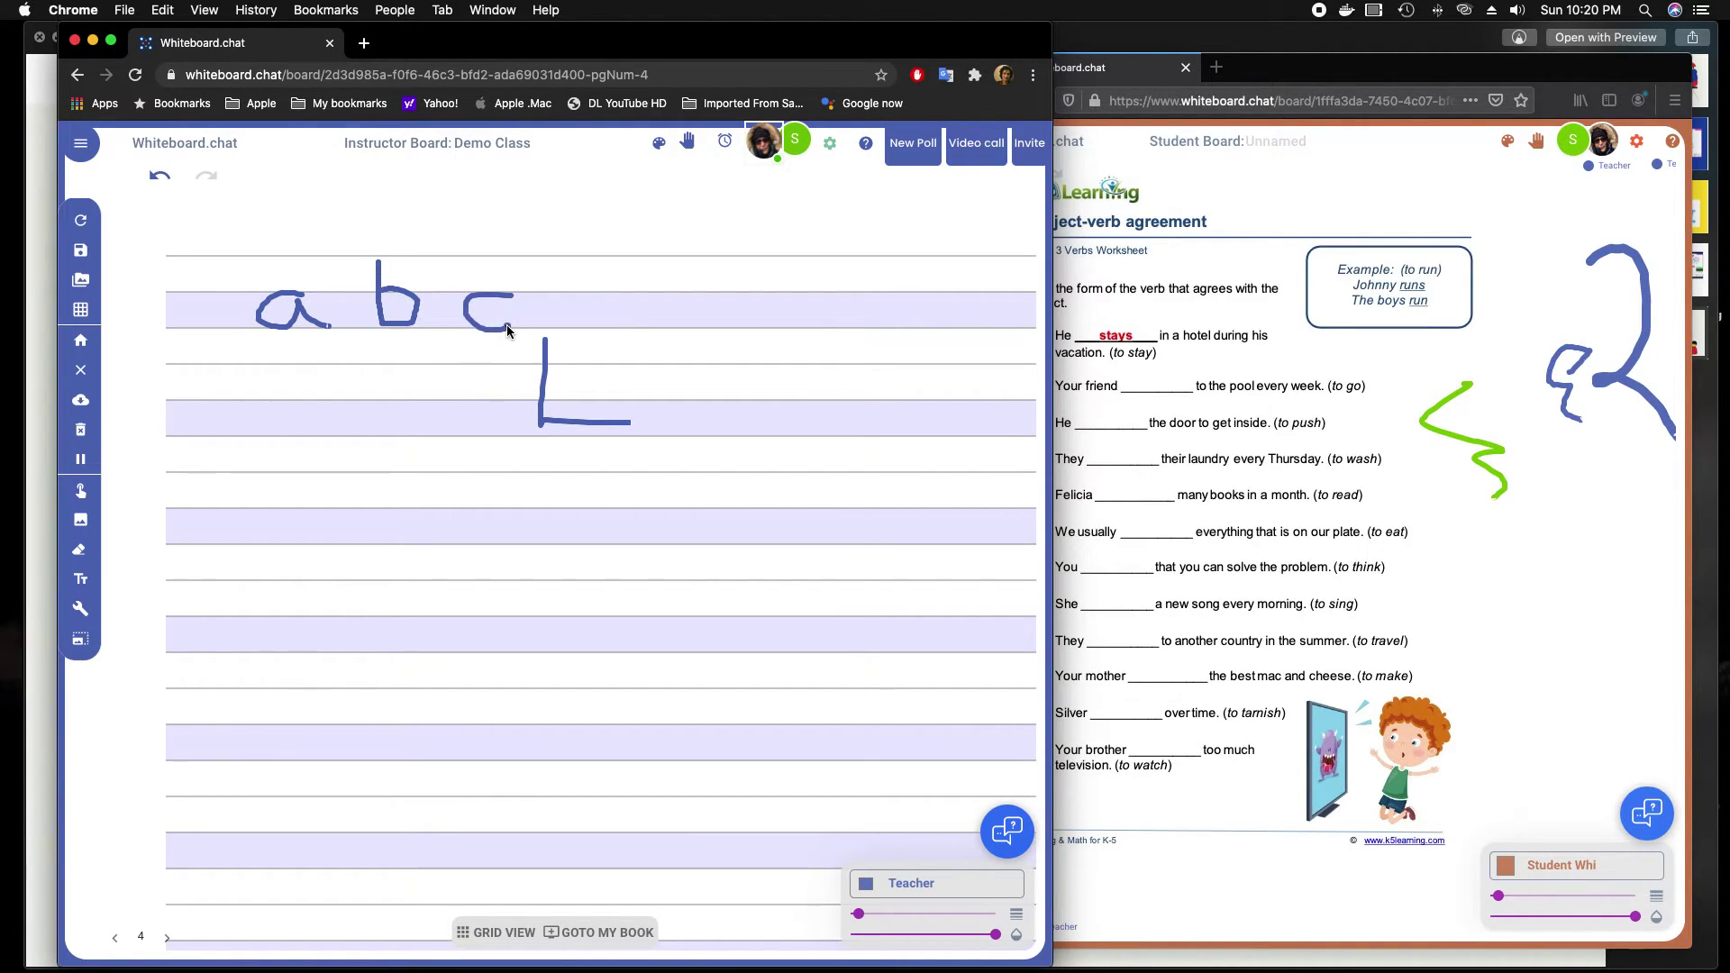
# - Change the background to music-staff lines and erase the a, b, c and L strokes
pyautogui.click(86, 321)
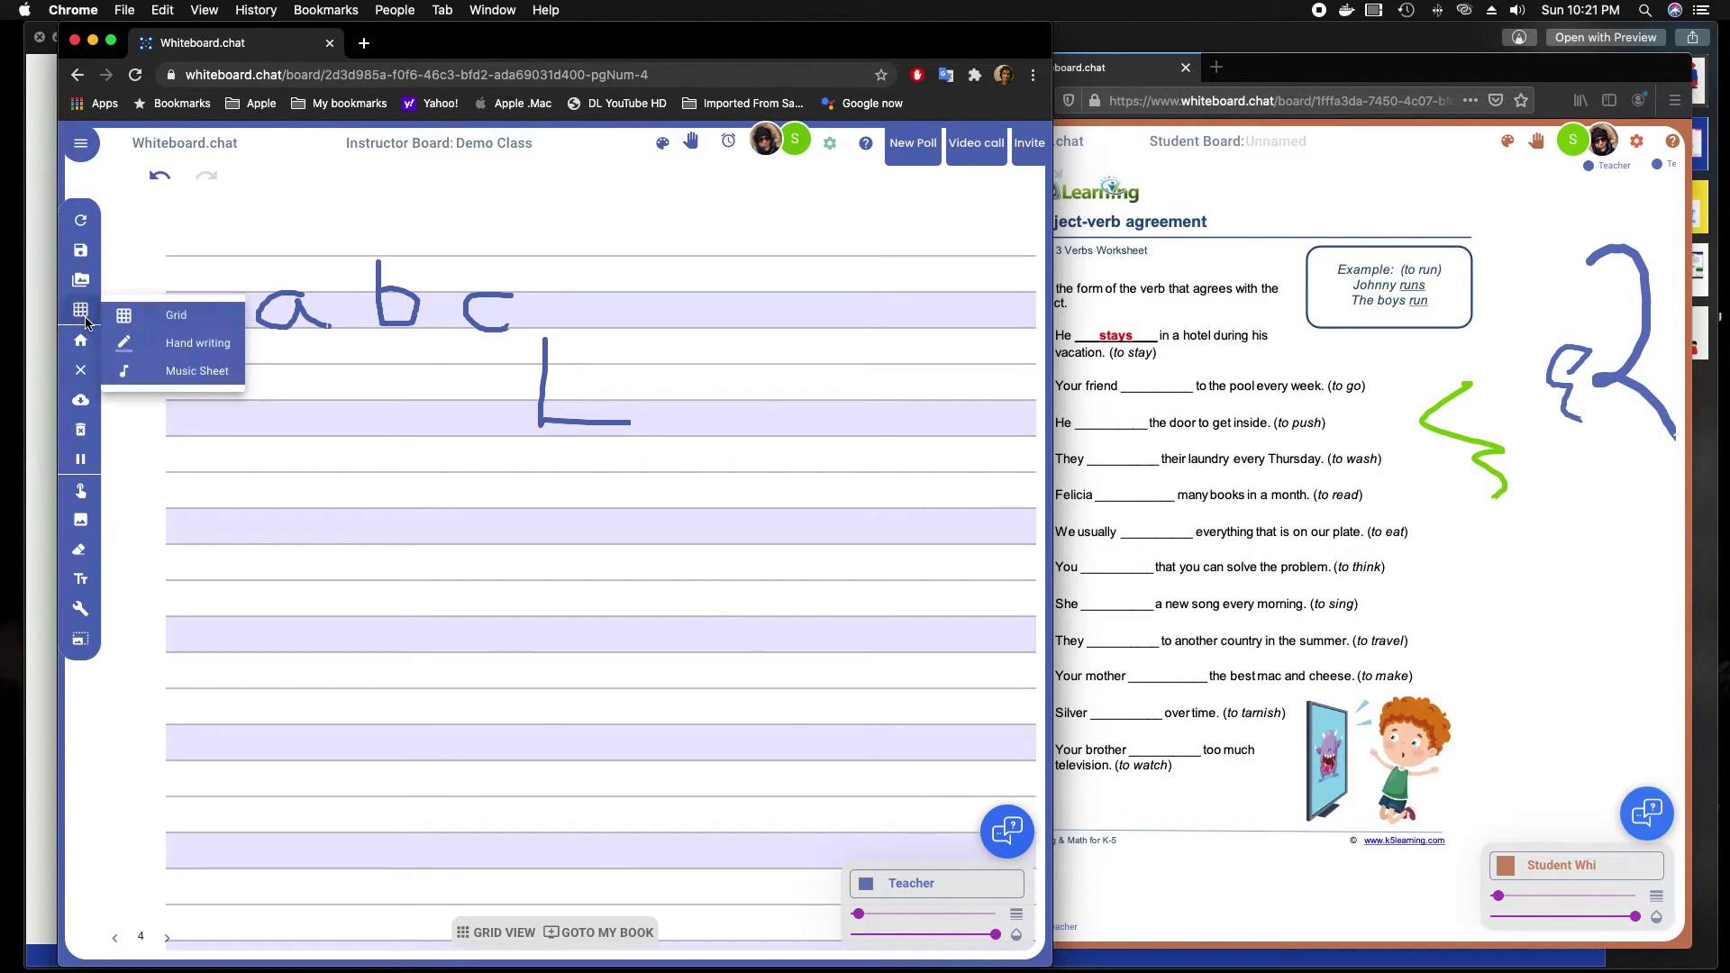
pyautogui.click(143, 381)
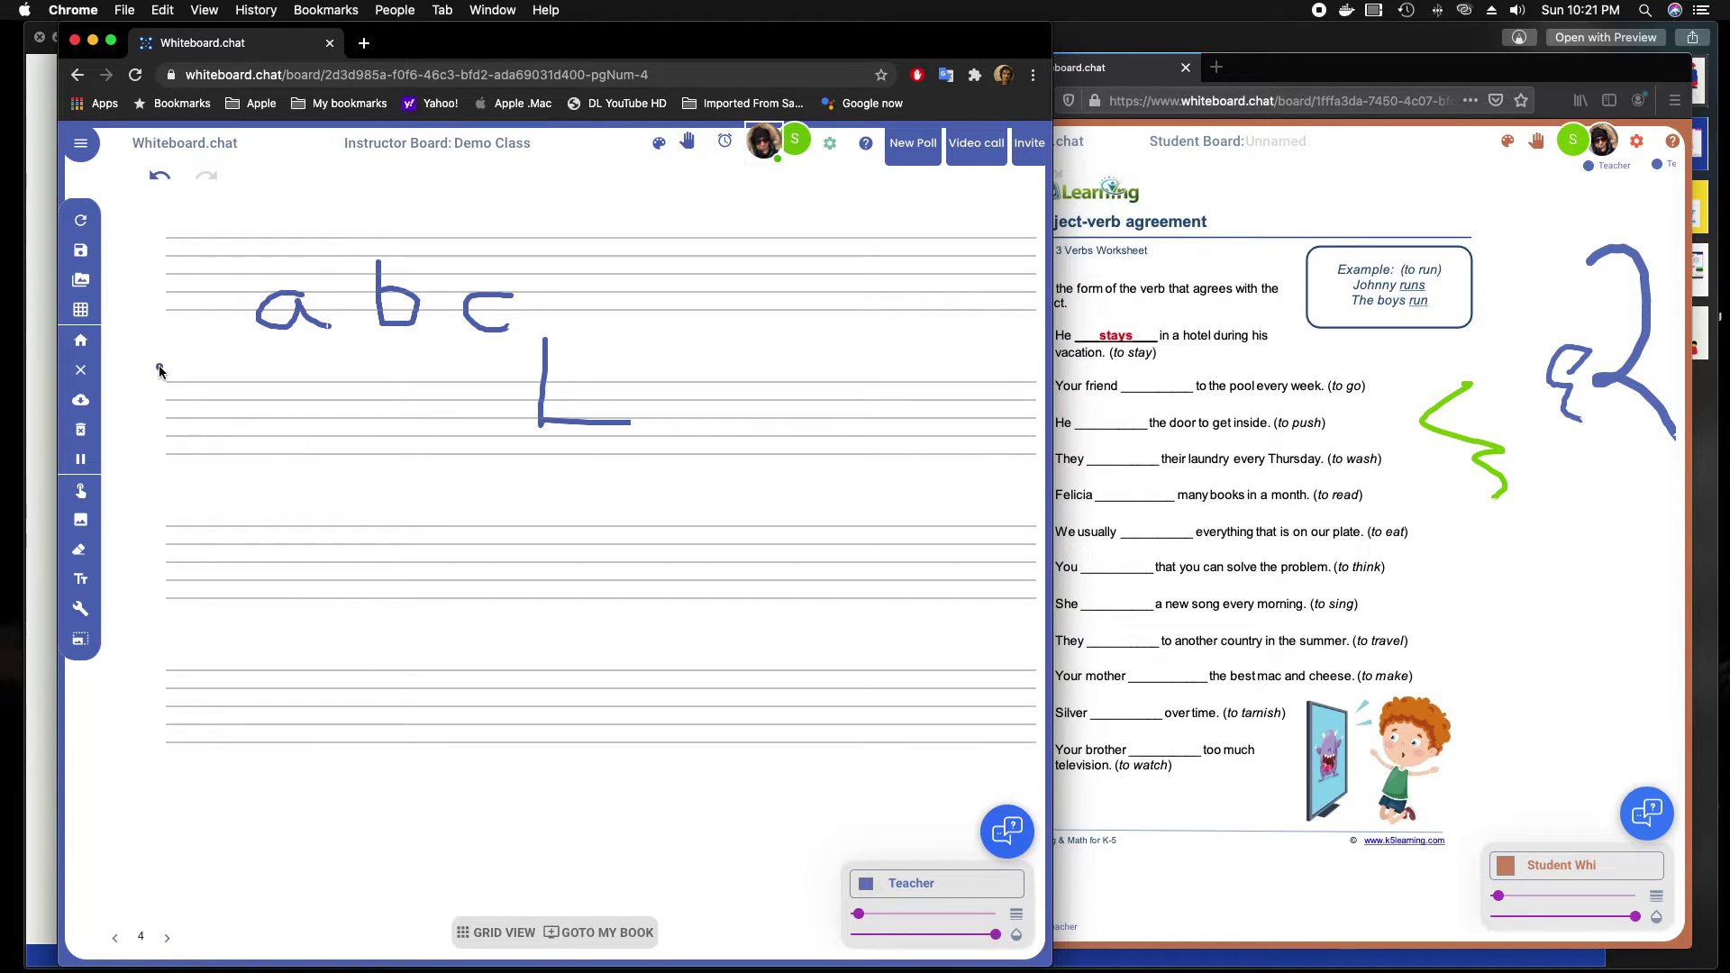
pyautogui.click(89, 556)
pyautogui.moveTo(255, 351)
pyautogui.mouseDown()
pyautogui.moveTo(379, 309)
pyautogui.moveTo(575, 382)
pyautogui.mouseUp()
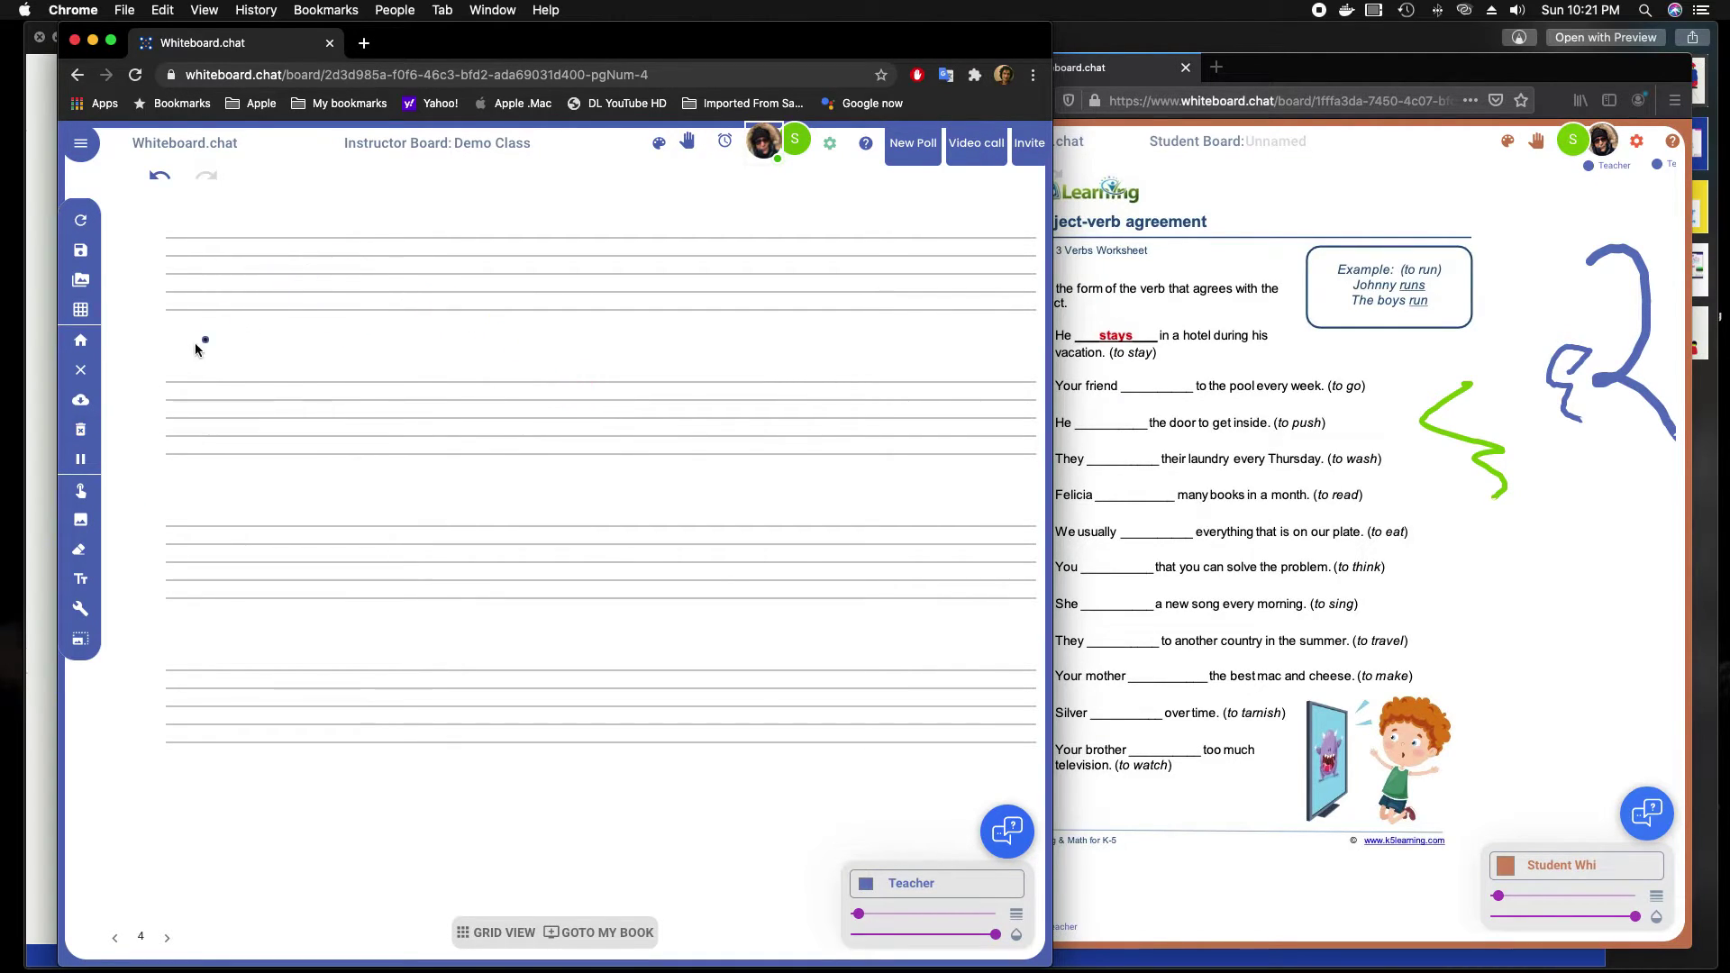
# - Drag a large π, then a Music-category treble clef and quarter note, onto page 4's staff
pyautogui.click(664, 146)
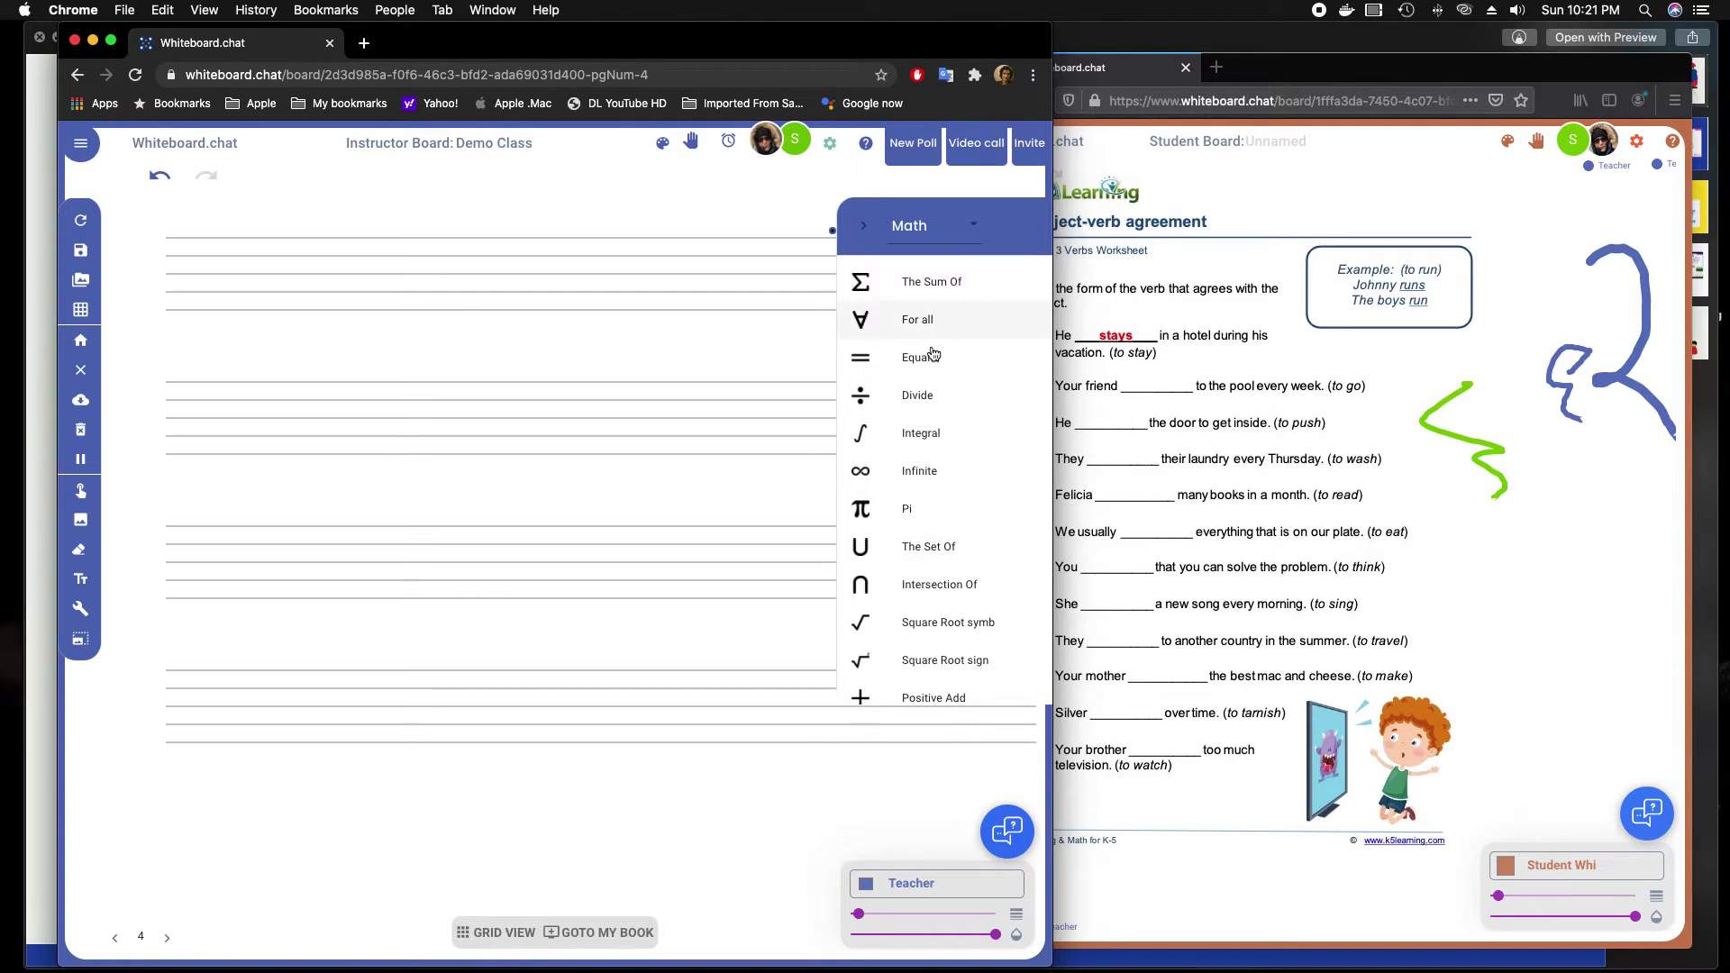
pyautogui.moveTo(887, 509); pyautogui.dragTo(275, 506)
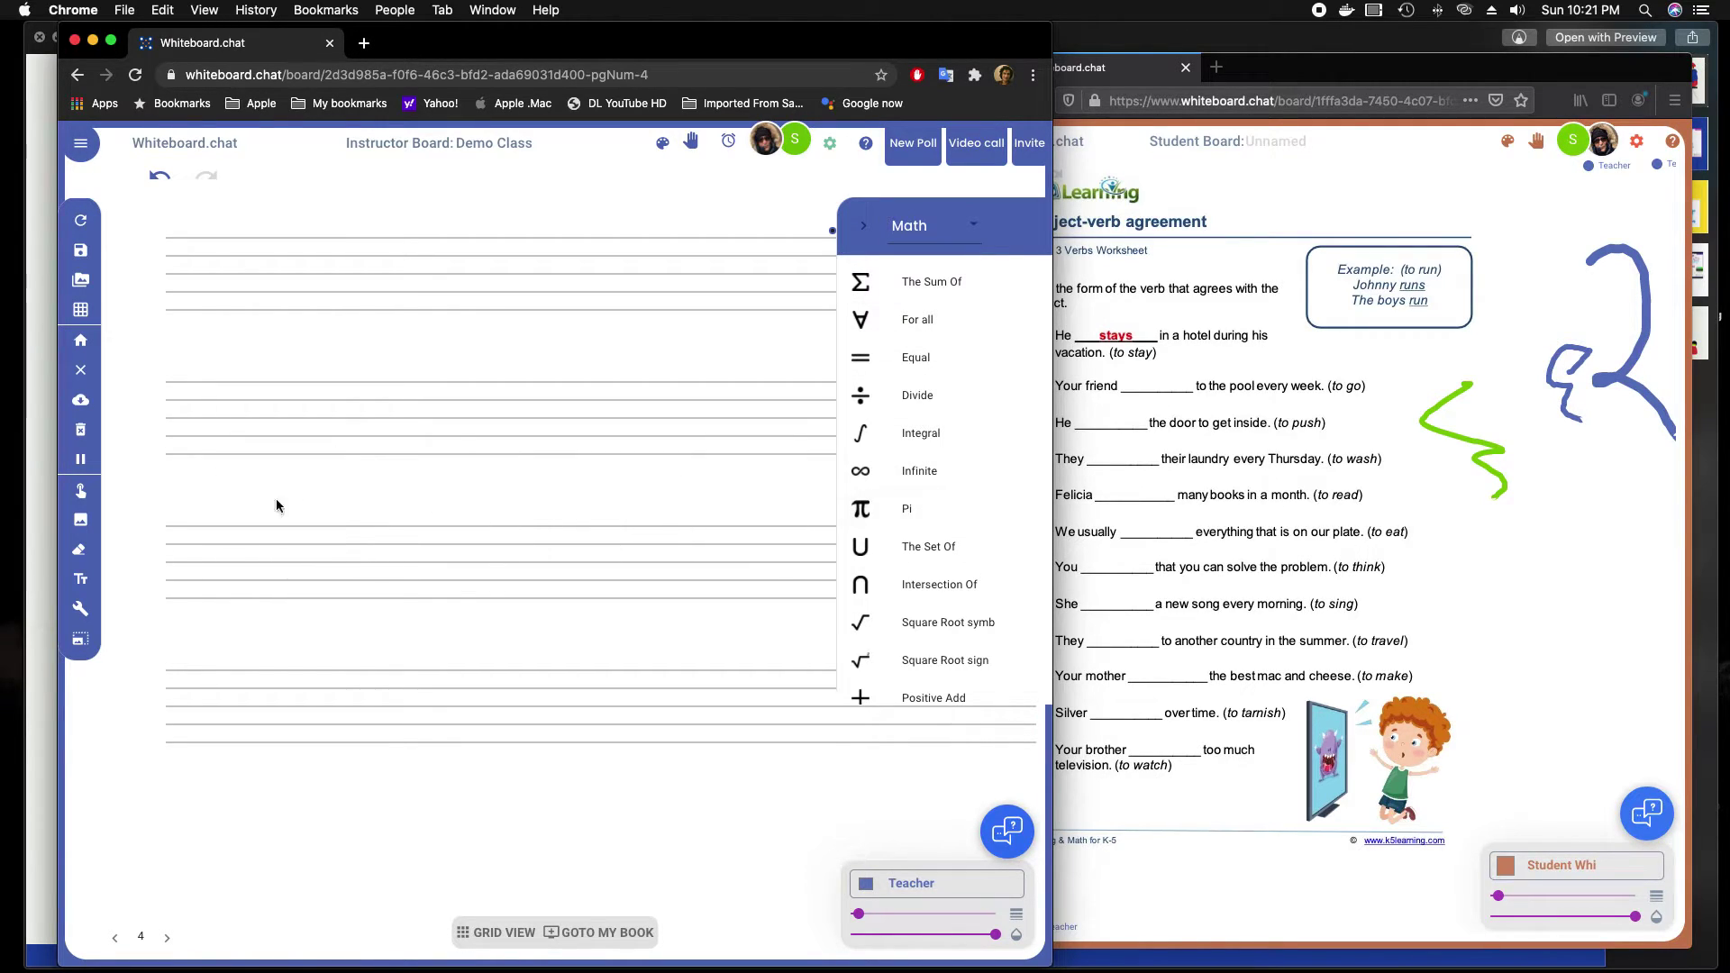
pyautogui.click(977, 232)
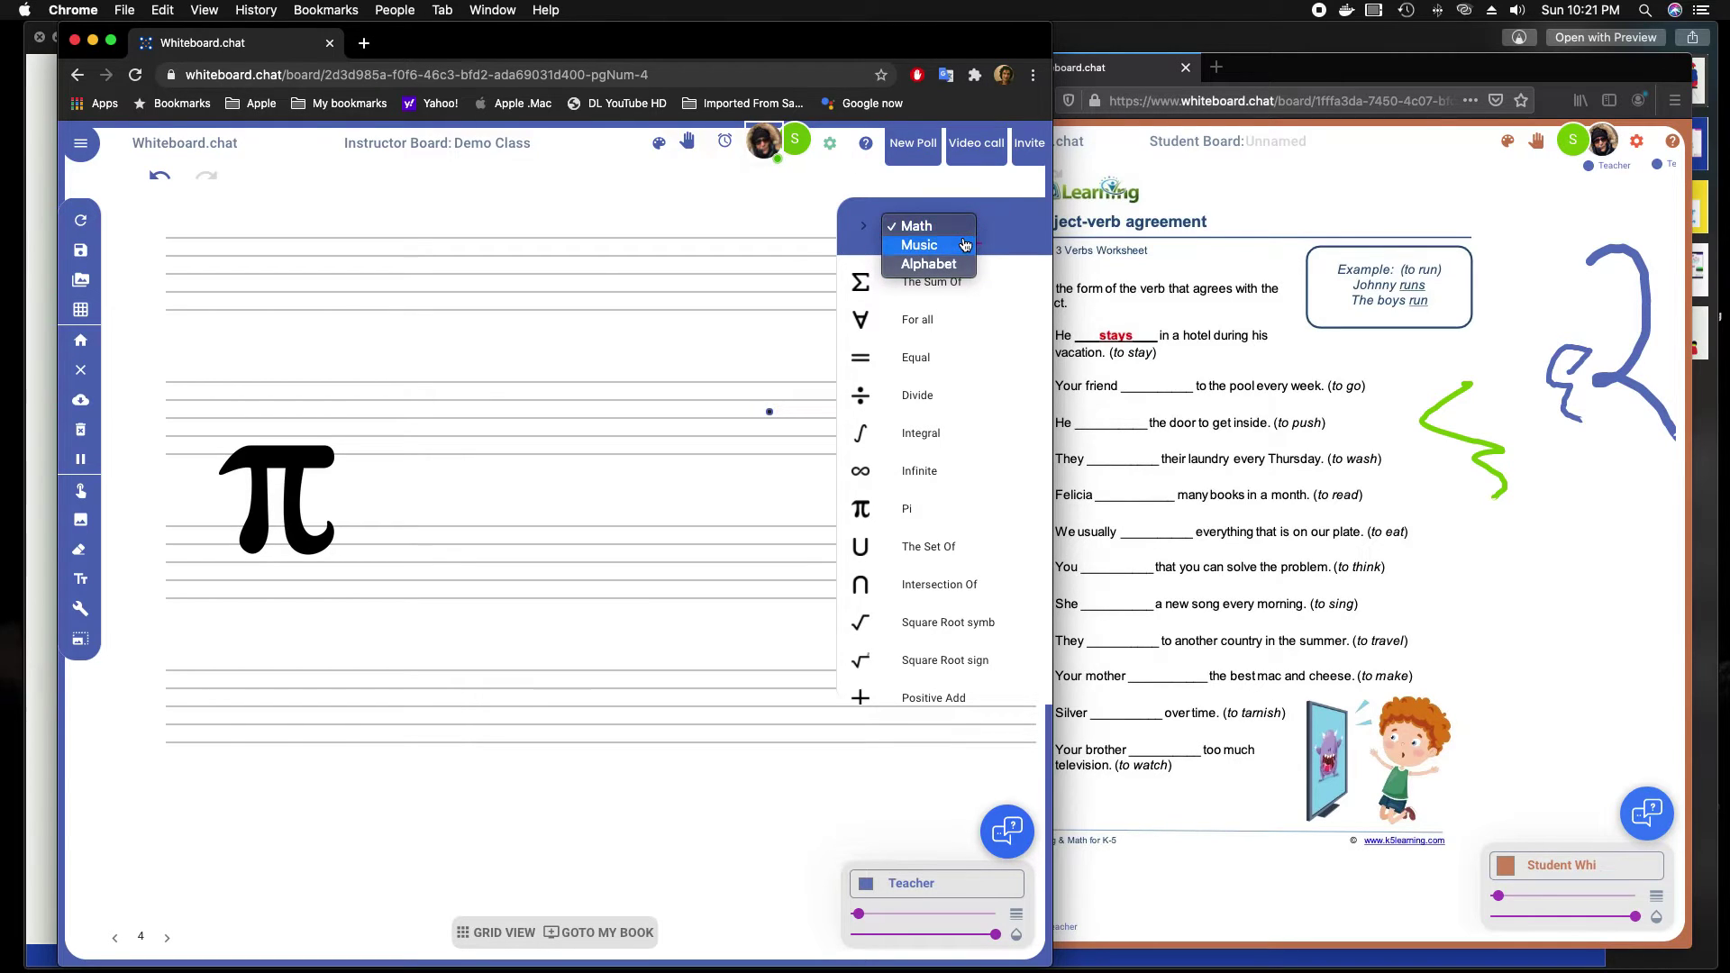
pyautogui.click(963, 244)
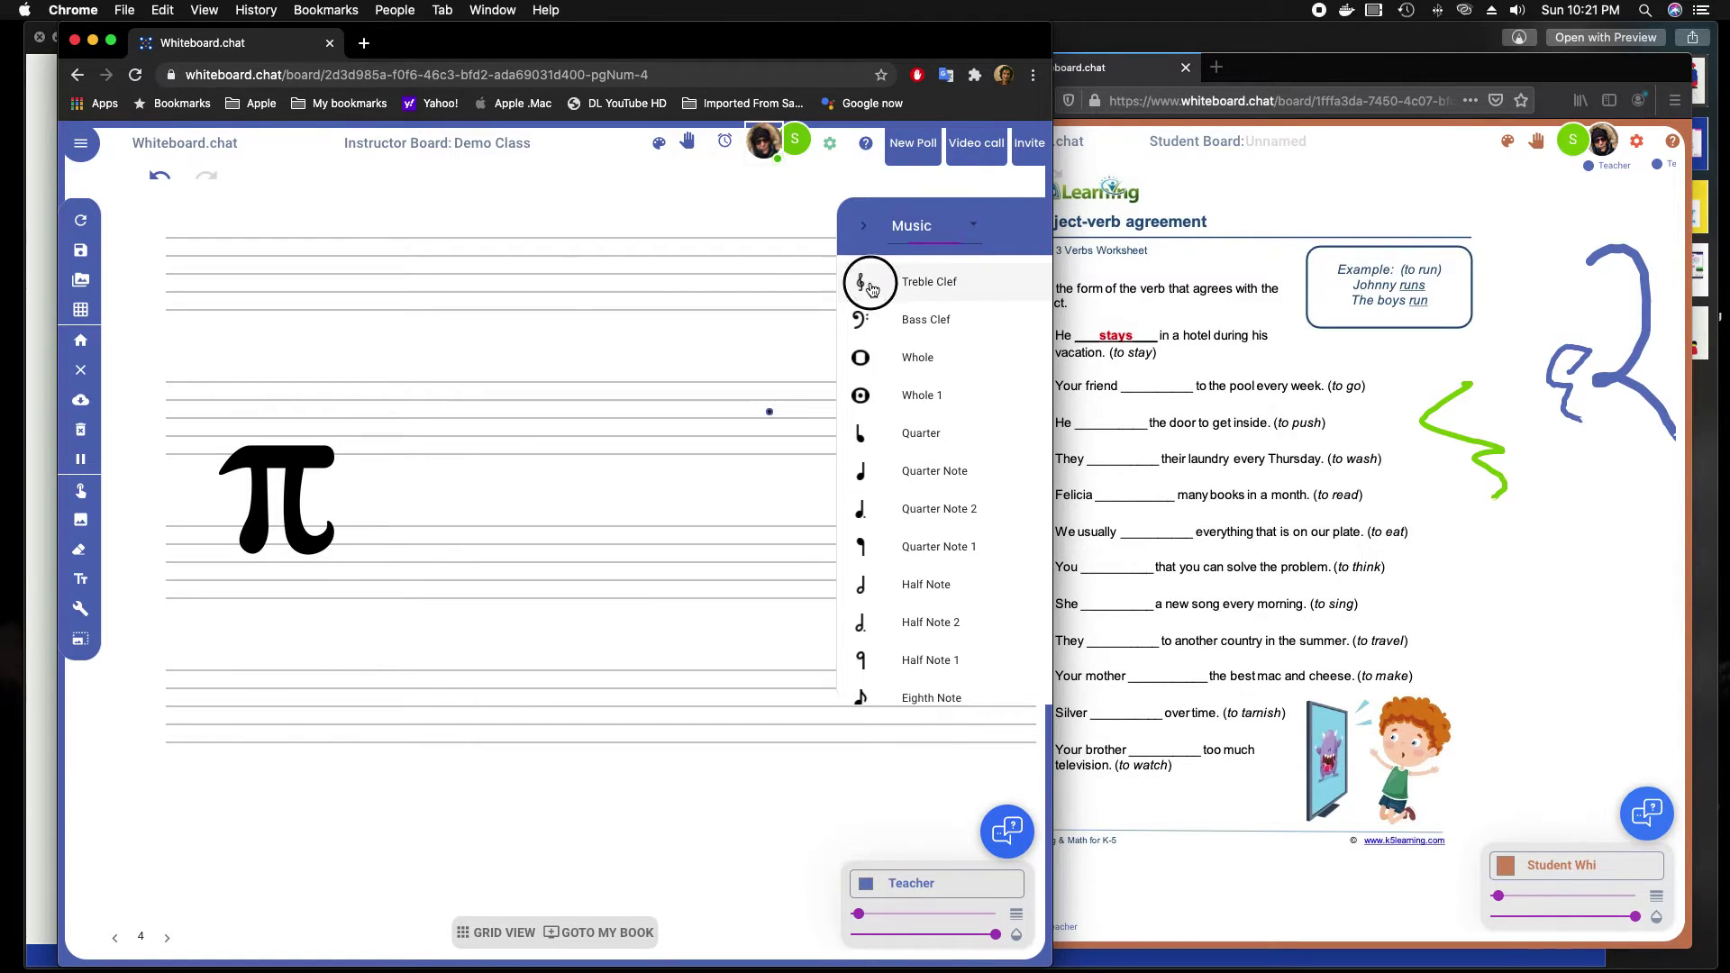
pyautogui.moveTo(862, 282); pyautogui.dragTo(329, 280)
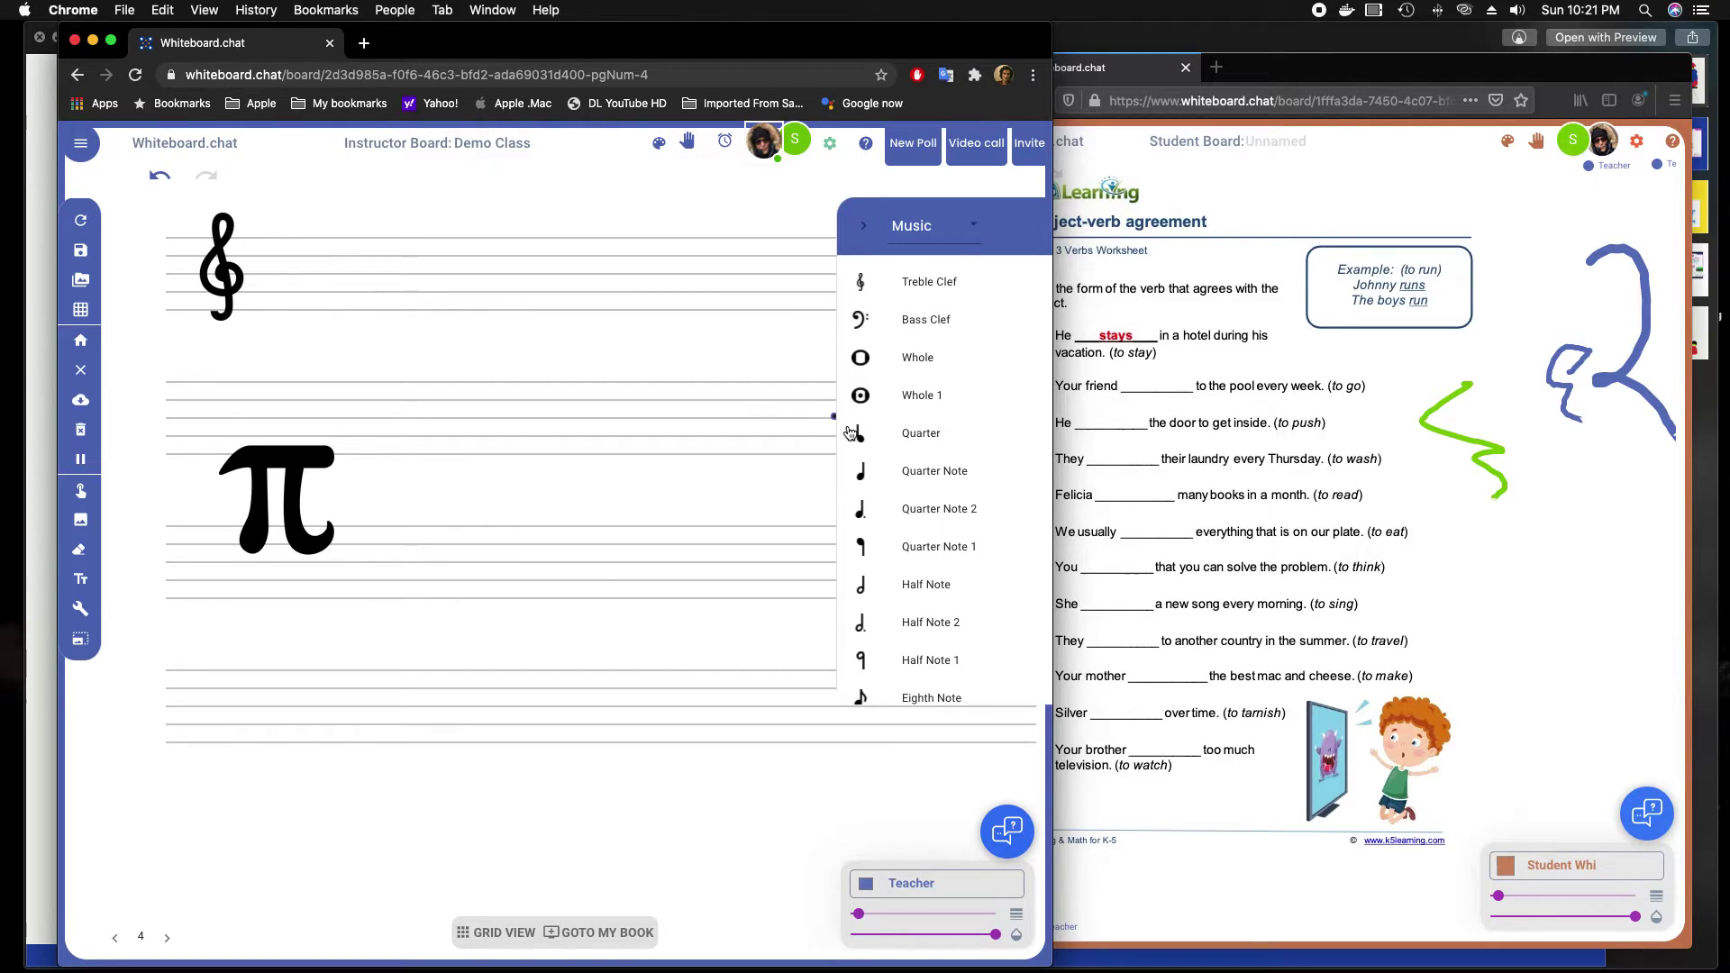
pyautogui.moveTo(866, 481); pyautogui.dragTo(339, 272)
# - Spell CAT with picture-alphabet stickers: cat C, apple A and teapot T
pyautogui.click(972, 233)
pyautogui.click(928, 245)
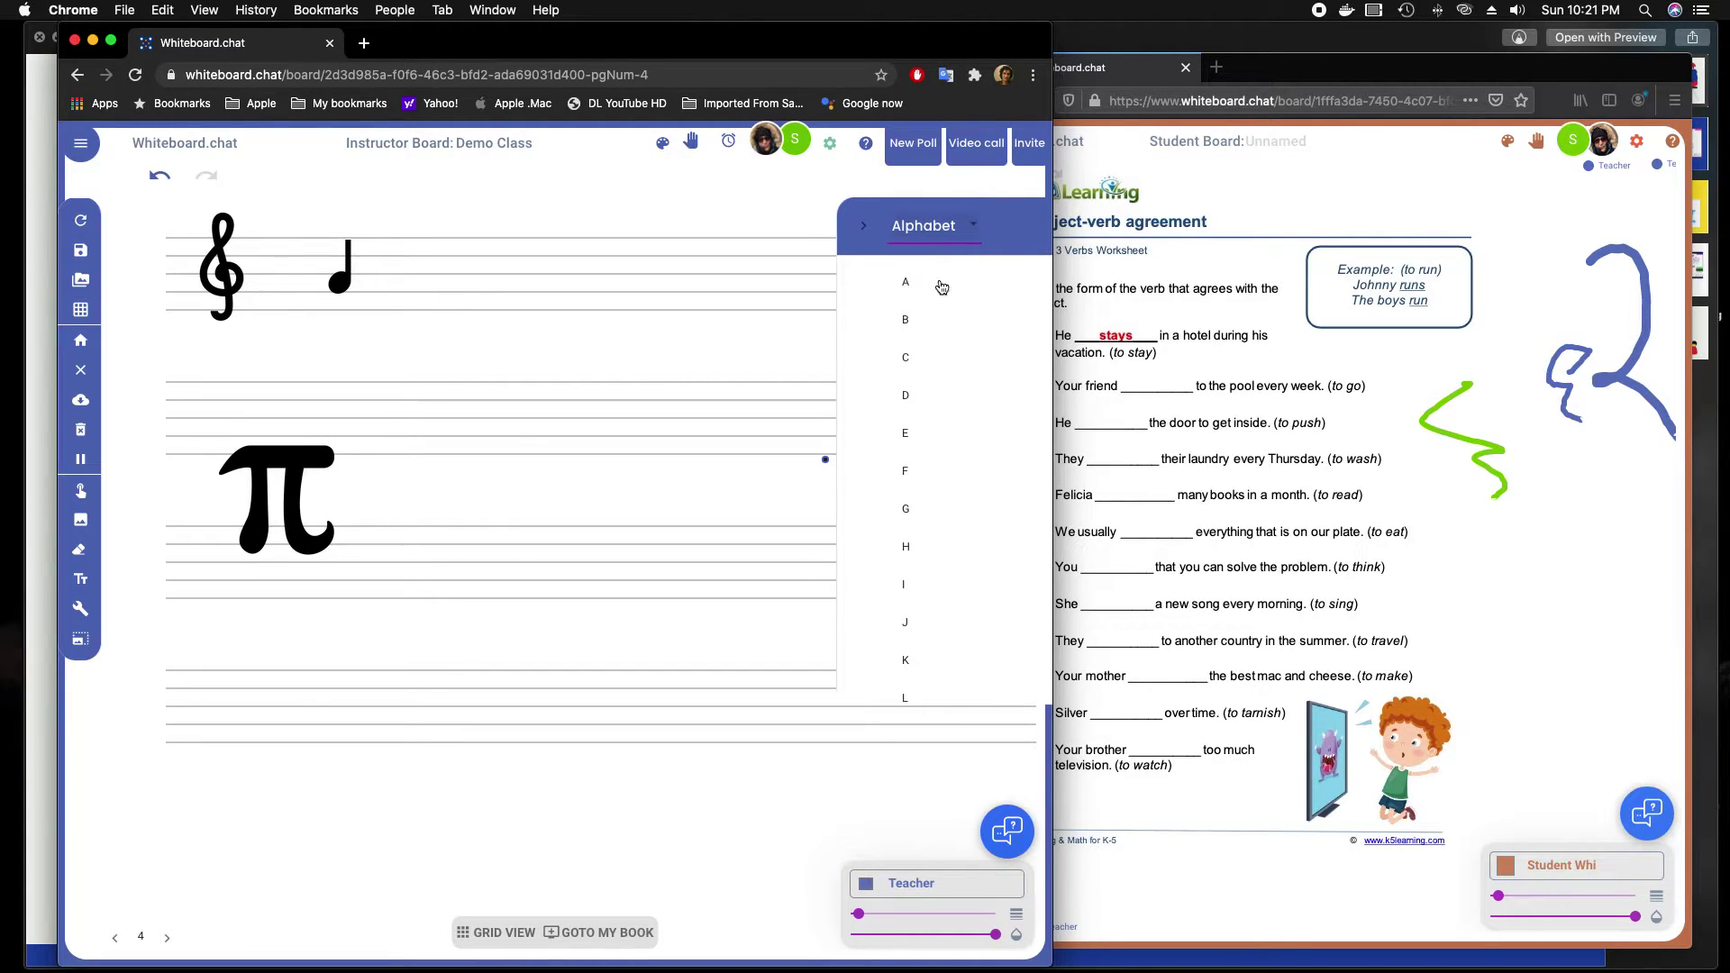
pyautogui.click(909, 364)
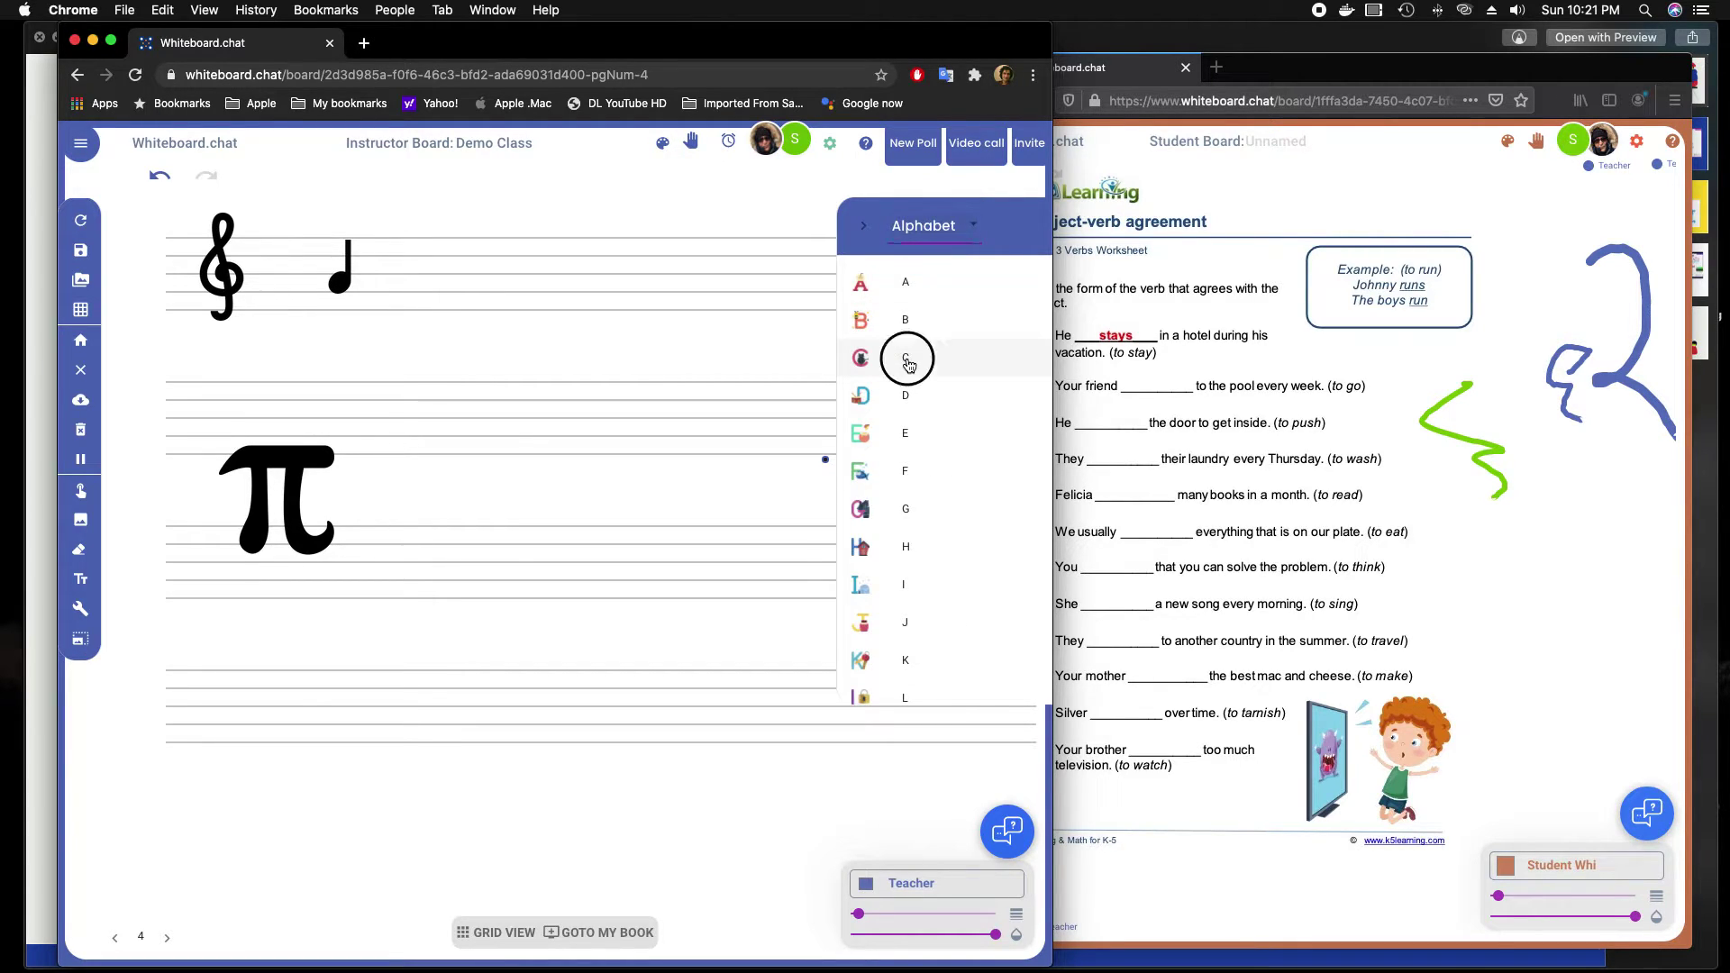
pyautogui.click(517, 416)
pyautogui.click(629, 410)
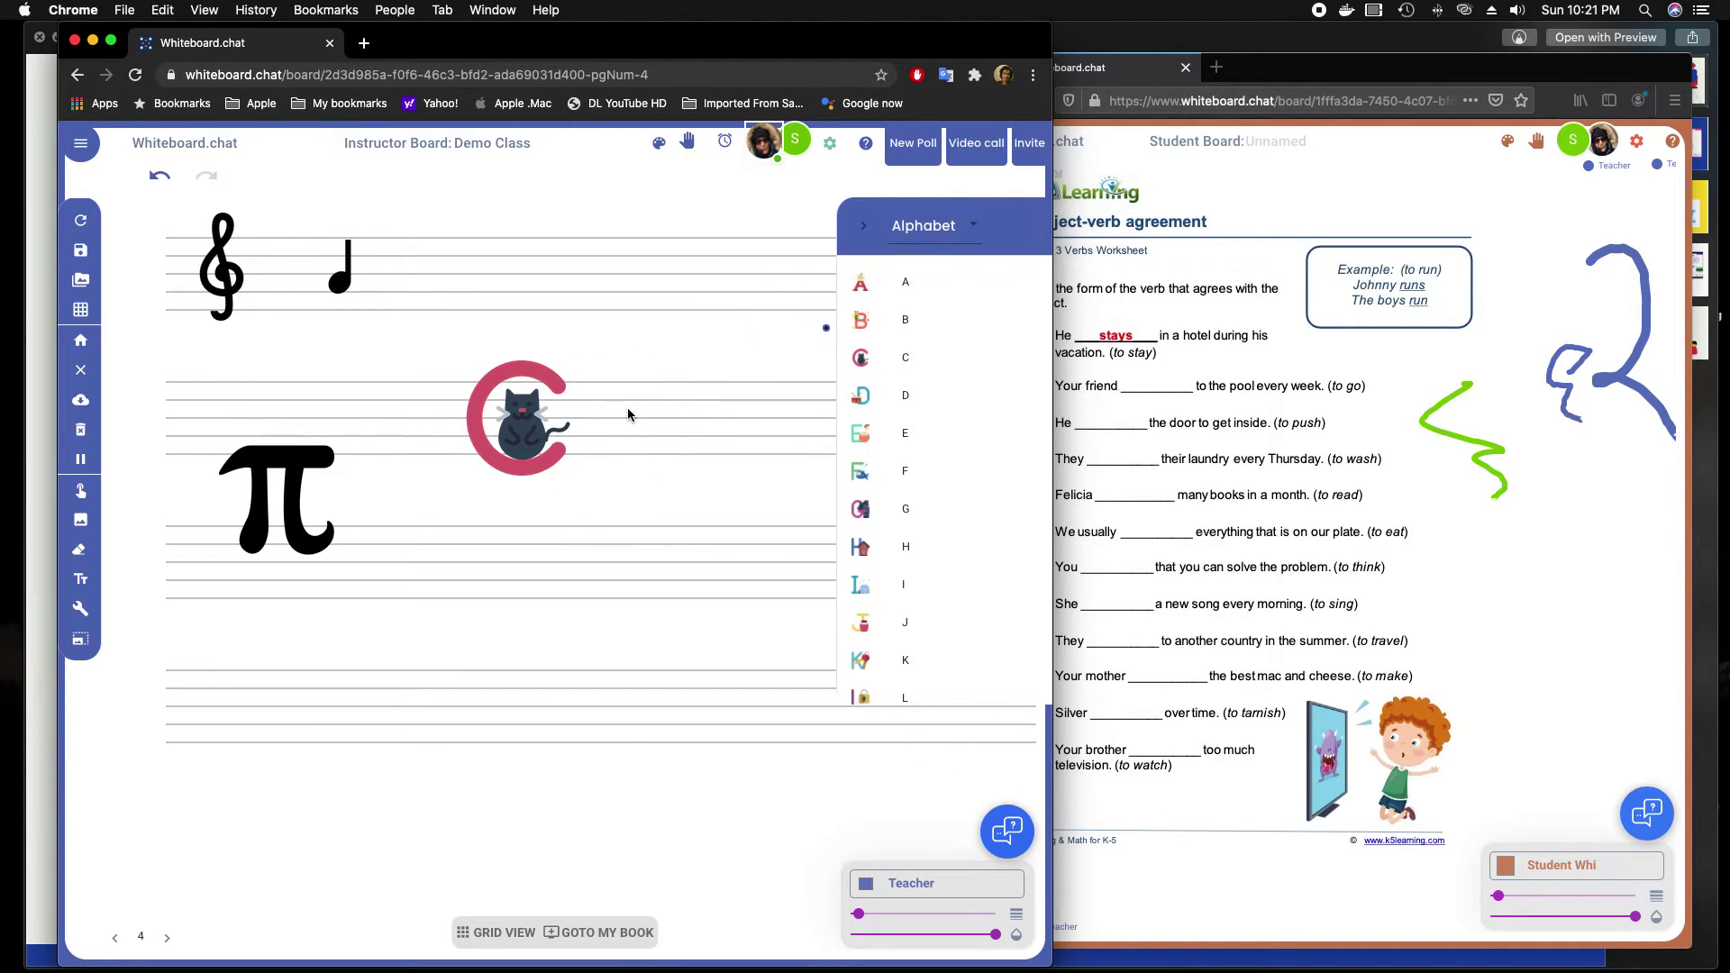
pyautogui.scroll(-10, 868, 506)
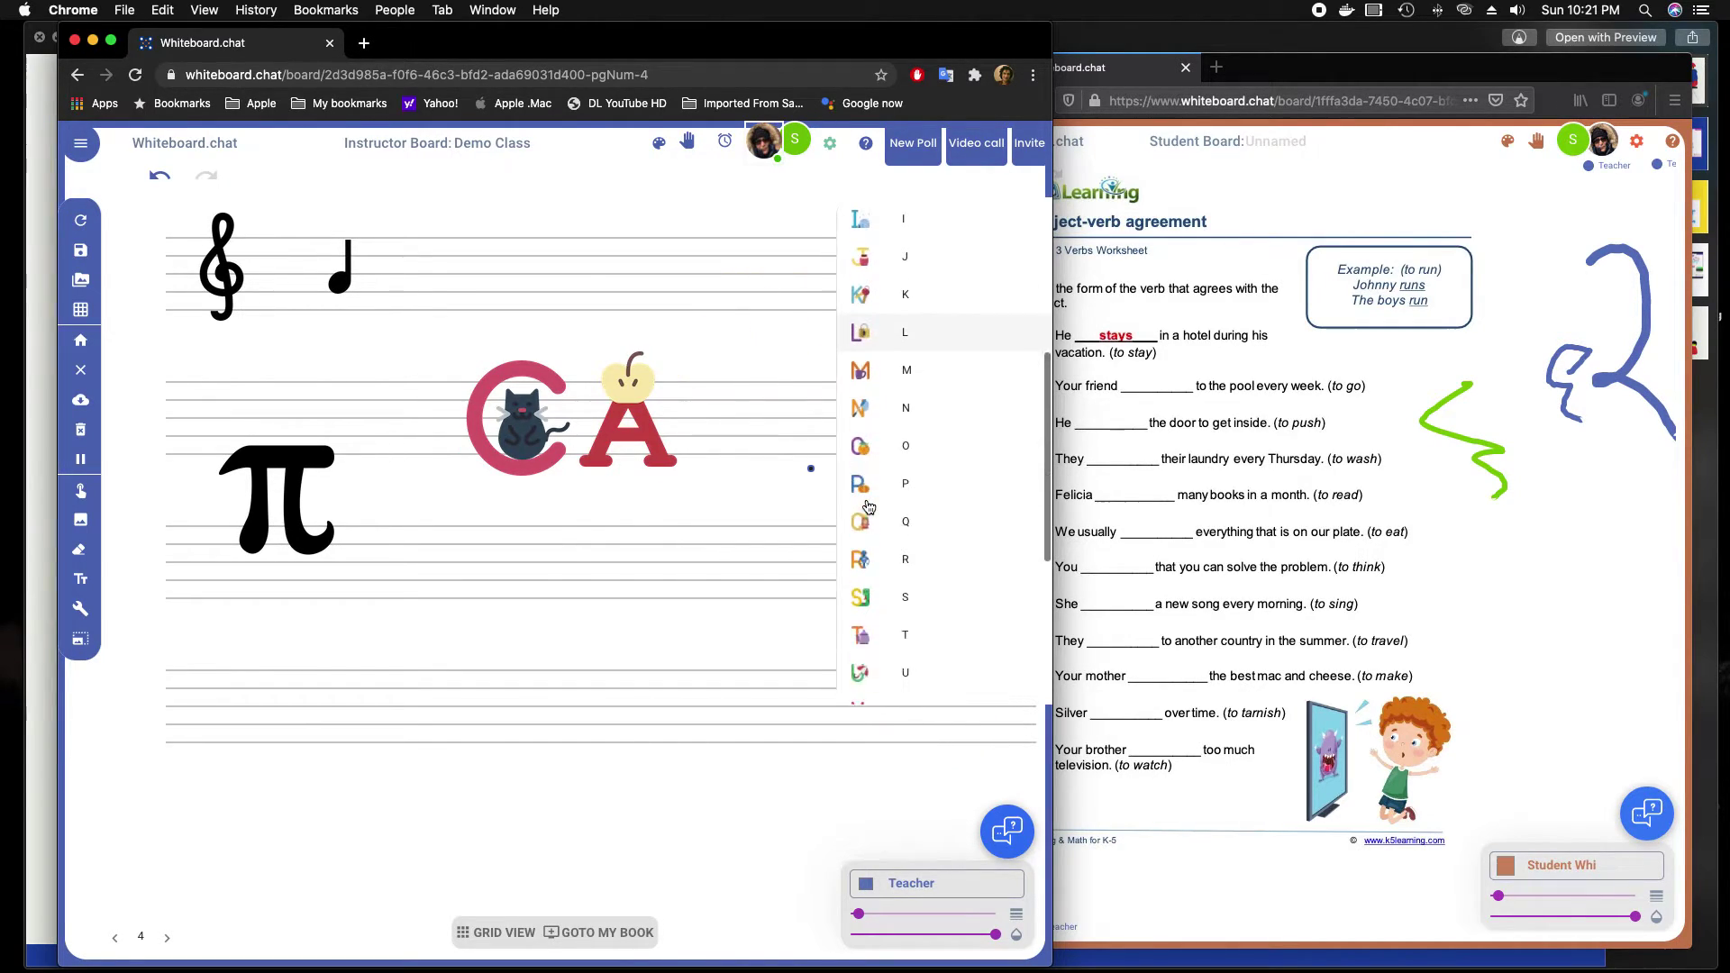
pyautogui.click(860, 401)
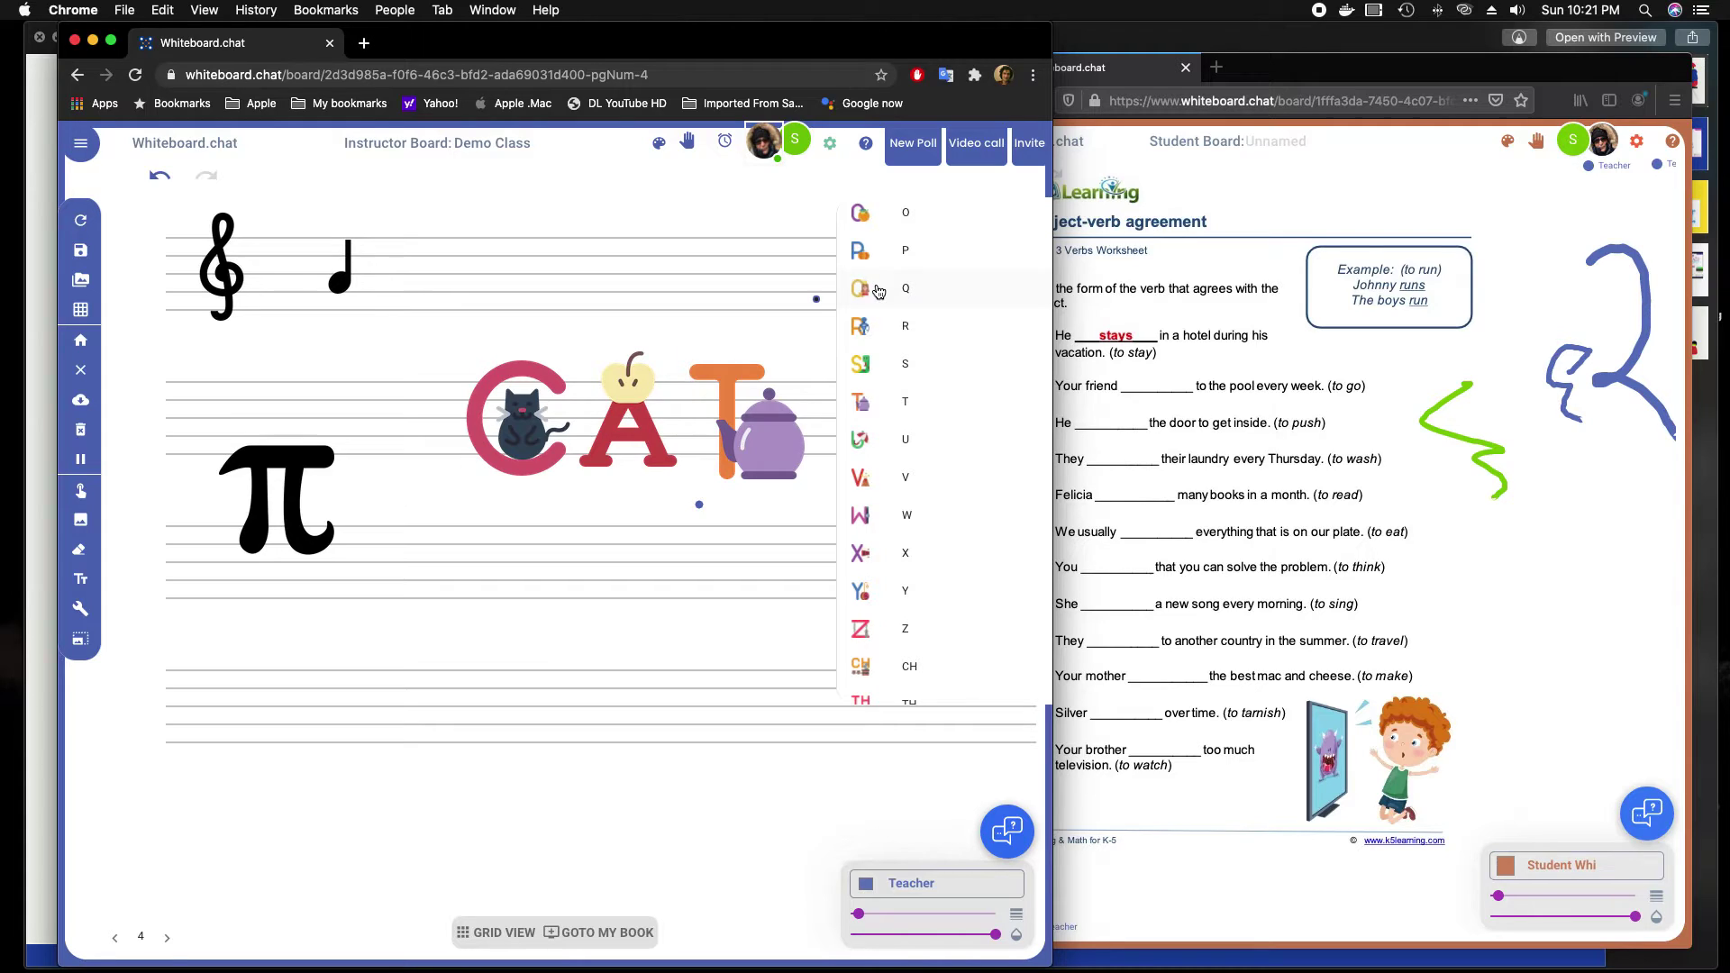
# - Close the Alphabet sticker panel and underline CAT with a blue freehand line
pyautogui.scroll(7, 870, 288)
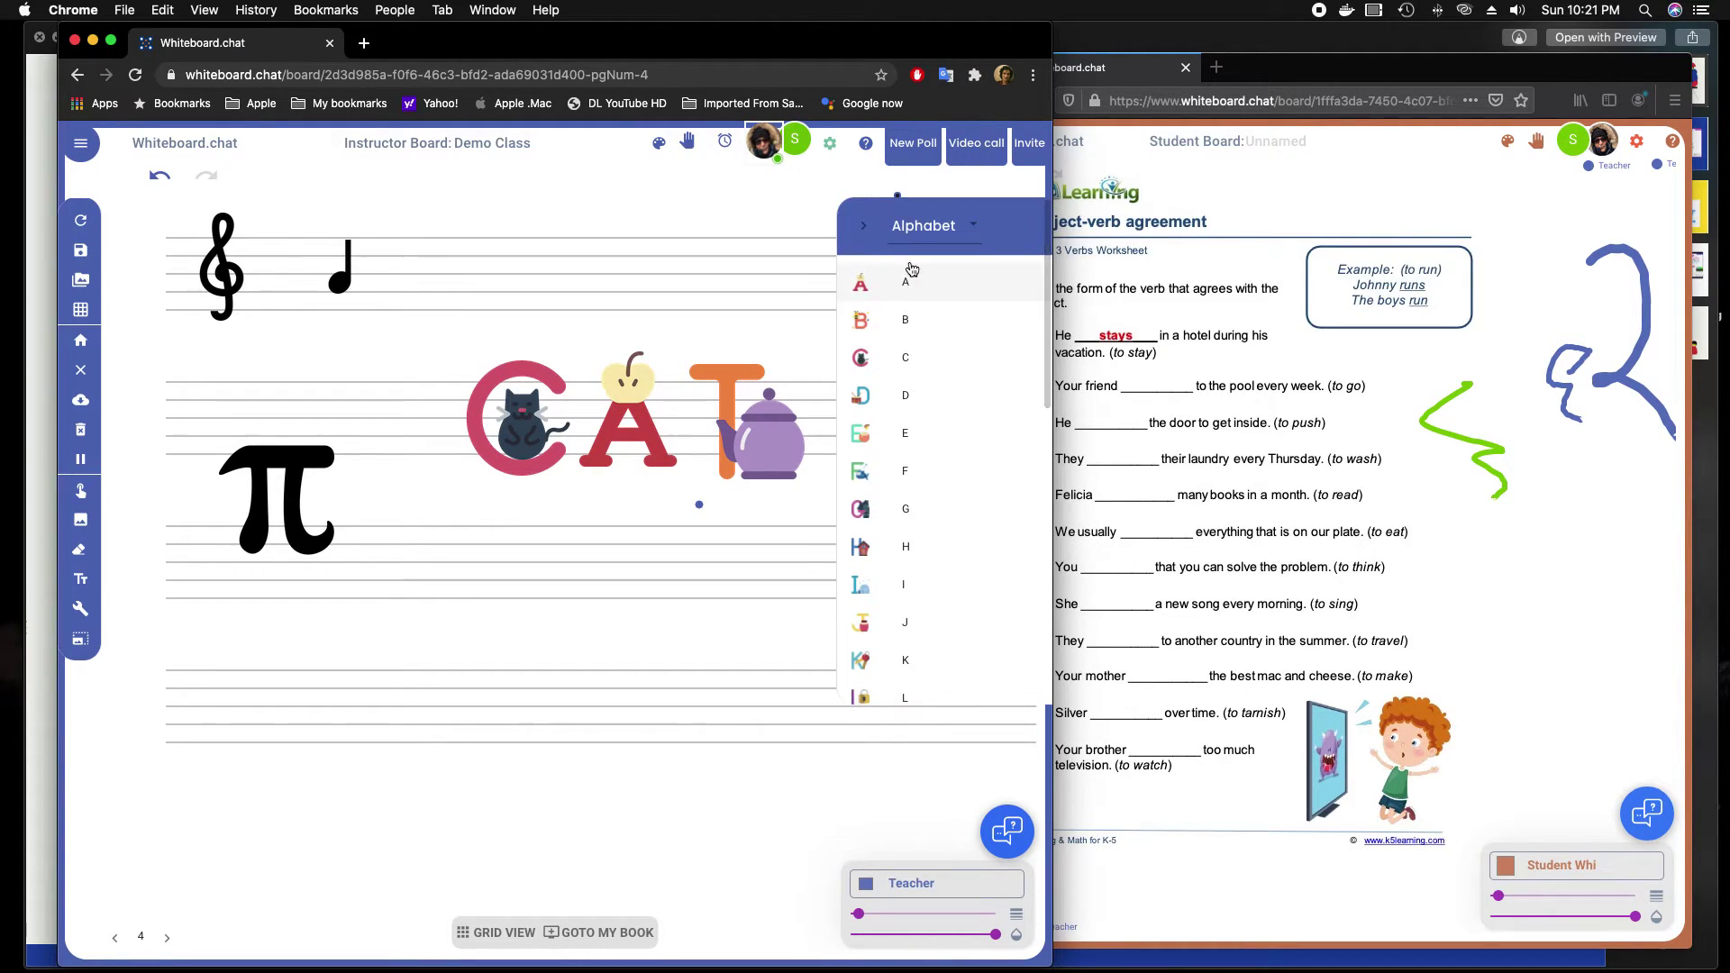
pyautogui.click(863, 232)
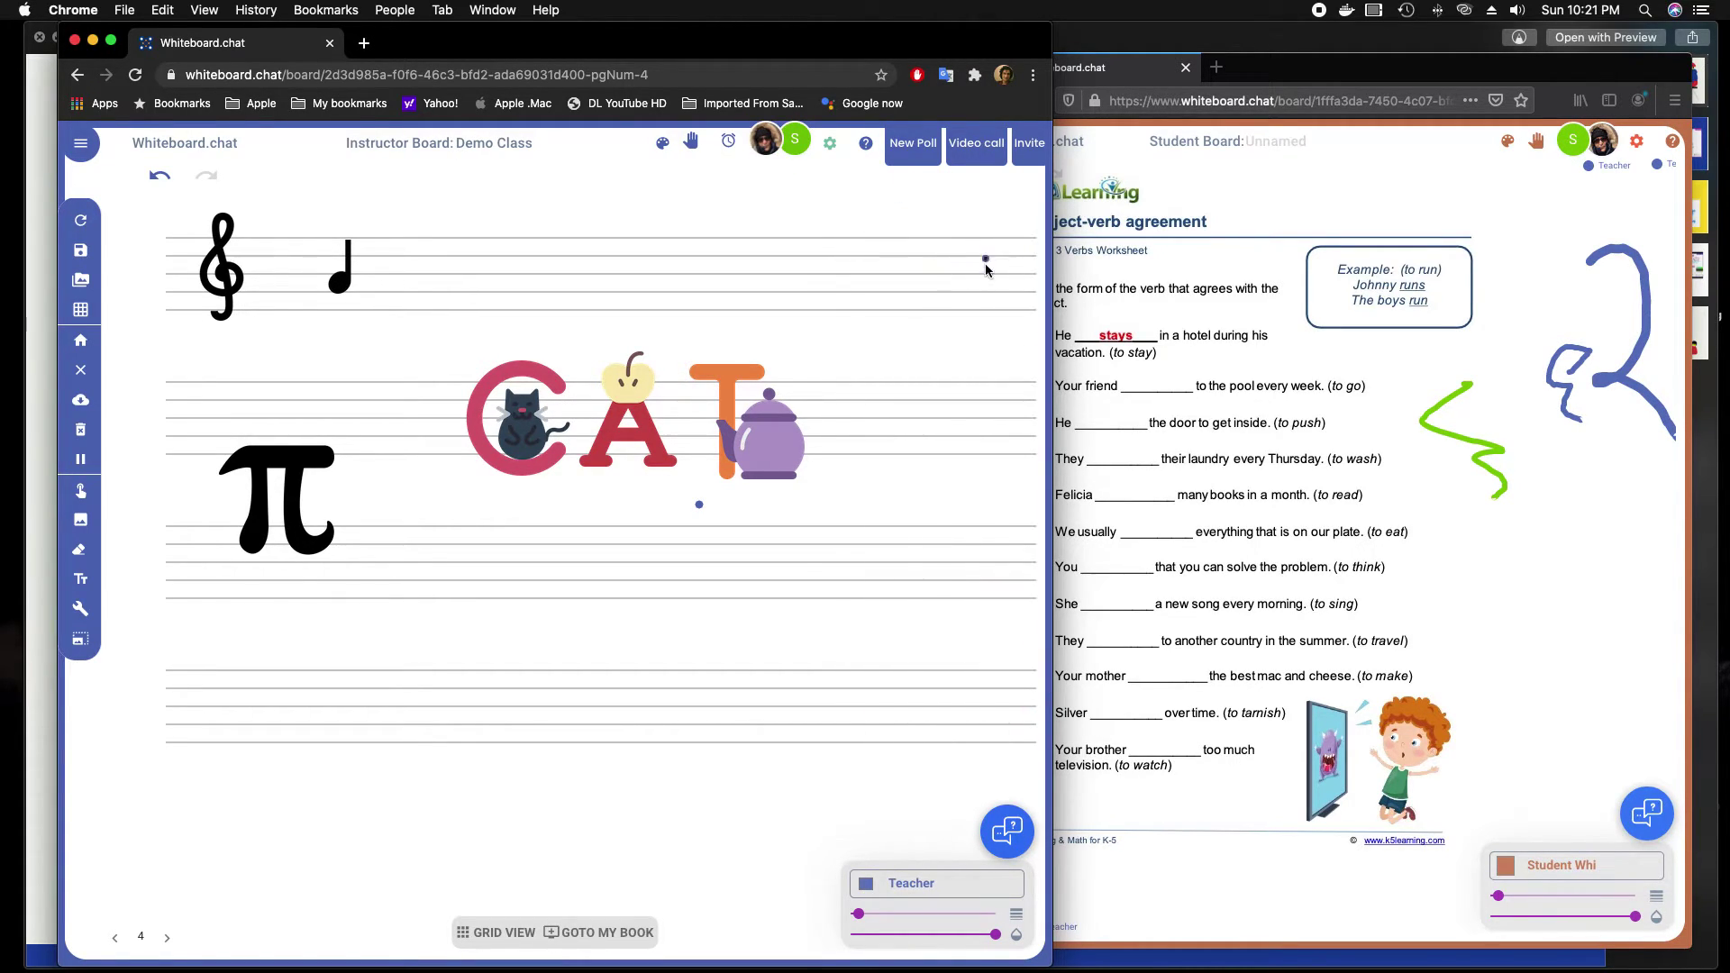
pyautogui.moveTo(484, 503); pyautogui.dragTo(793, 510)
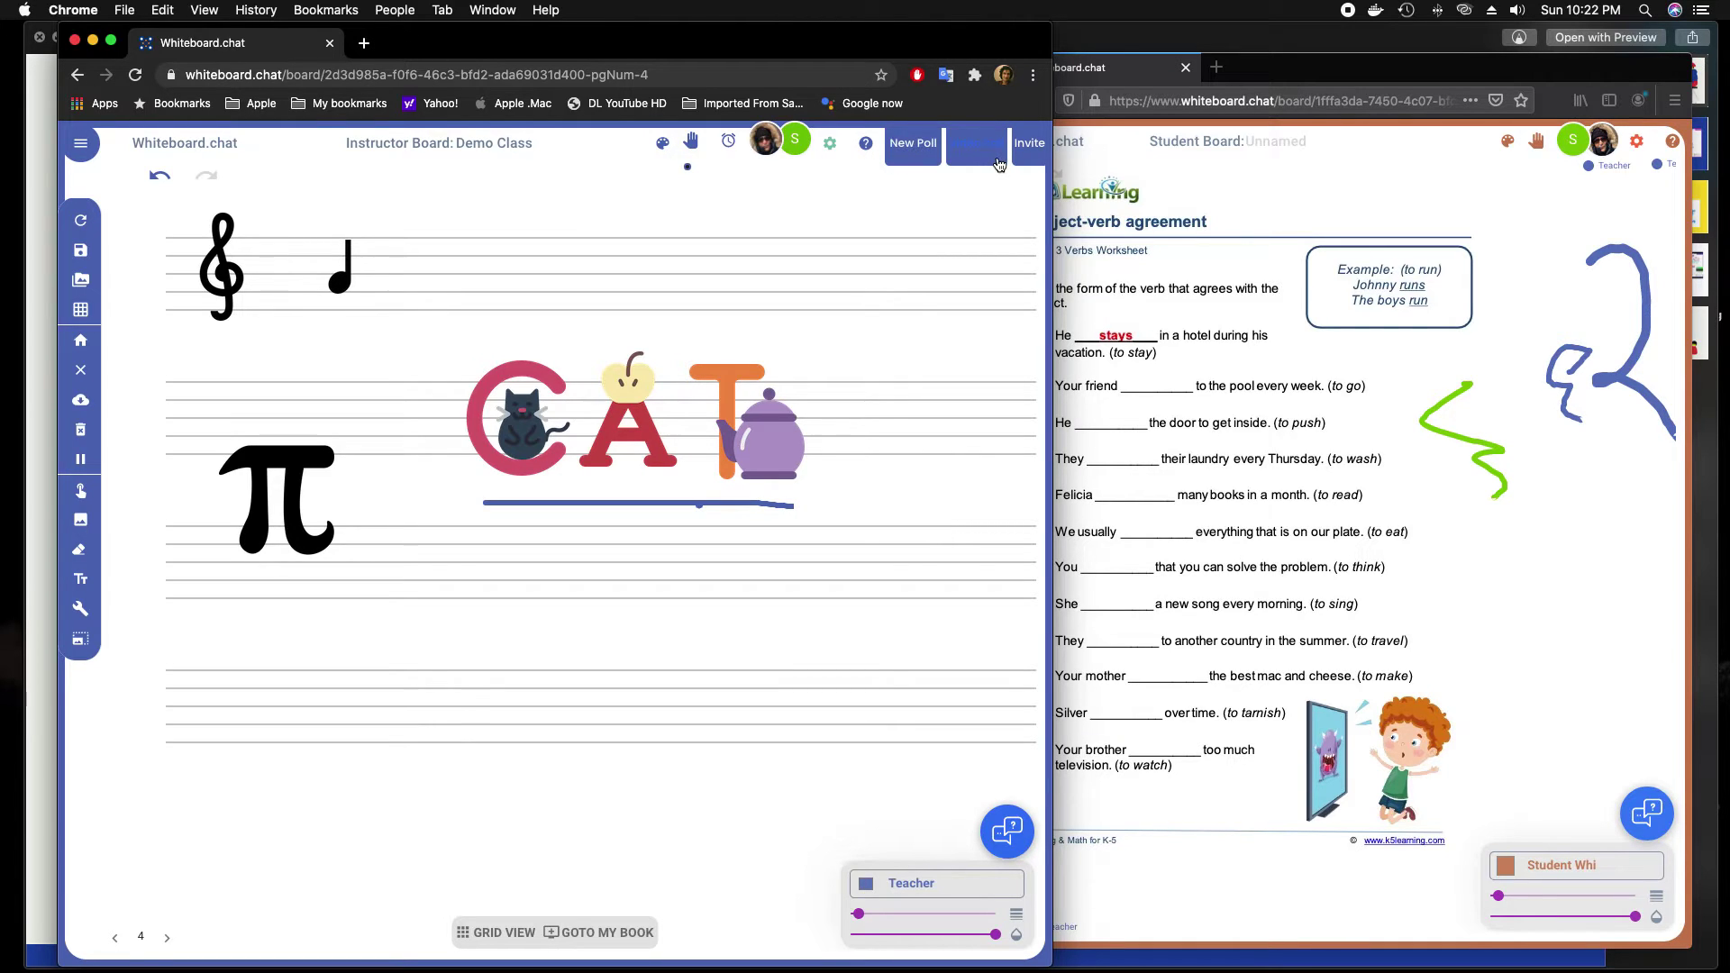
# - Start a new poll addressed to the student with Send Poll as the action
pyautogui.click(917, 146)
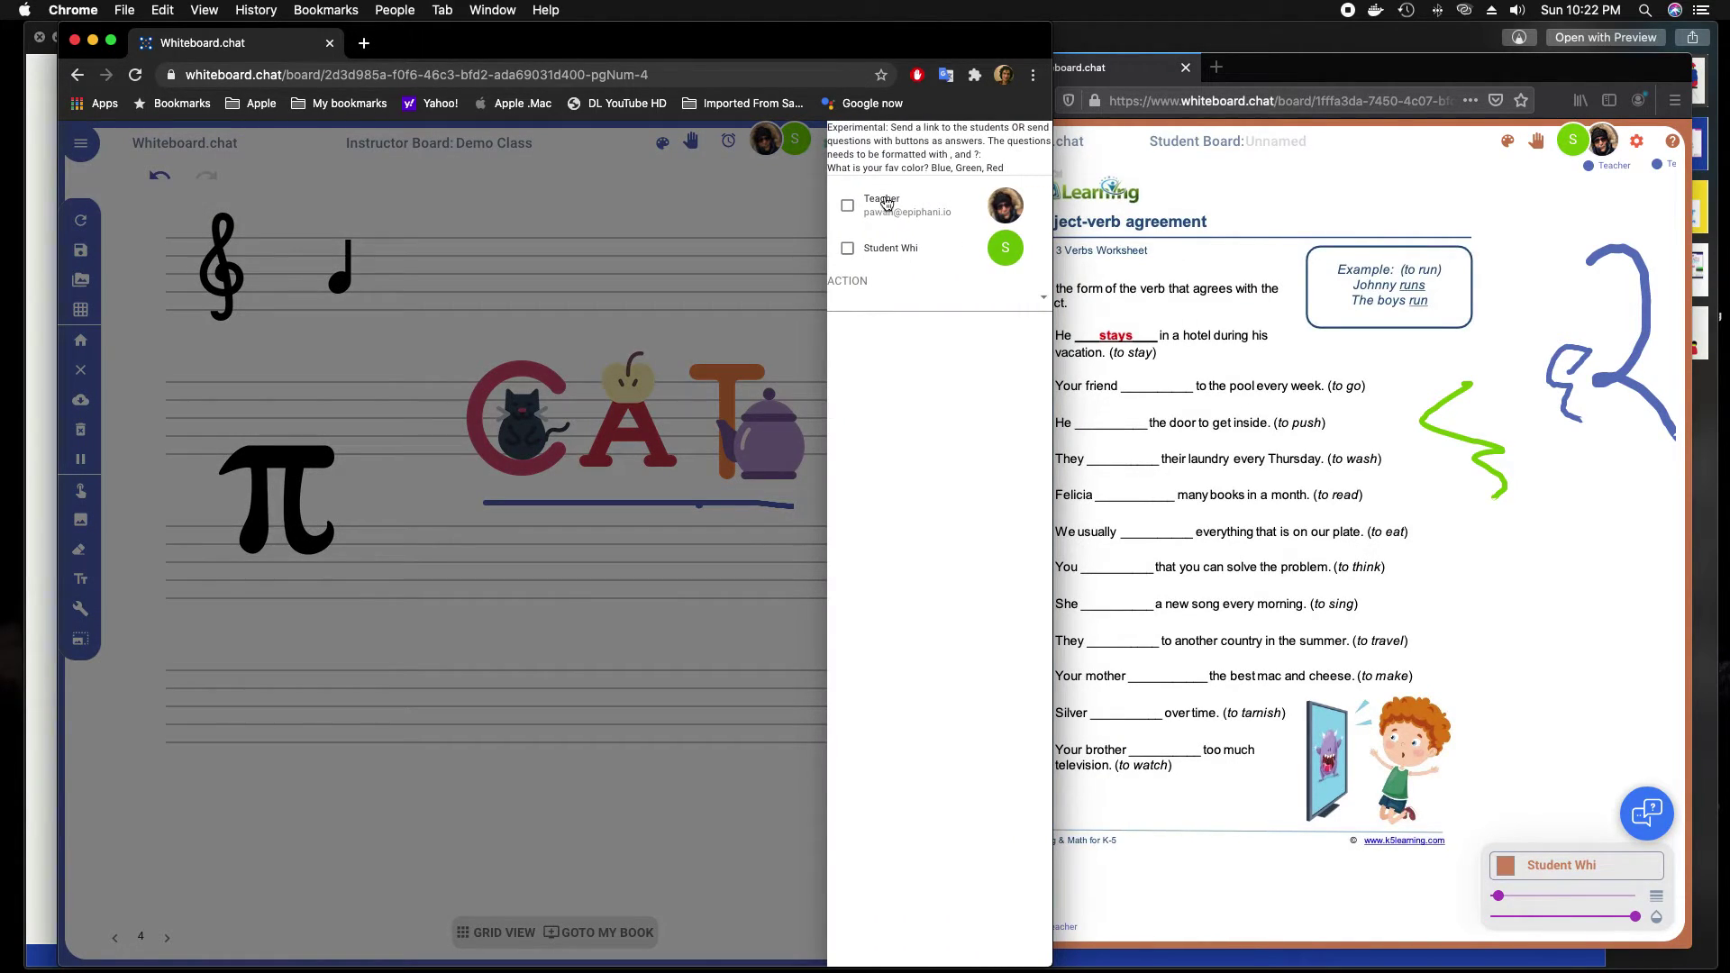
pyautogui.click(847, 248)
pyautogui.click(882, 300)
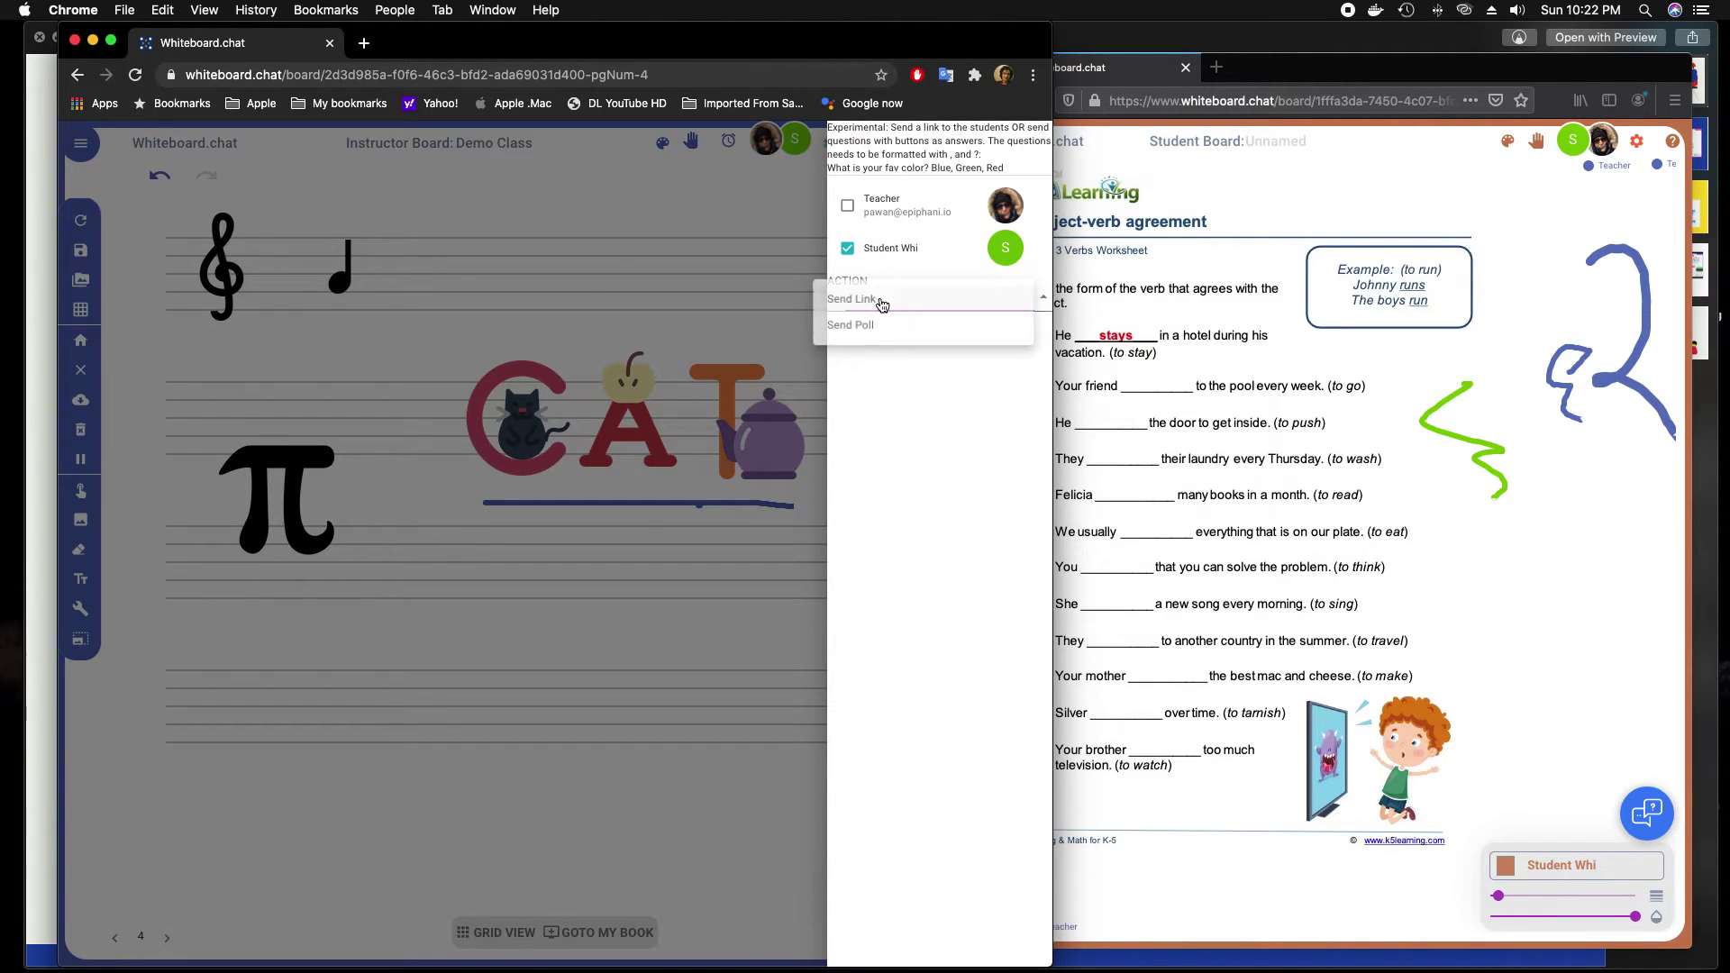
pyautogui.click(879, 323)
pyautogui.click(876, 332)
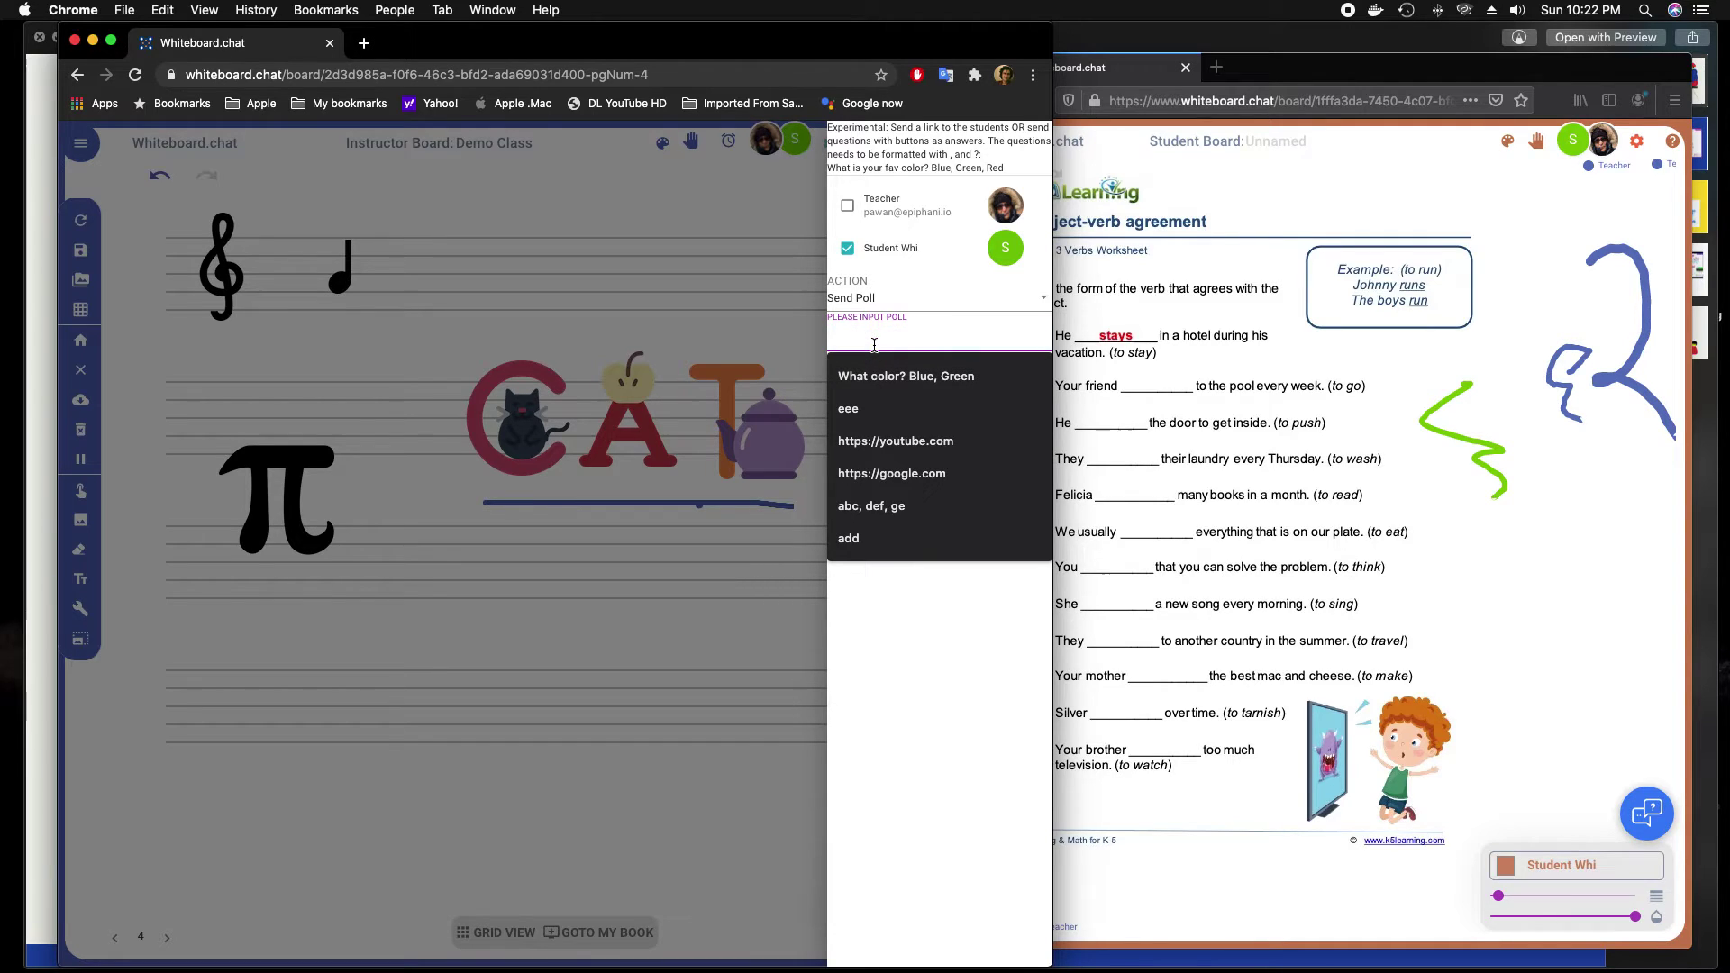
pyautogui.press('Return')
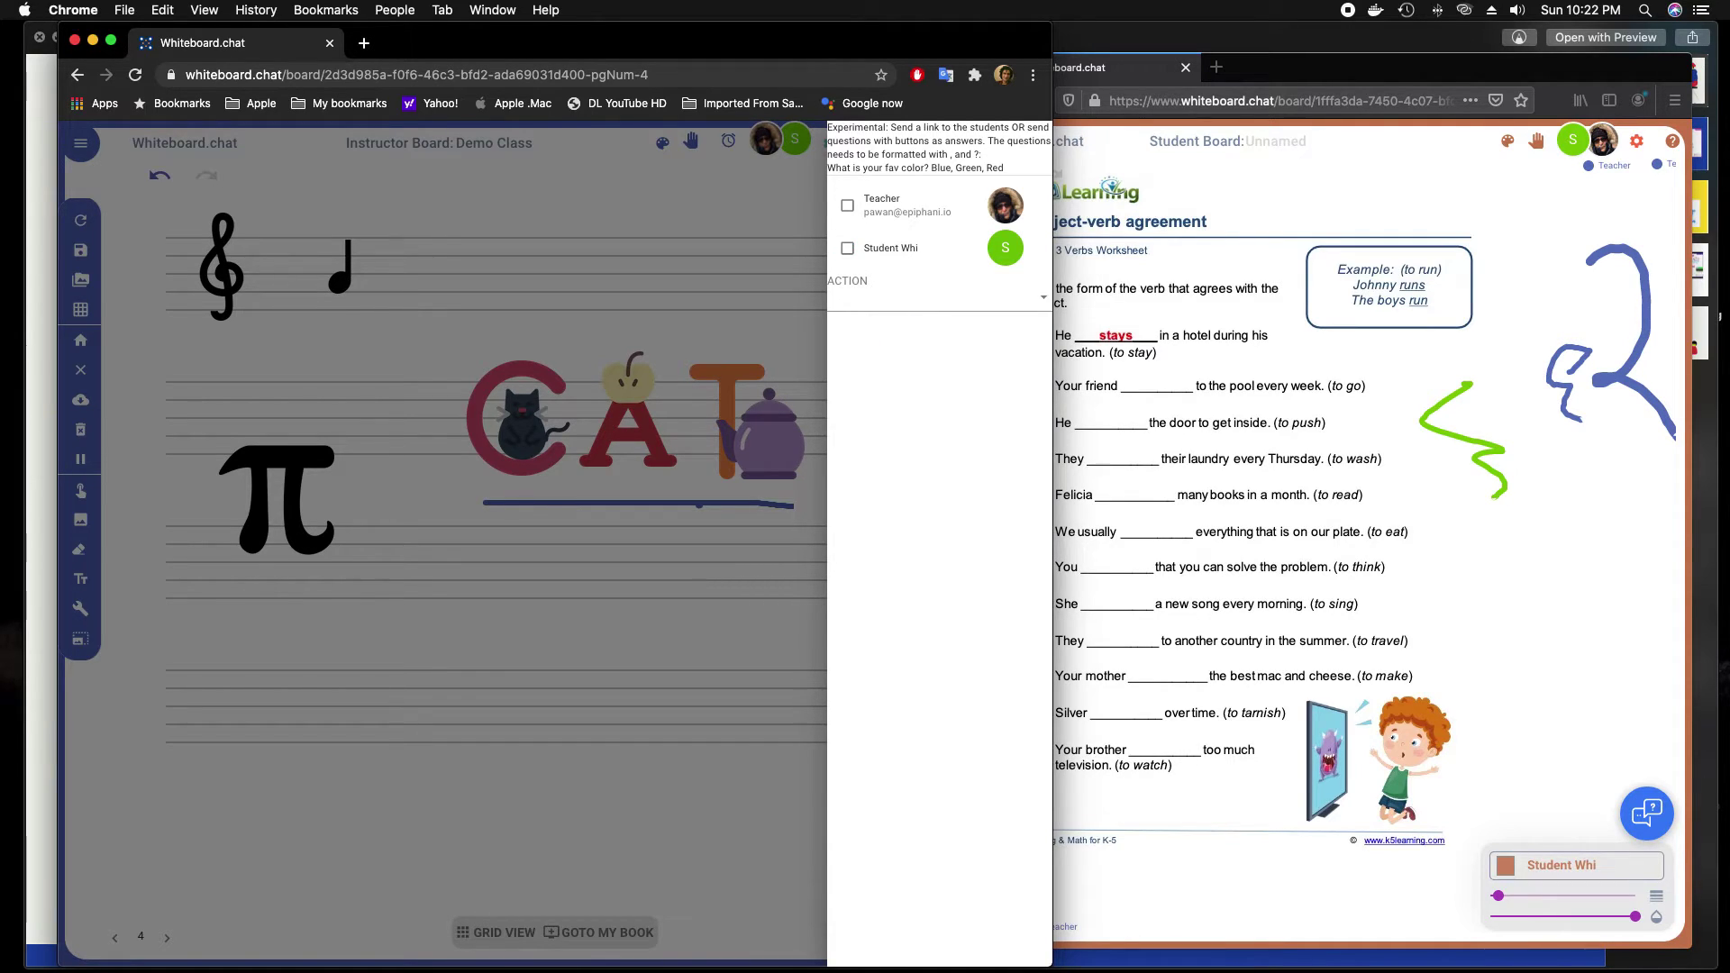
pyautogui.click(886, 300)
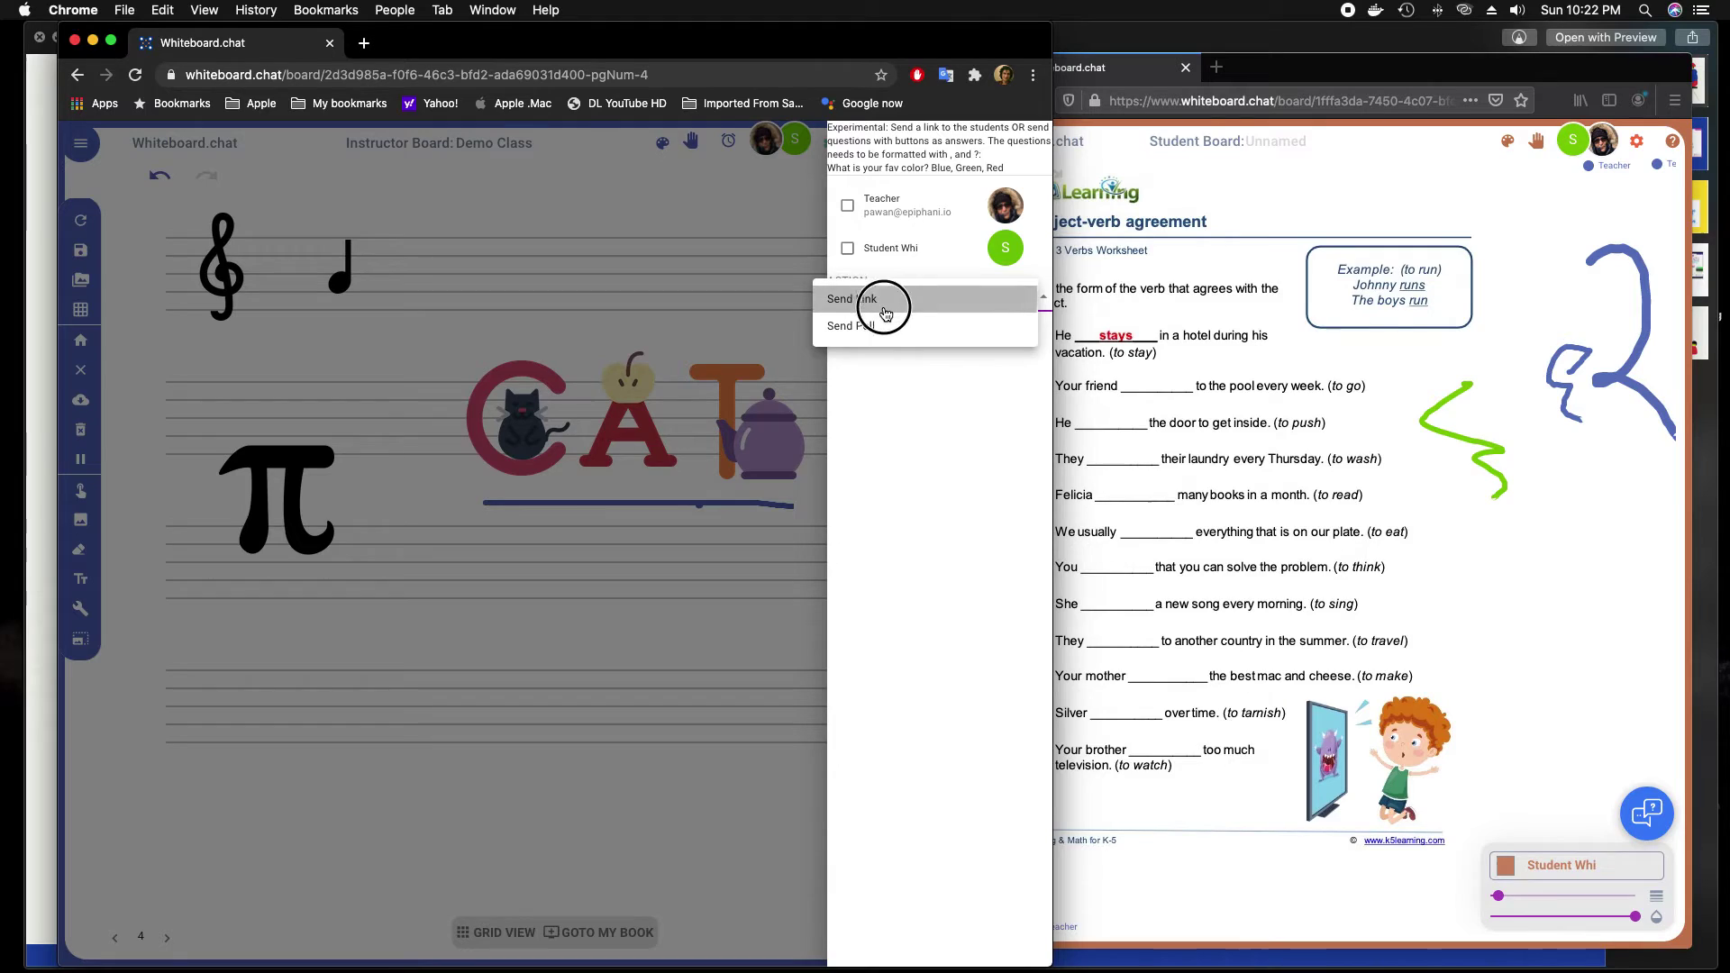
pyautogui.click(879, 326)
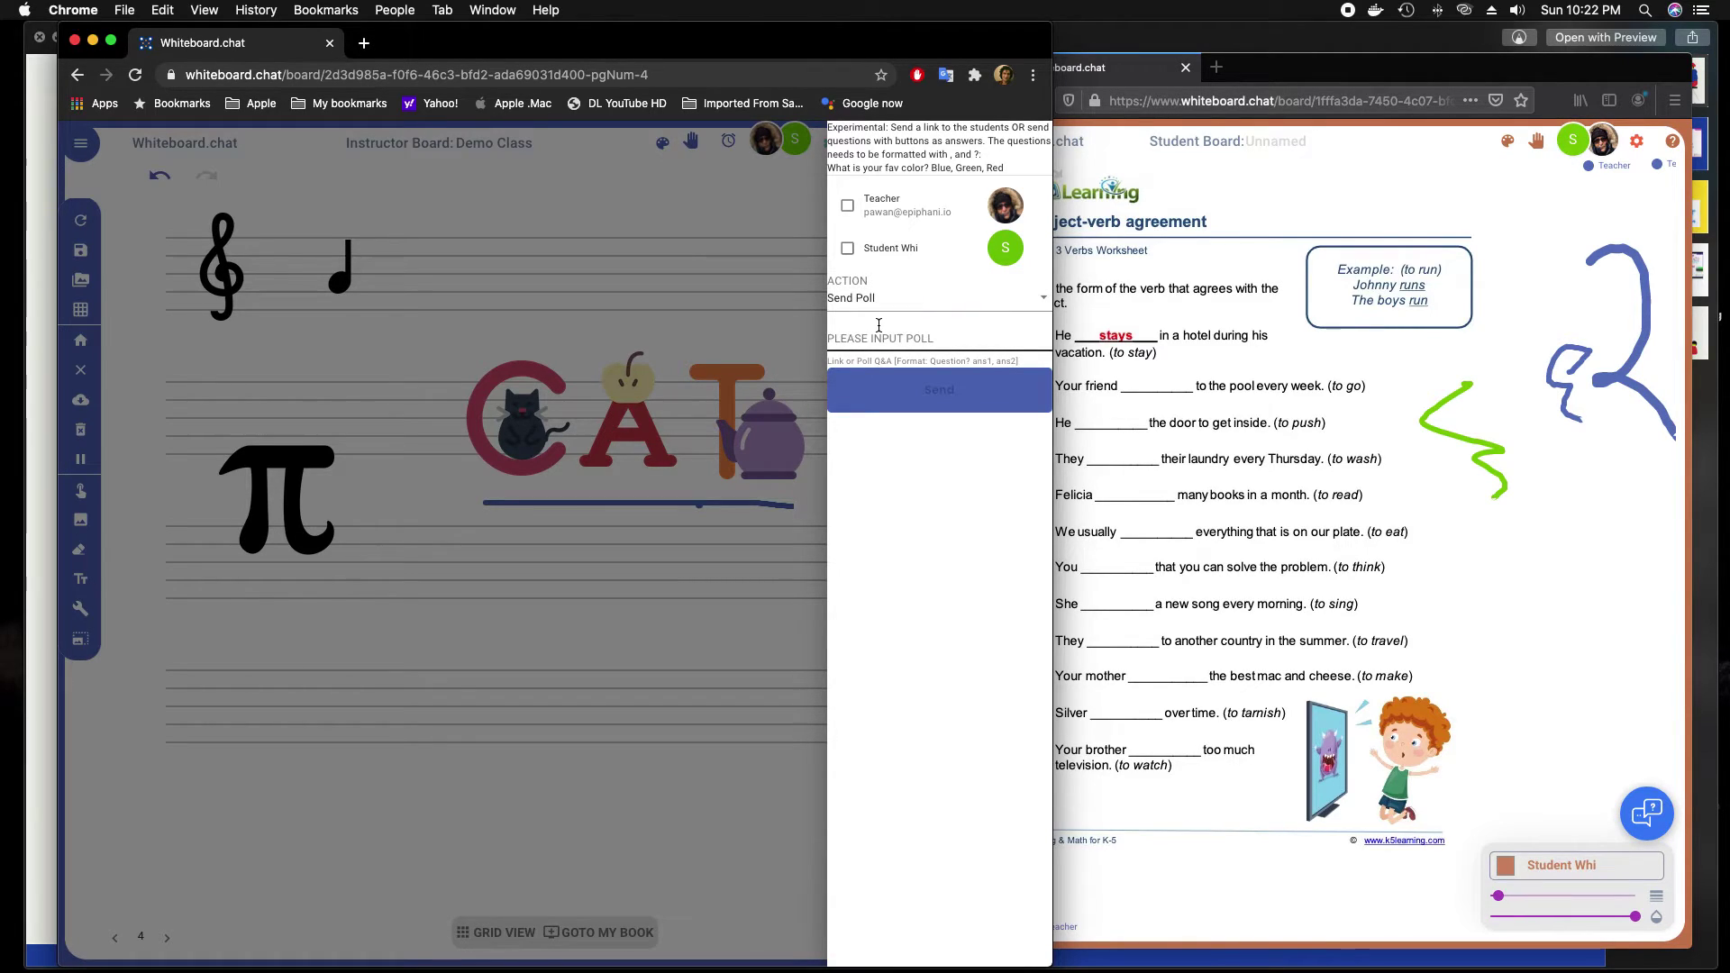
pyautogui.click(878, 326)
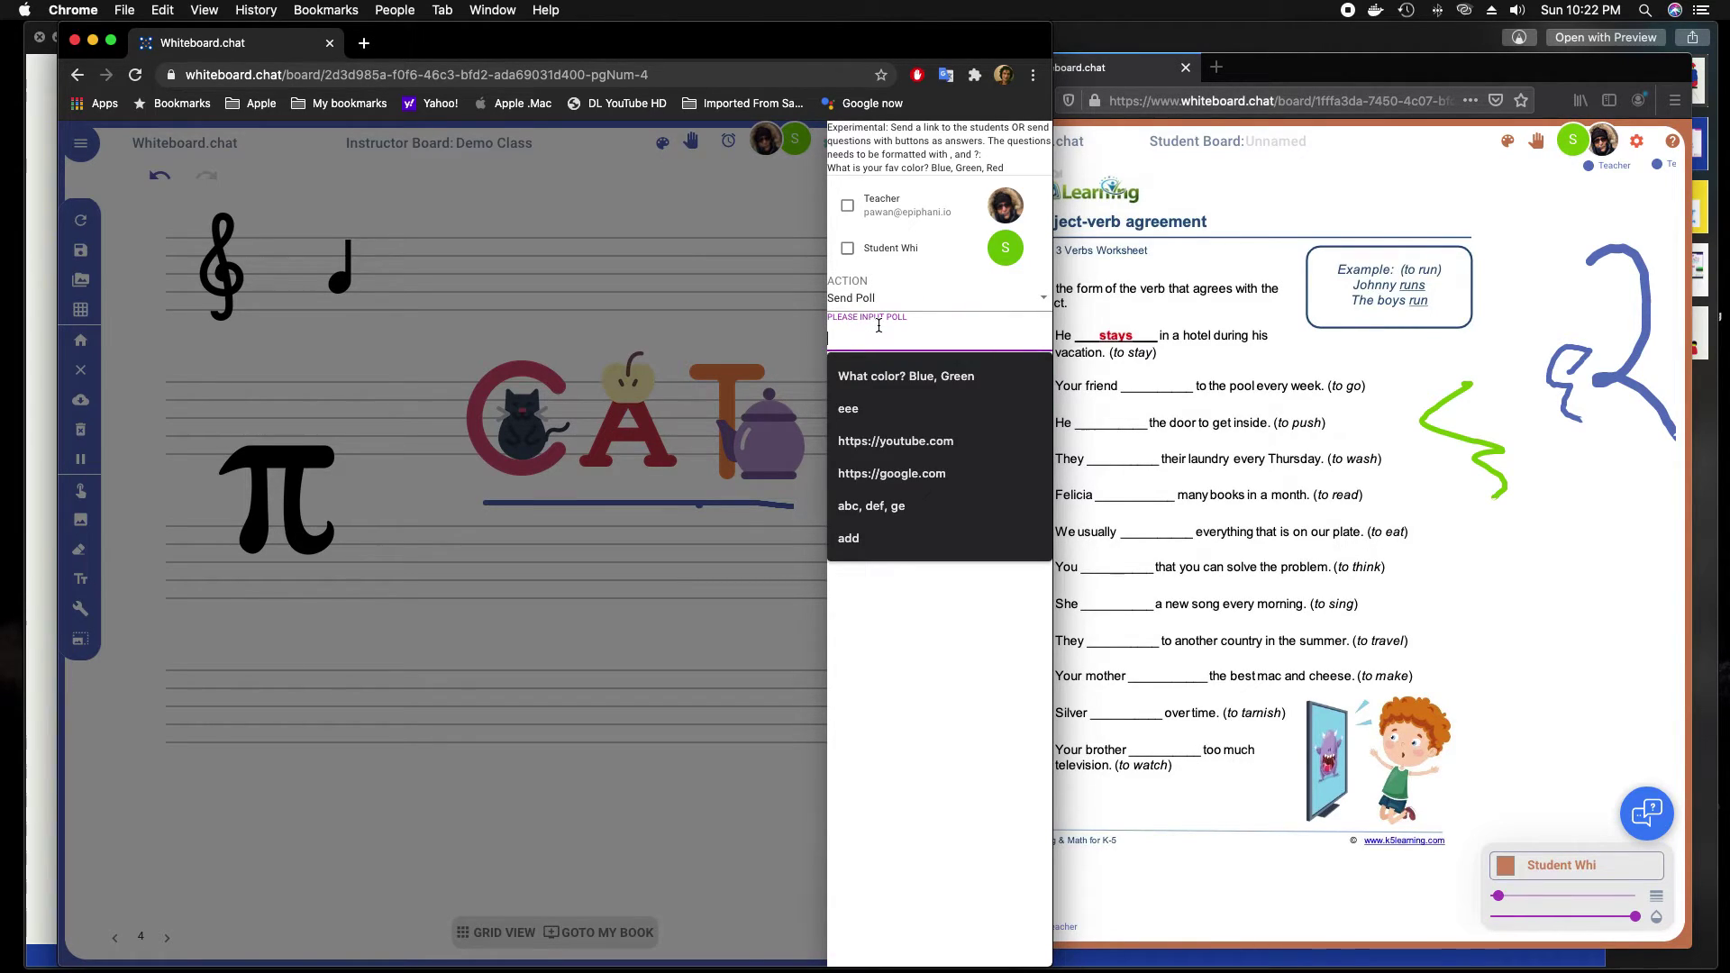
# - Ask 'What color do you lk?' with Blue and Green choices and send it to the student
pyautogui.write('What col')
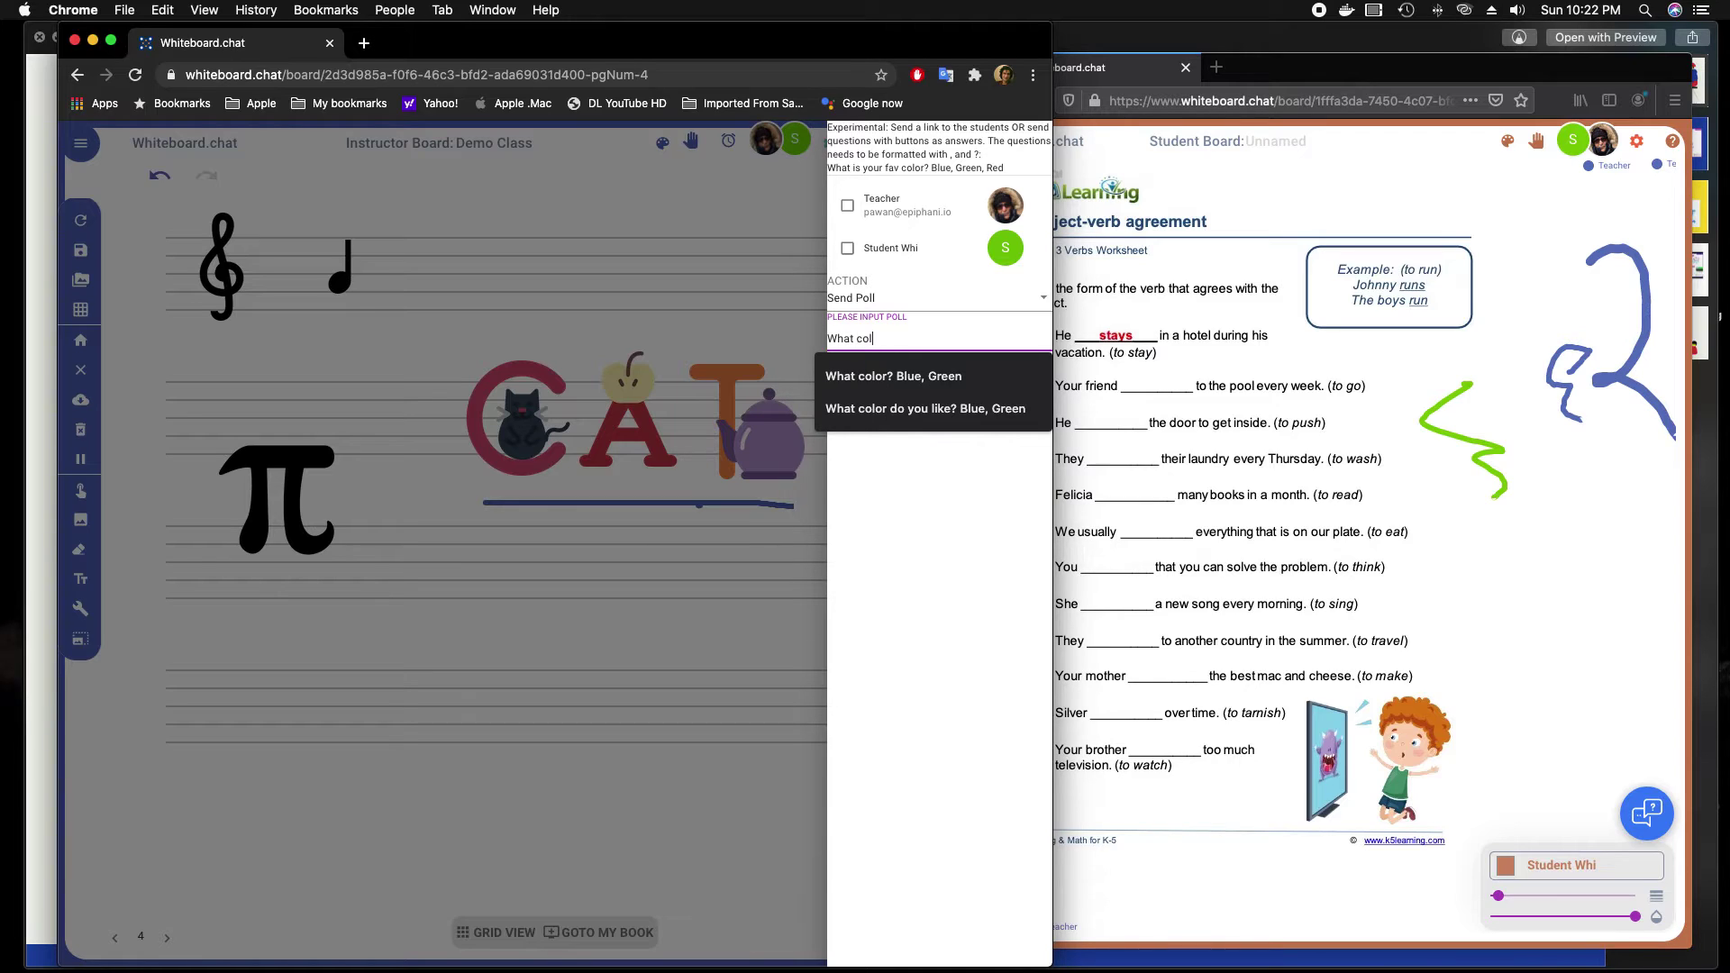
pyautogui.write('or do you kn')
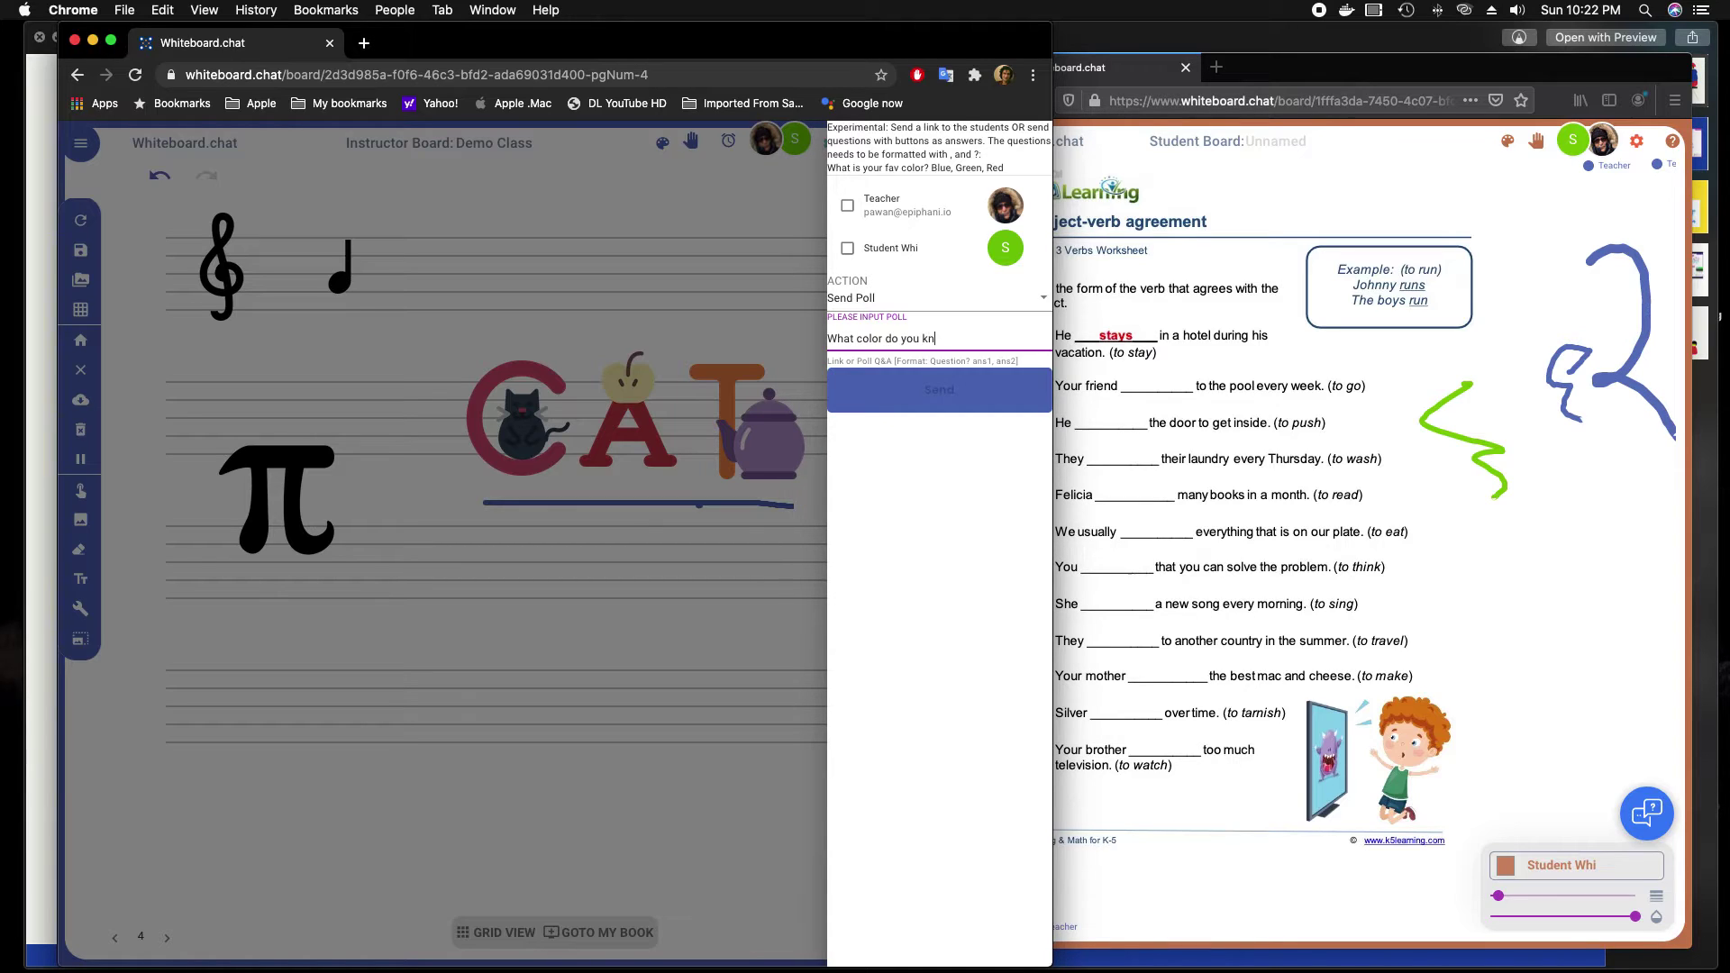
pyautogui.press('BackSpace')
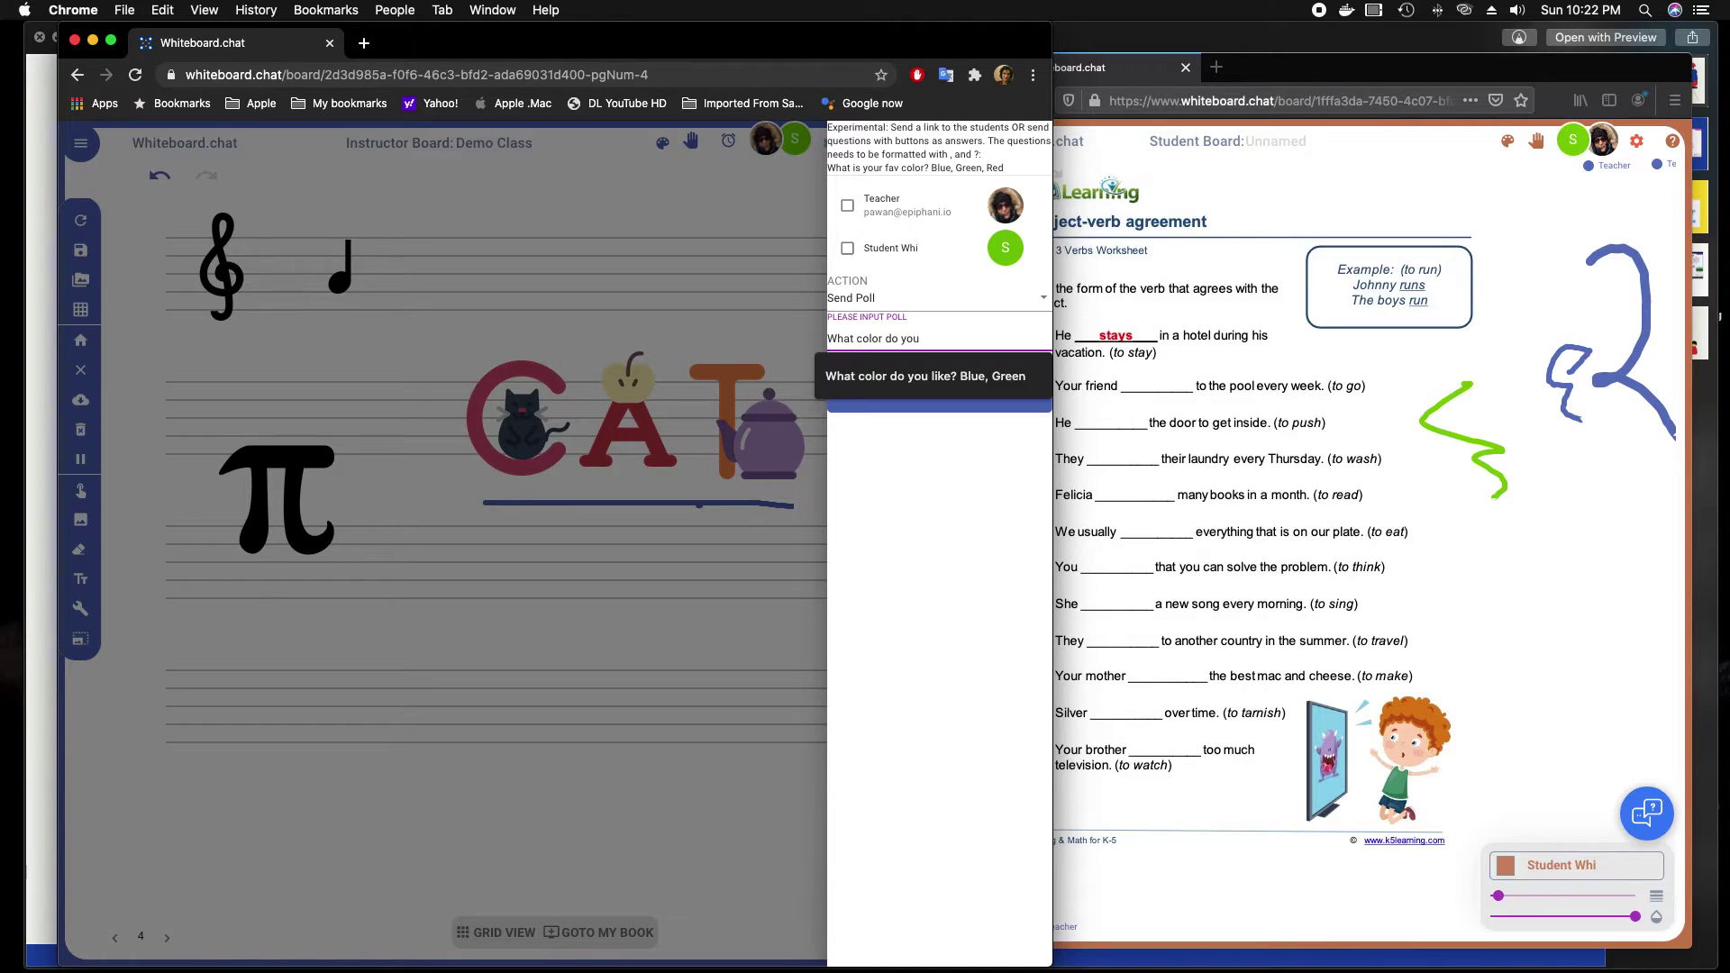
pyautogui.write('lk? Blue, Green')
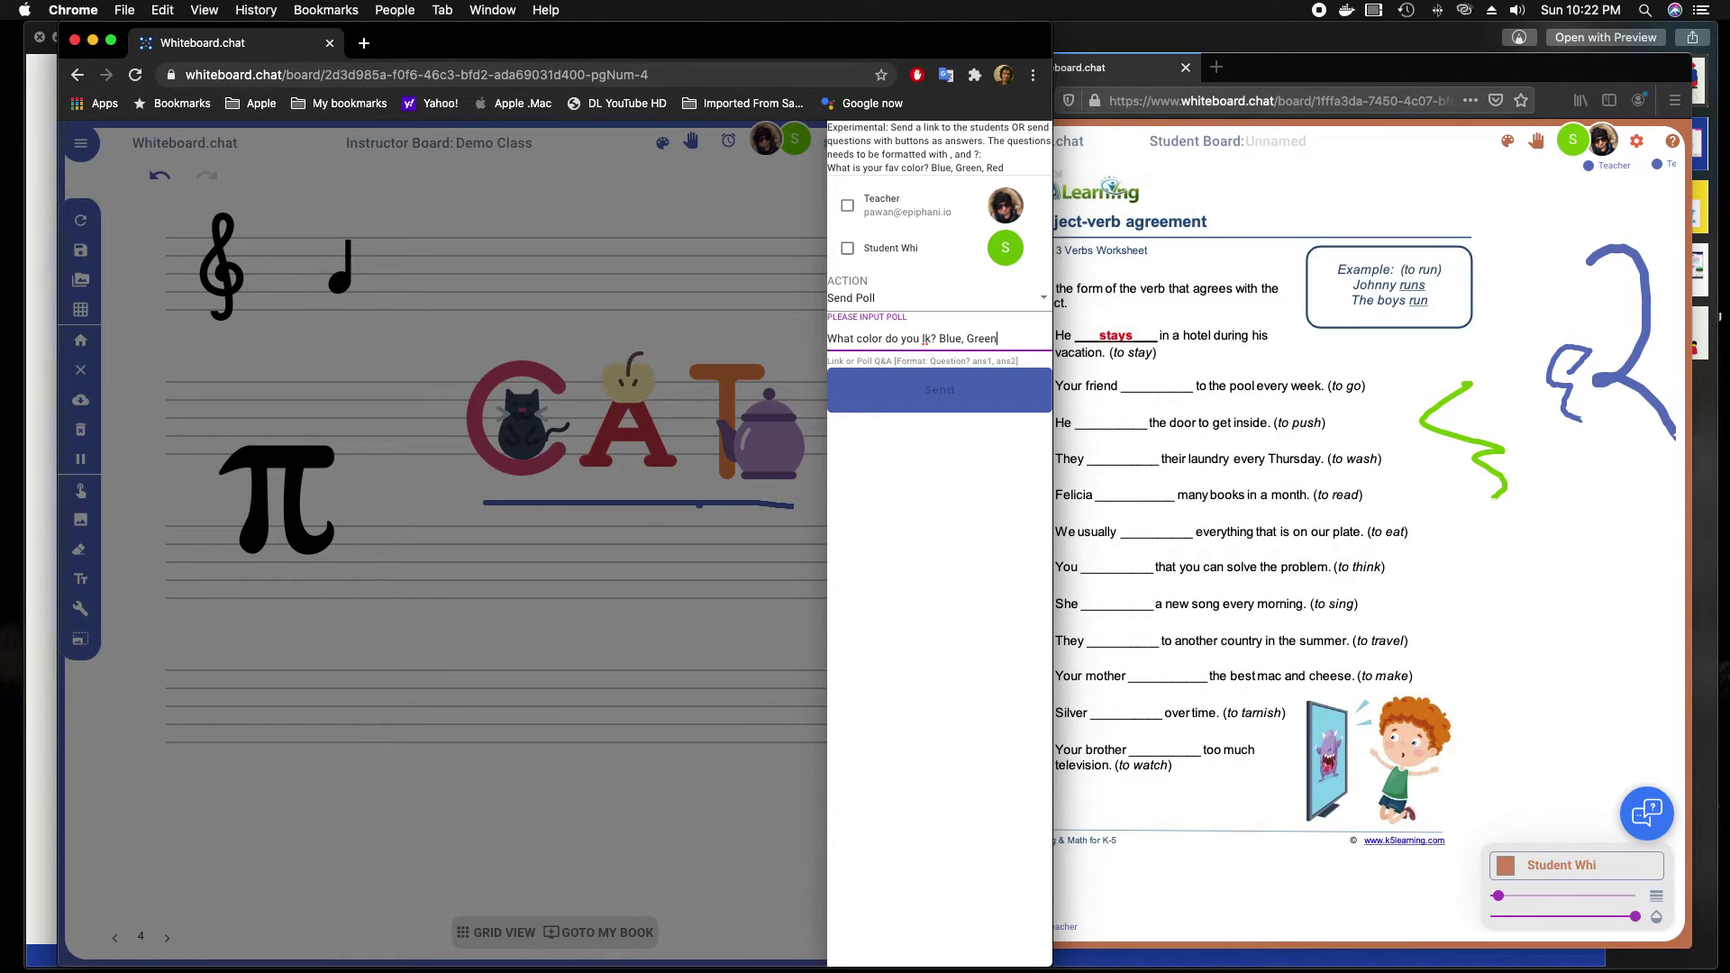
pyautogui.click(899, 395)
pyautogui.click(847, 249)
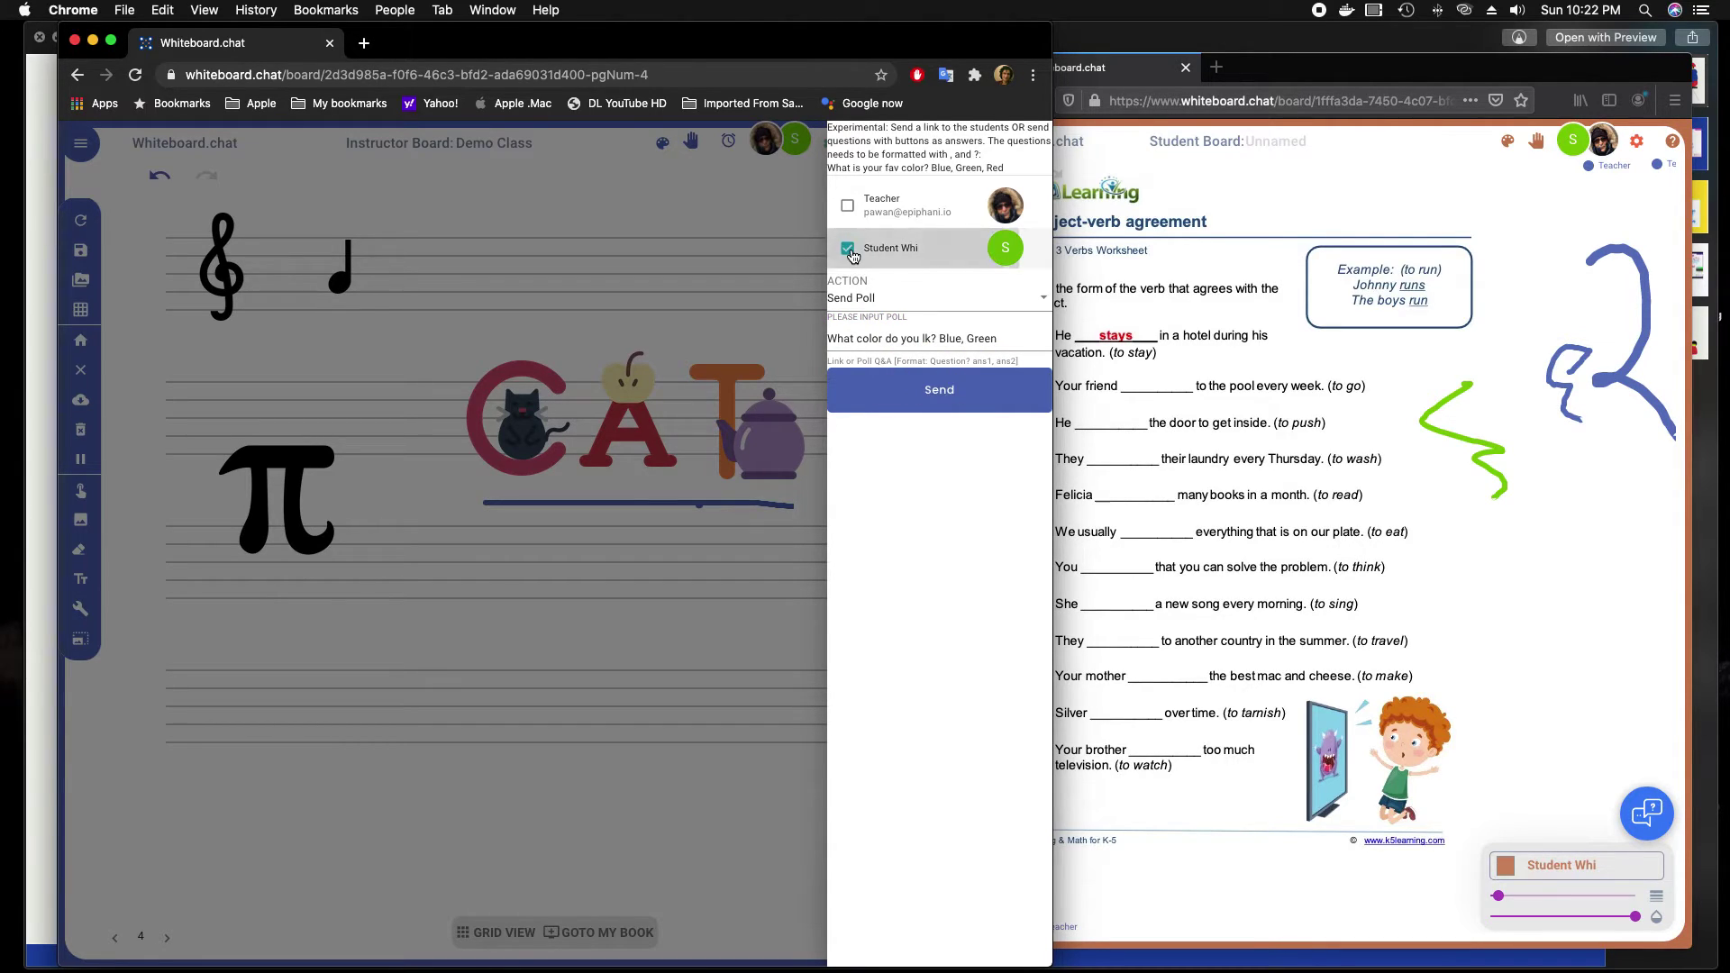
pyautogui.click(935, 397)
pyautogui.click(674, 586)
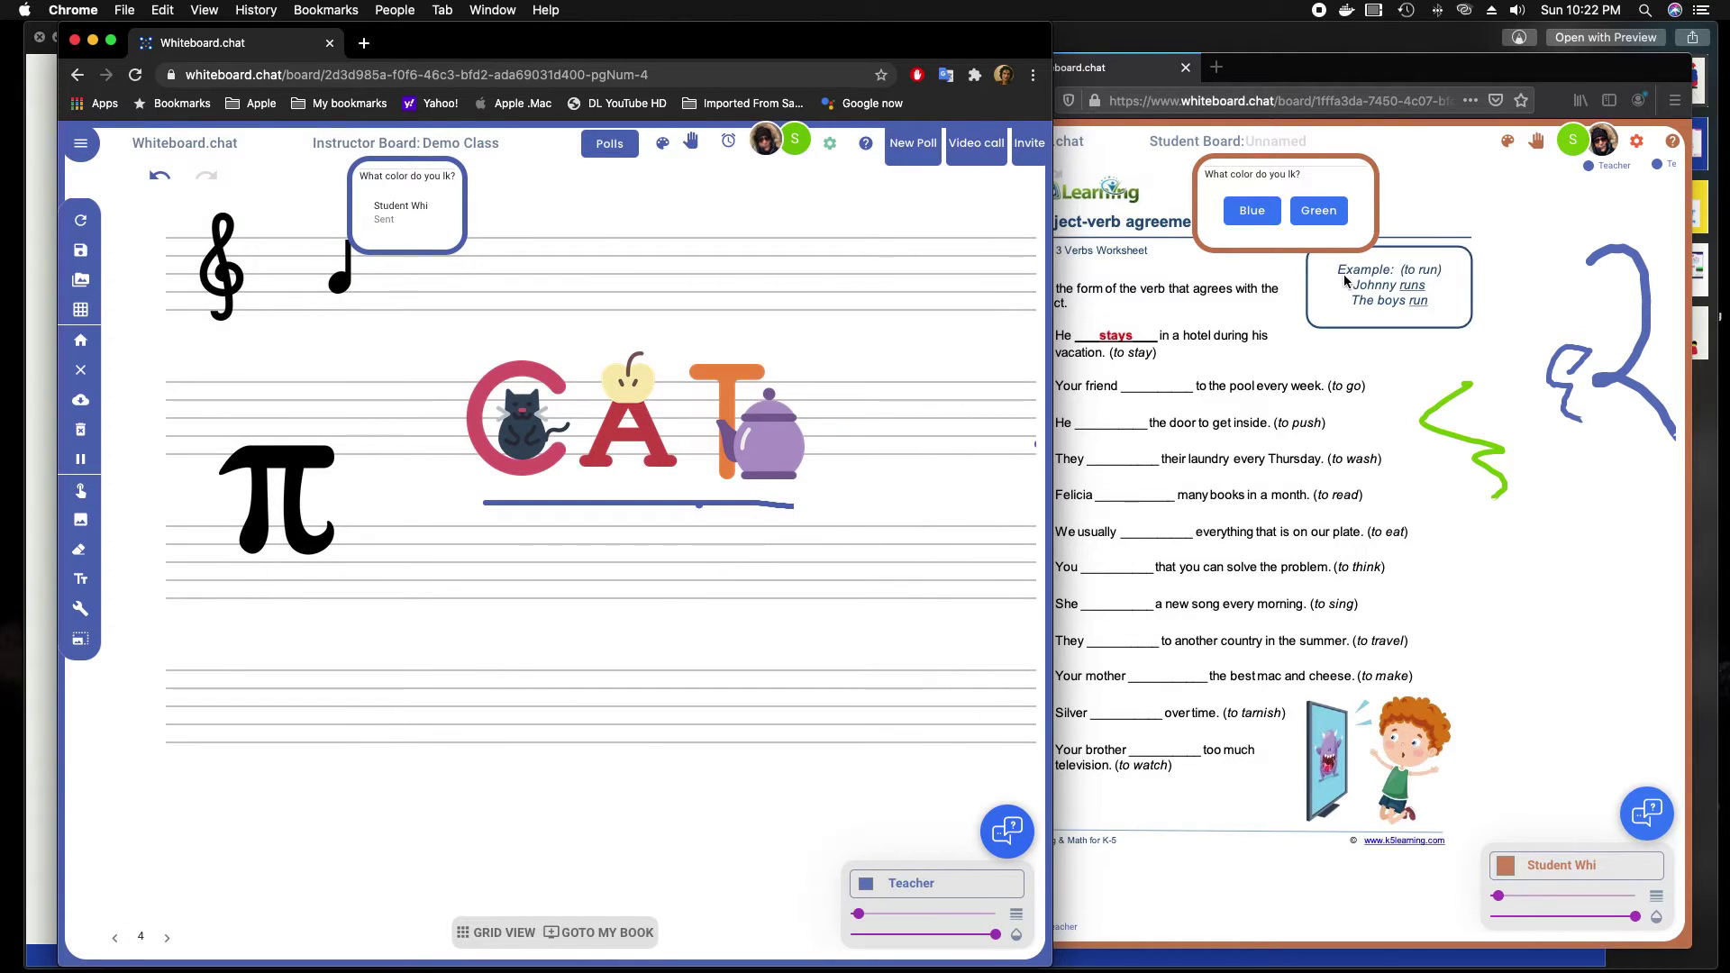
# - Answer Blue as the student, then close the Done Blue result bubble on the instructor board
pyautogui.click(1260, 222)
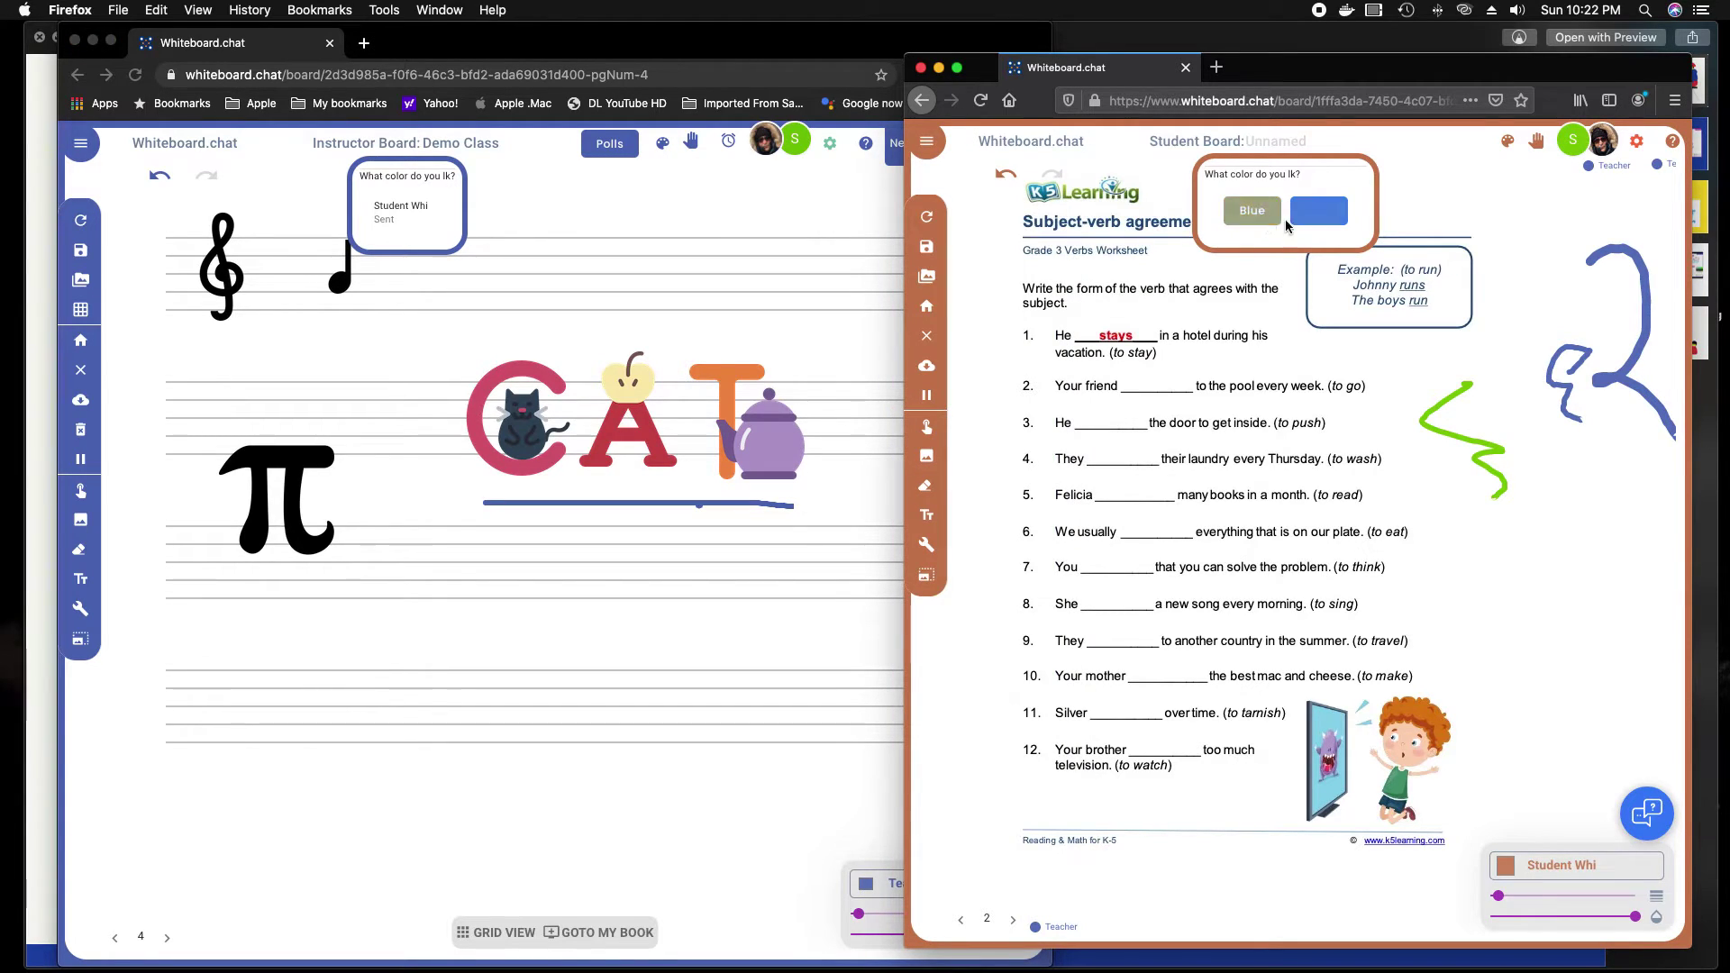
pyautogui.click(1260, 222)
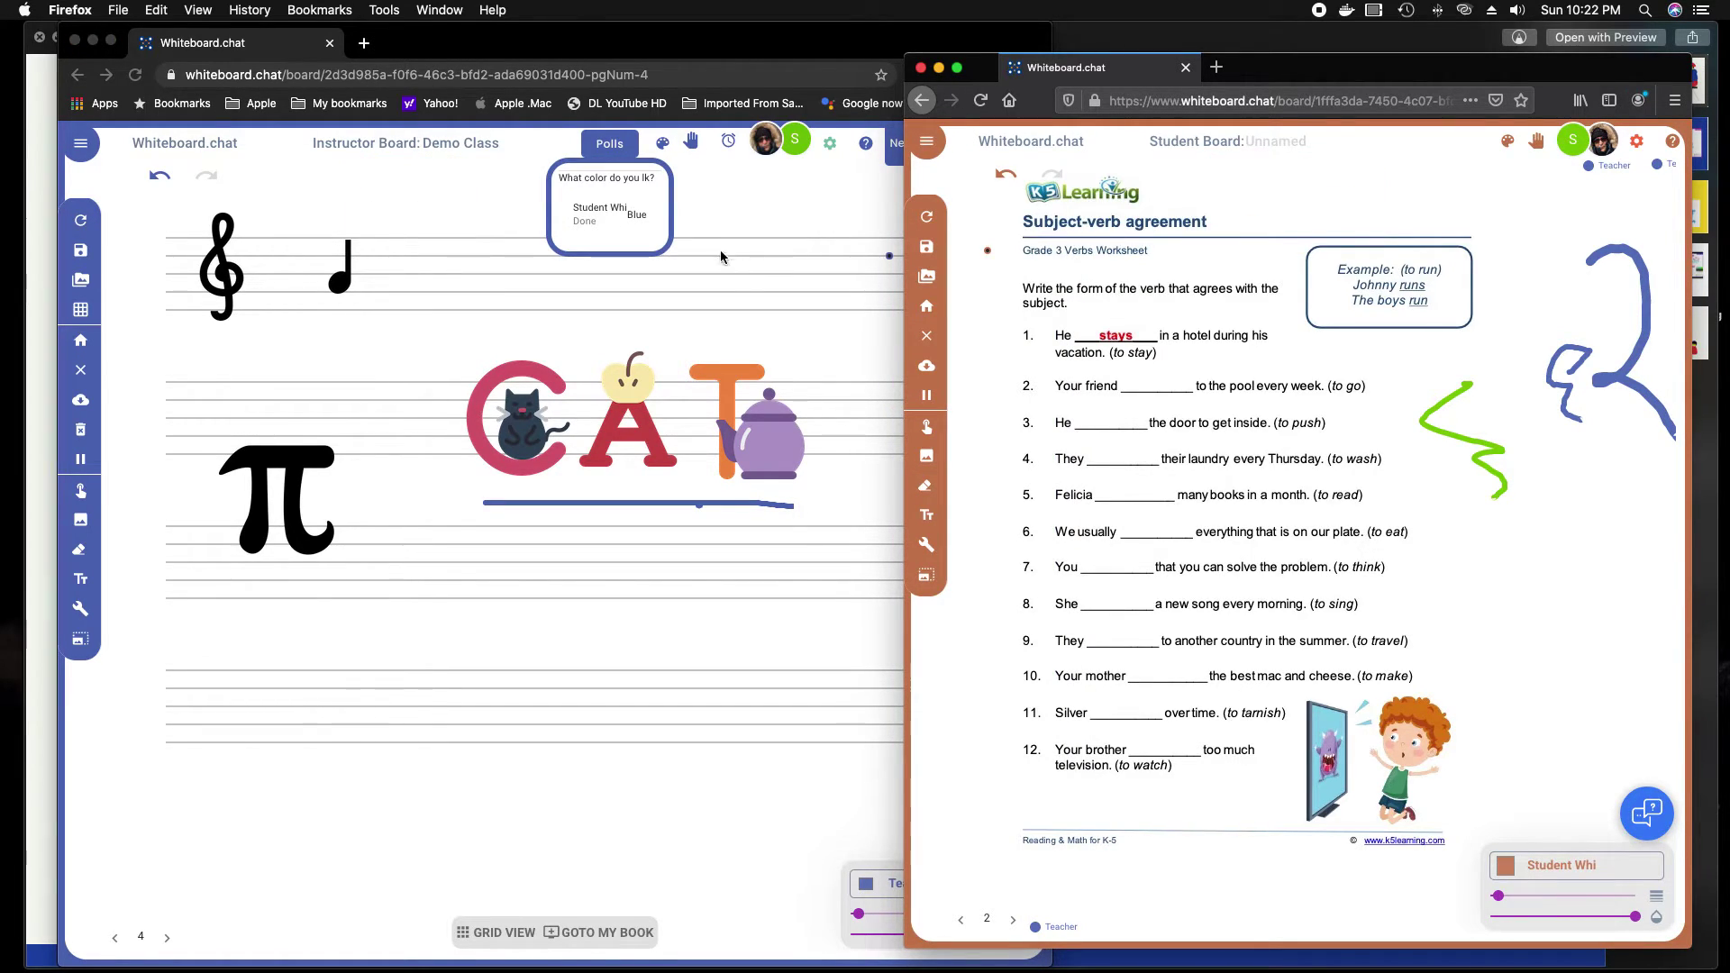
pyautogui.click(631, 158)
pyautogui.click(610, 144)
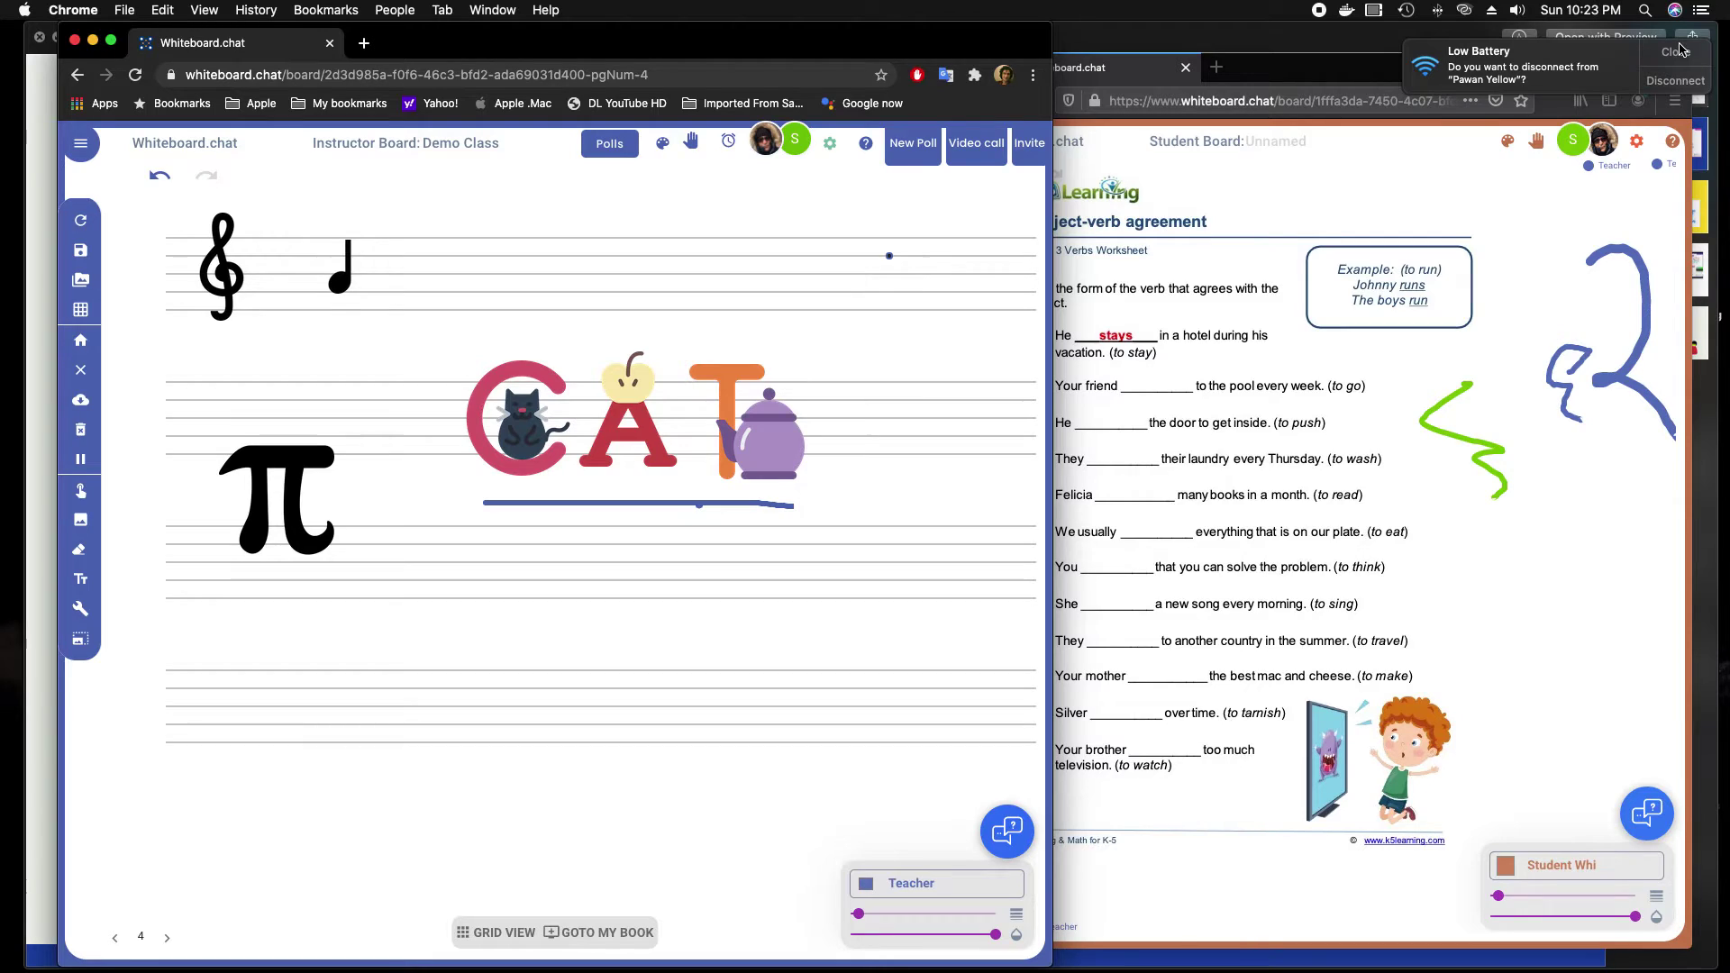
# - Dismiss the battery notice and send the student the youtube.com link
pyautogui.click(1679, 52)
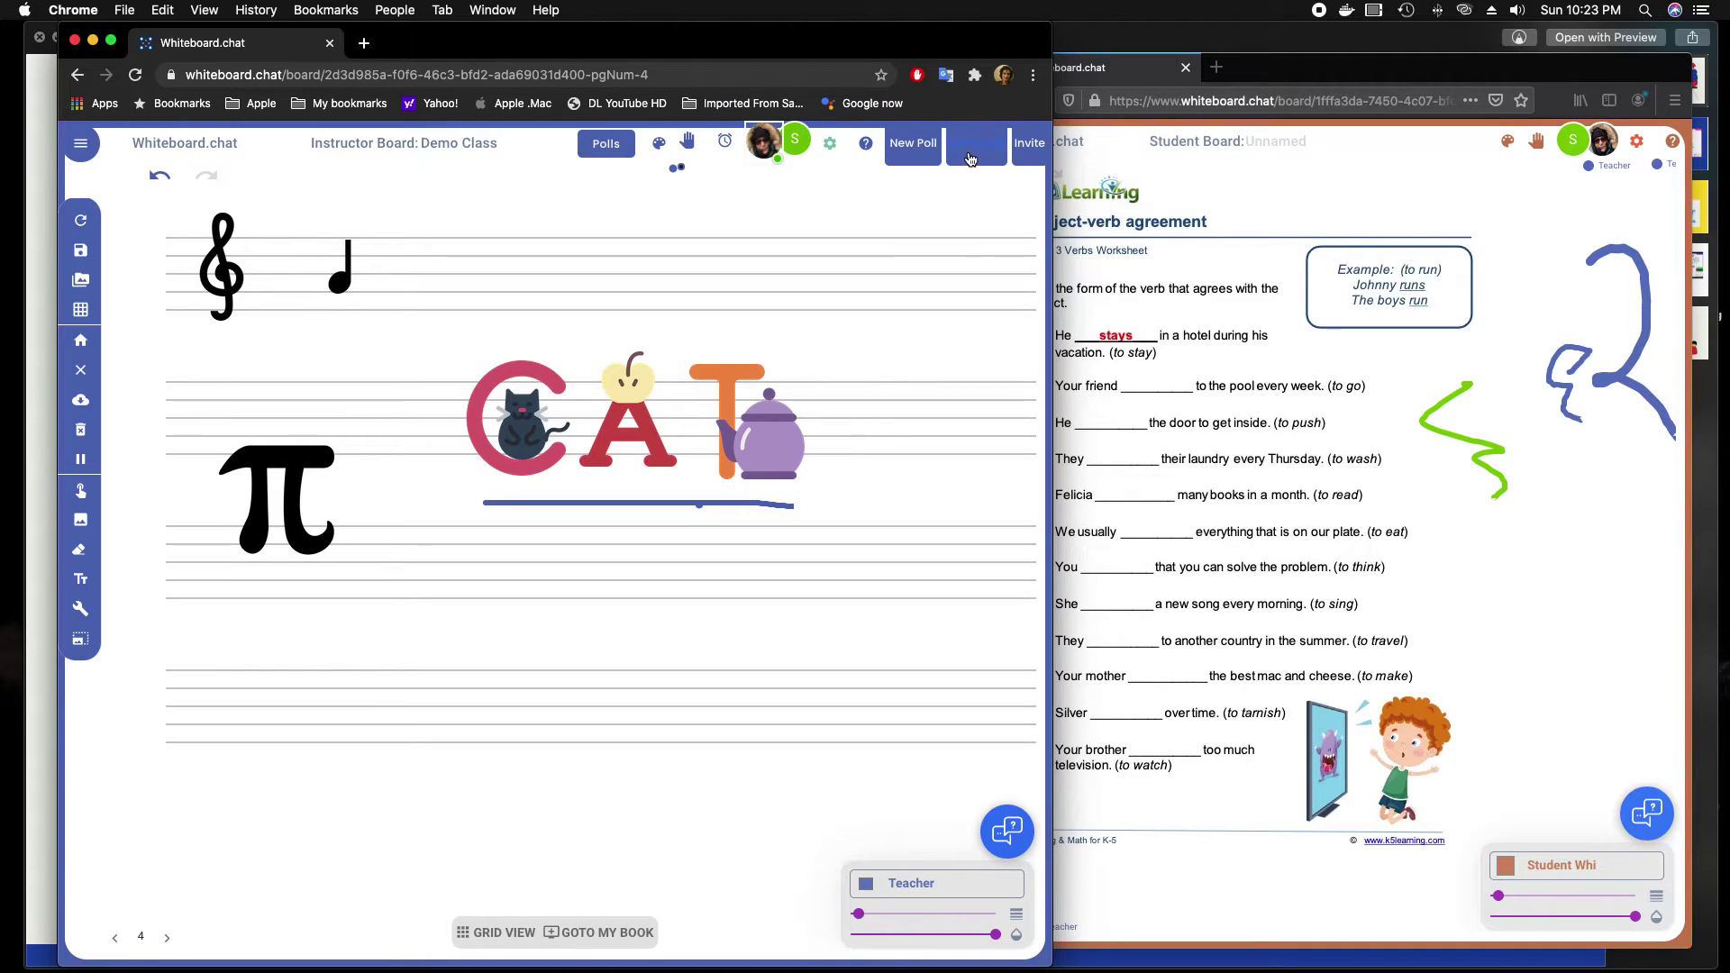
pyautogui.click(912, 144)
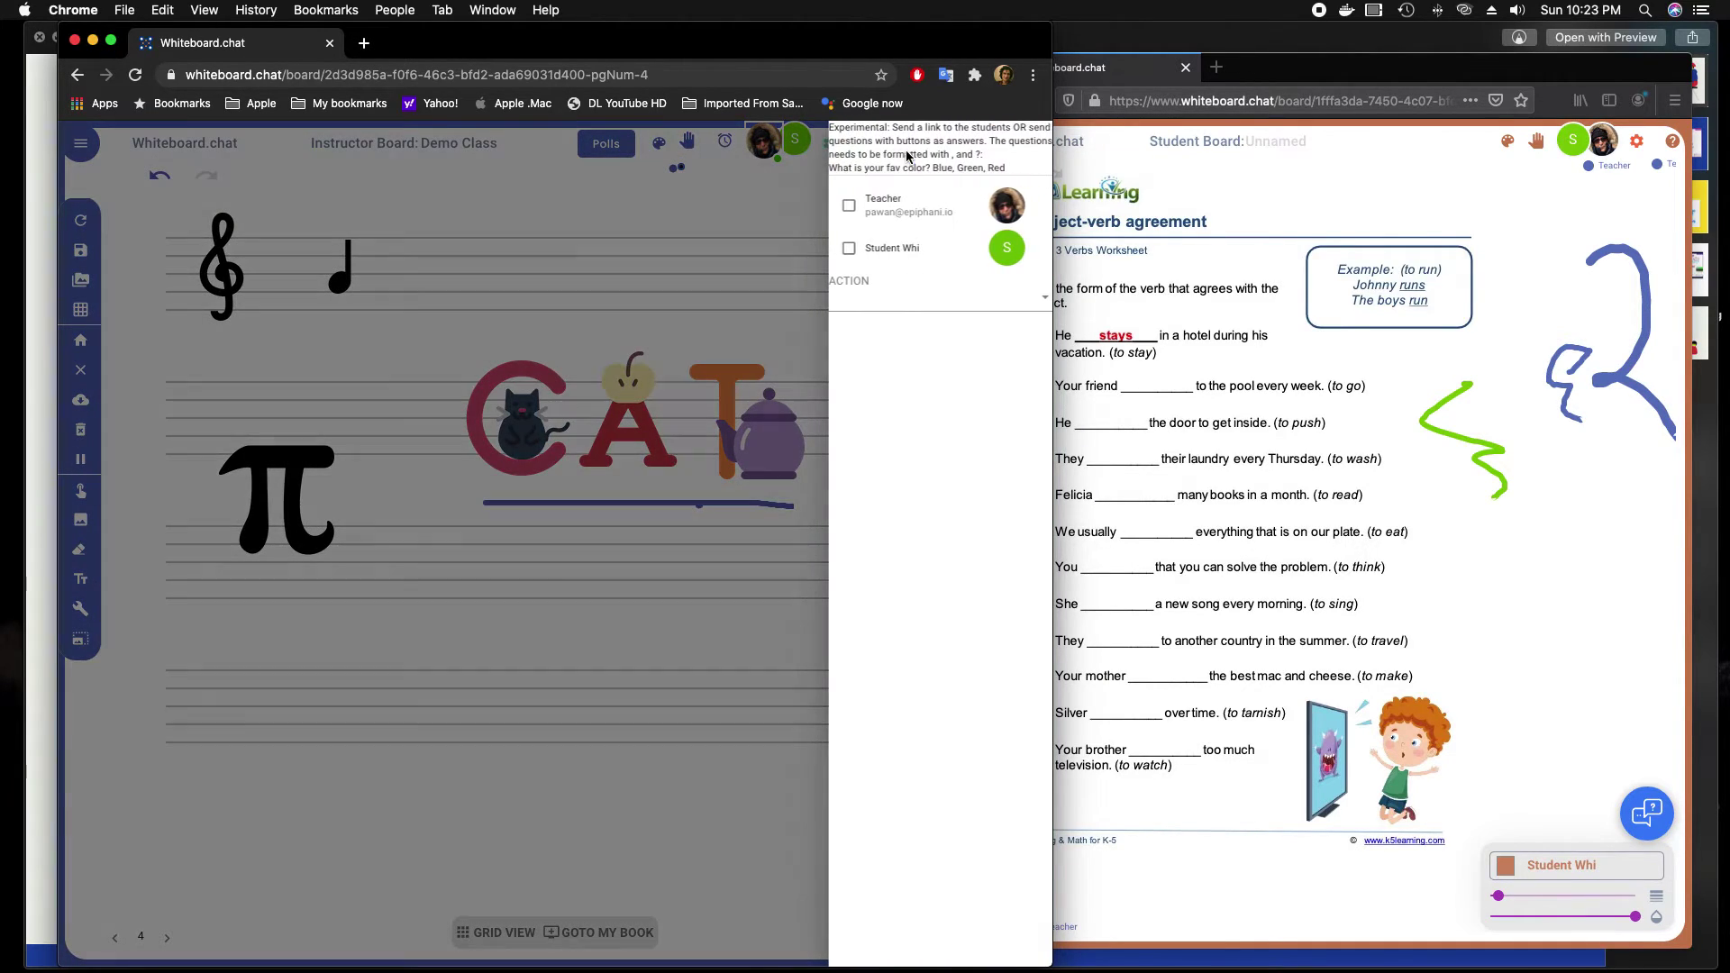
pyautogui.click(848, 249)
pyautogui.click(873, 295)
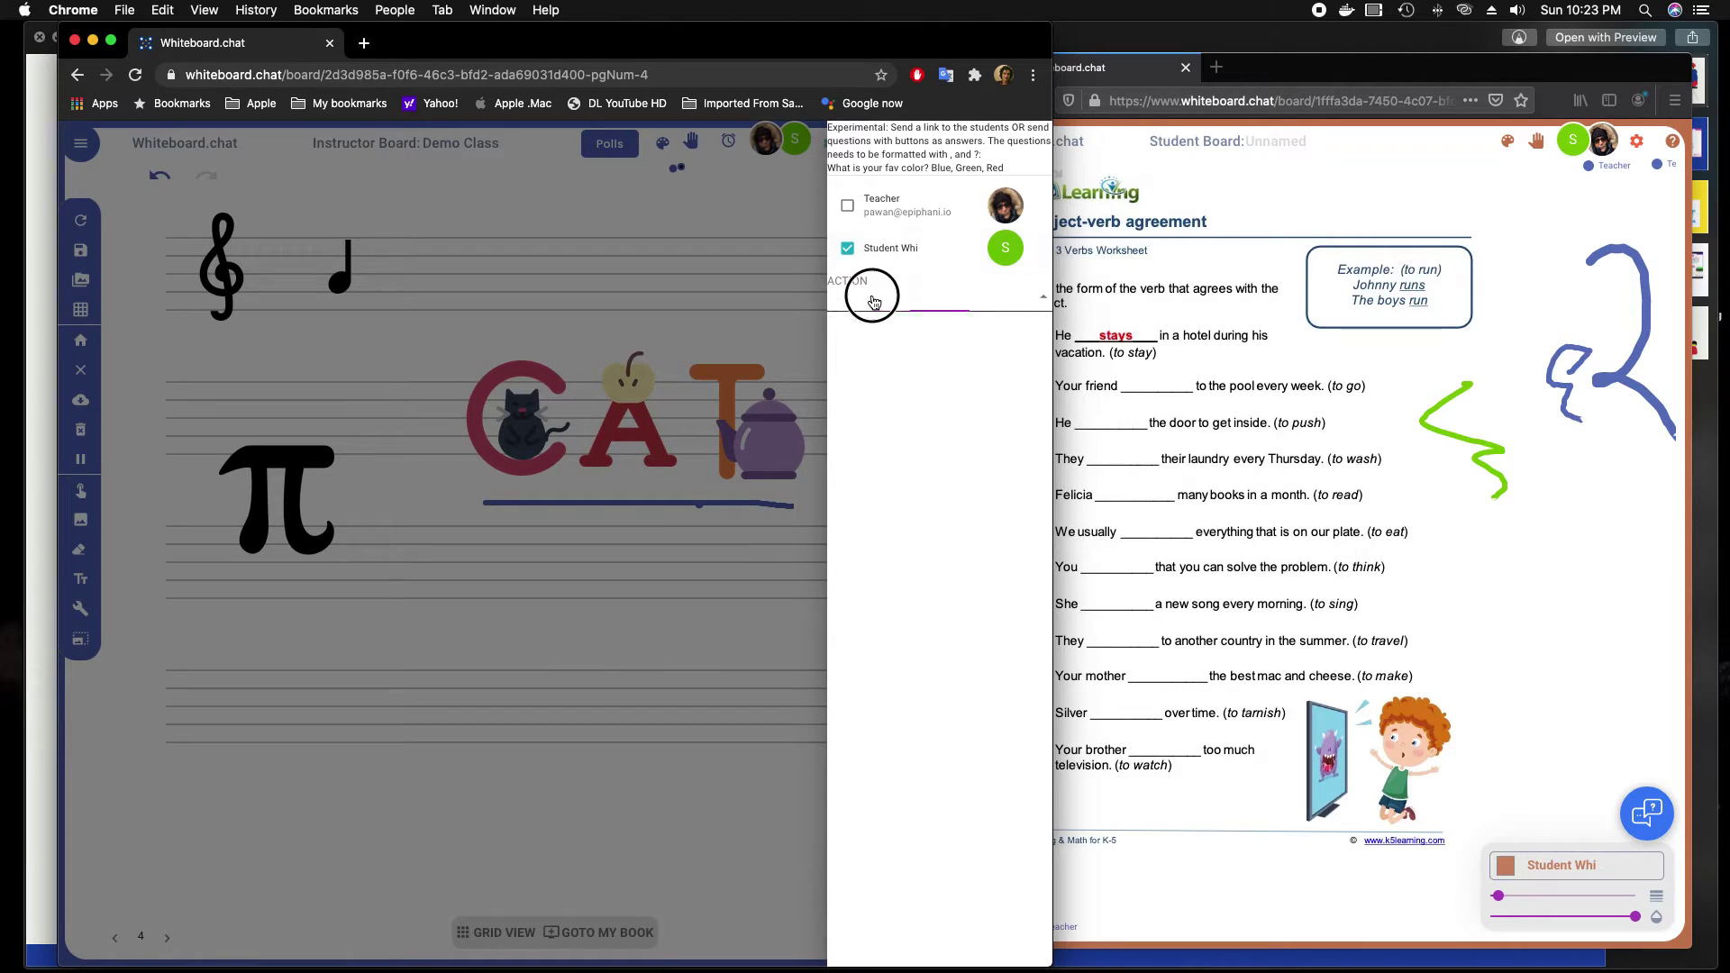
pyautogui.click(865, 301)
pyautogui.click(865, 338)
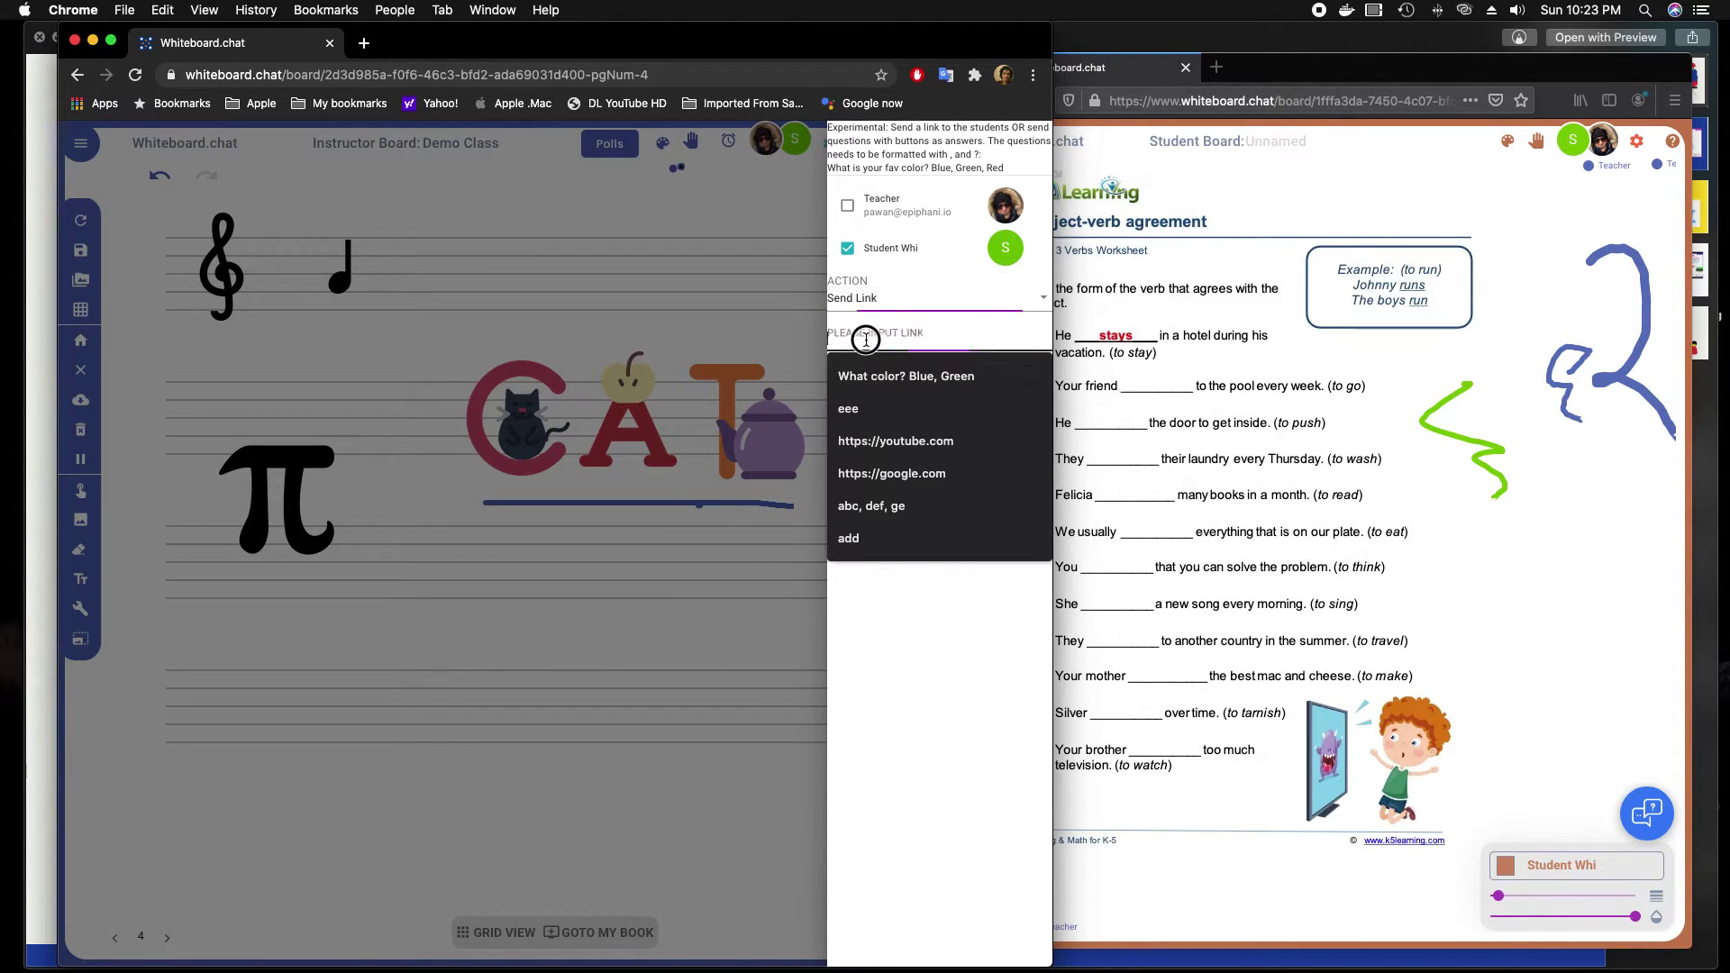
pyautogui.click(877, 439)
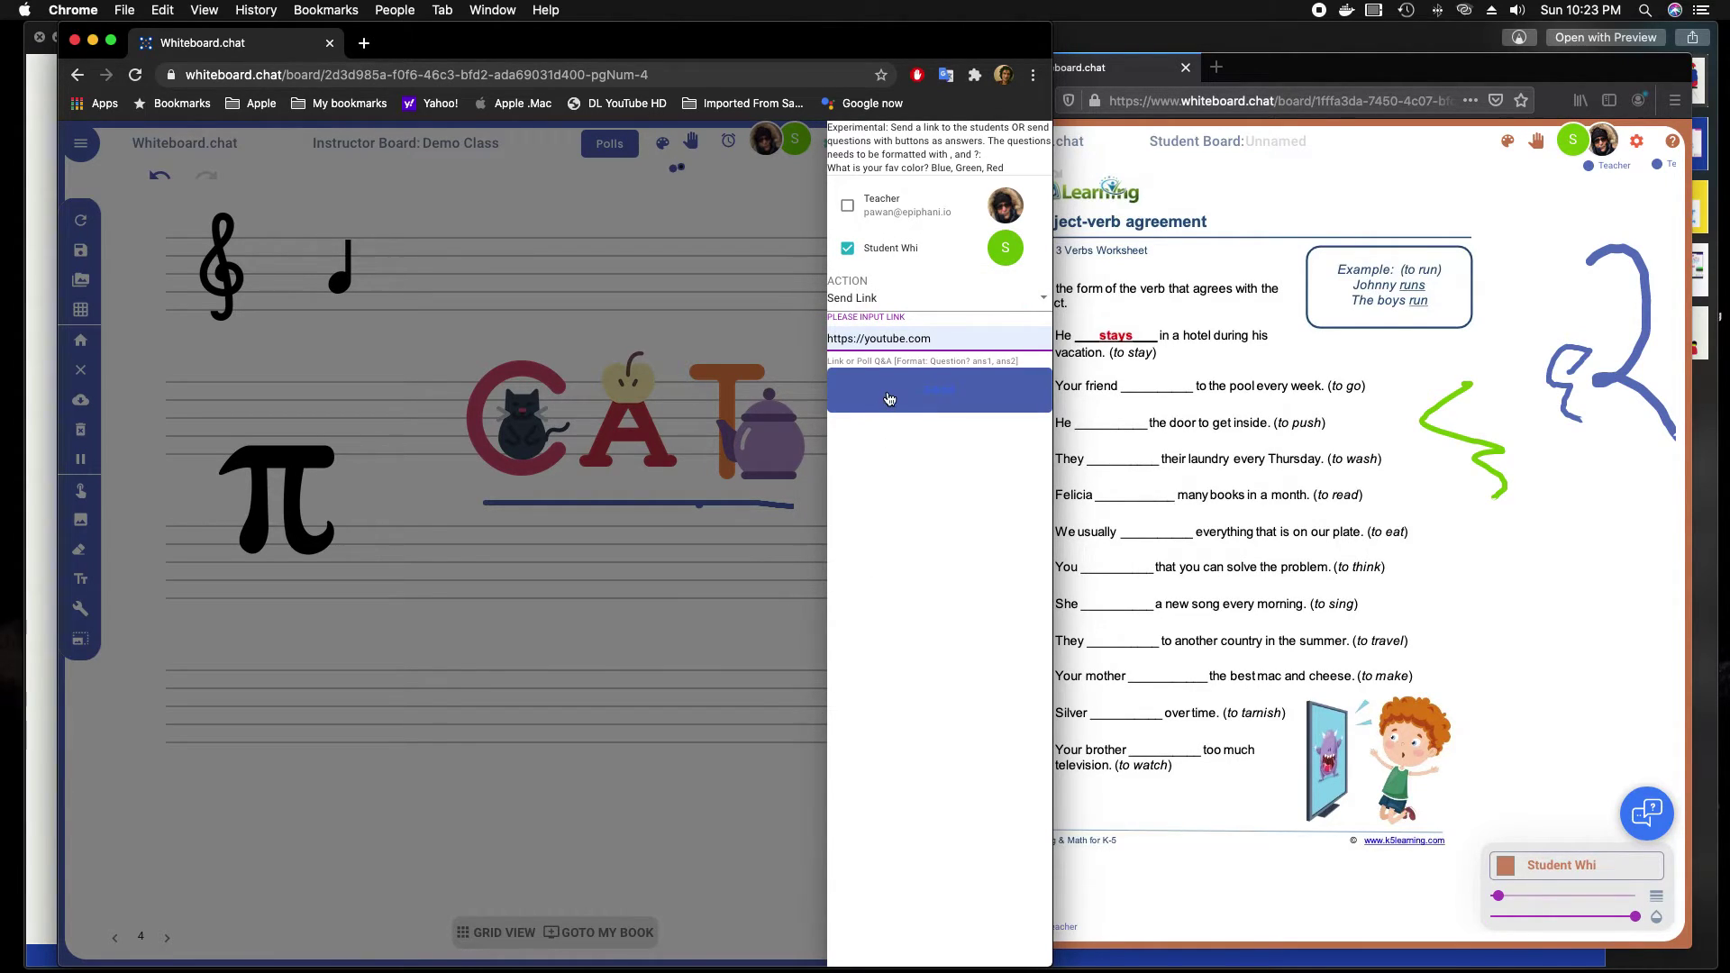
pyautogui.click(889, 399)
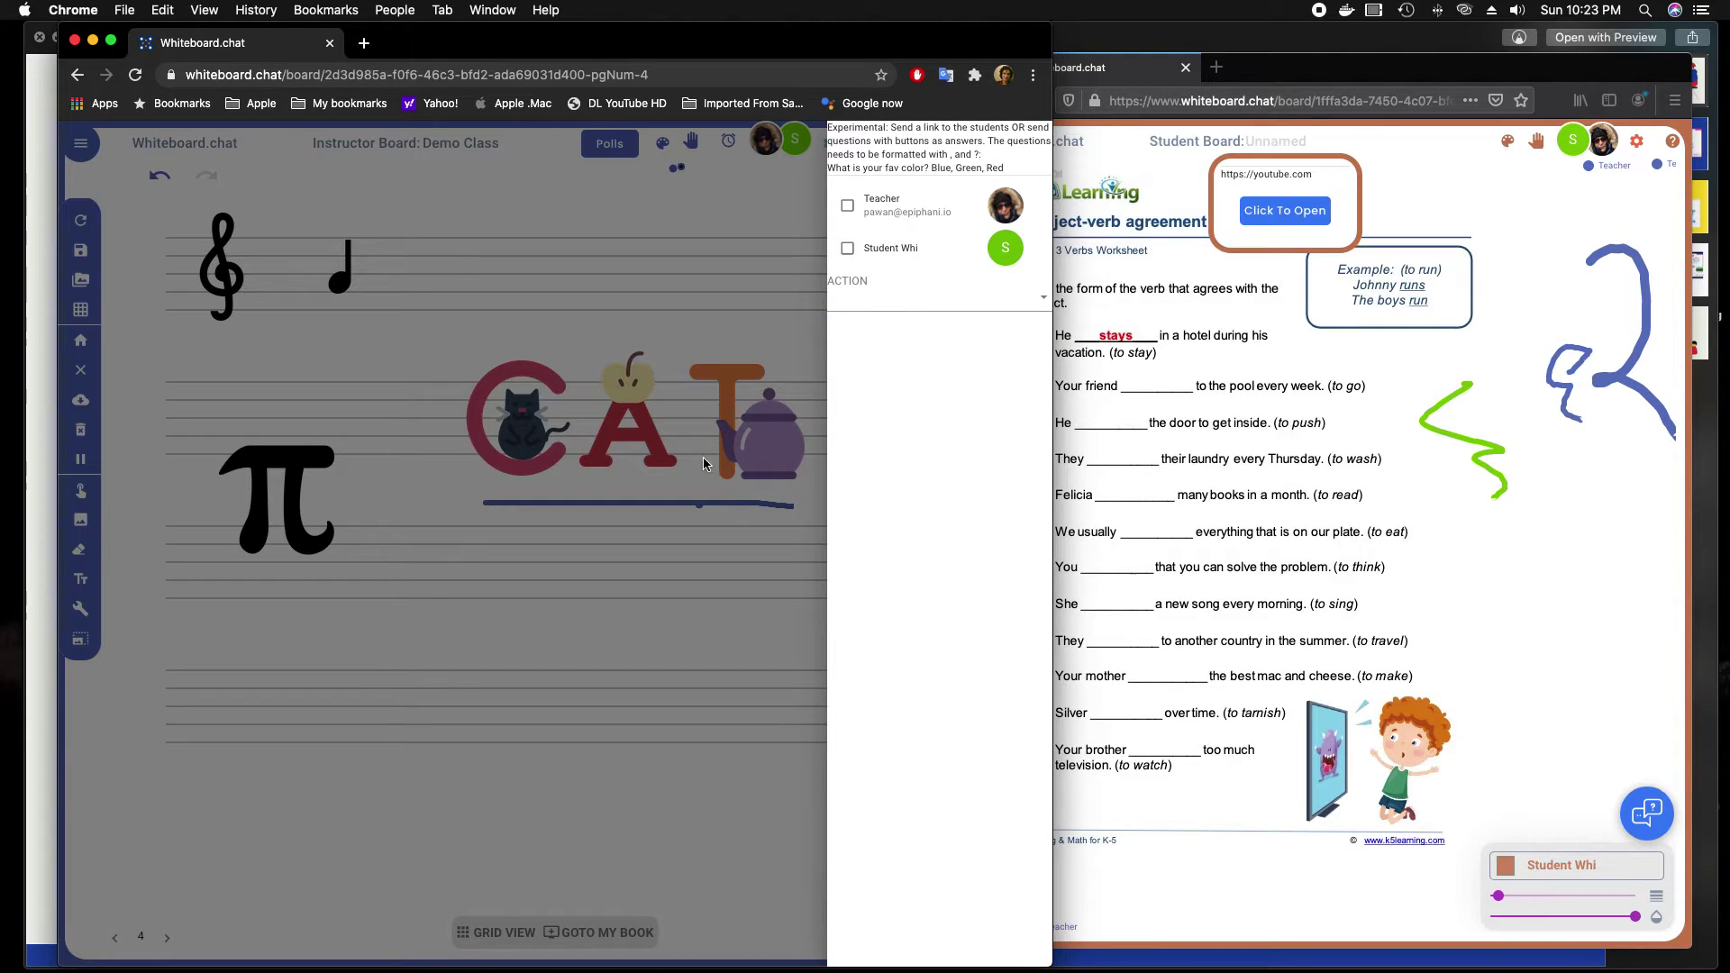
pyautogui.click(698, 471)
# - Open the link as the student, close YouTube, then move the student board to blank page 3
pyautogui.click(1243, 288)
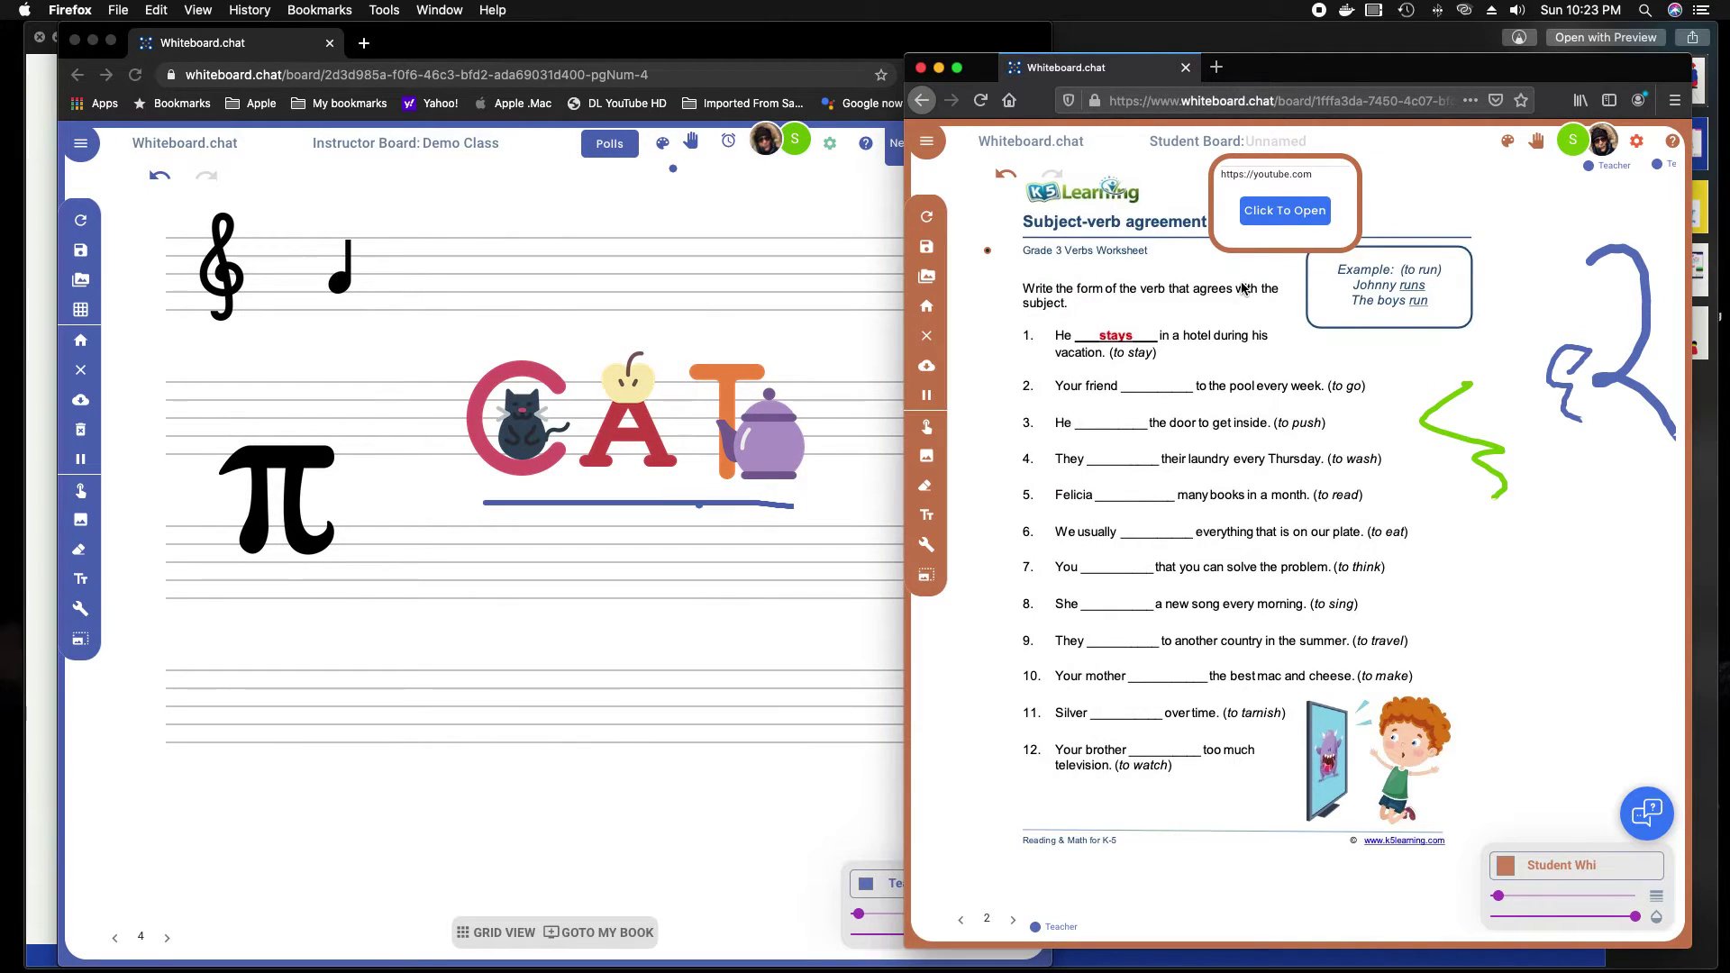
pyautogui.click(1280, 213)
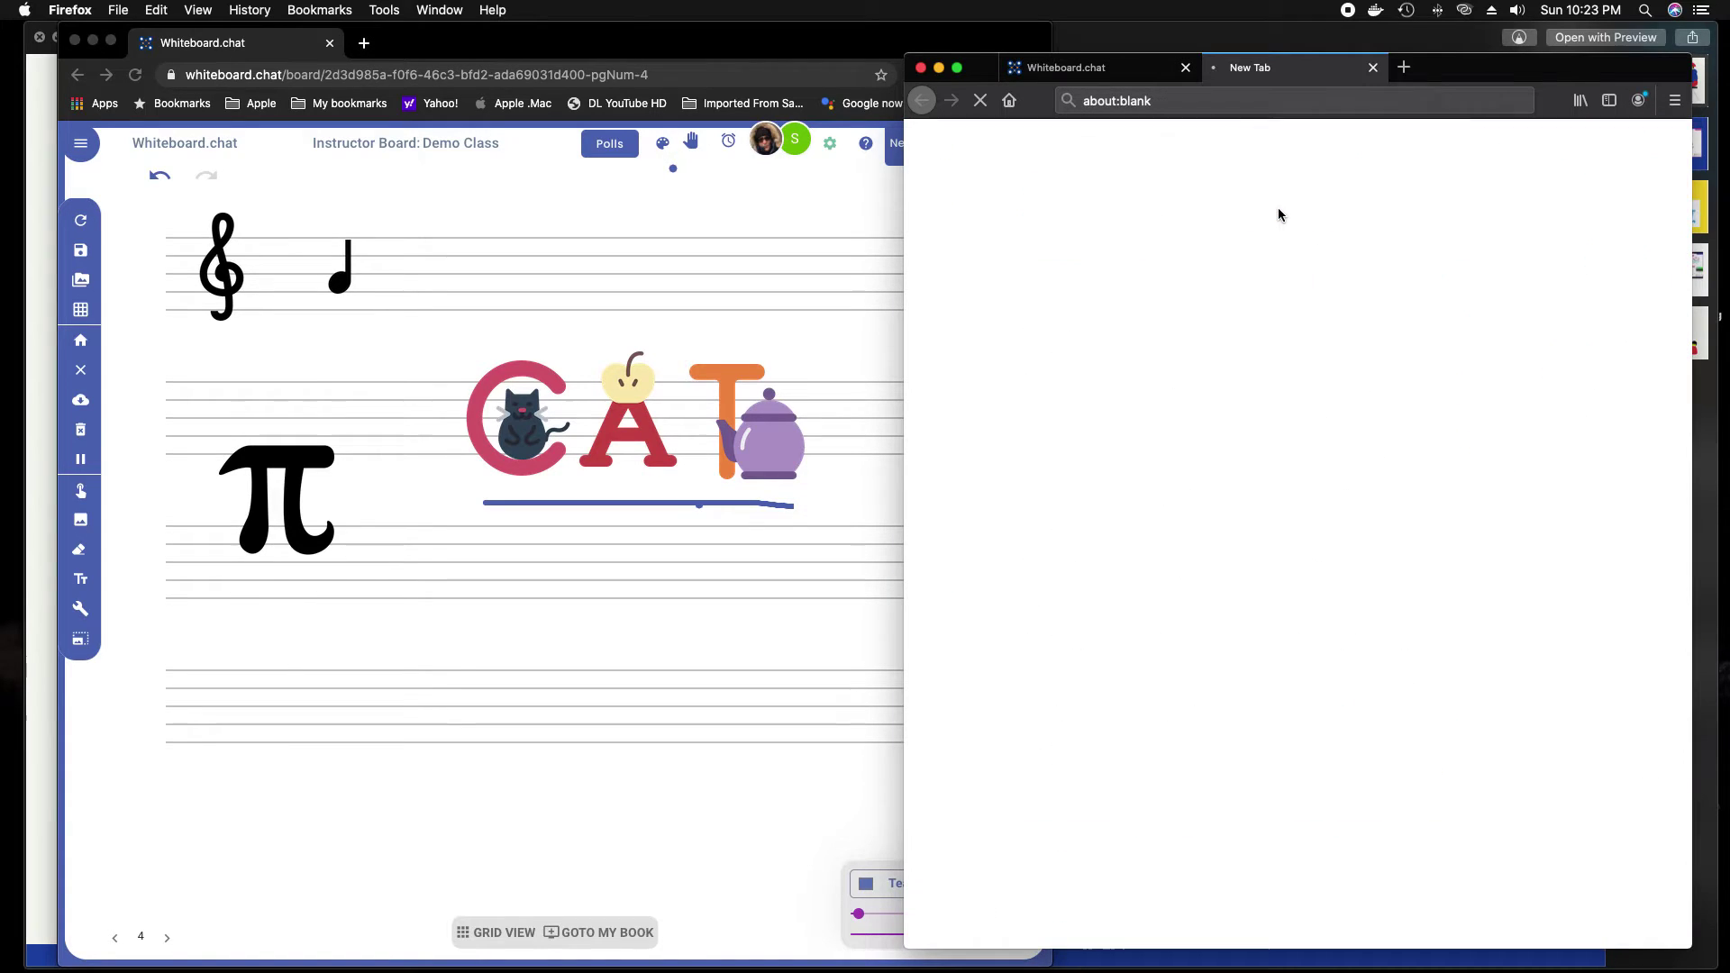
pyautogui.click(739, 218)
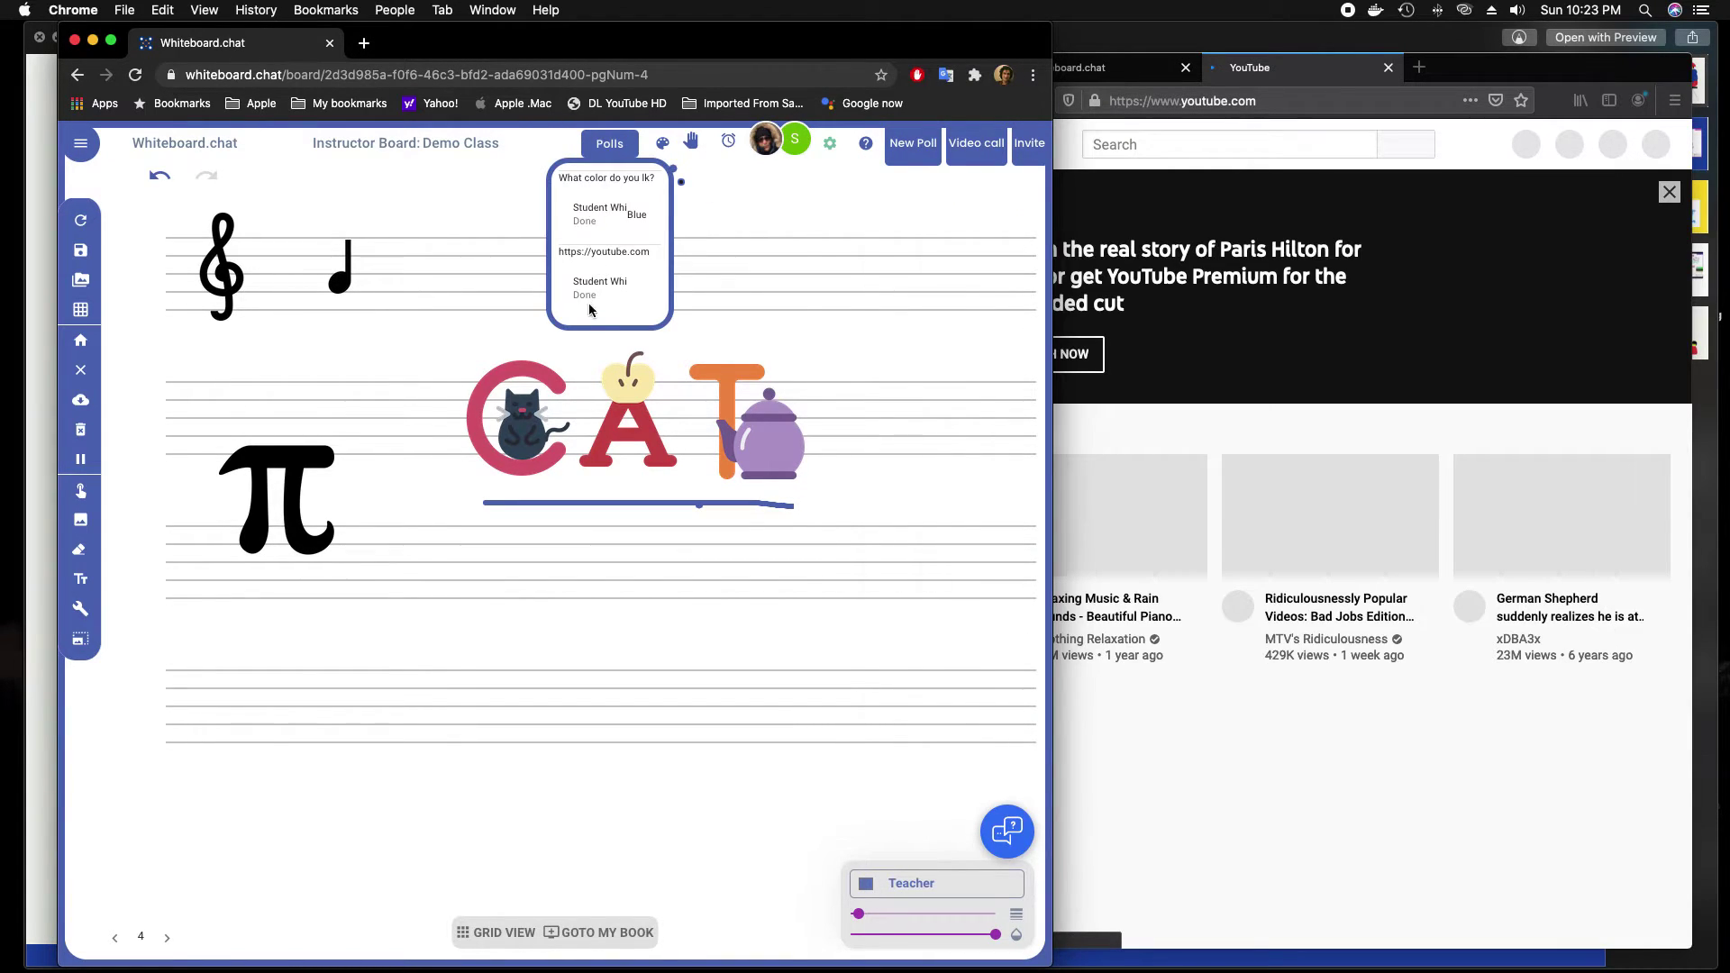
pyautogui.click(1216, 236)
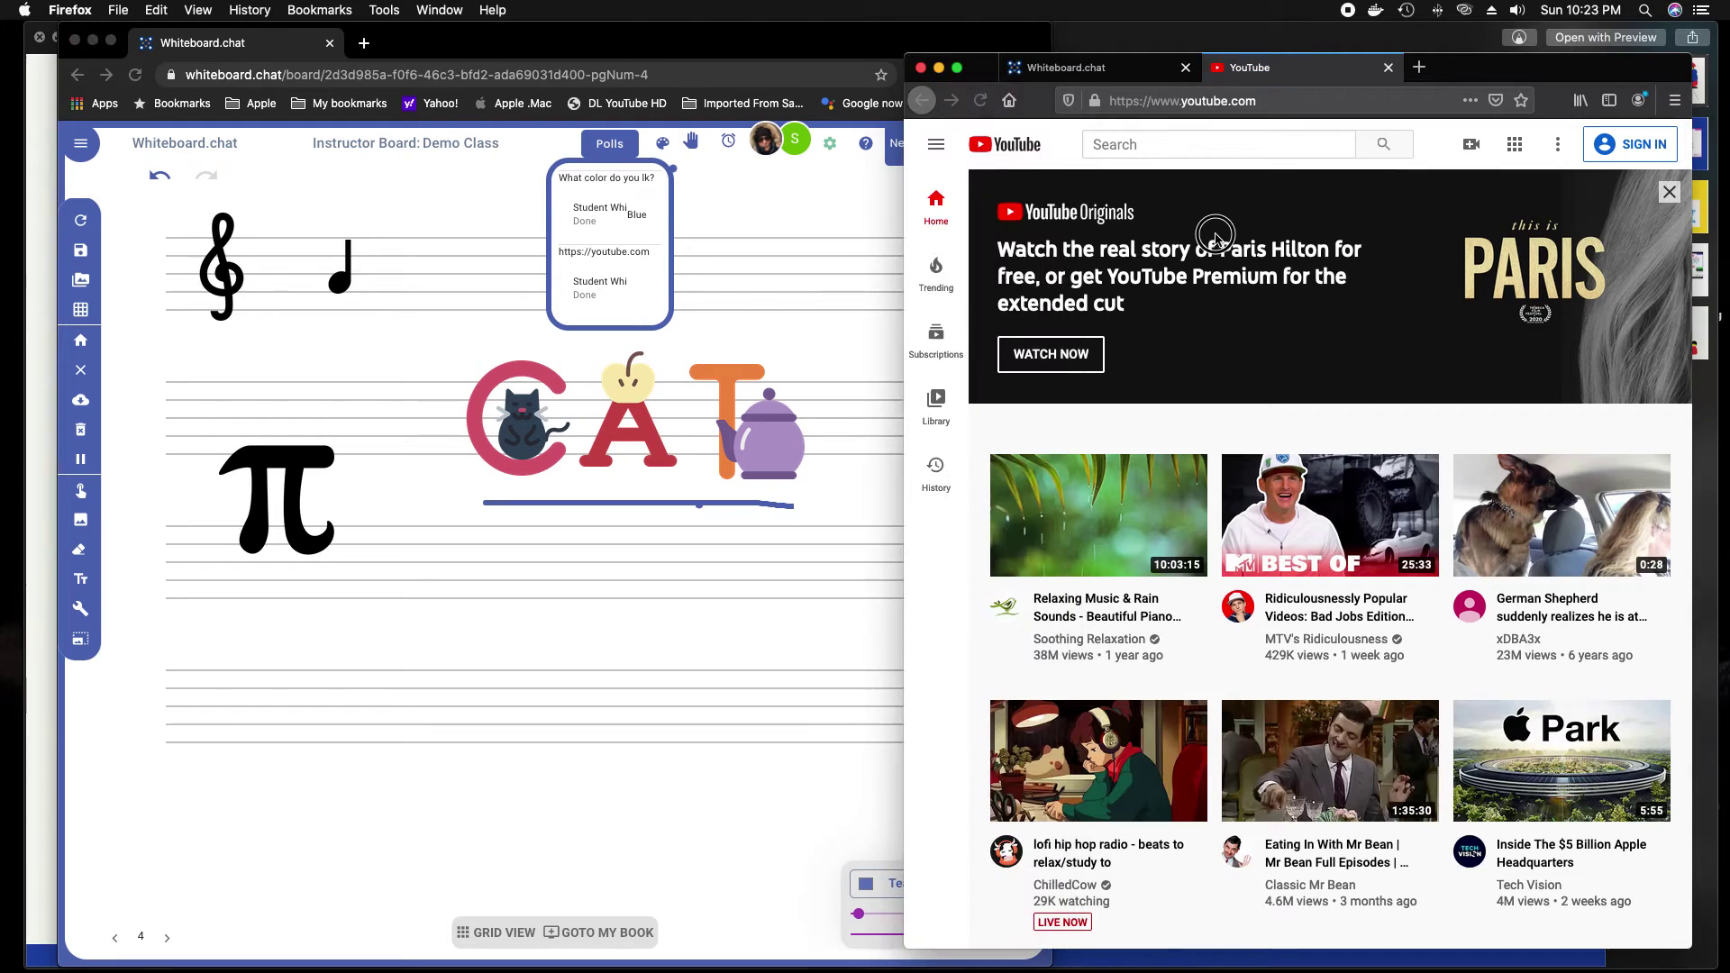
pyautogui.click(1388, 68)
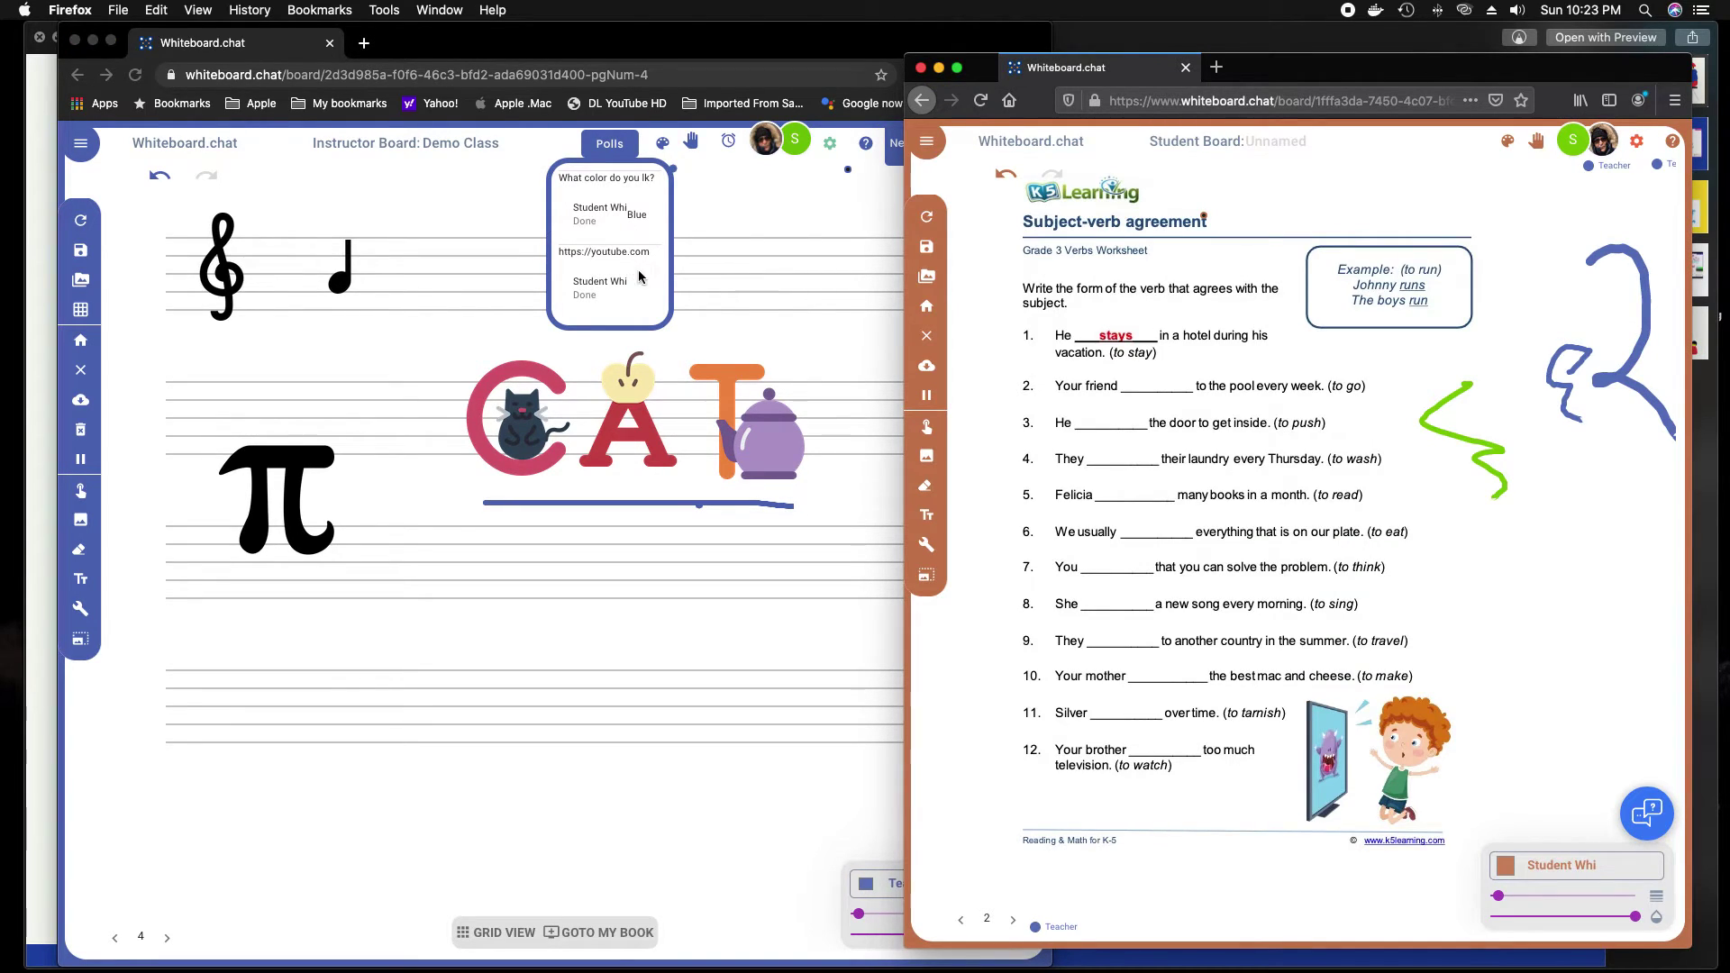
pyautogui.click(625, 149)
pyautogui.click(621, 149)
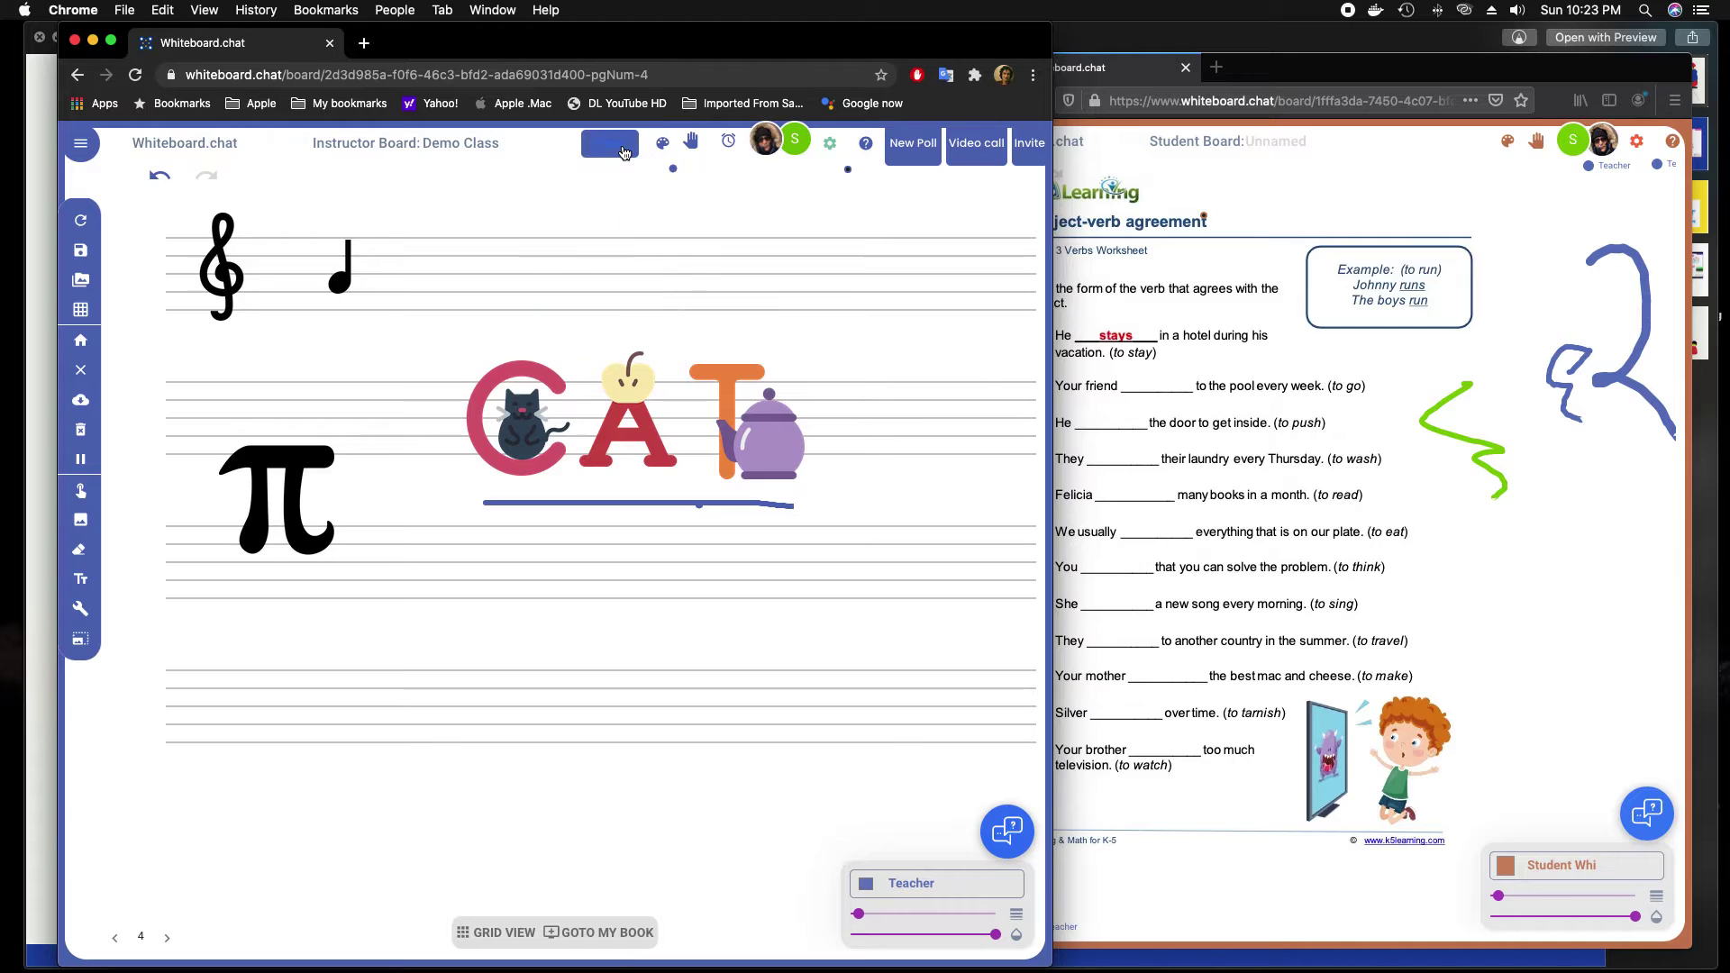
pyautogui.click(1255, 386)
pyautogui.click(1020, 916)
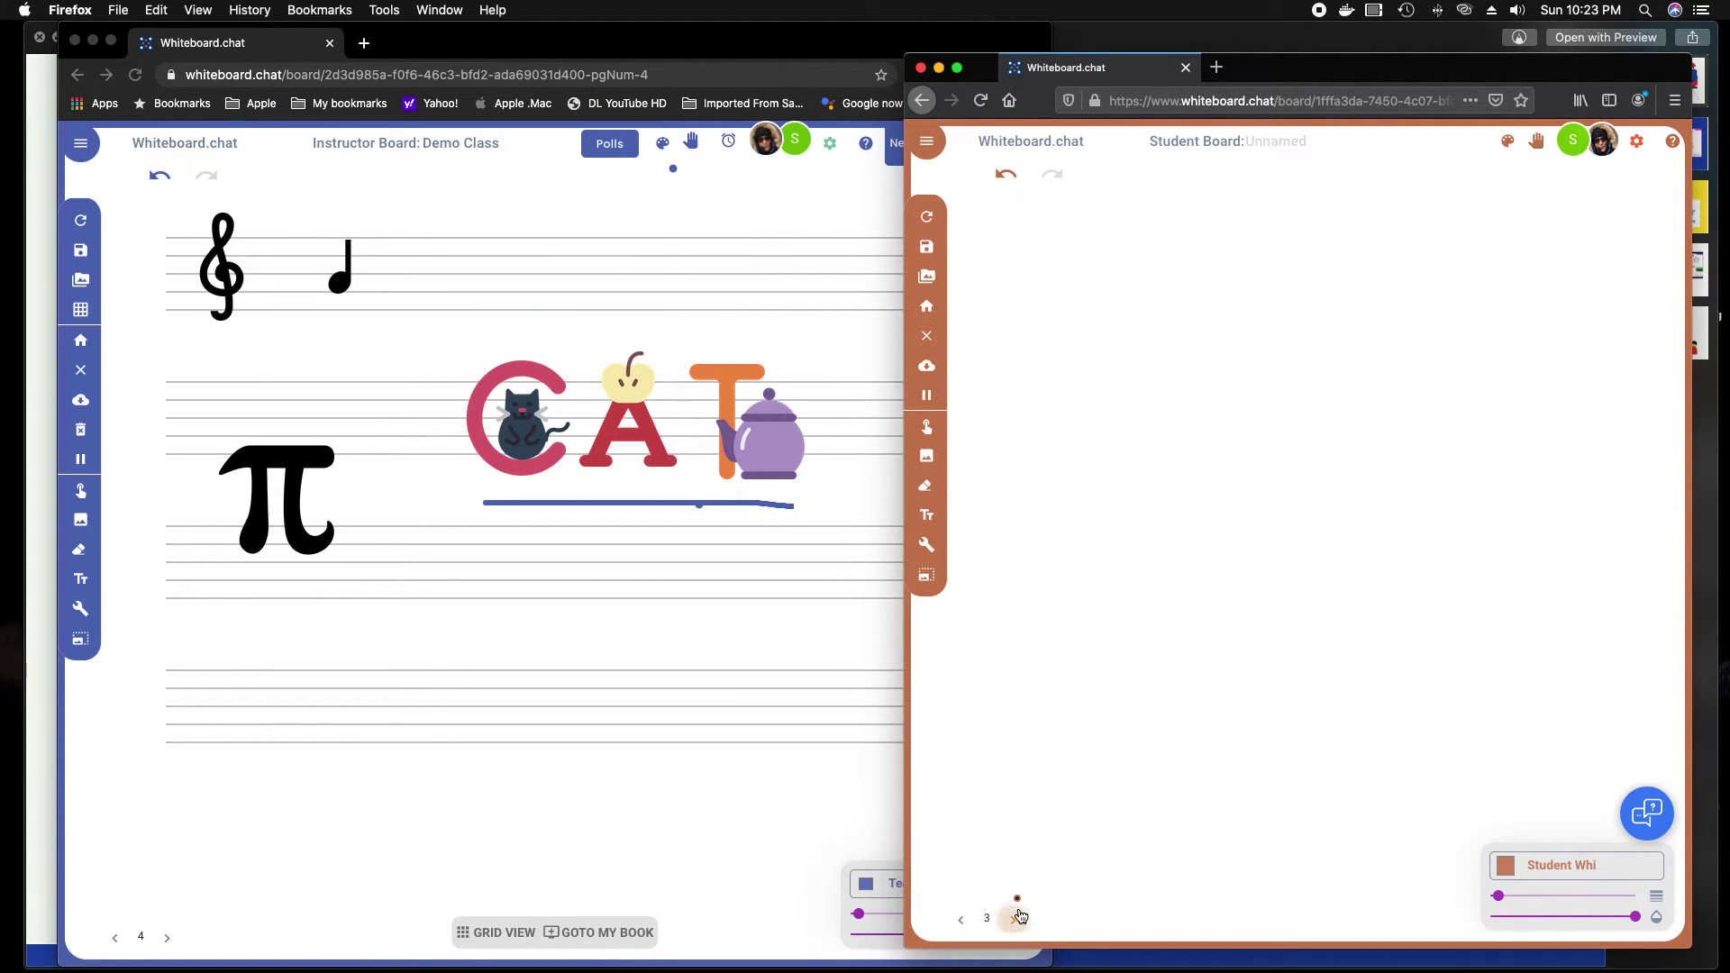
# - Browse Saved Boards in list view with Demo Class and MyWBClass expanded, then go back to Demo Class
pyautogui.click(396, 398)
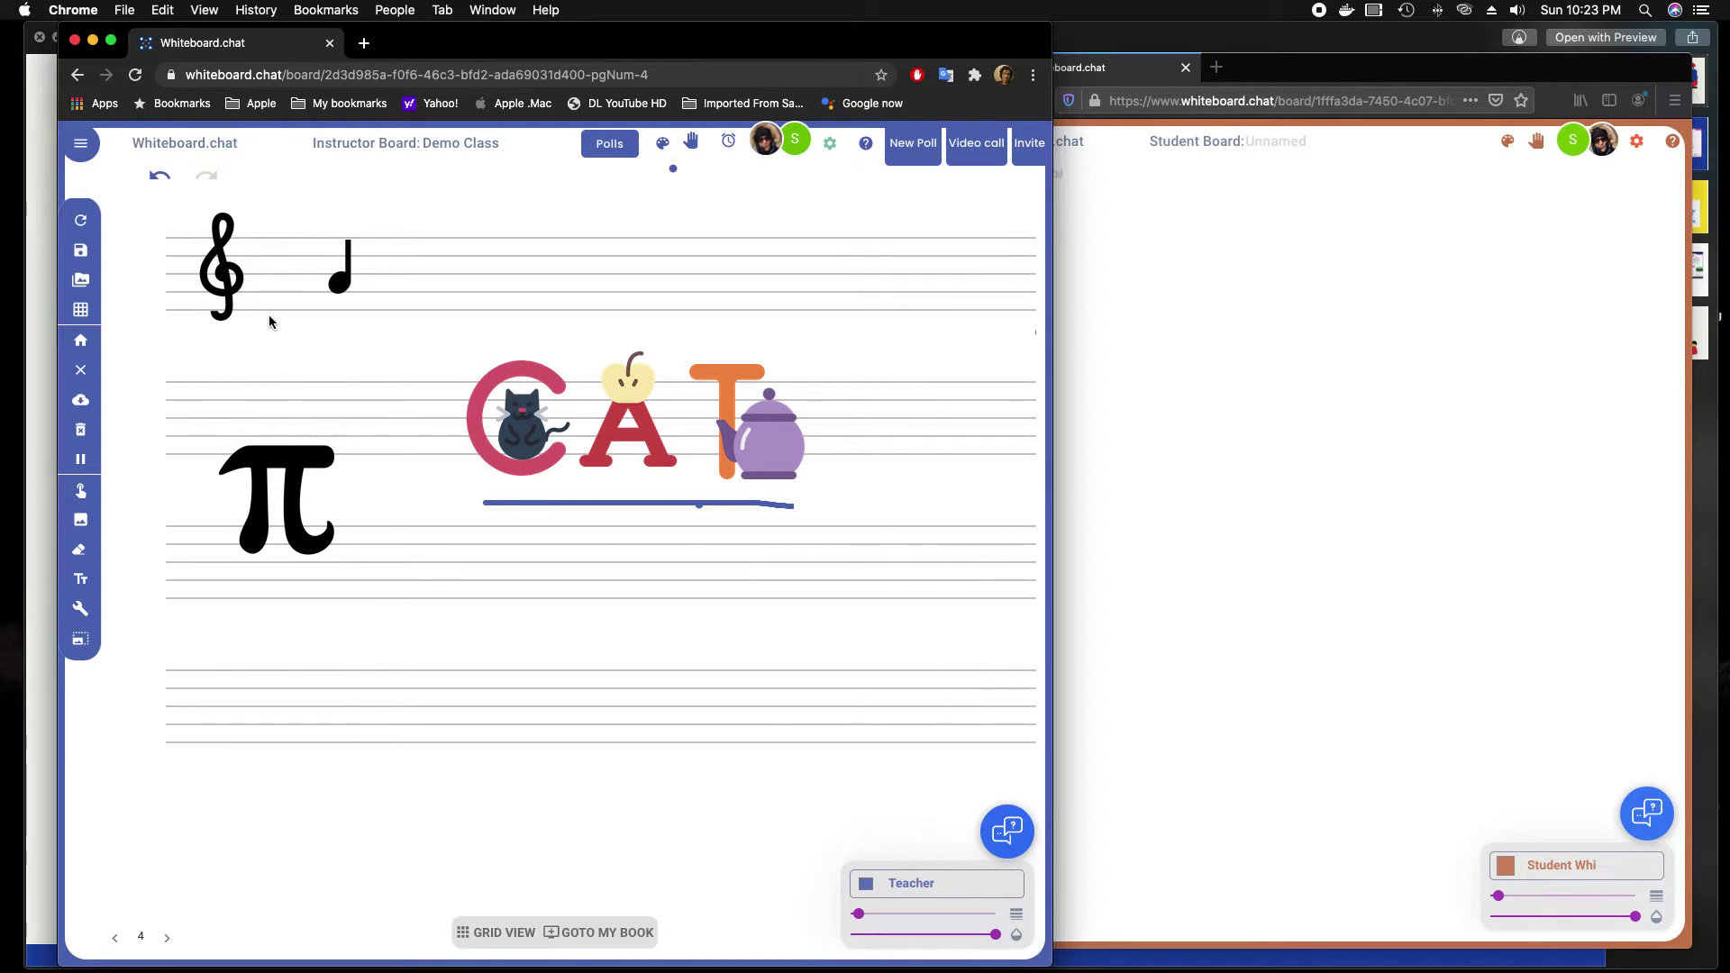
pyautogui.click(80, 282)
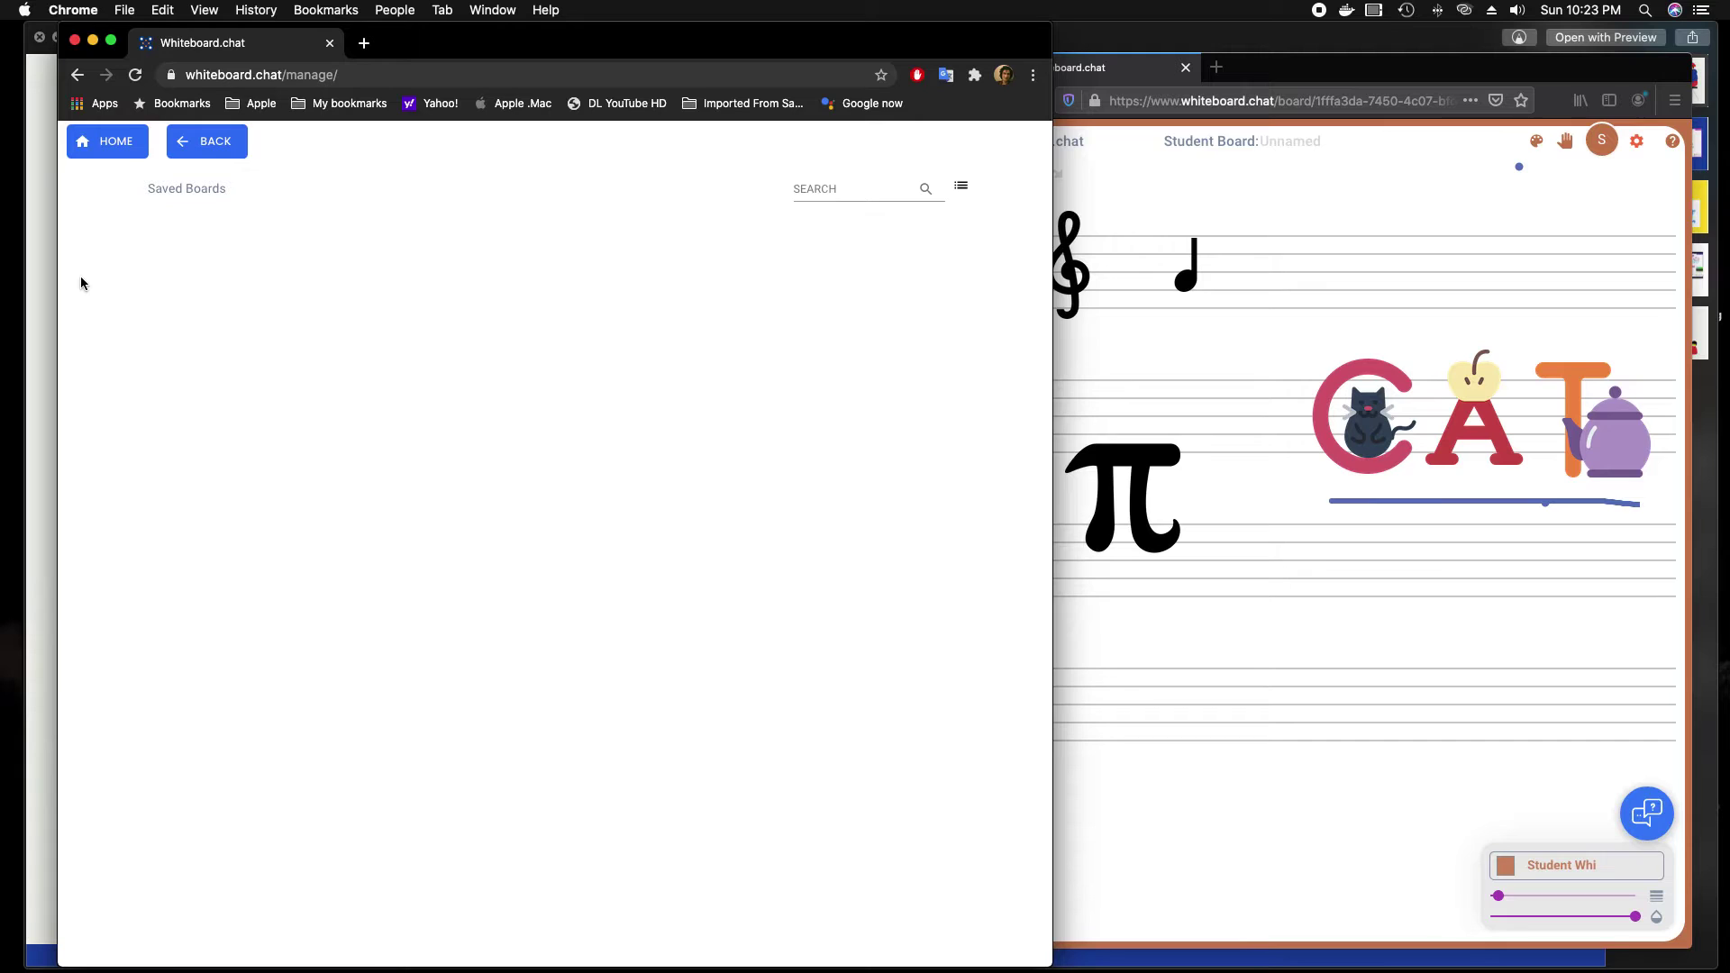
pyautogui.click(962, 187)
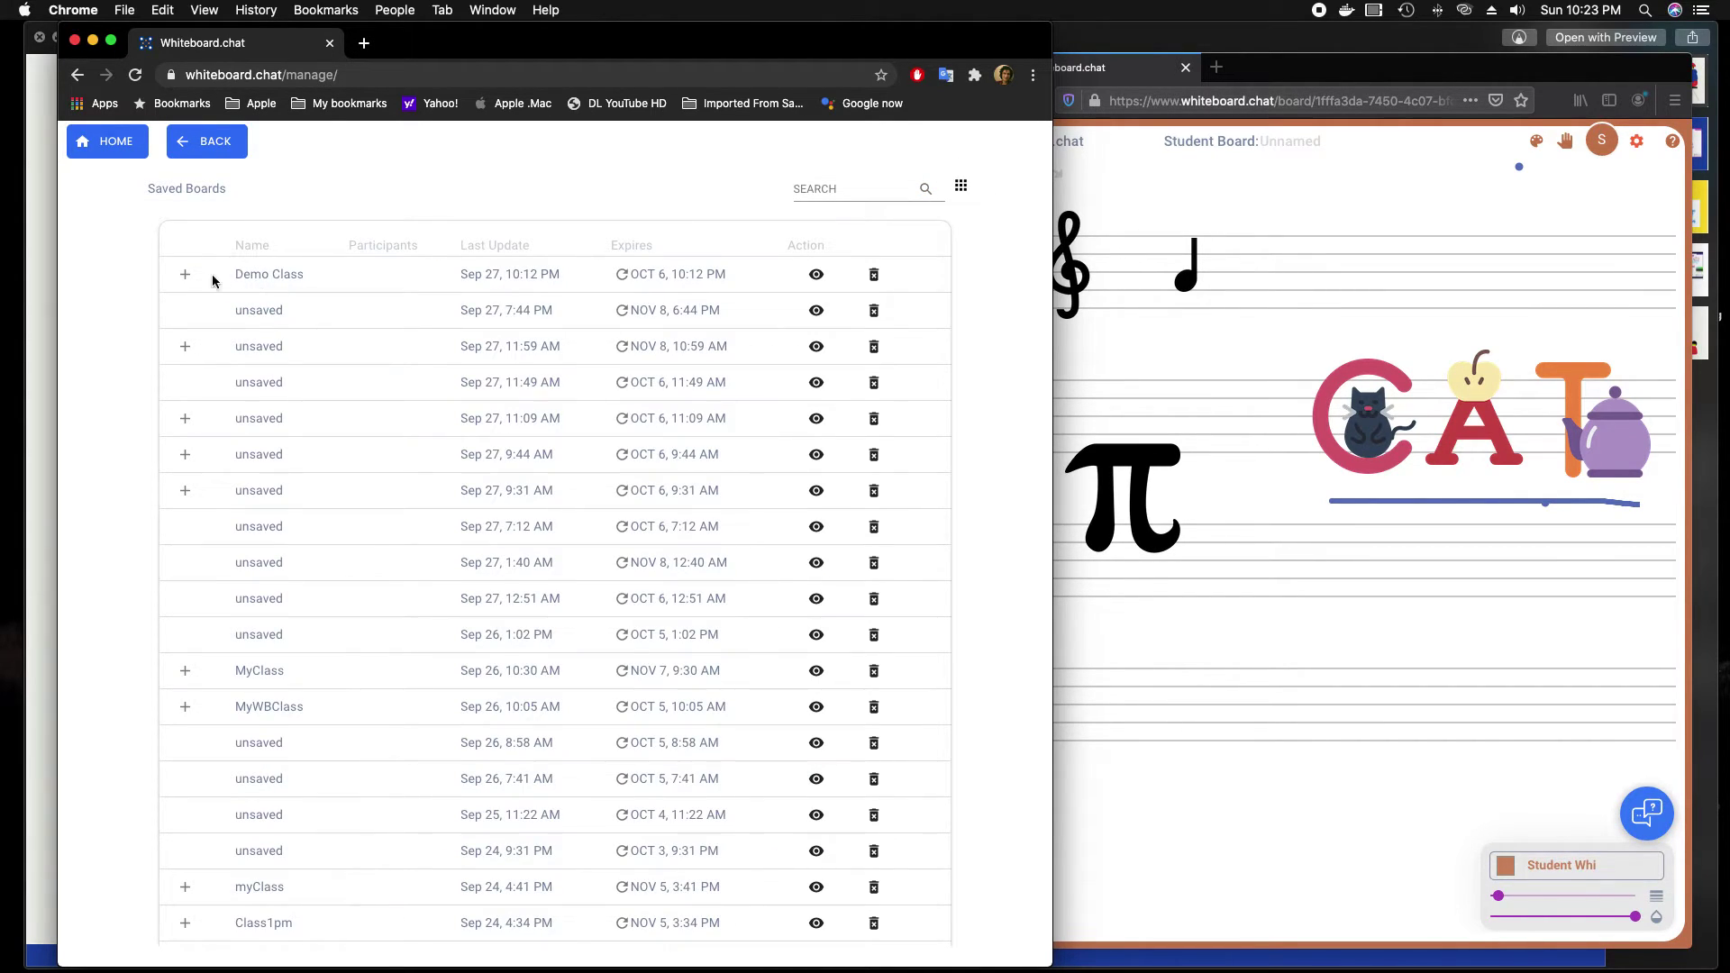
pyautogui.click(185, 274)
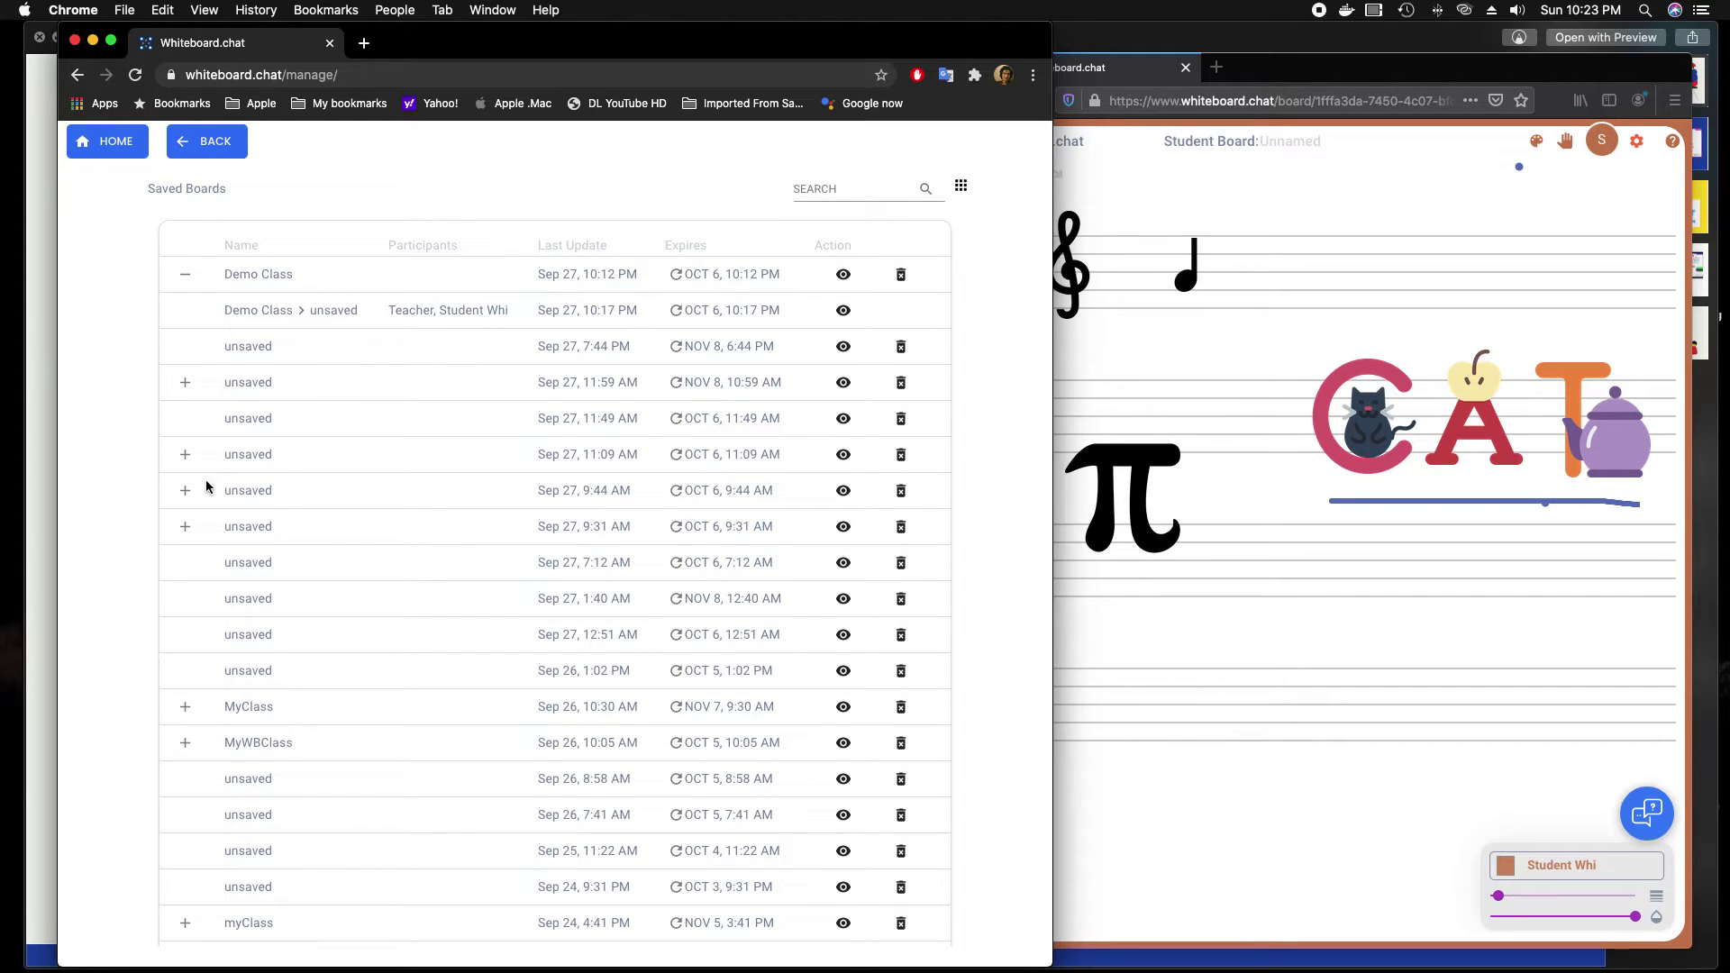
pyautogui.scroll(-2, 191, 712)
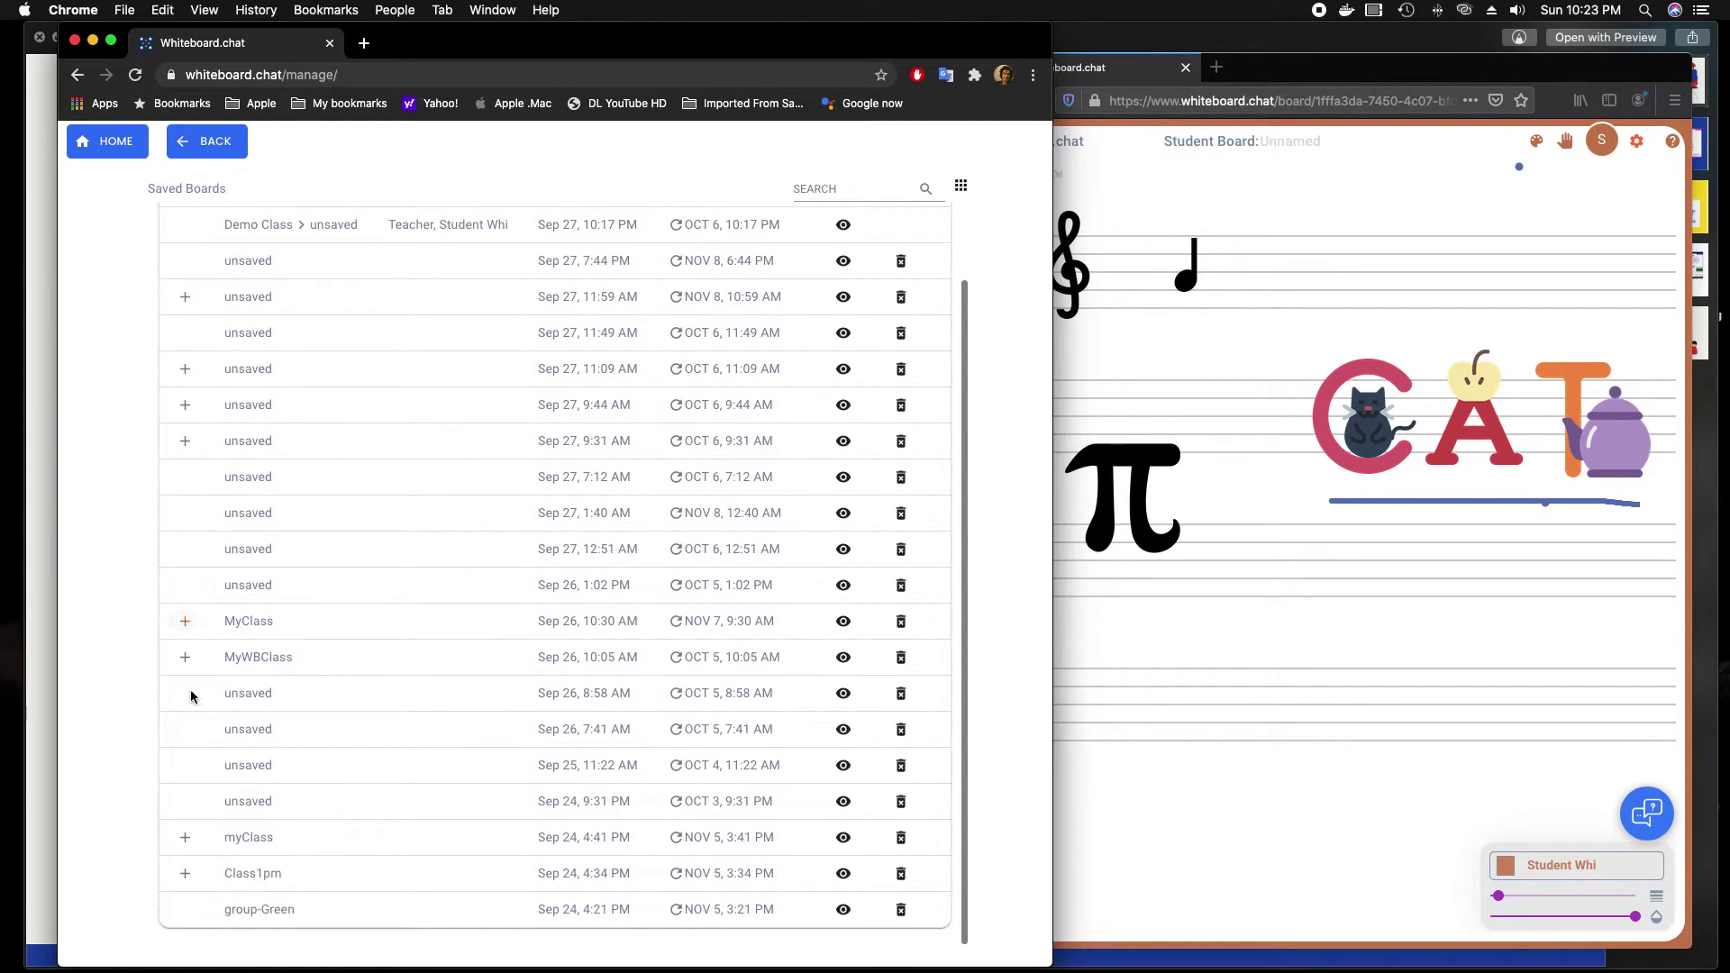
pyautogui.click(185, 661)
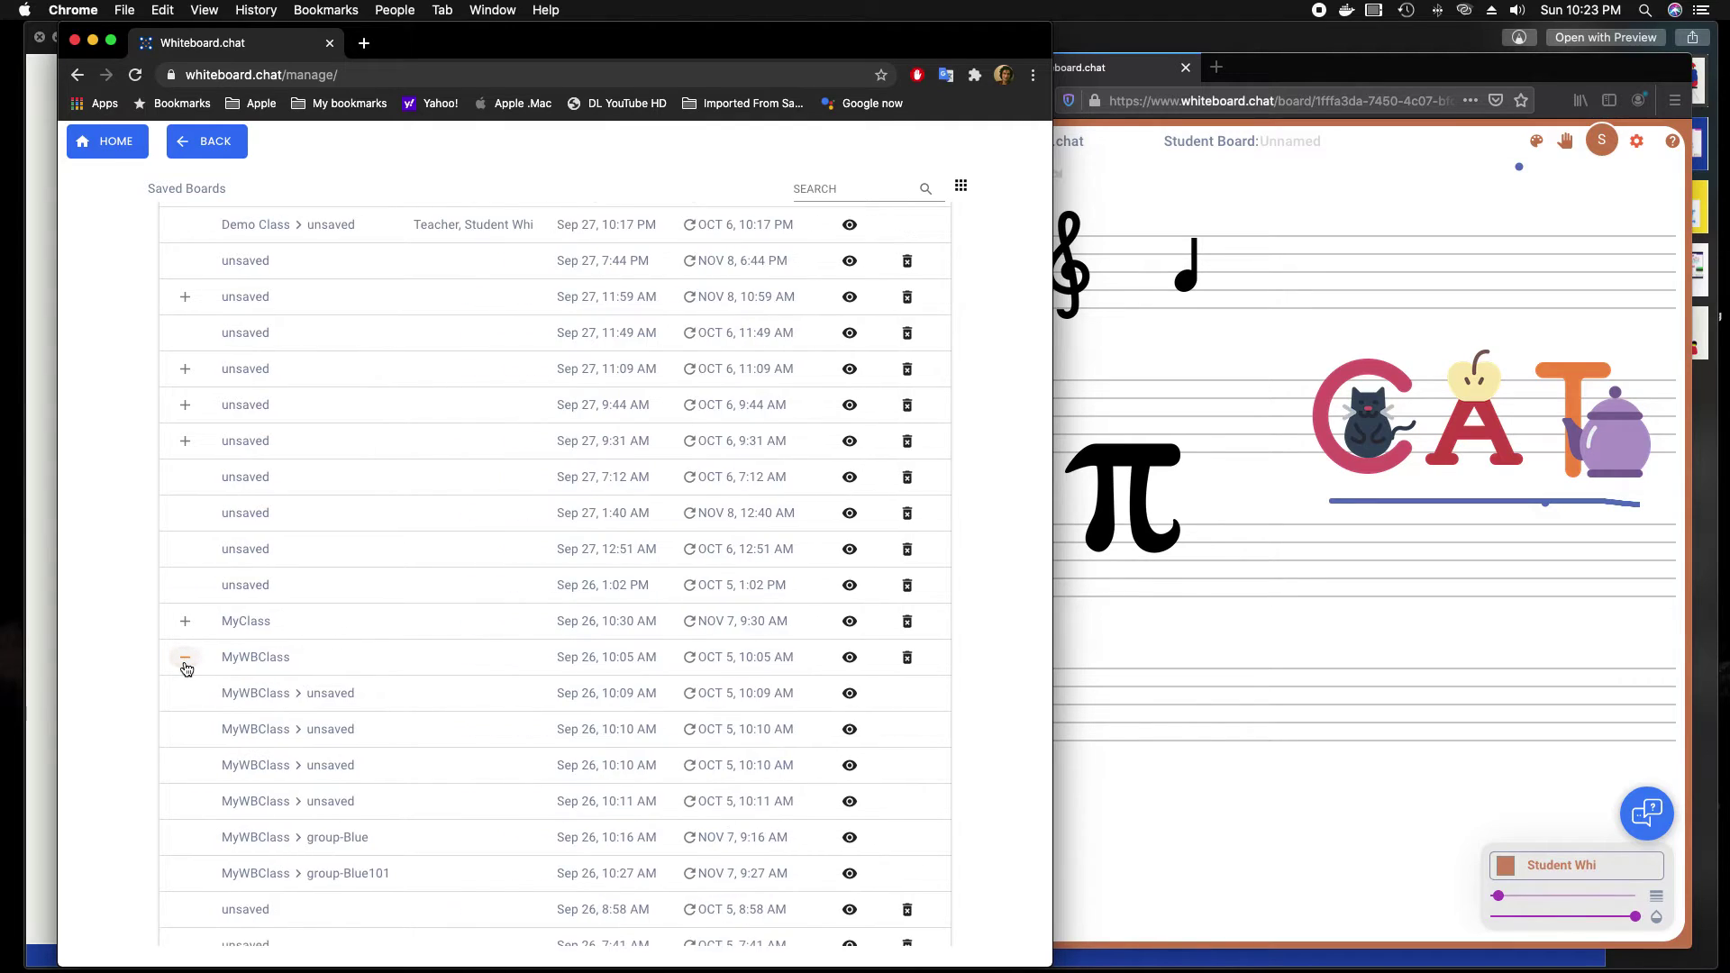
pyautogui.scroll(-3, 187, 669)
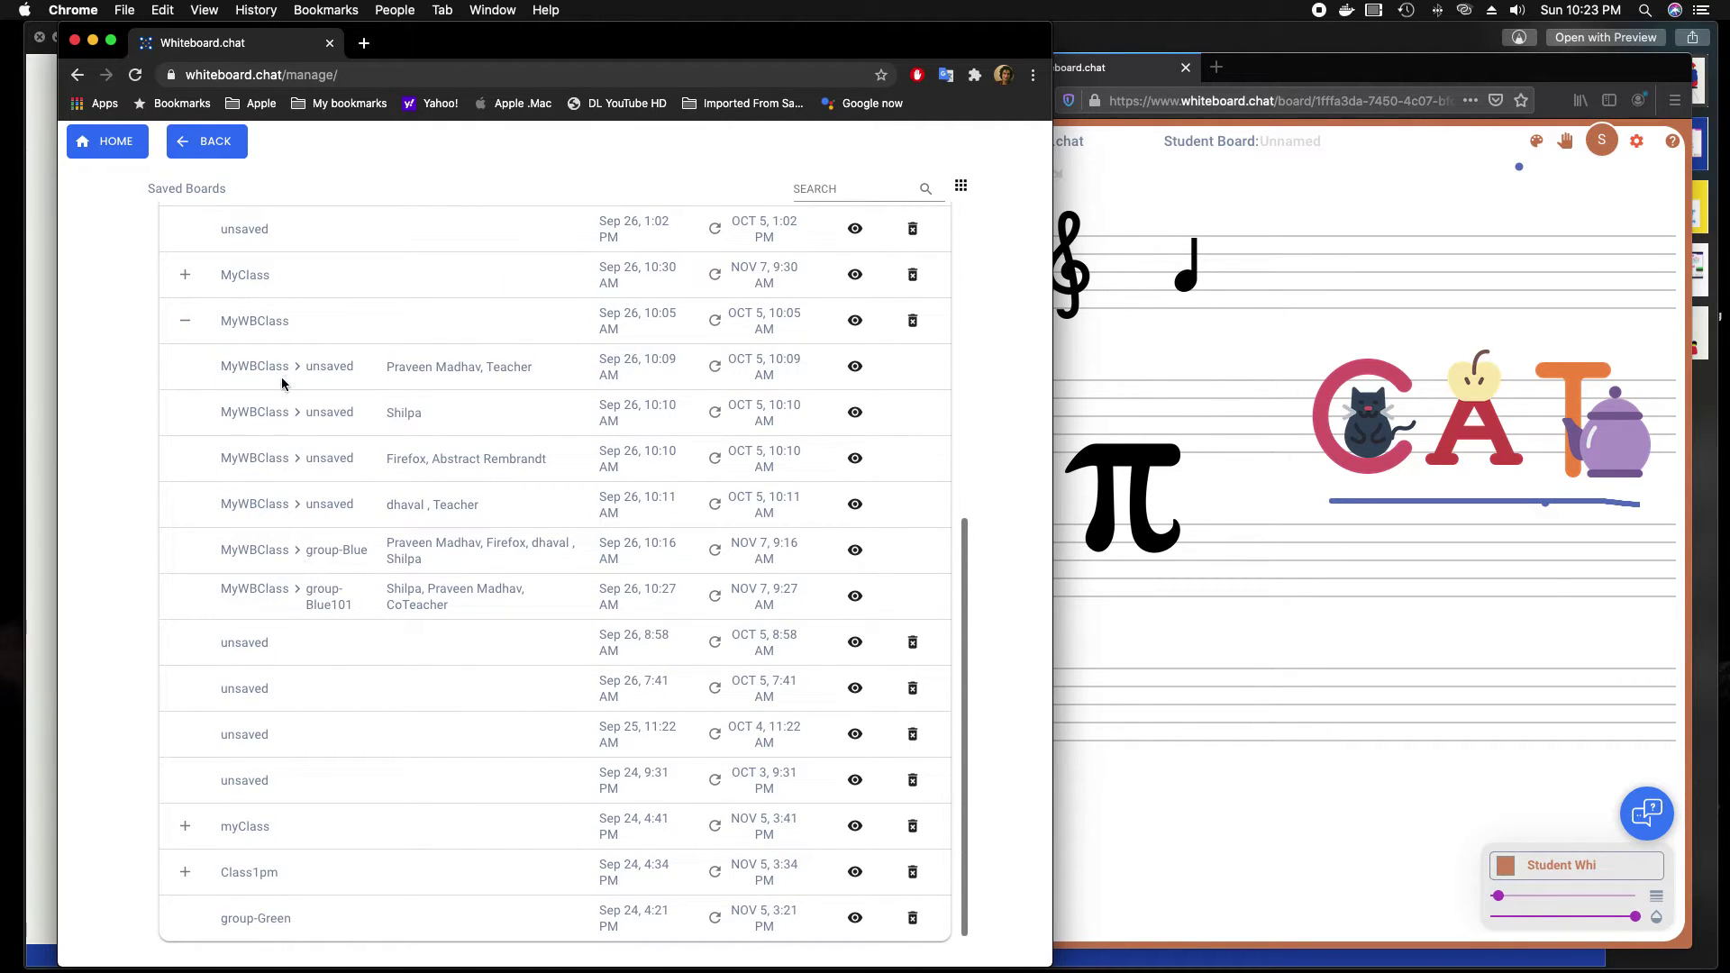
pyautogui.scroll(6, 309, 536)
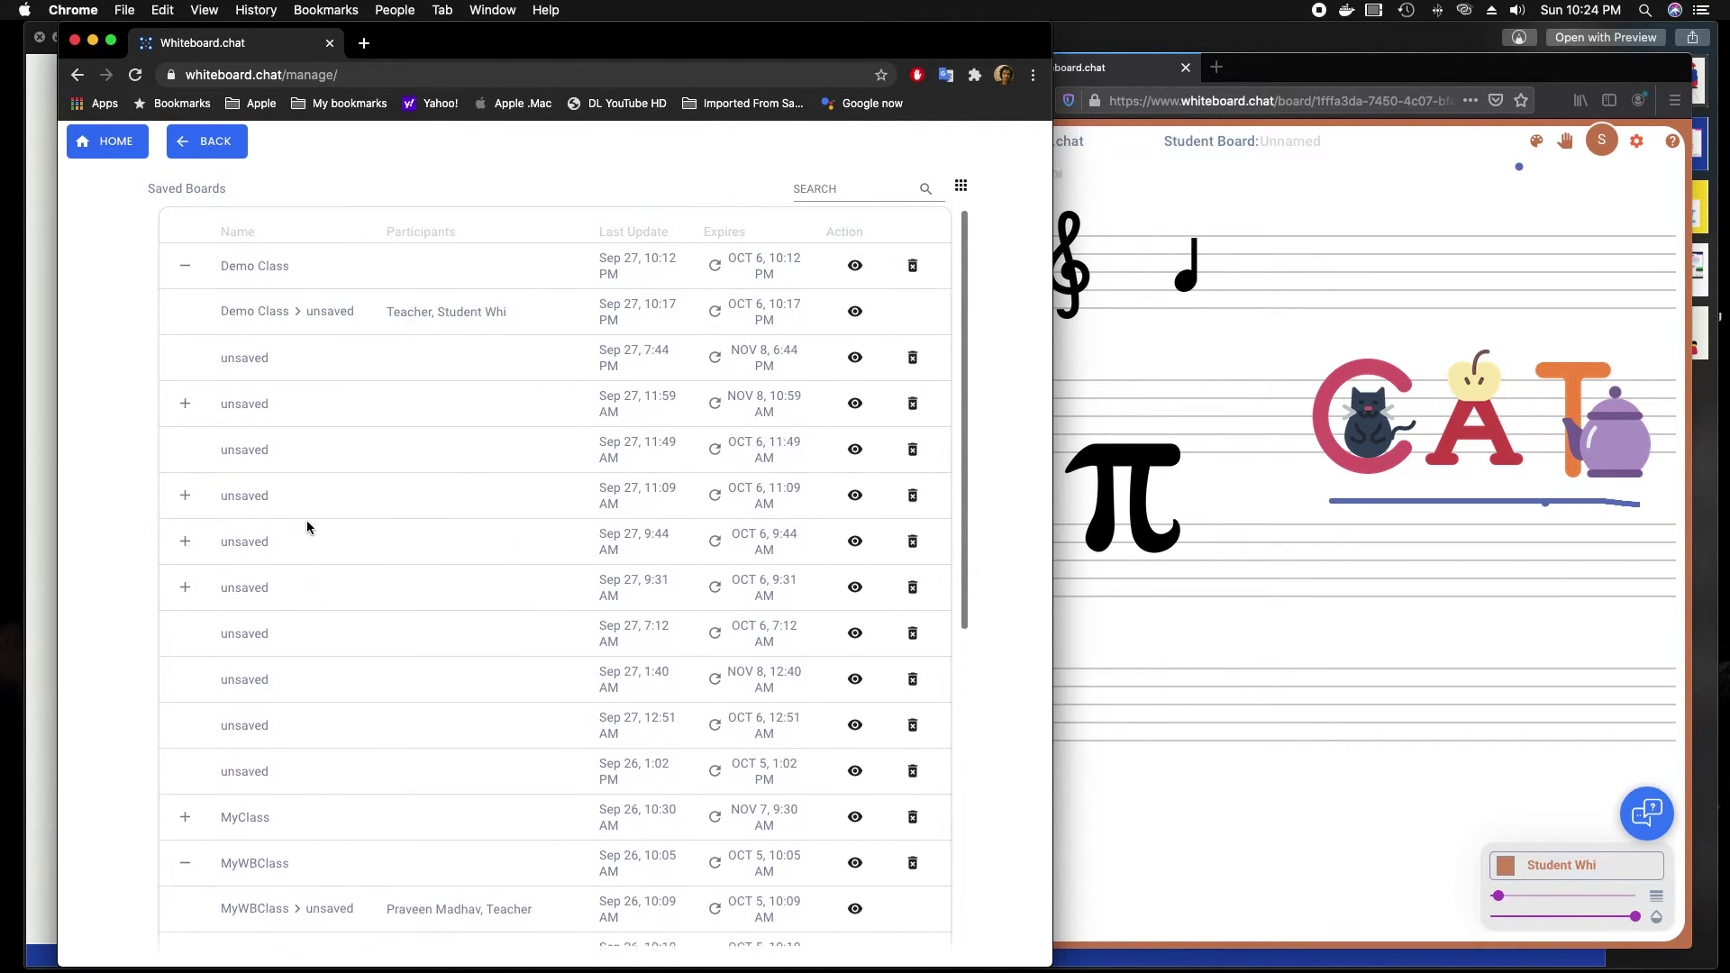
pyautogui.click(209, 145)
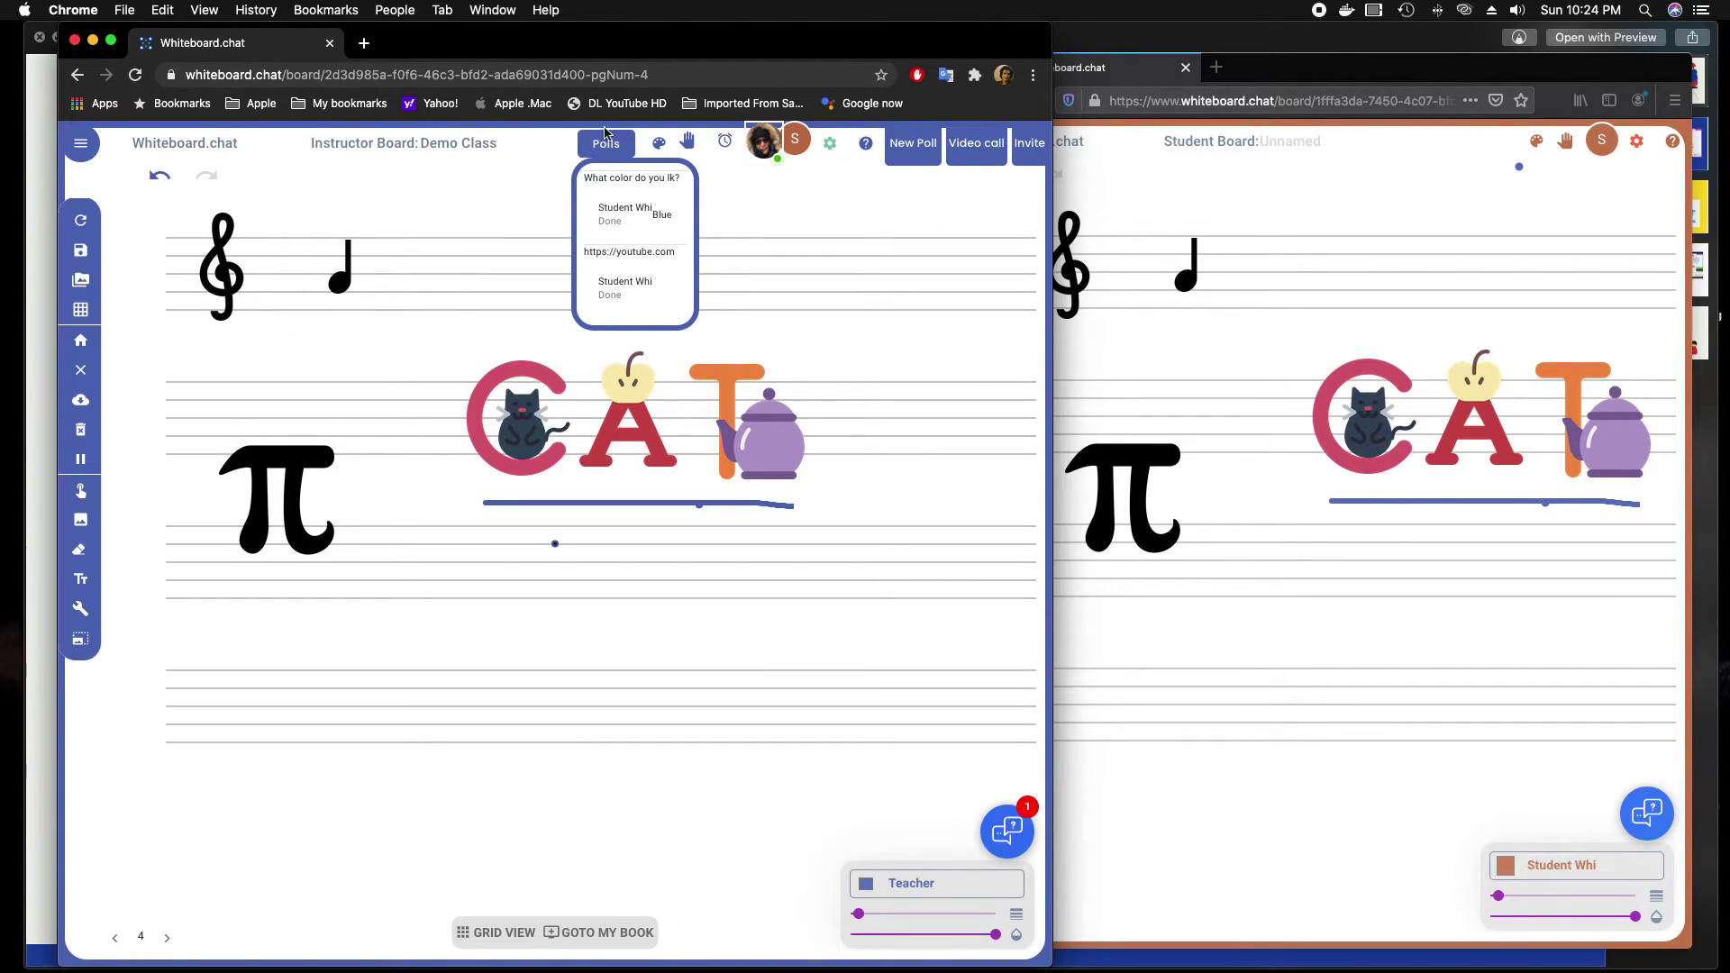
# - Close the poll list and lock the class for all students from Participants
pyautogui.click(605, 135)
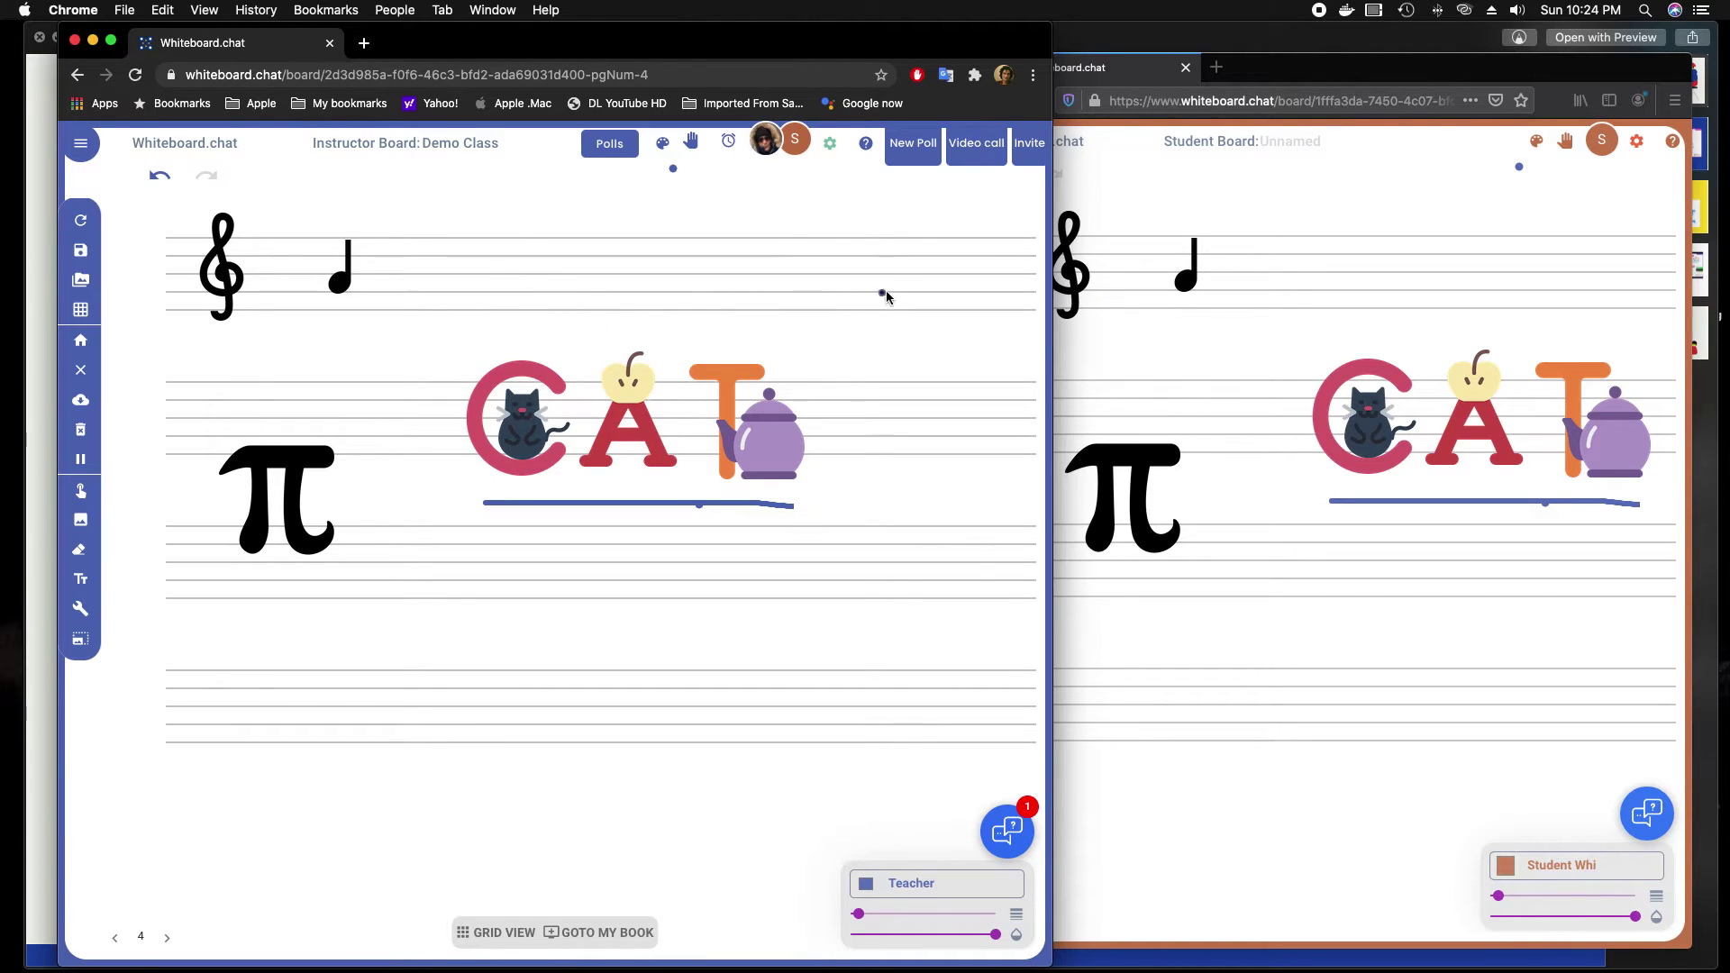
pyautogui.click(767, 146)
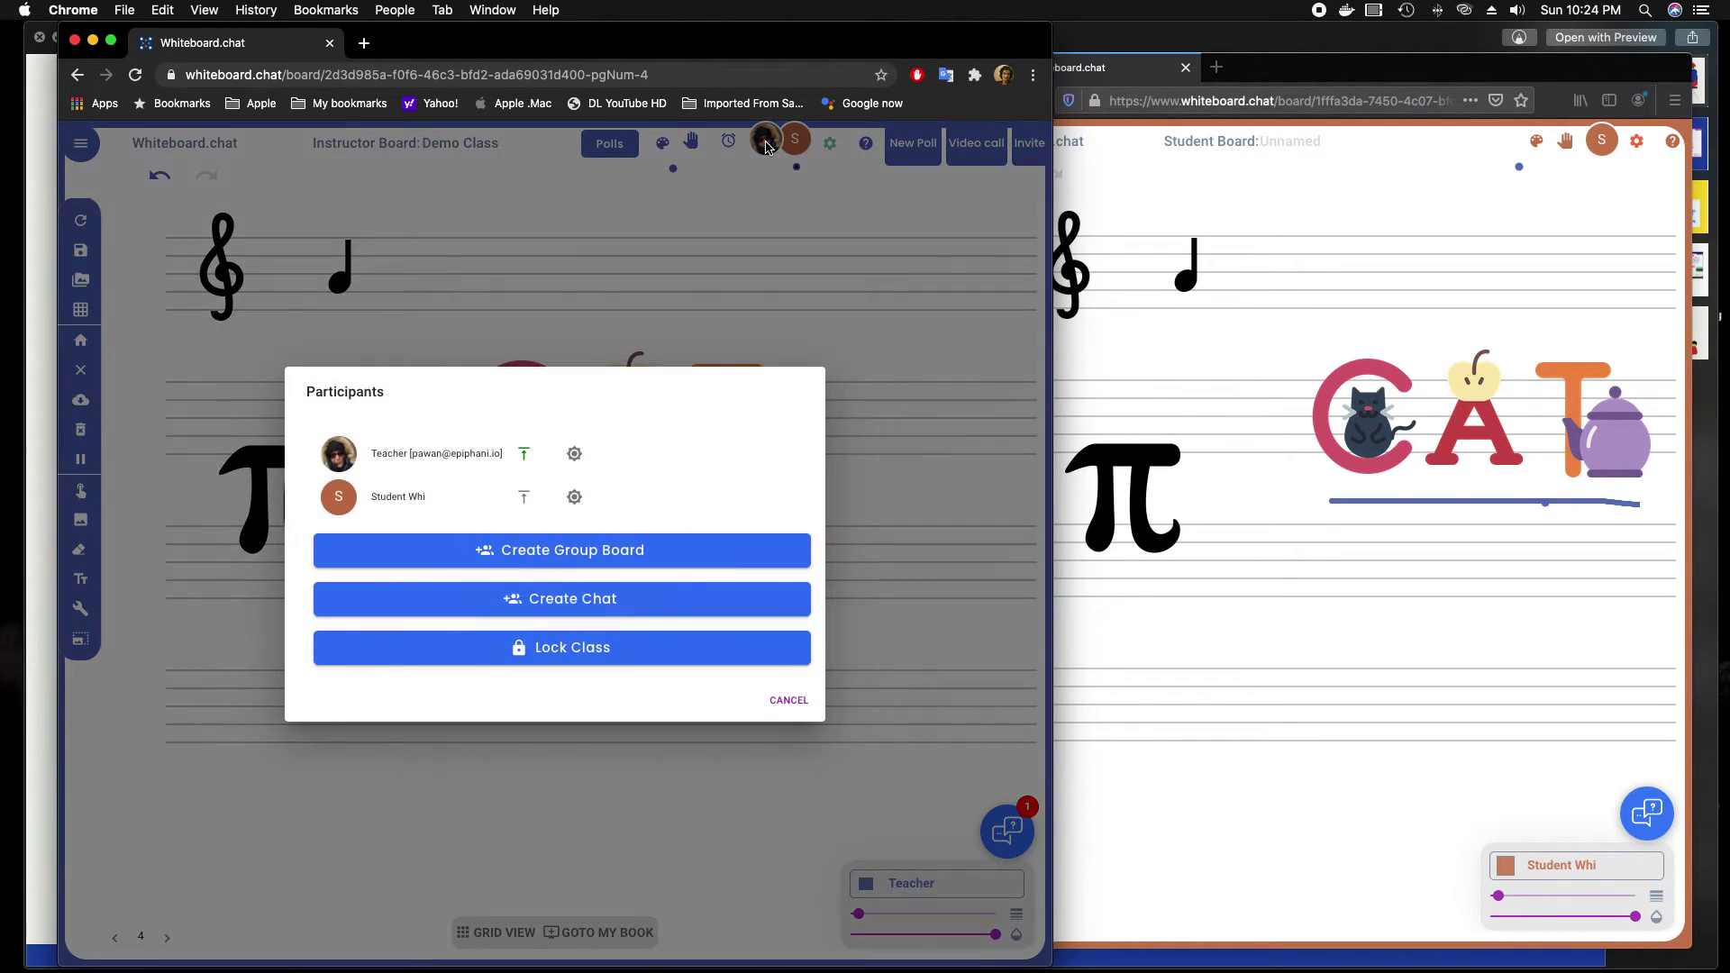
pyautogui.click(621, 656)
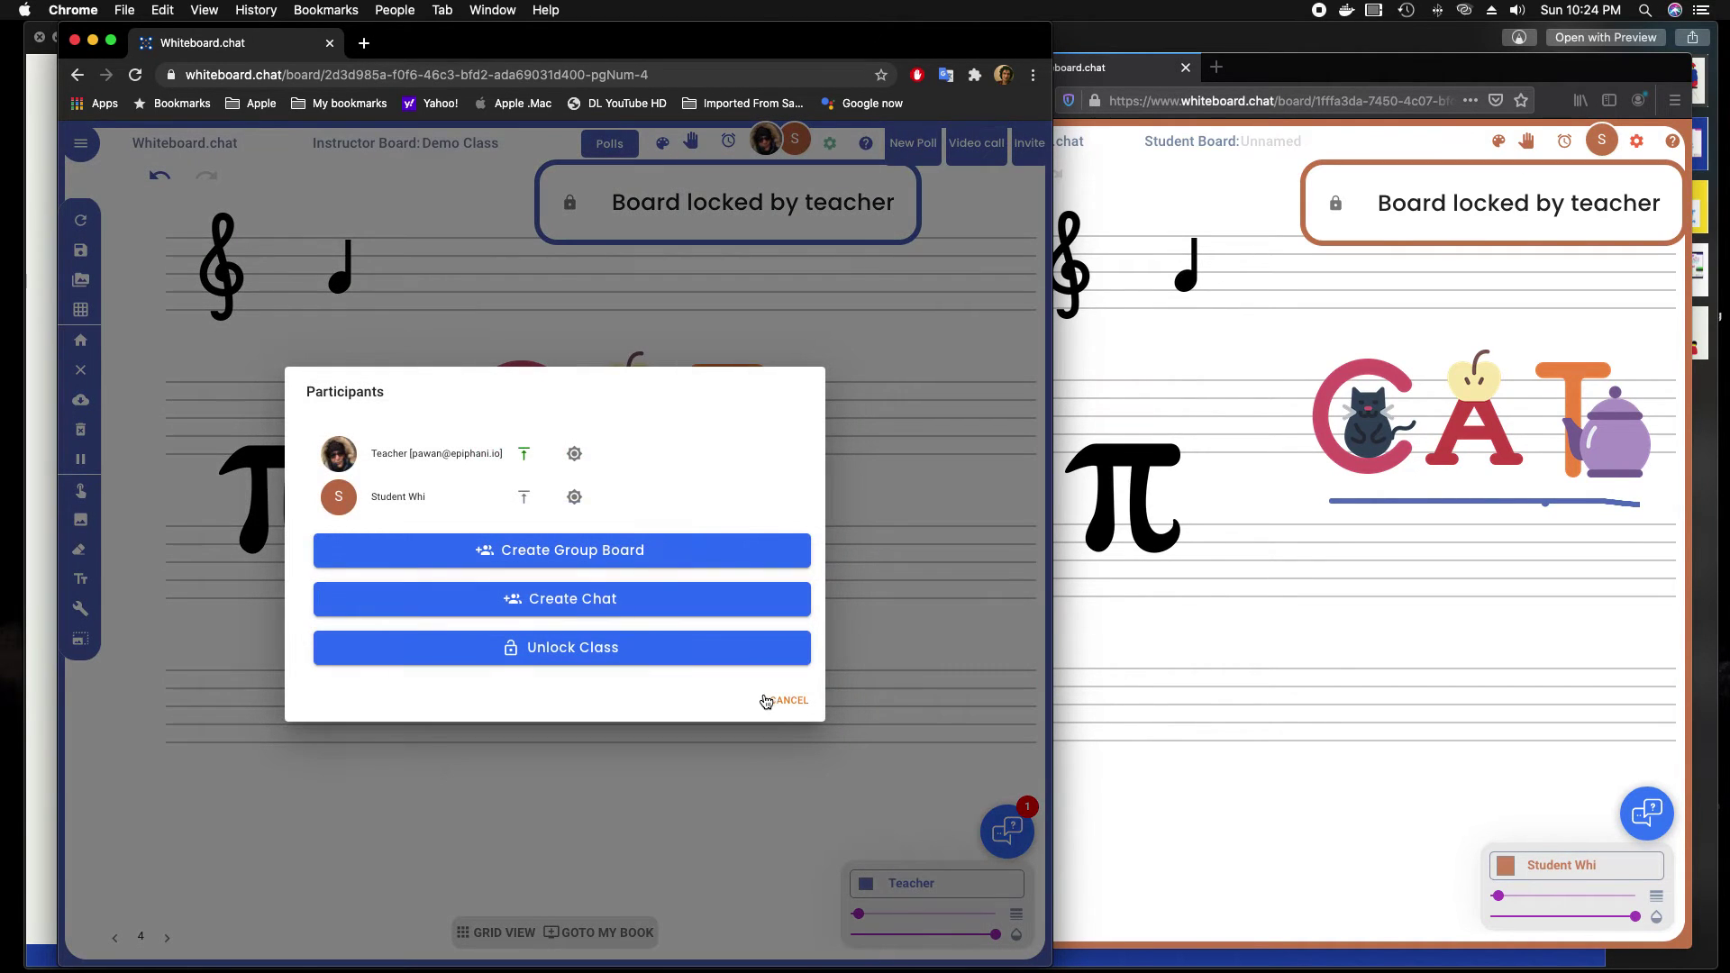
pyautogui.click(777, 704)
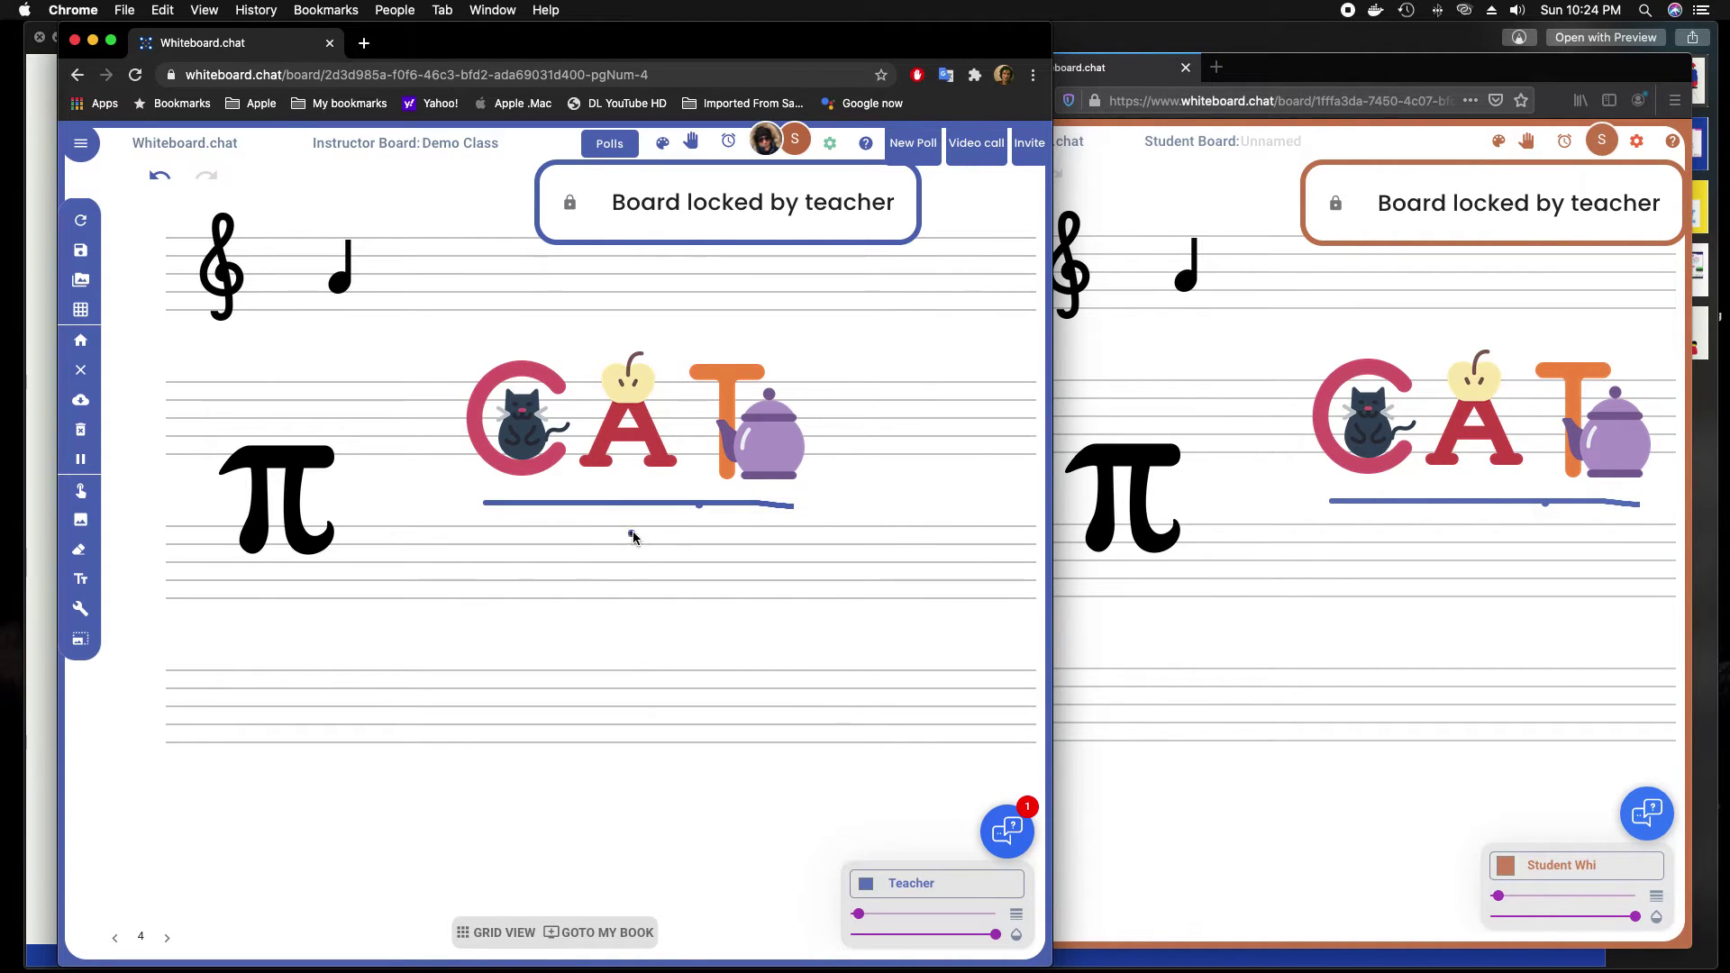
# - Draw a blue stroke below CAT, then unlock the board and reopen Participants
pyautogui.click(1327, 572)
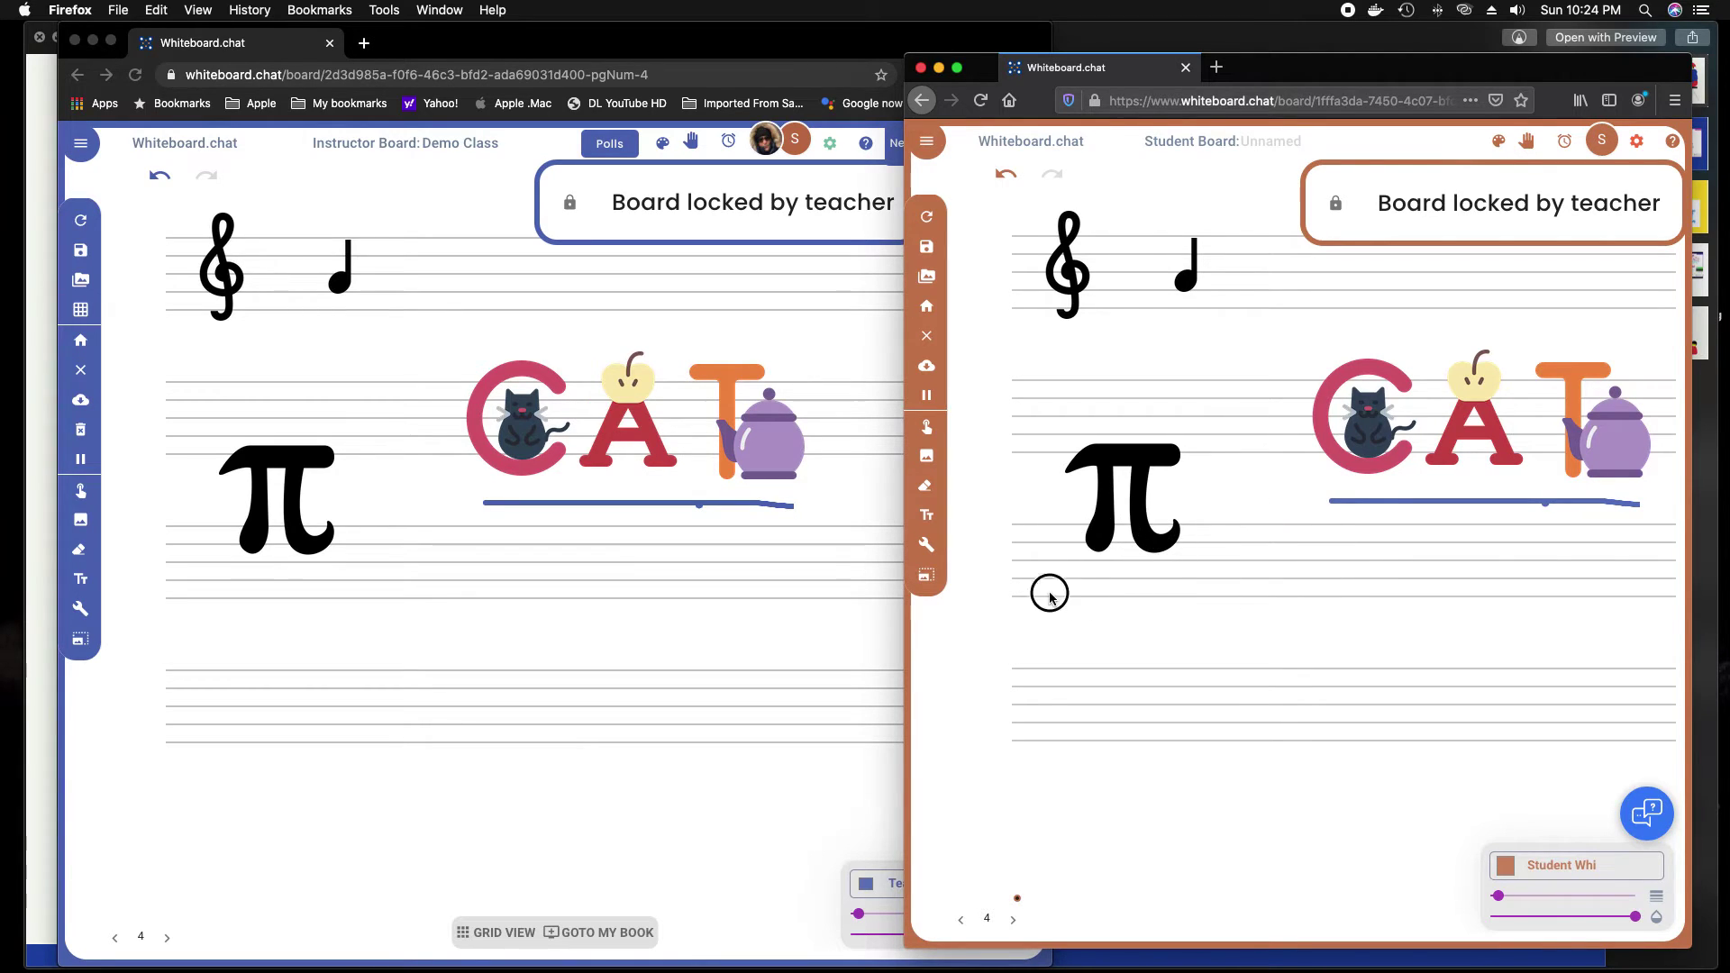
pyautogui.click(649, 601)
pyautogui.moveTo(467, 619)
pyautogui.mouseDown()
pyautogui.moveTo(558, 568)
pyautogui.moveTo(608, 566)
pyautogui.moveTo(592, 593)
pyautogui.moveTo(685, 551)
pyautogui.mouseUp()
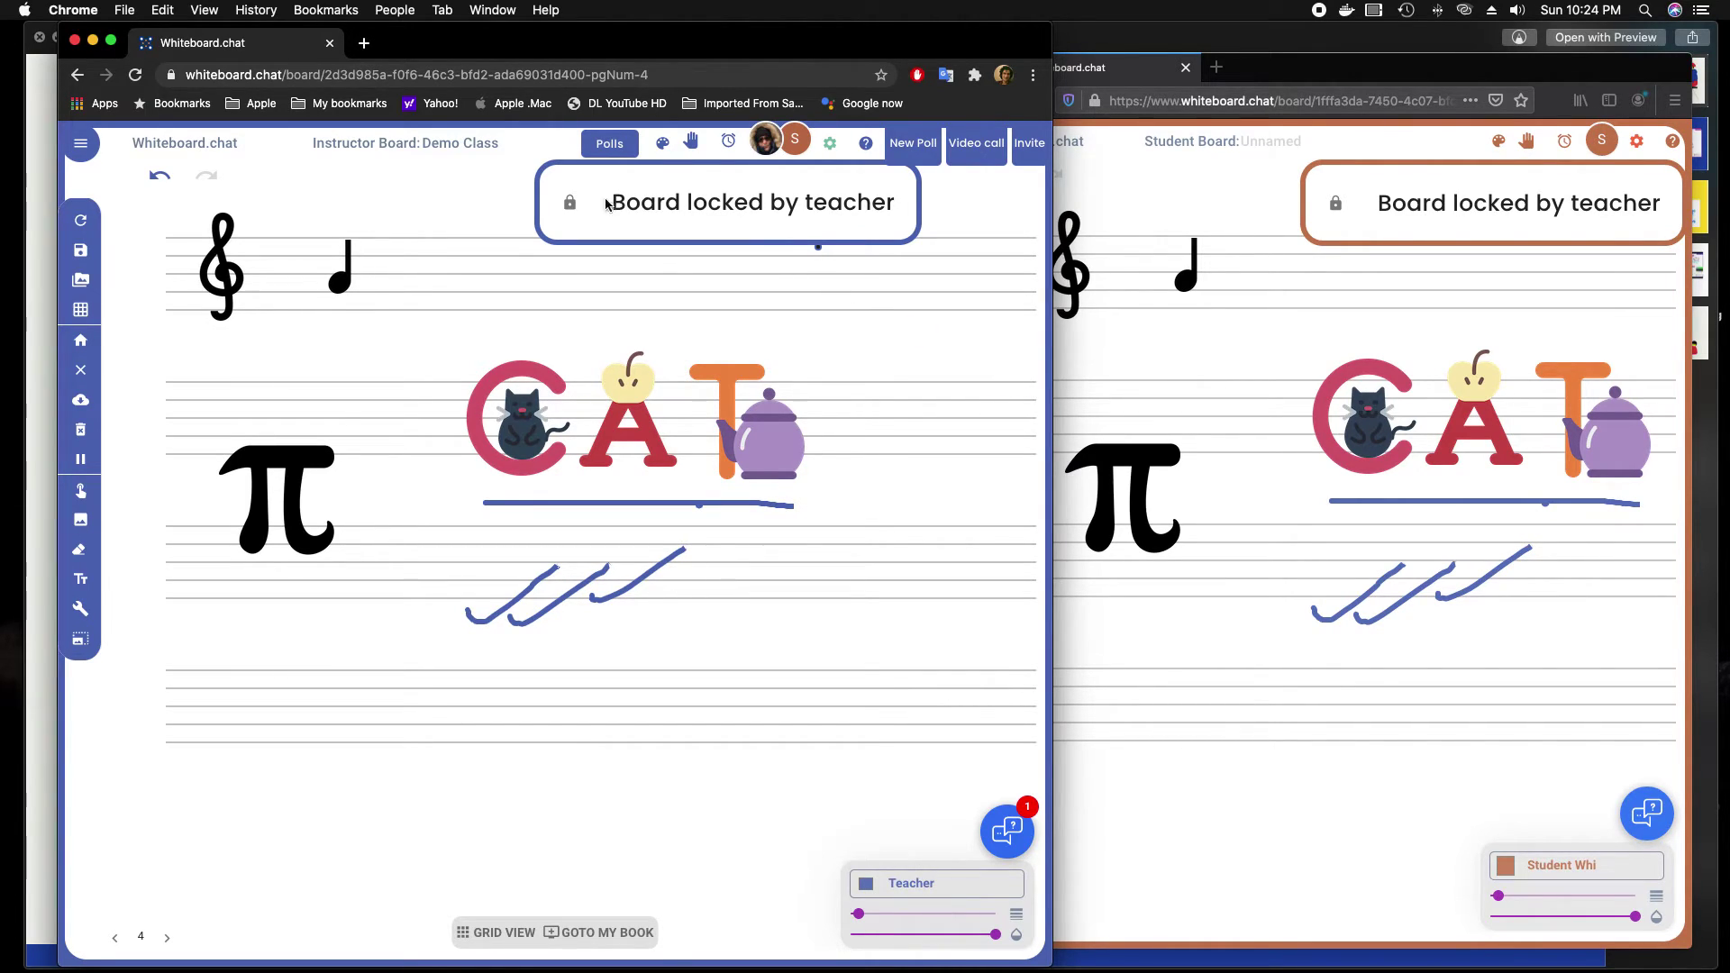
pyautogui.click(569, 204)
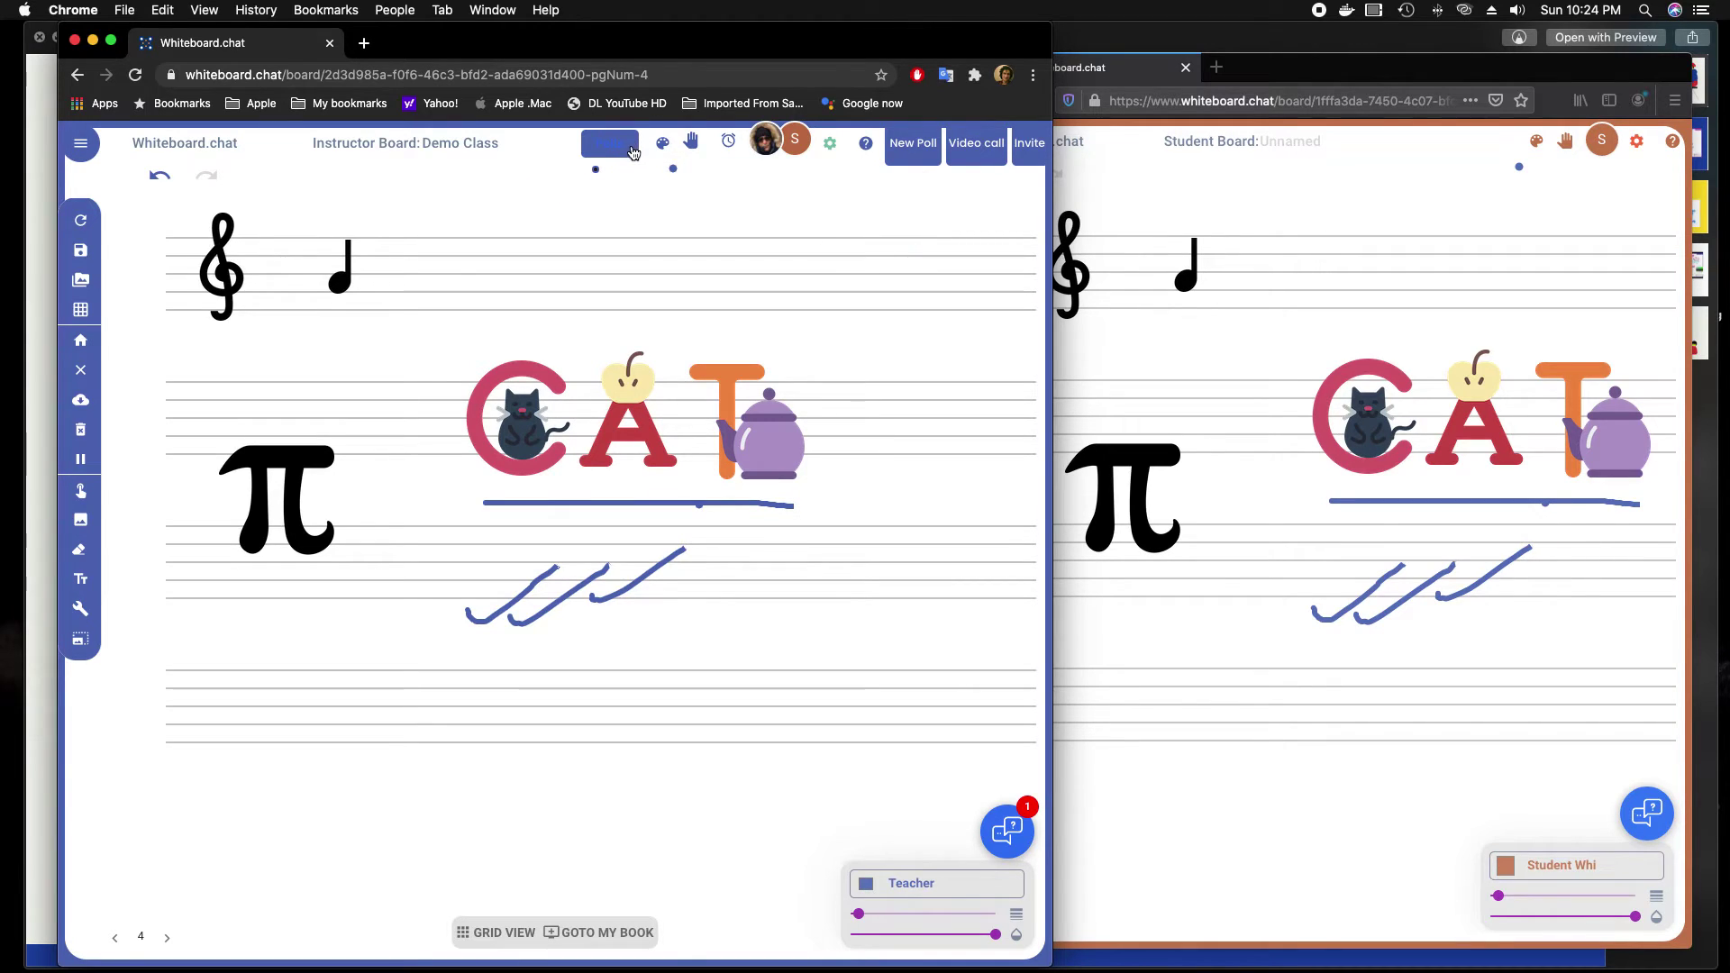
pyautogui.click(766, 141)
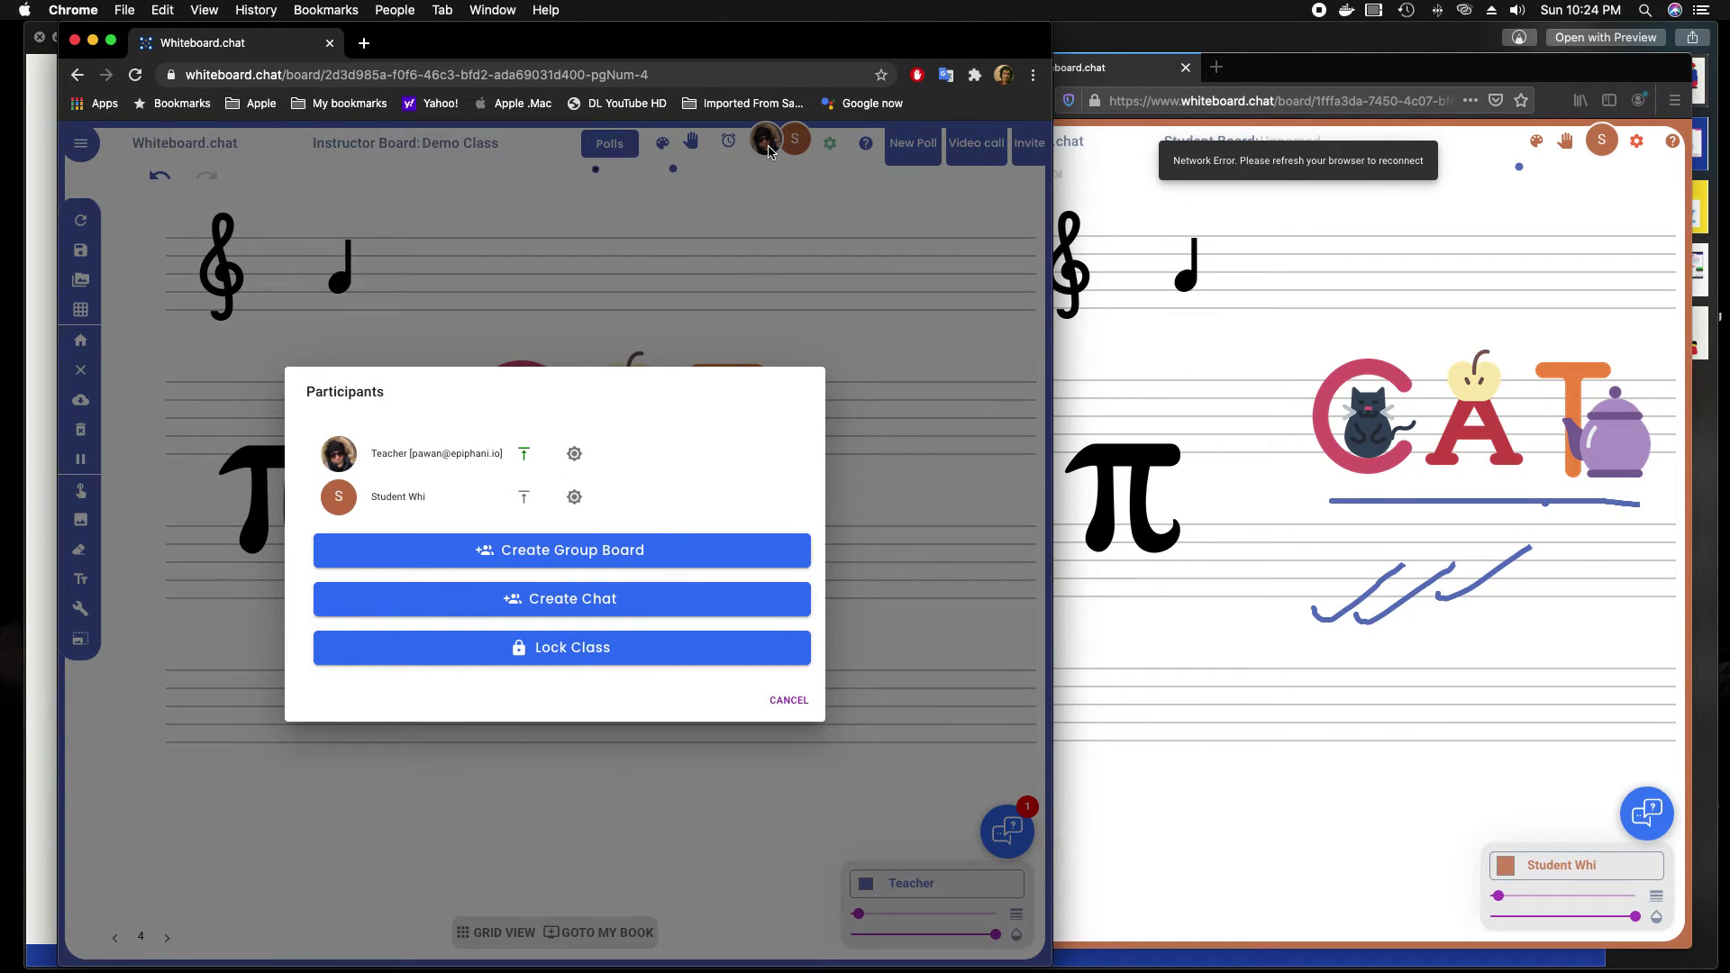
# - Open a new incognito Chrome window and move it aside to reveal the board
pyautogui.click(636, 563)
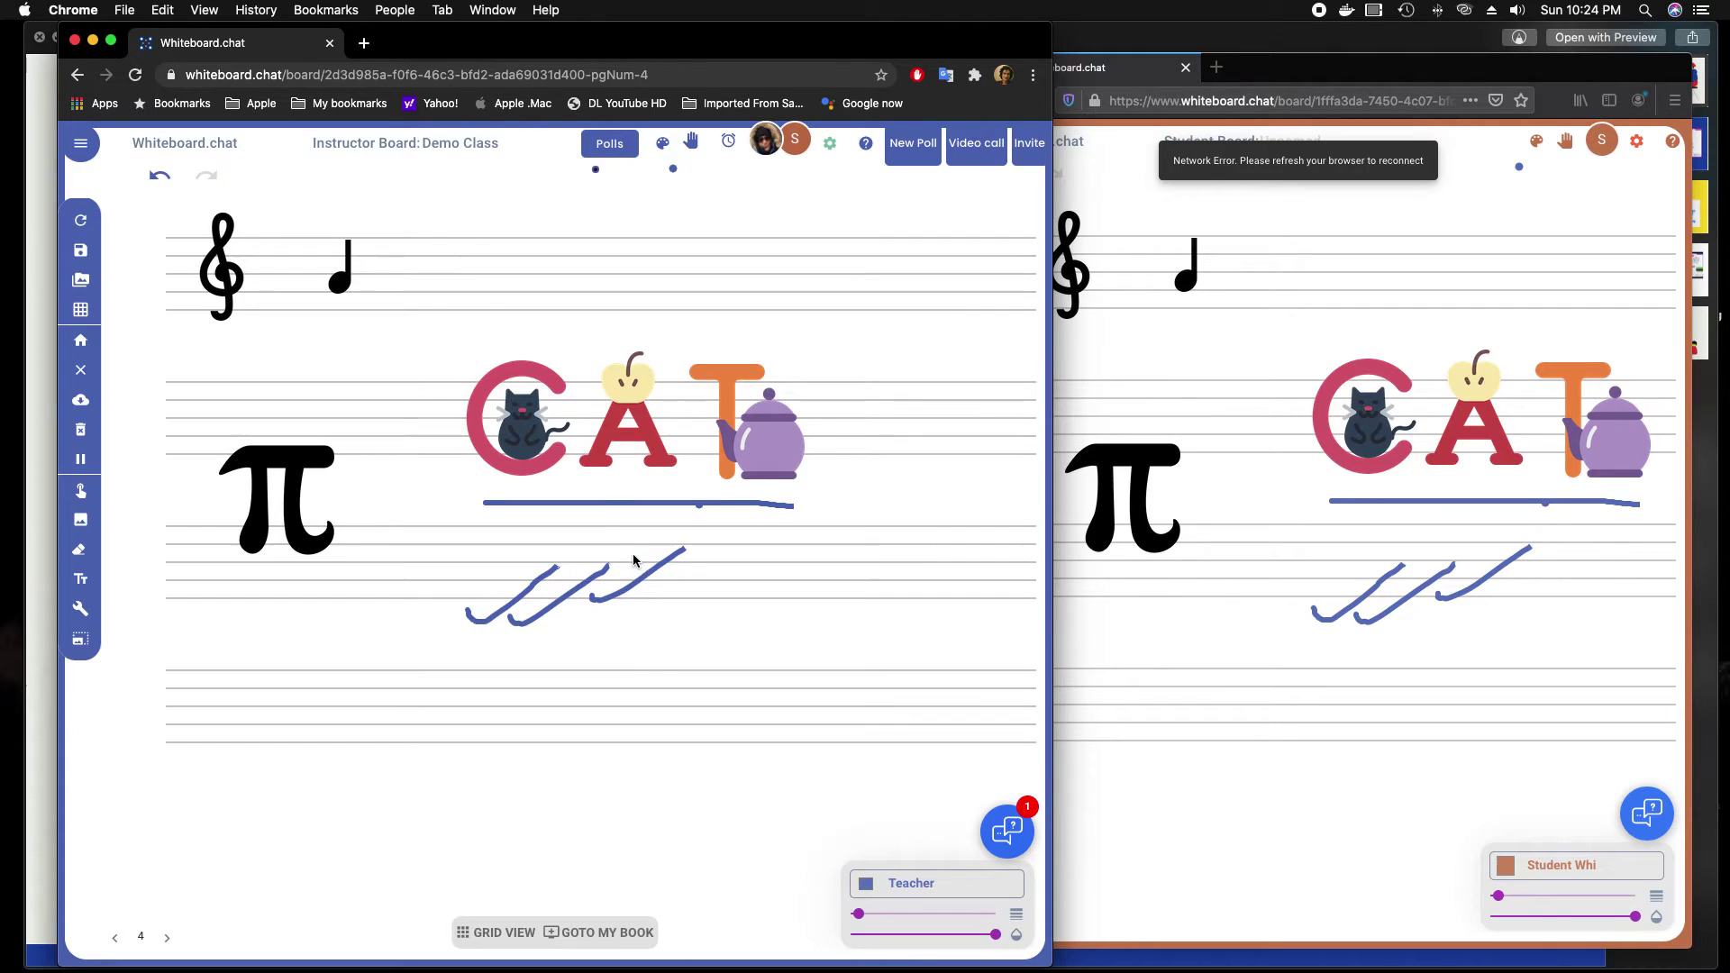
pyautogui.click(125, 10)
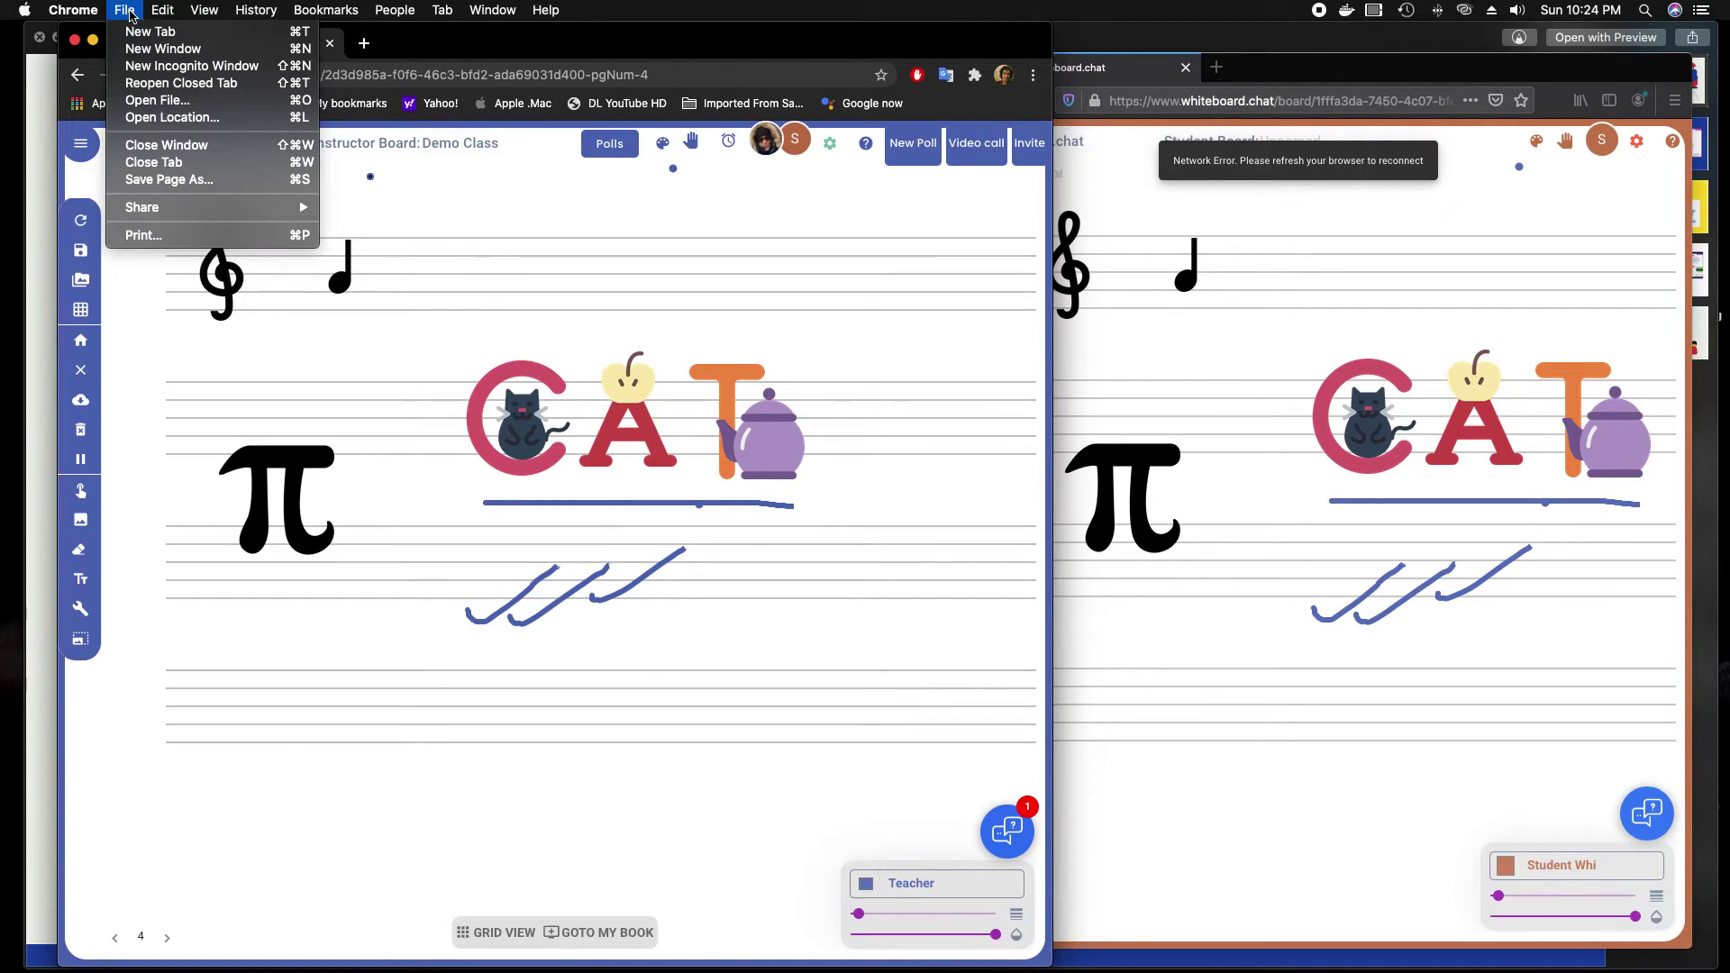
pyautogui.click(181, 66)
pyautogui.moveTo(460, 54); pyautogui.dragTo(643, 186)
pyautogui.click(646, 187)
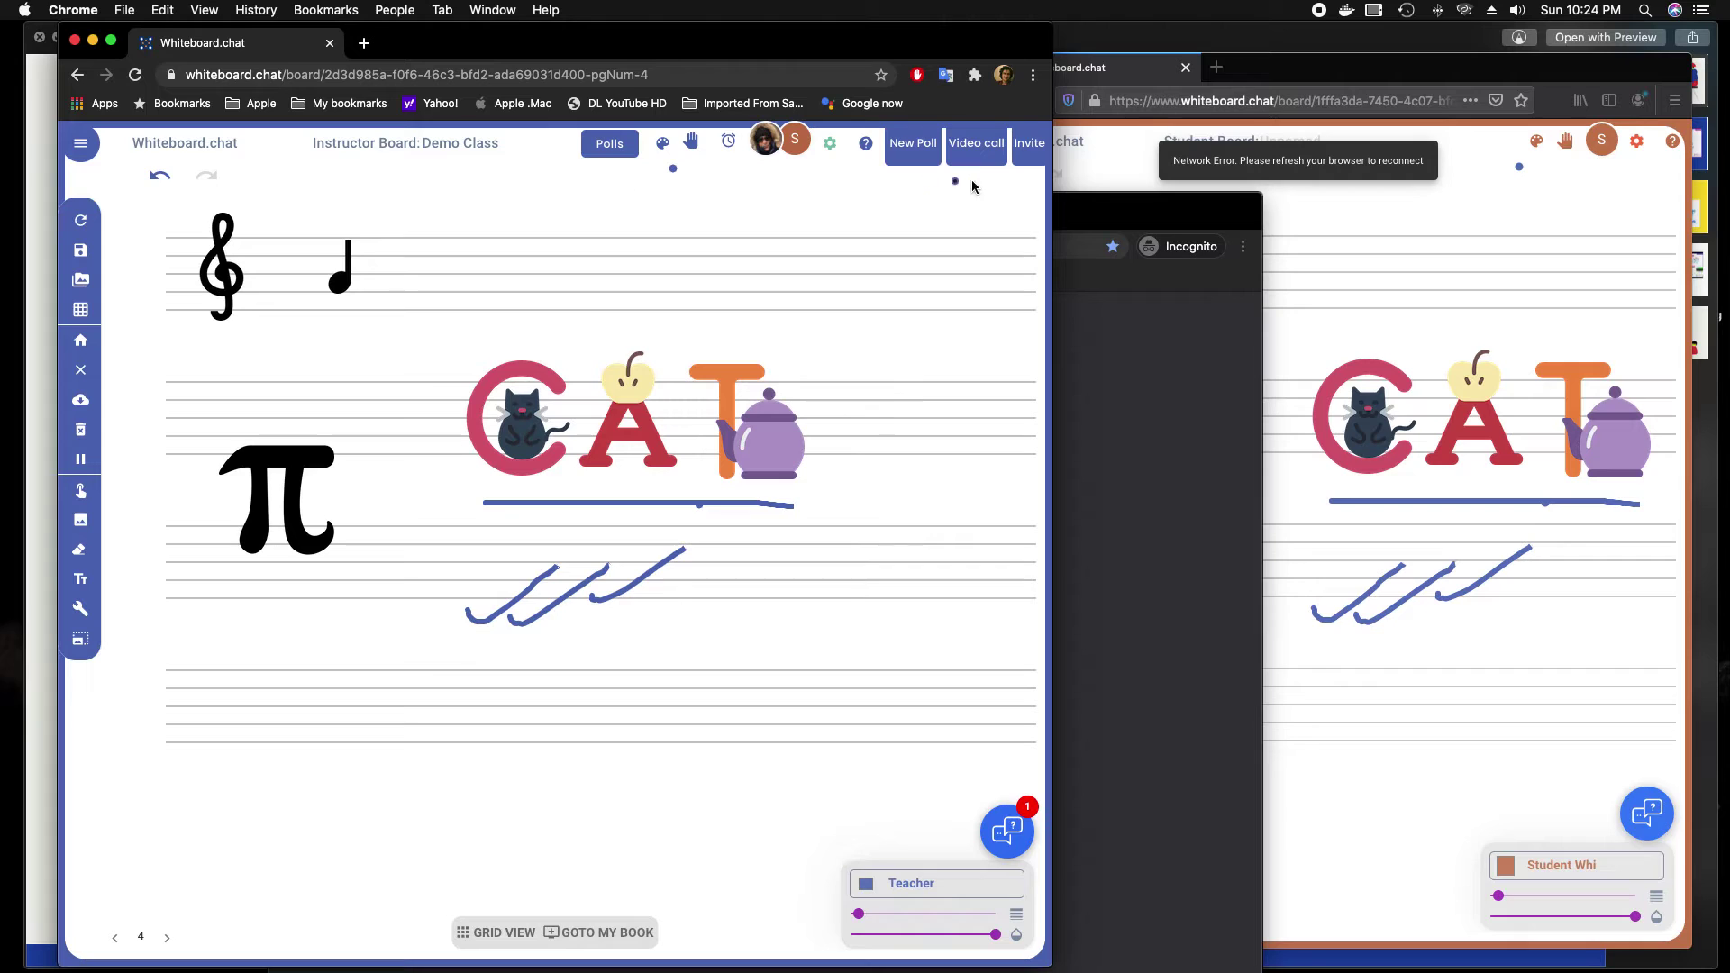
# - Copy the class invite link, load it in the incognito window and join under a student name
pyautogui.click(1027, 143)
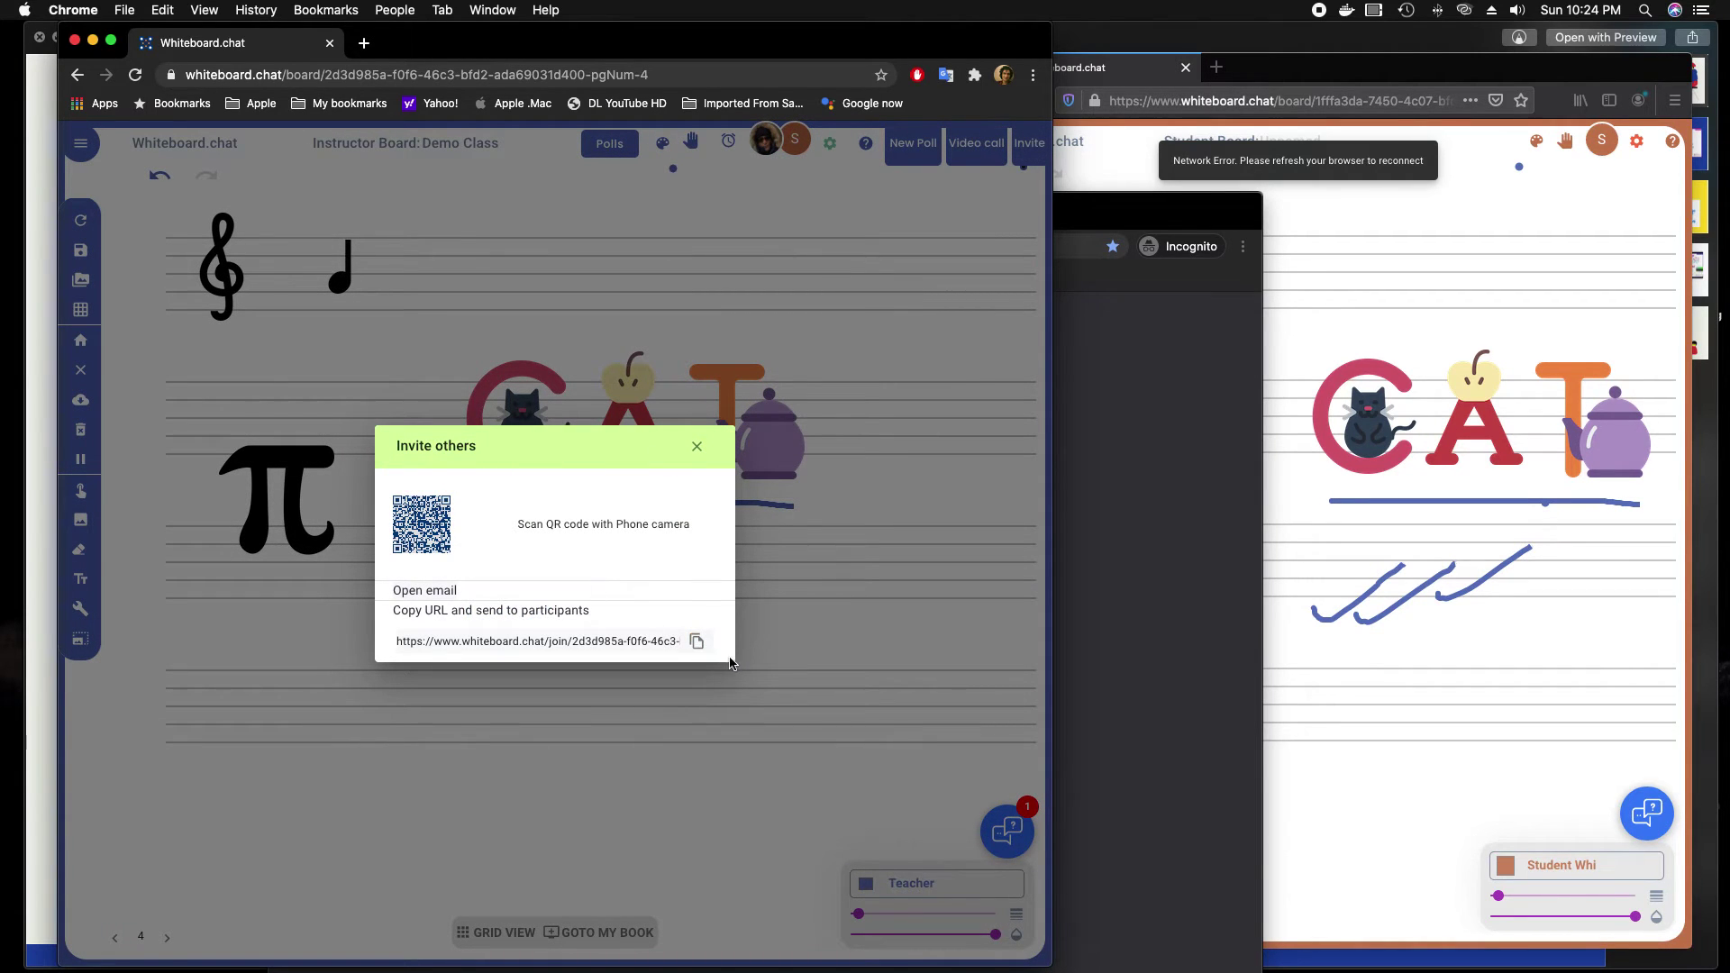
pyautogui.click(697, 641)
pyautogui.click(1147, 526)
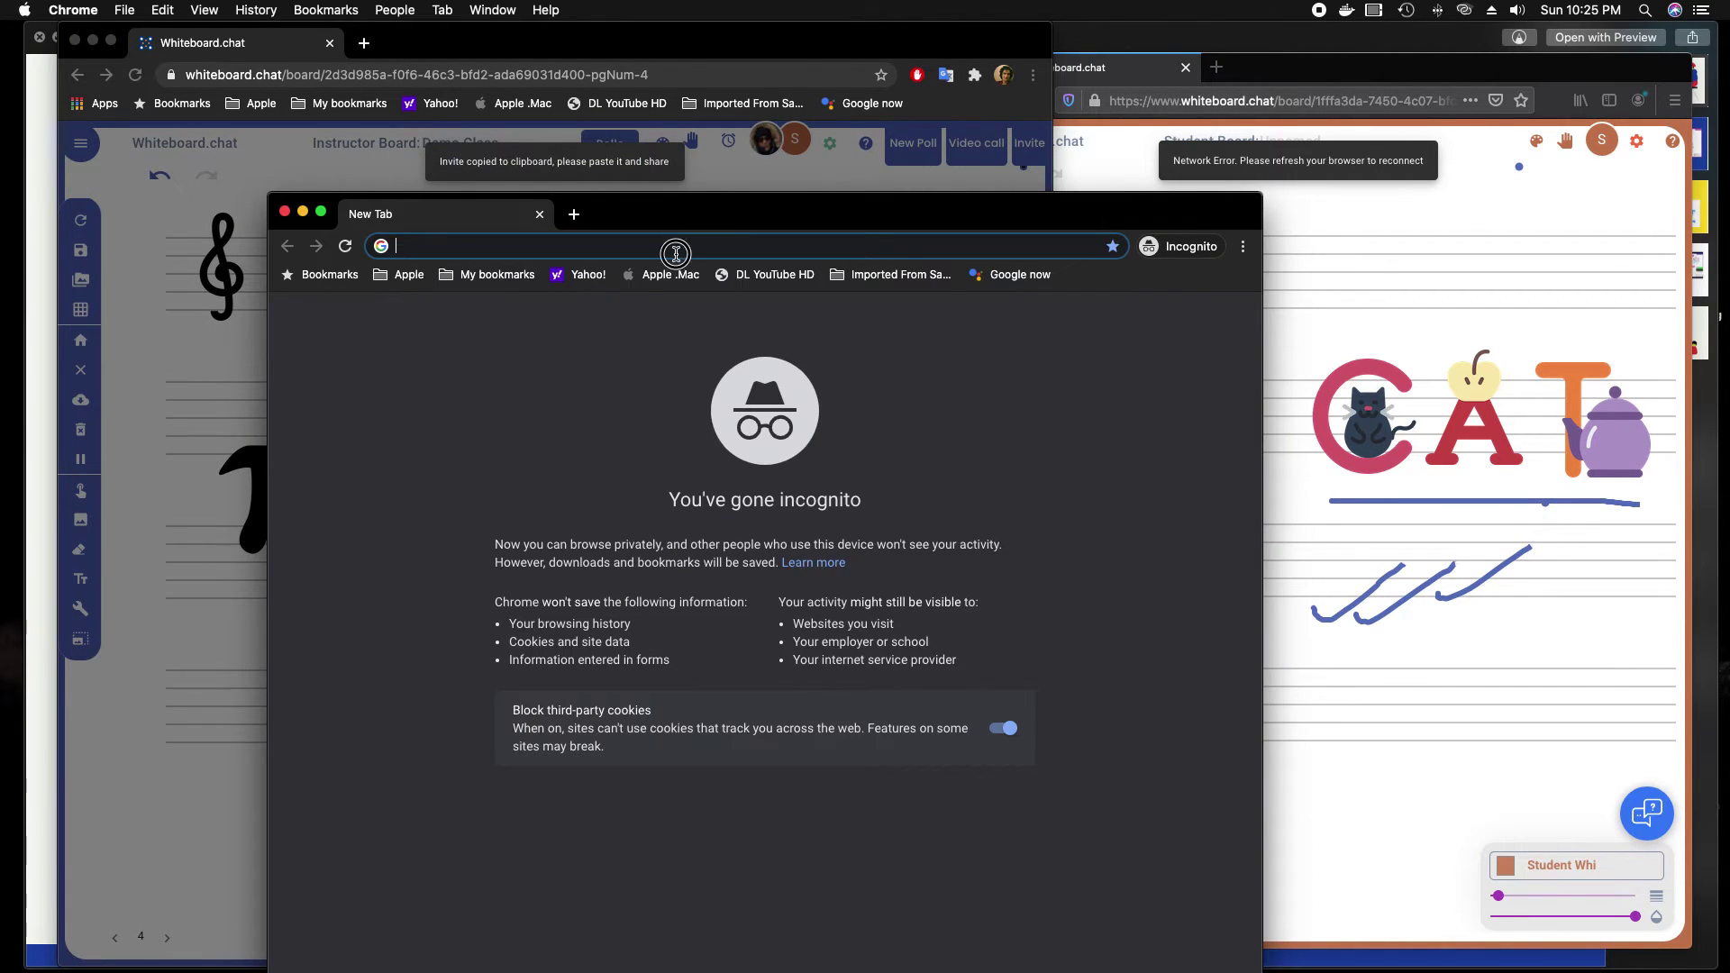
pyautogui.press('super+v')
pyautogui.press('Return')
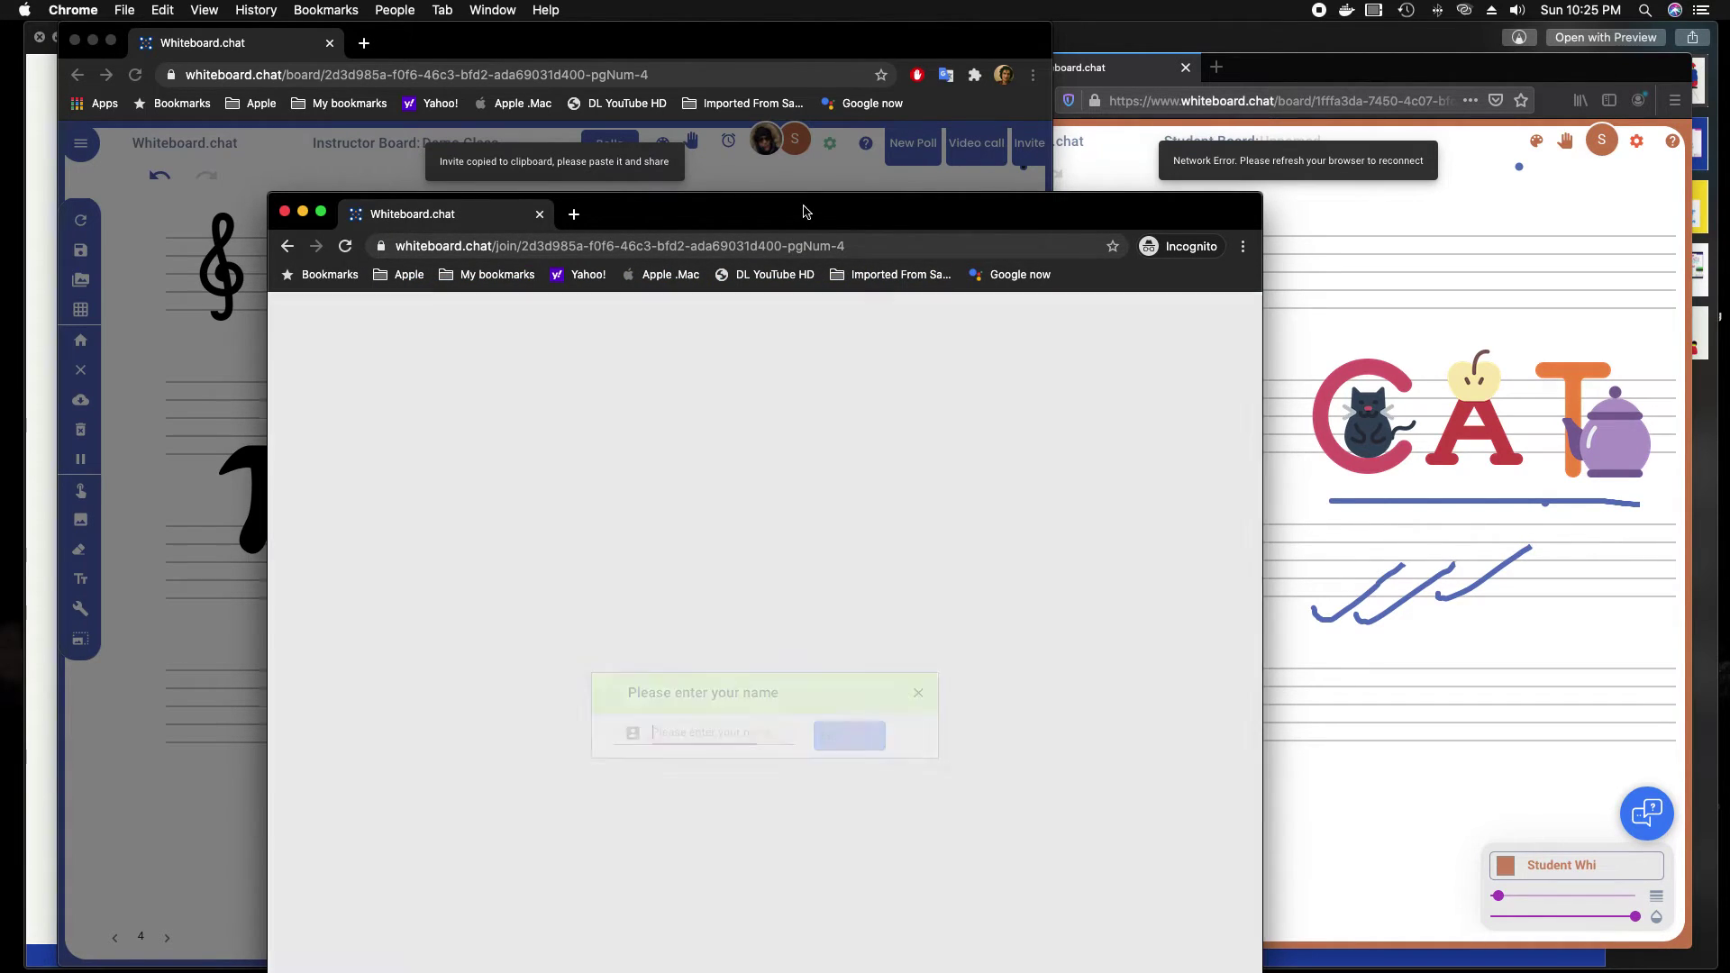
pyautogui.write('Student #2')
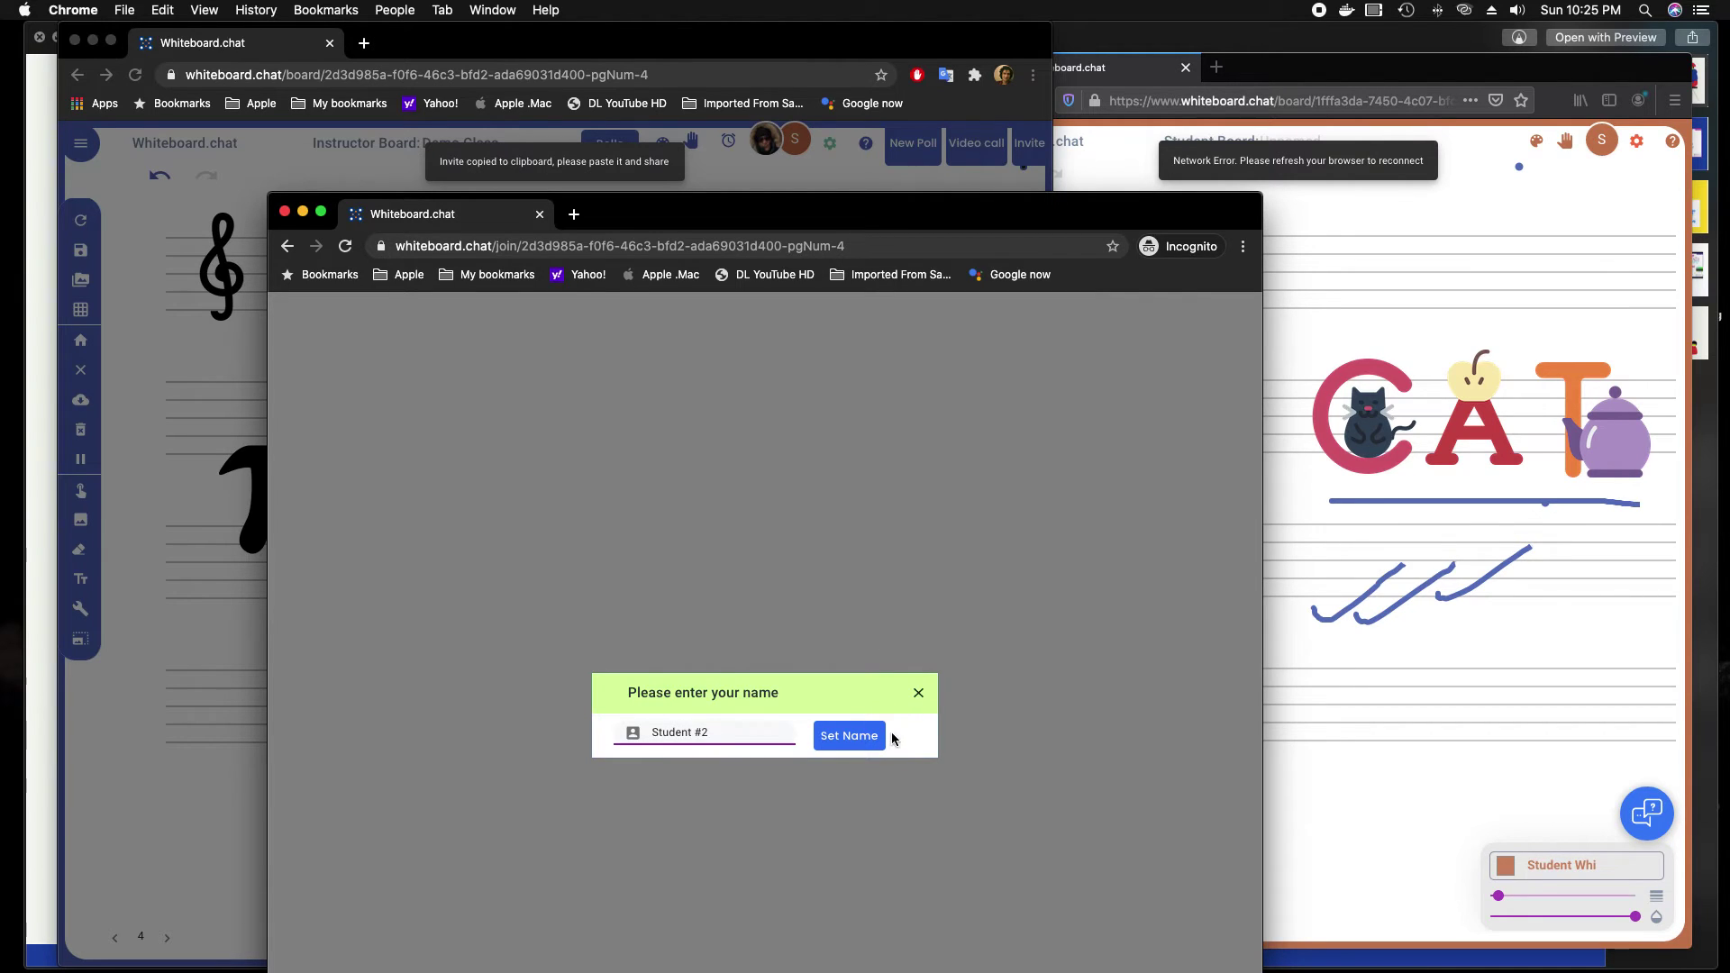
pyautogui.click(874, 737)
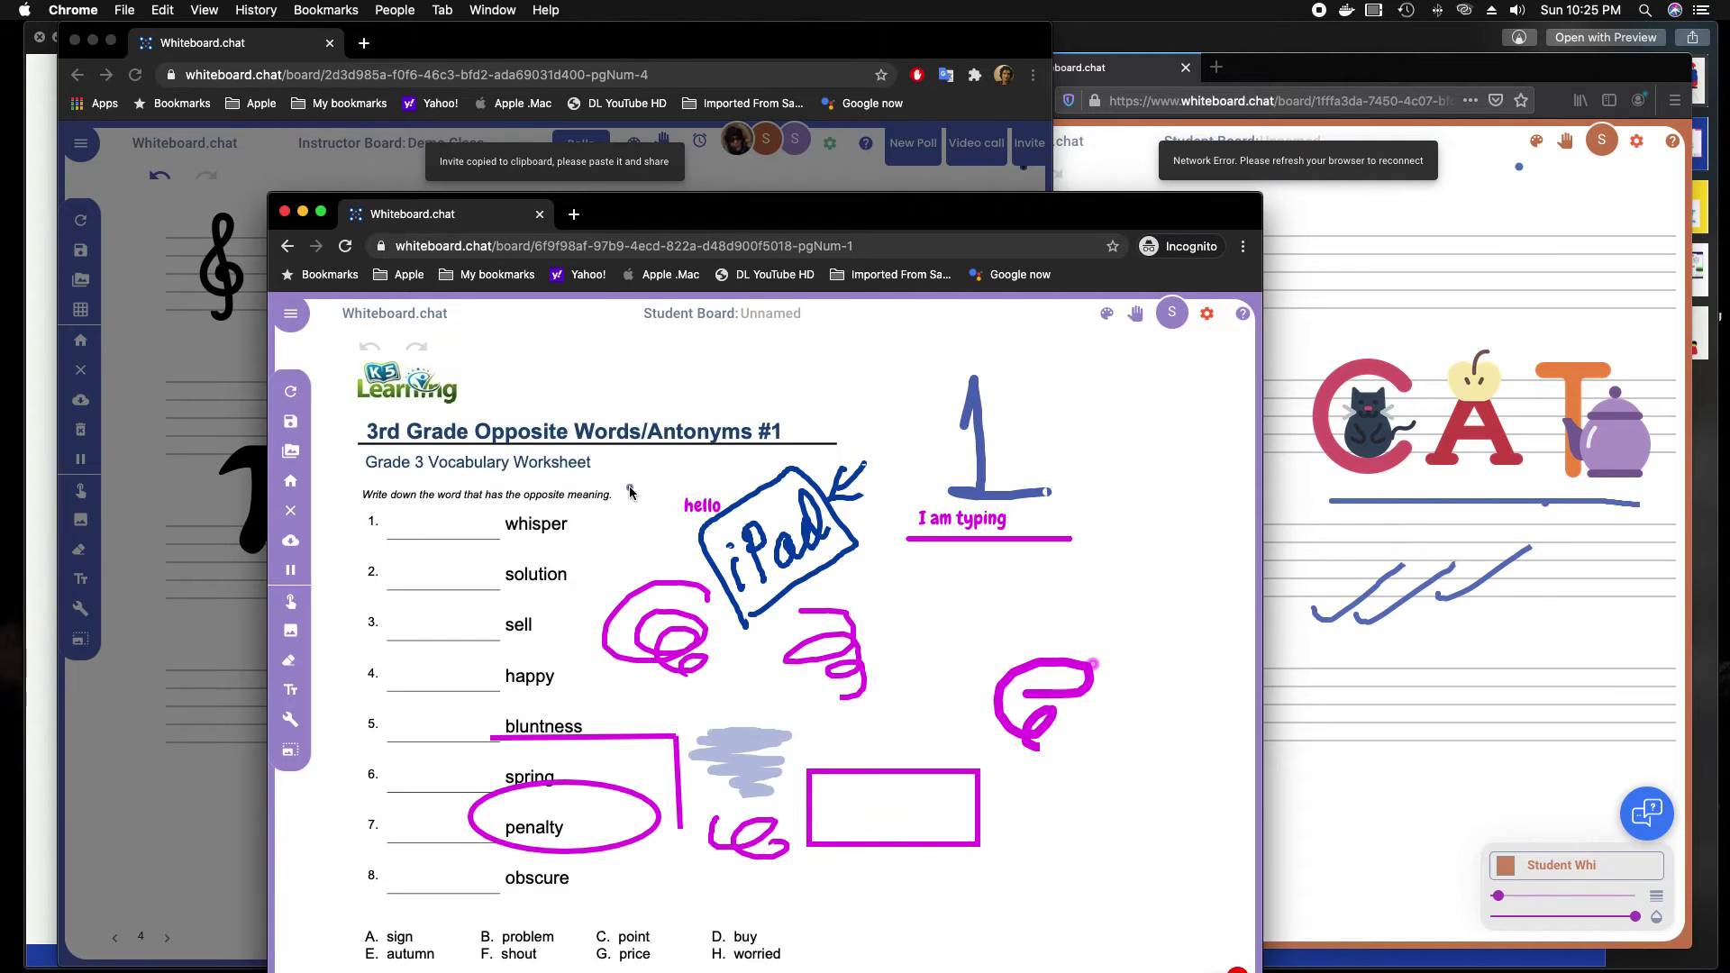
pyautogui.moveTo(828, 190); pyautogui.dragTo(898, 160)
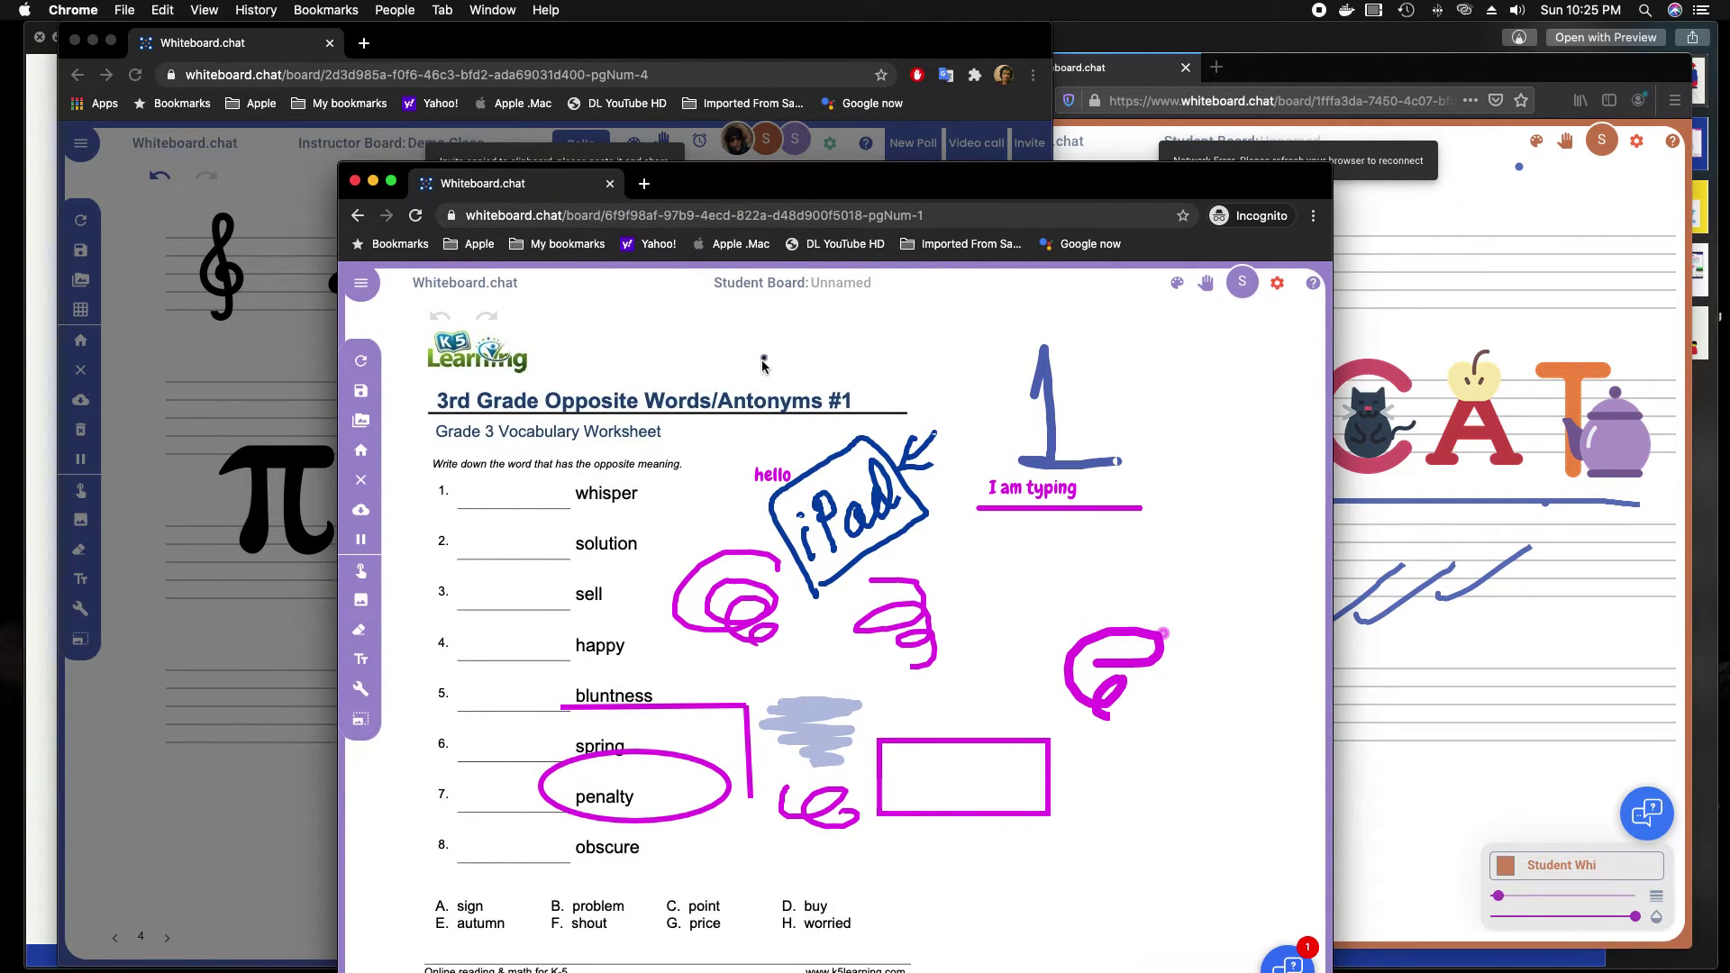
# - Close the invite dialog and create group board 'Blue' containing both students
pyautogui.click(313, 370)
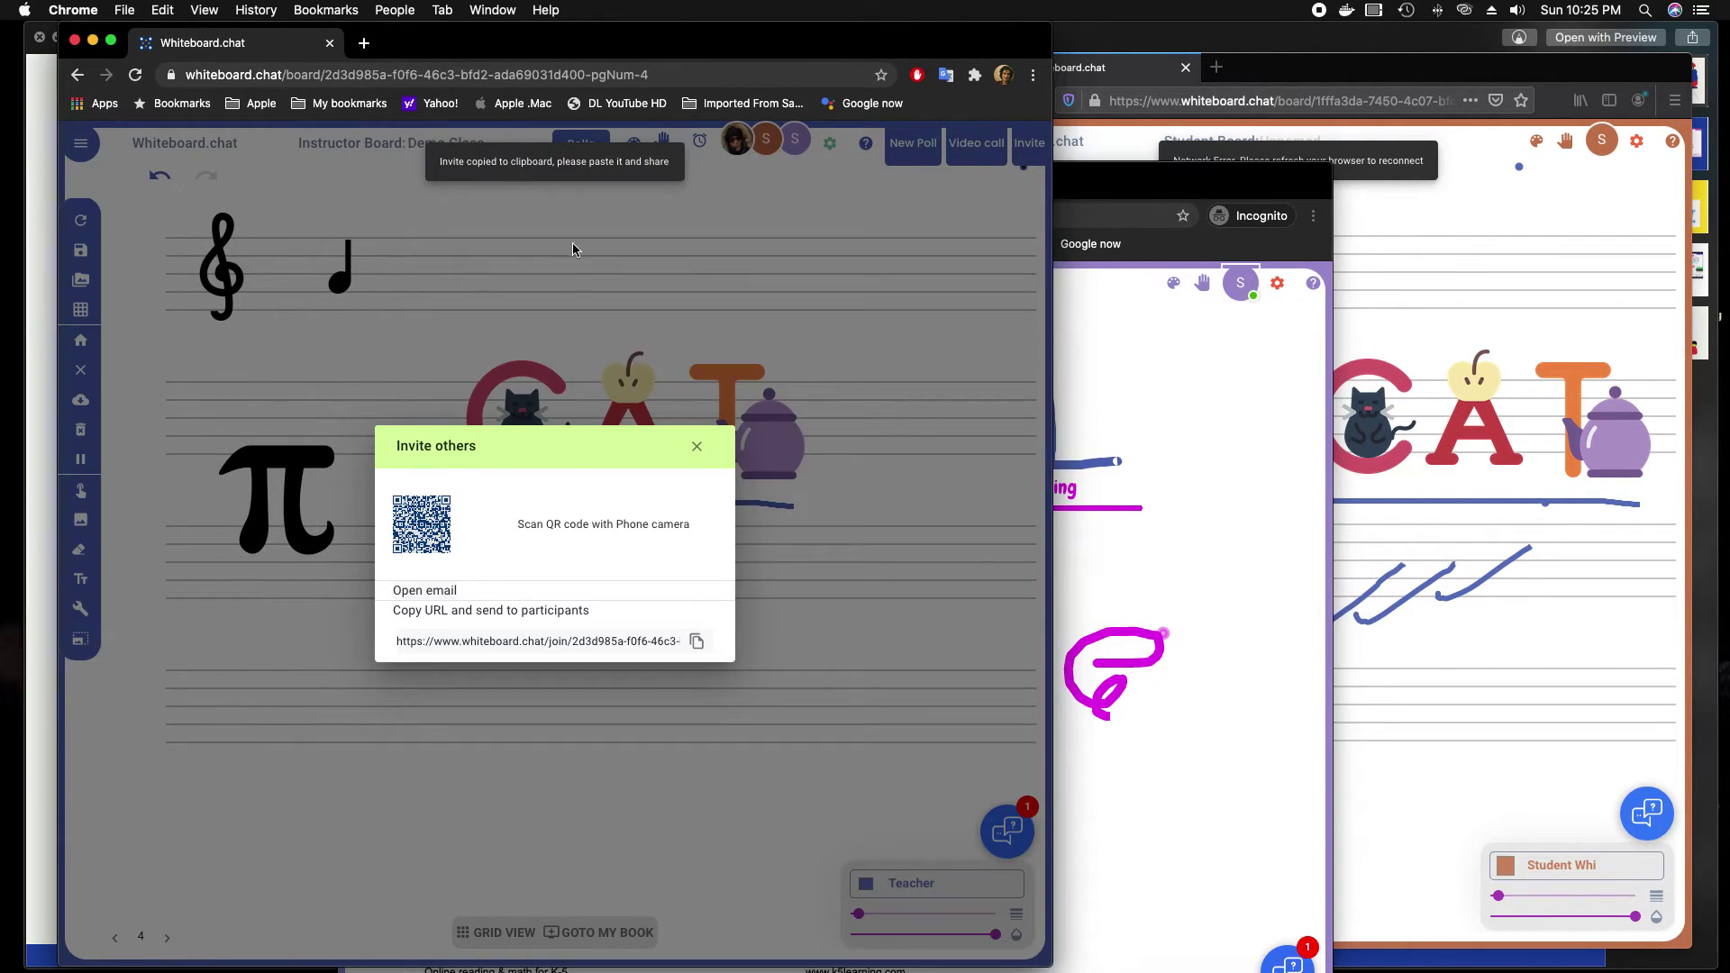
pyautogui.click(697, 449)
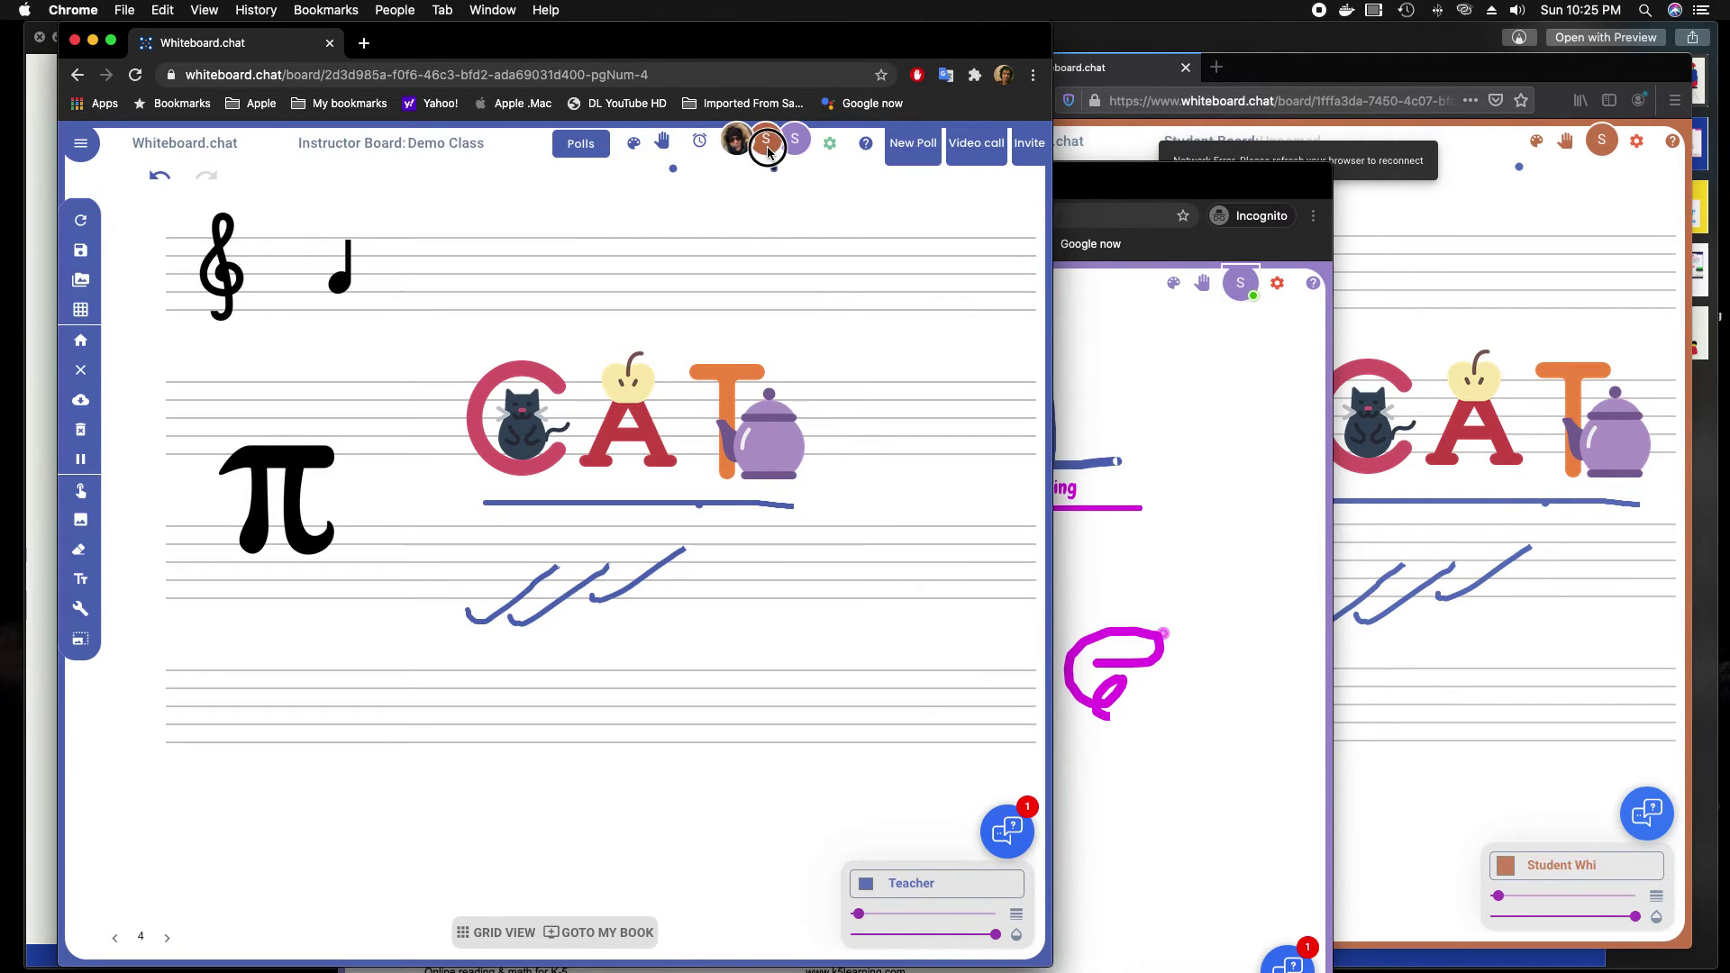
pyautogui.click(766, 141)
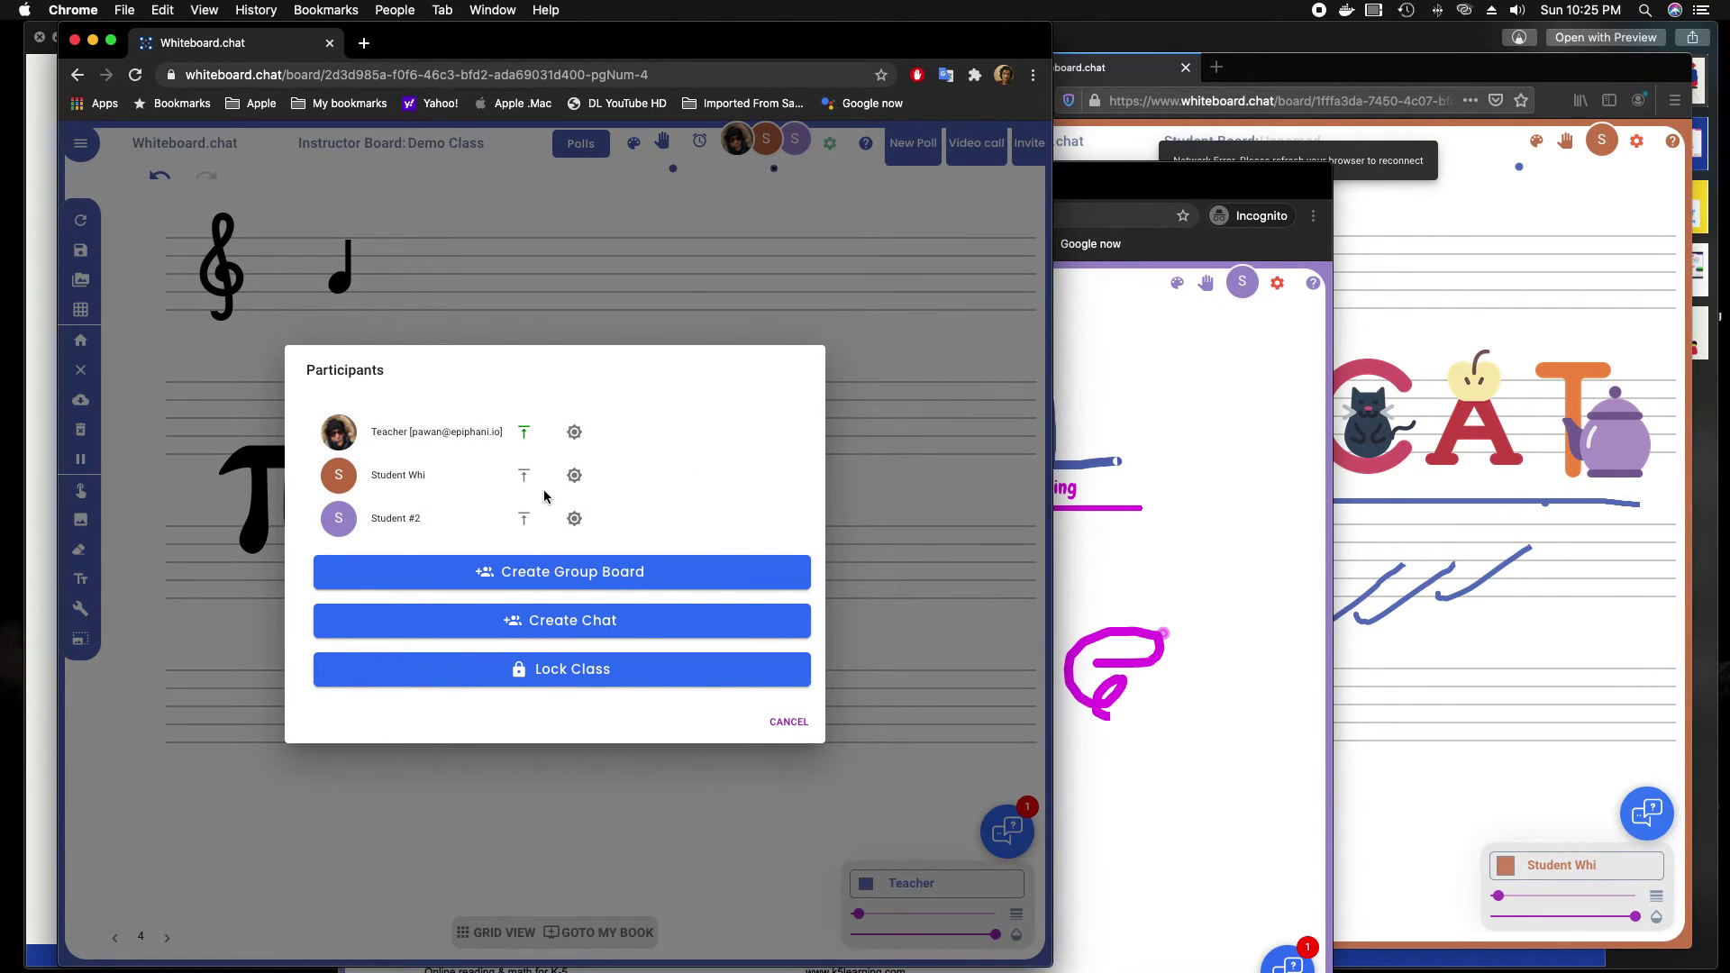
pyautogui.click(561, 572)
pyautogui.click(416, 516)
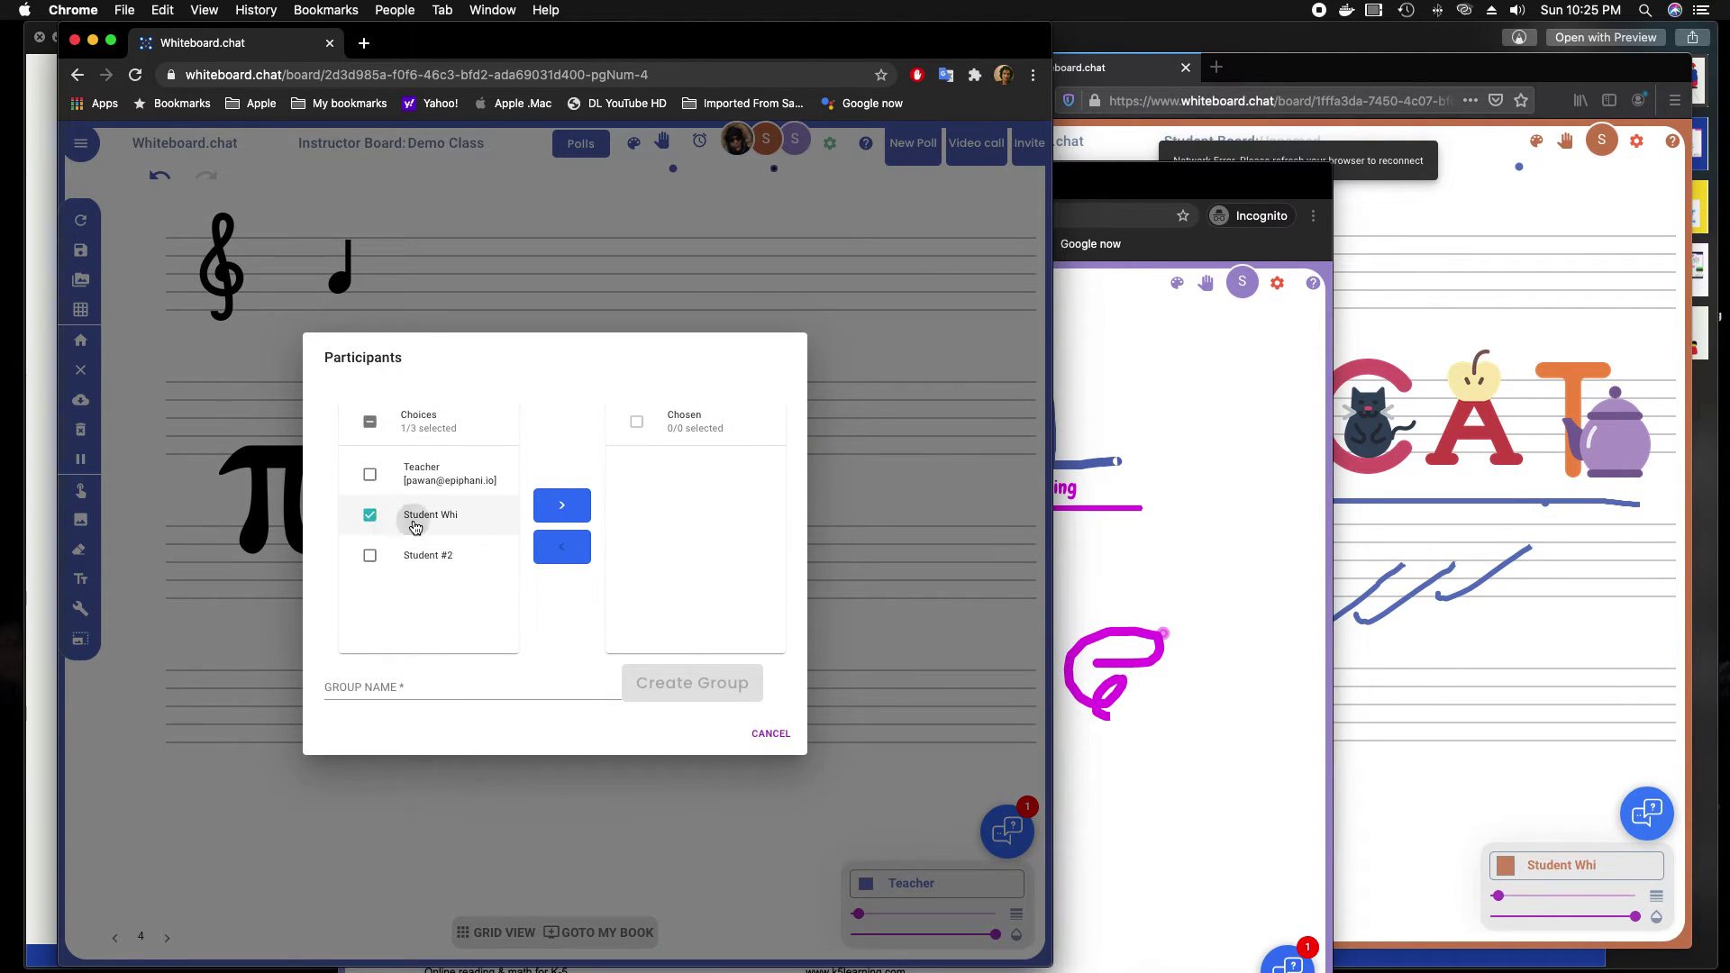
pyautogui.click(415, 566)
pyautogui.click(562, 505)
pyautogui.click(427, 682)
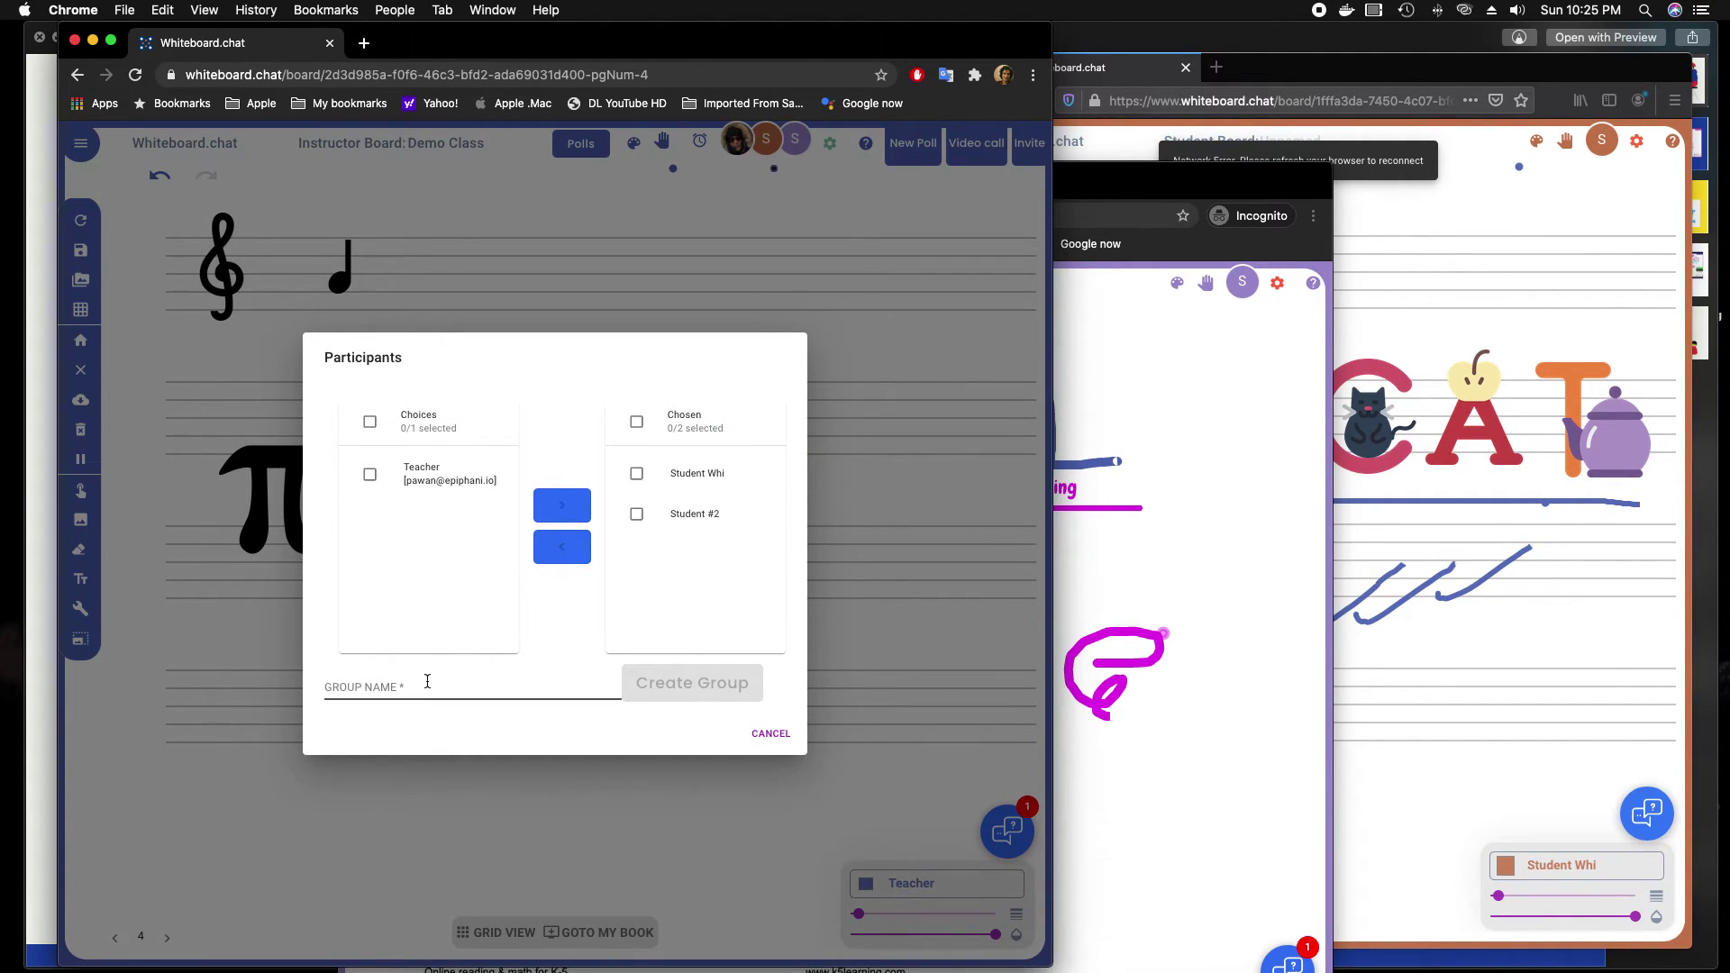
pyautogui.write('Bku')
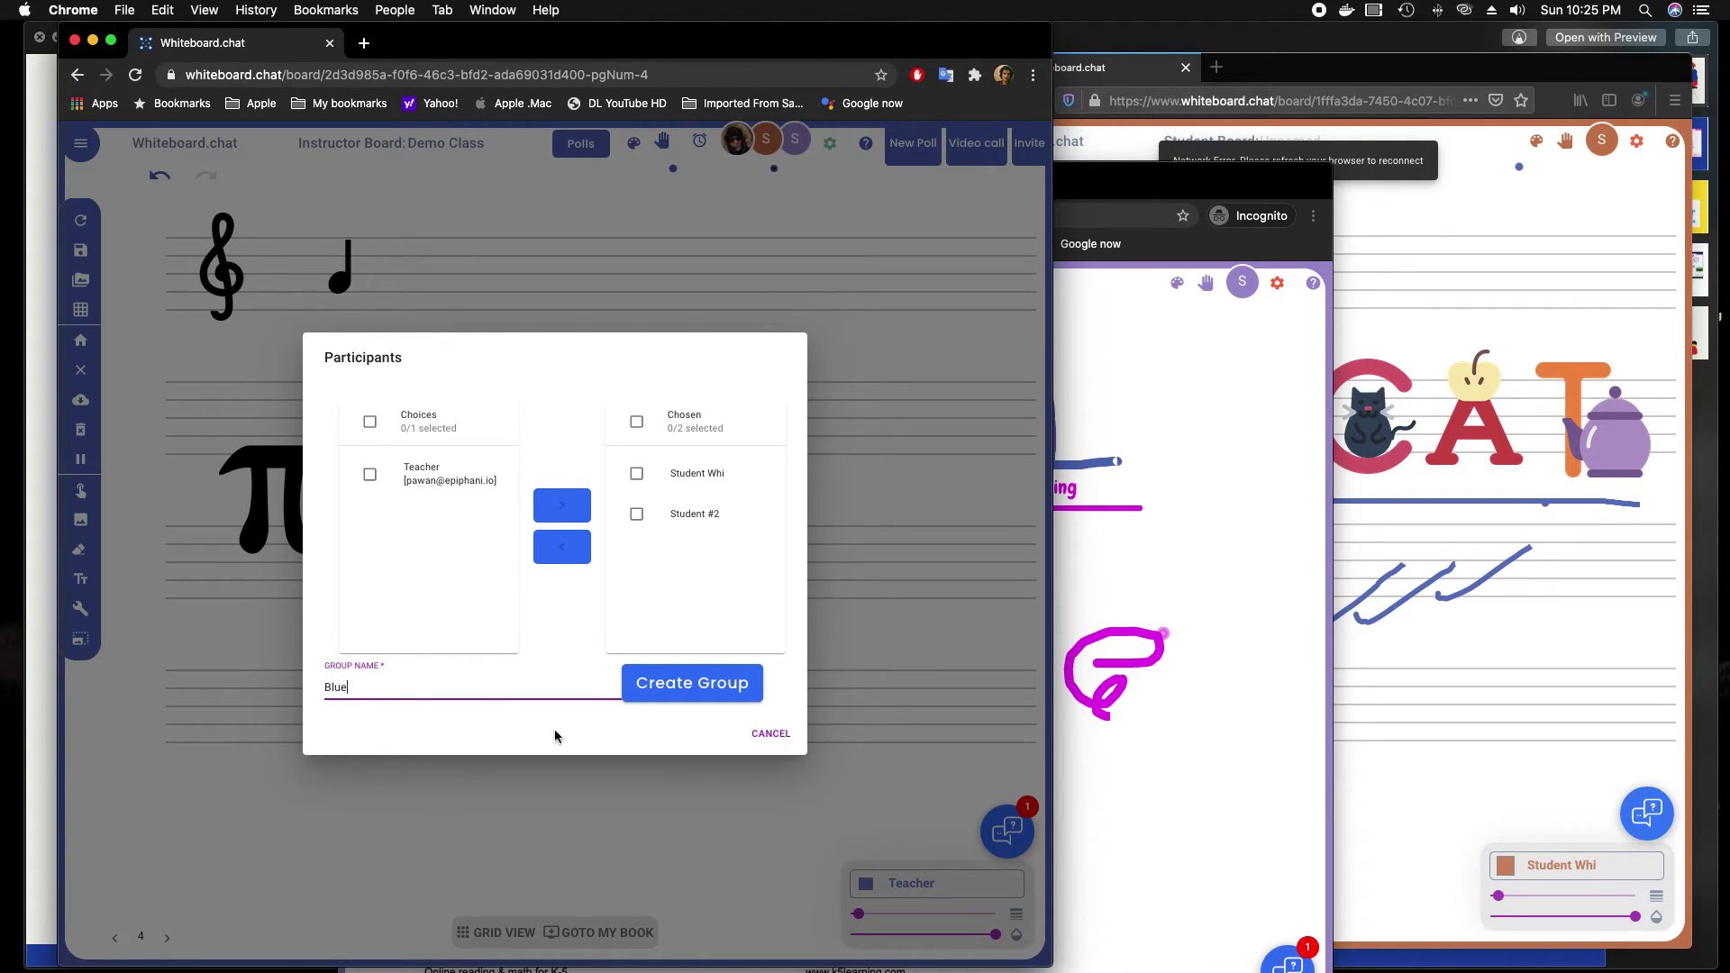
pyautogui.click(667, 684)
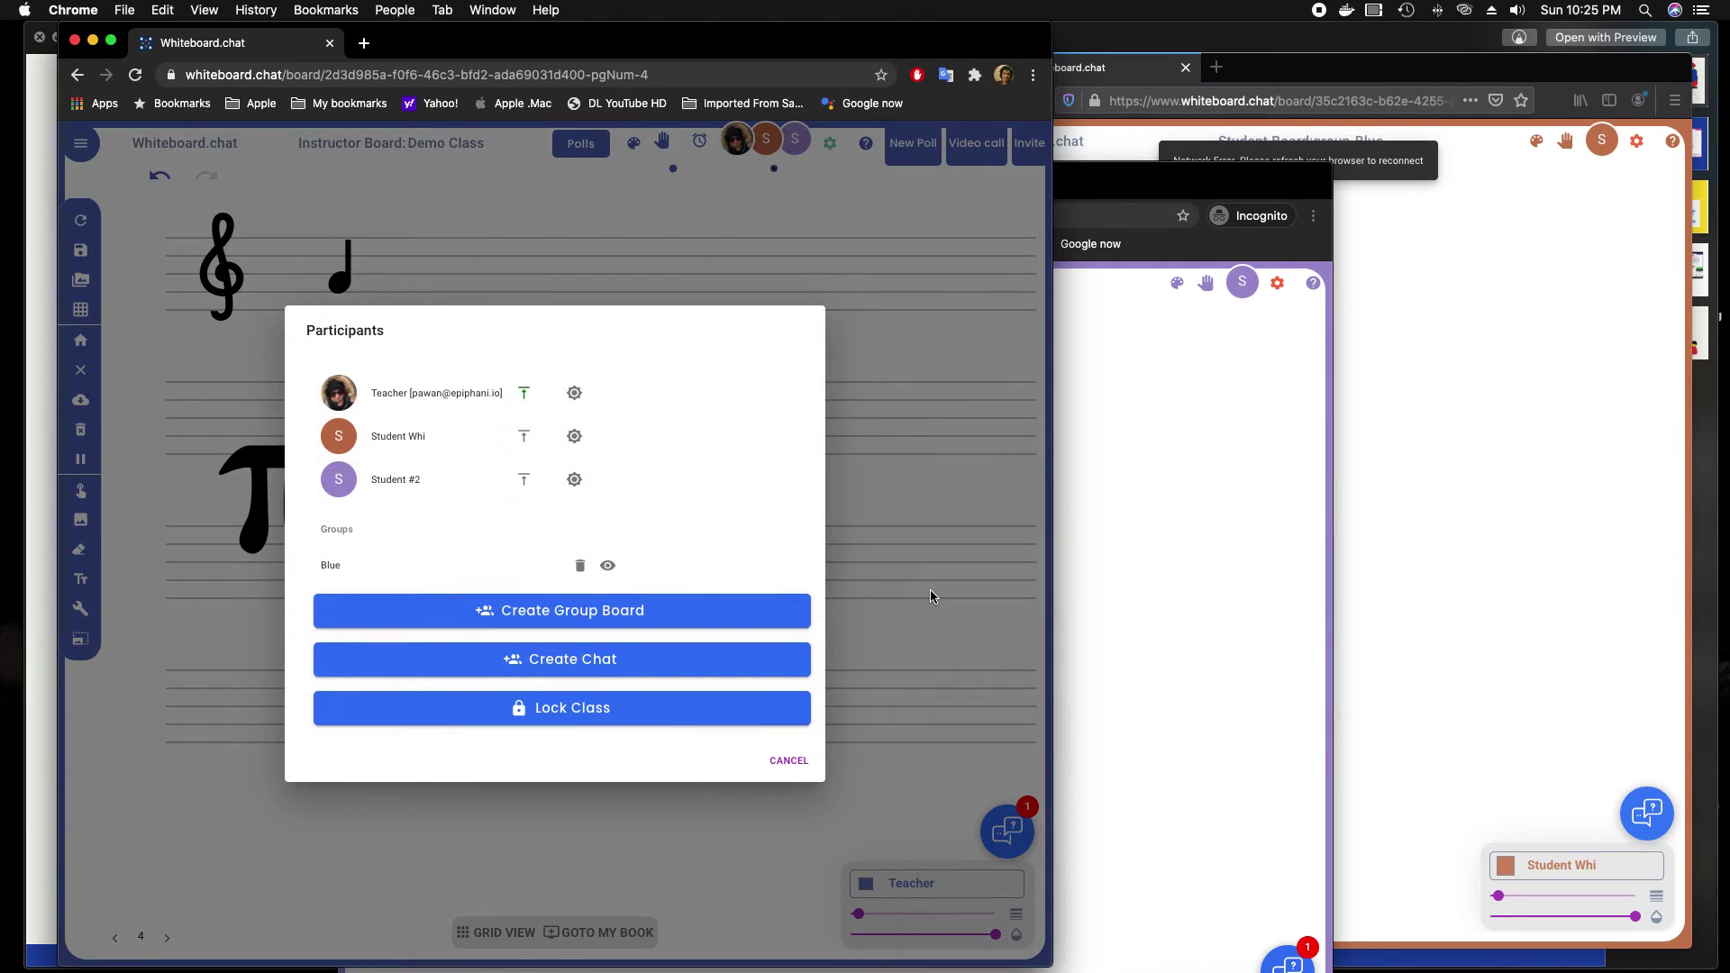
# - Close Participants and display the class pages as a grid of thumbnails
pyautogui.click(779, 762)
pyautogui.press('super+grave')
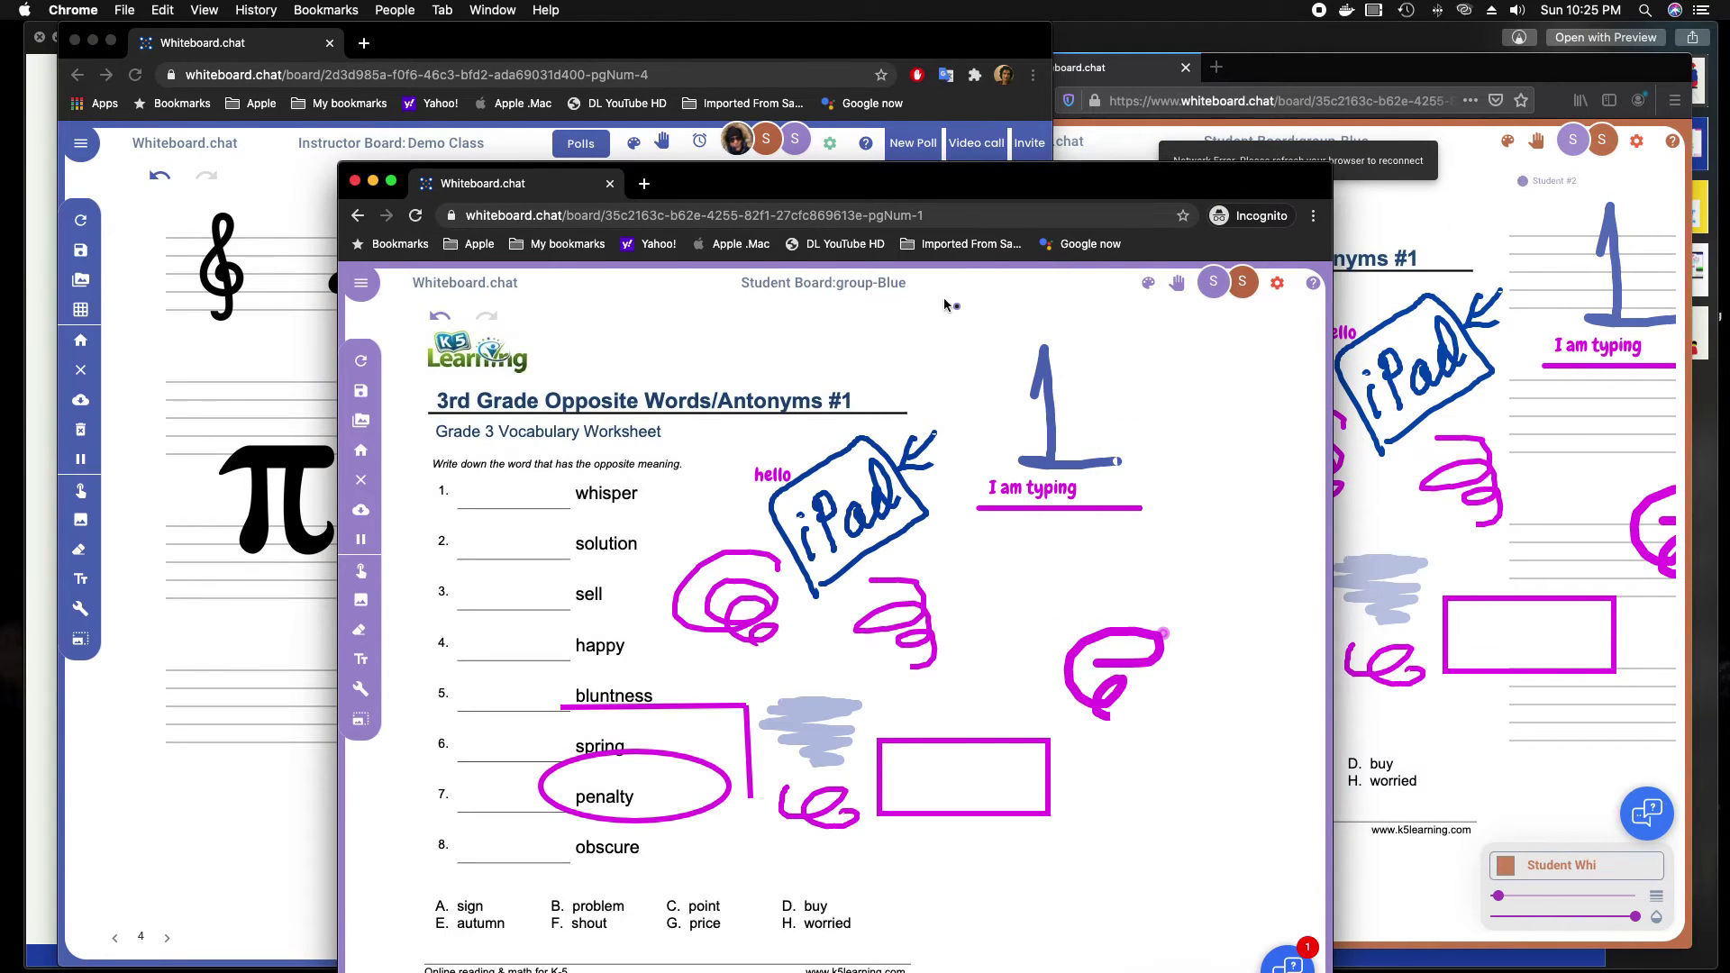
pyautogui.click(1377, 227)
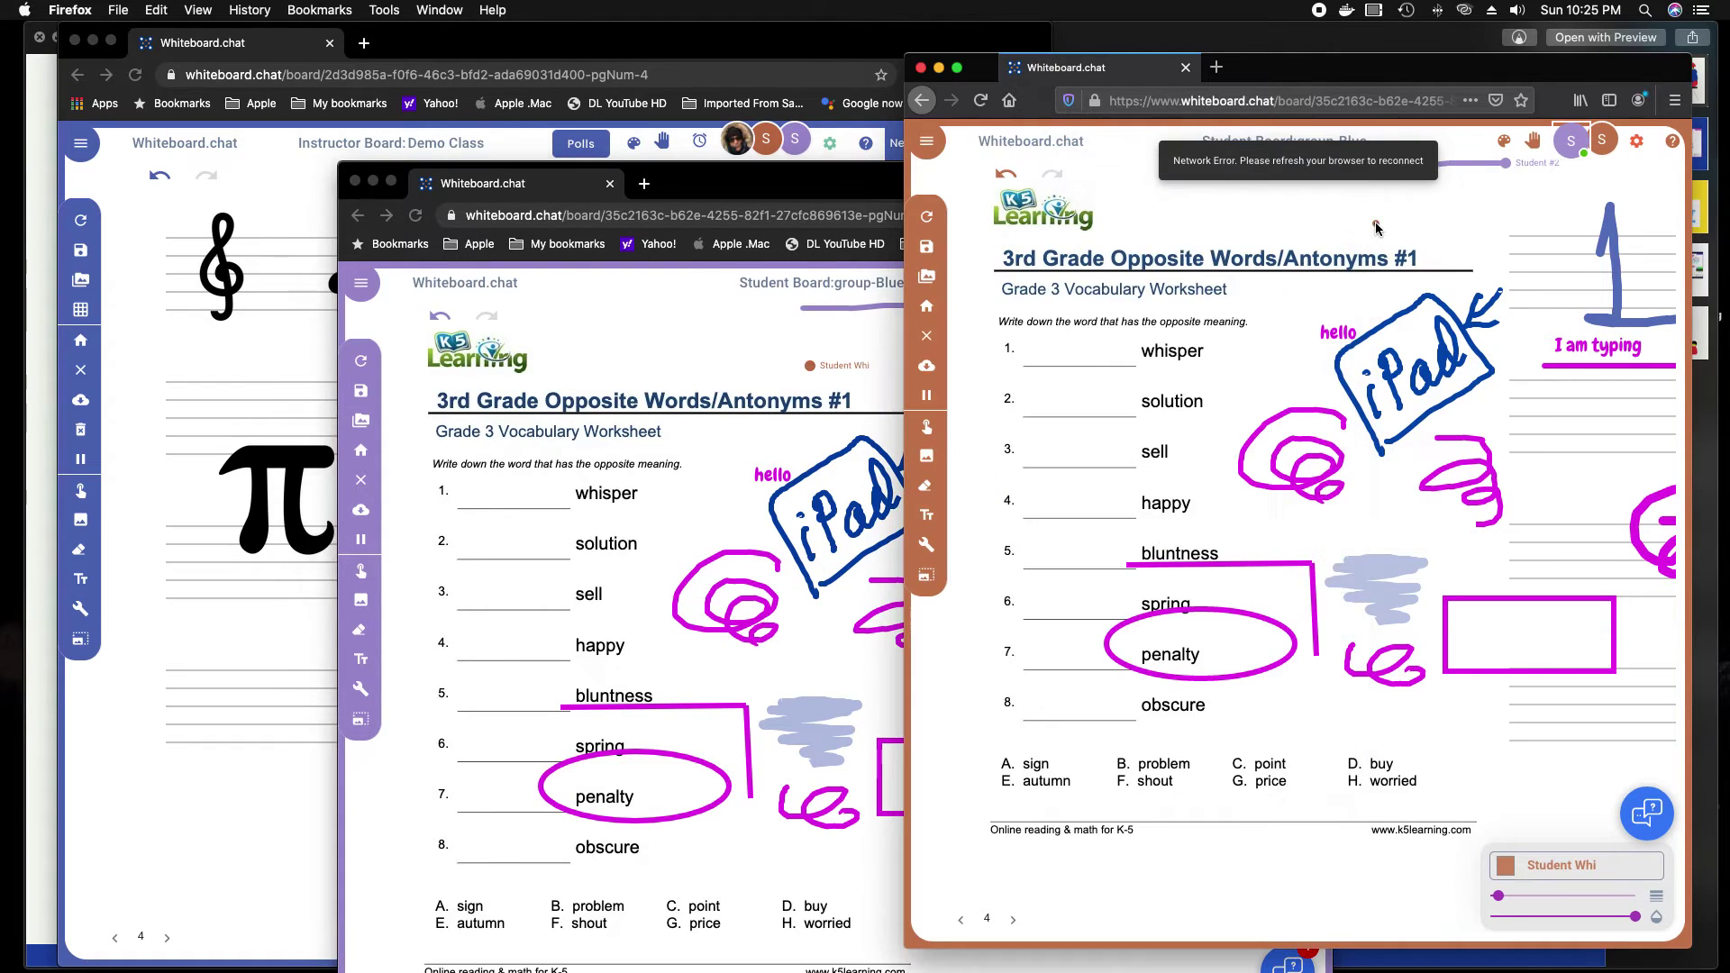
pyautogui.click(294, 405)
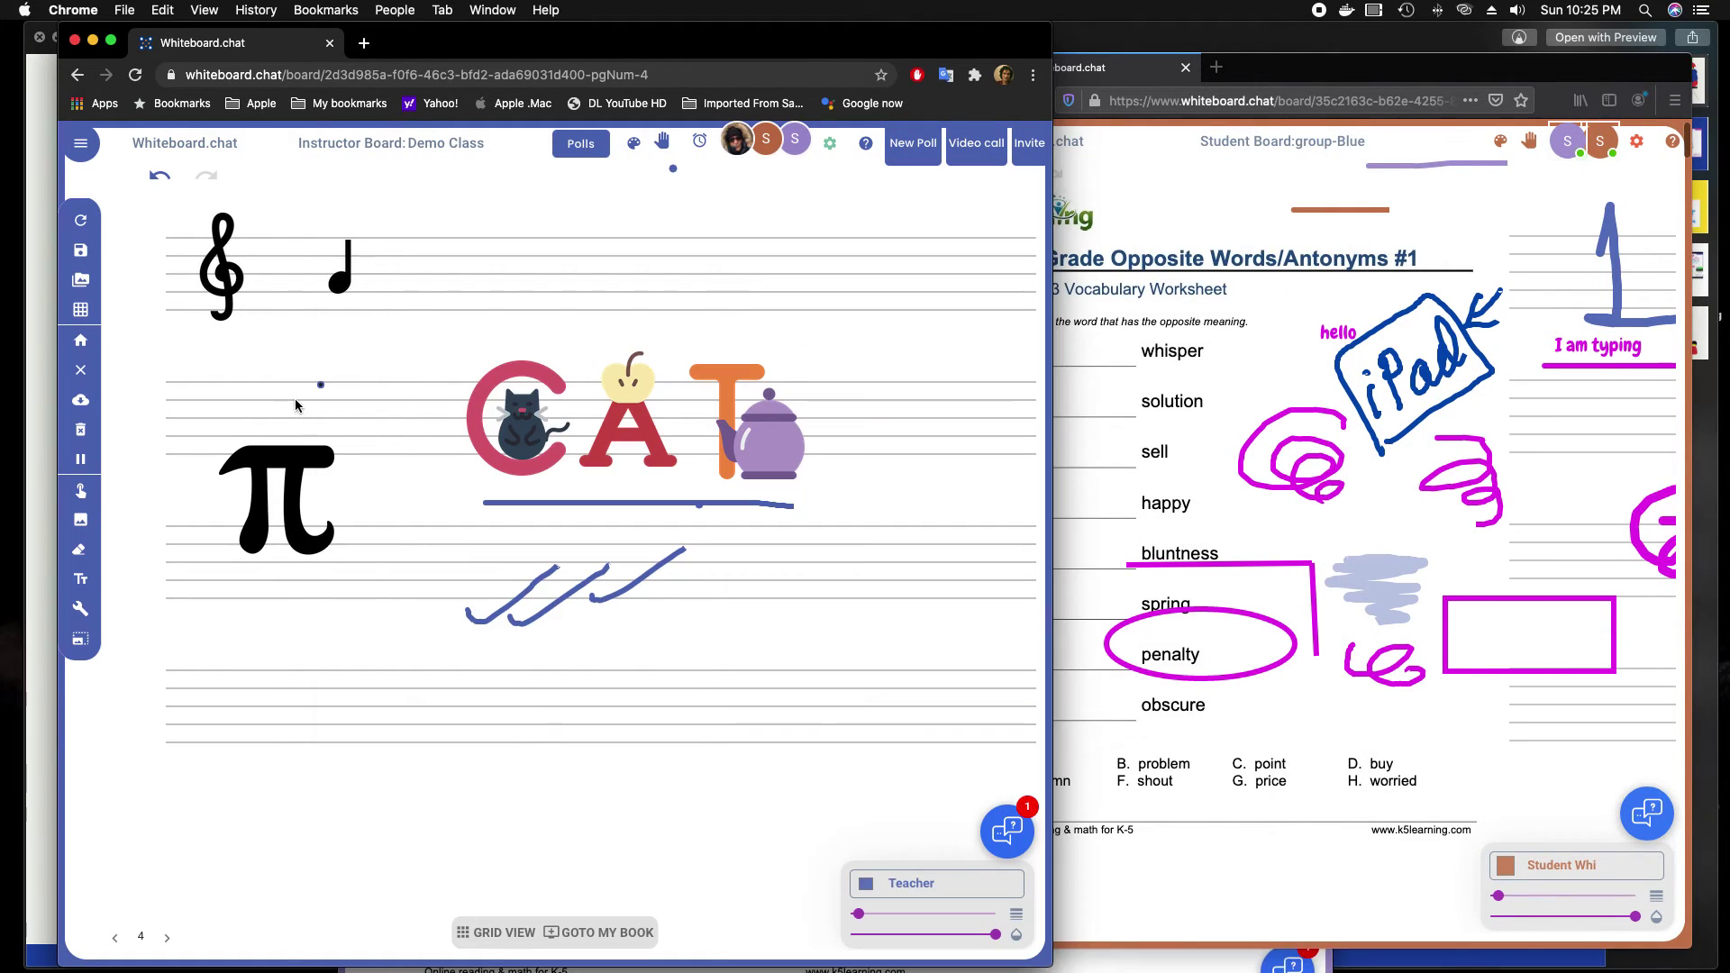
pyautogui.click(504, 931)
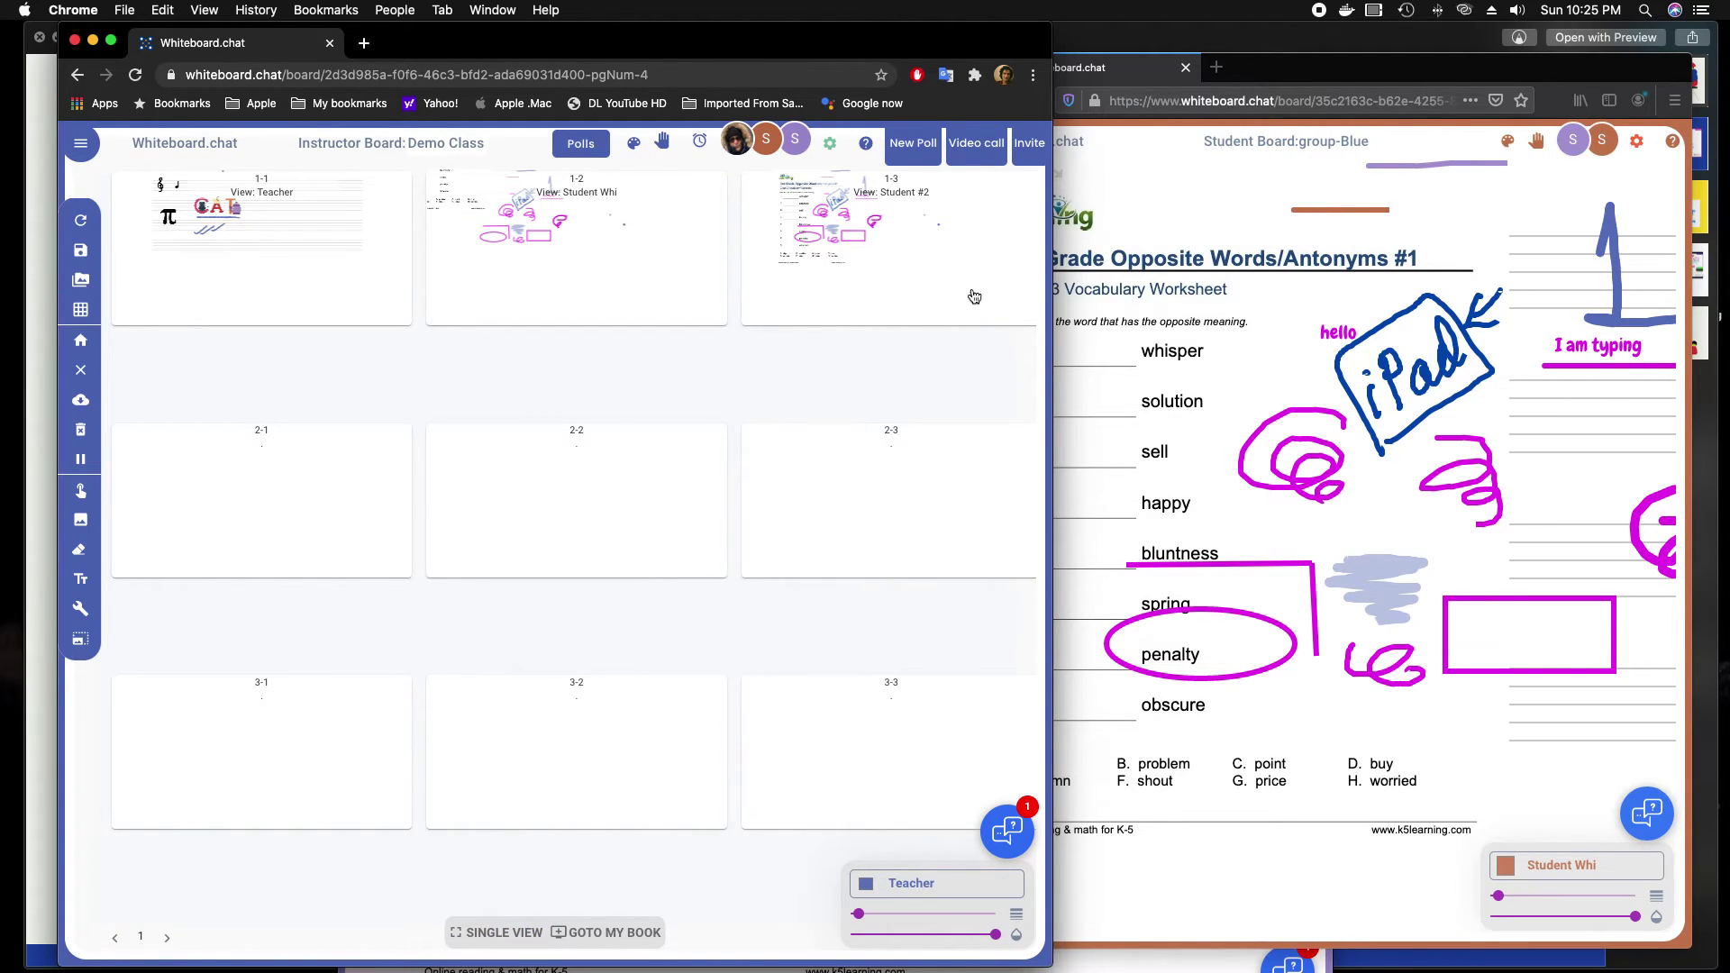
# - Delete the Blue group, then preview and dismiss the page 1-2 student board thumbnail
pyautogui.click(1209, 333)
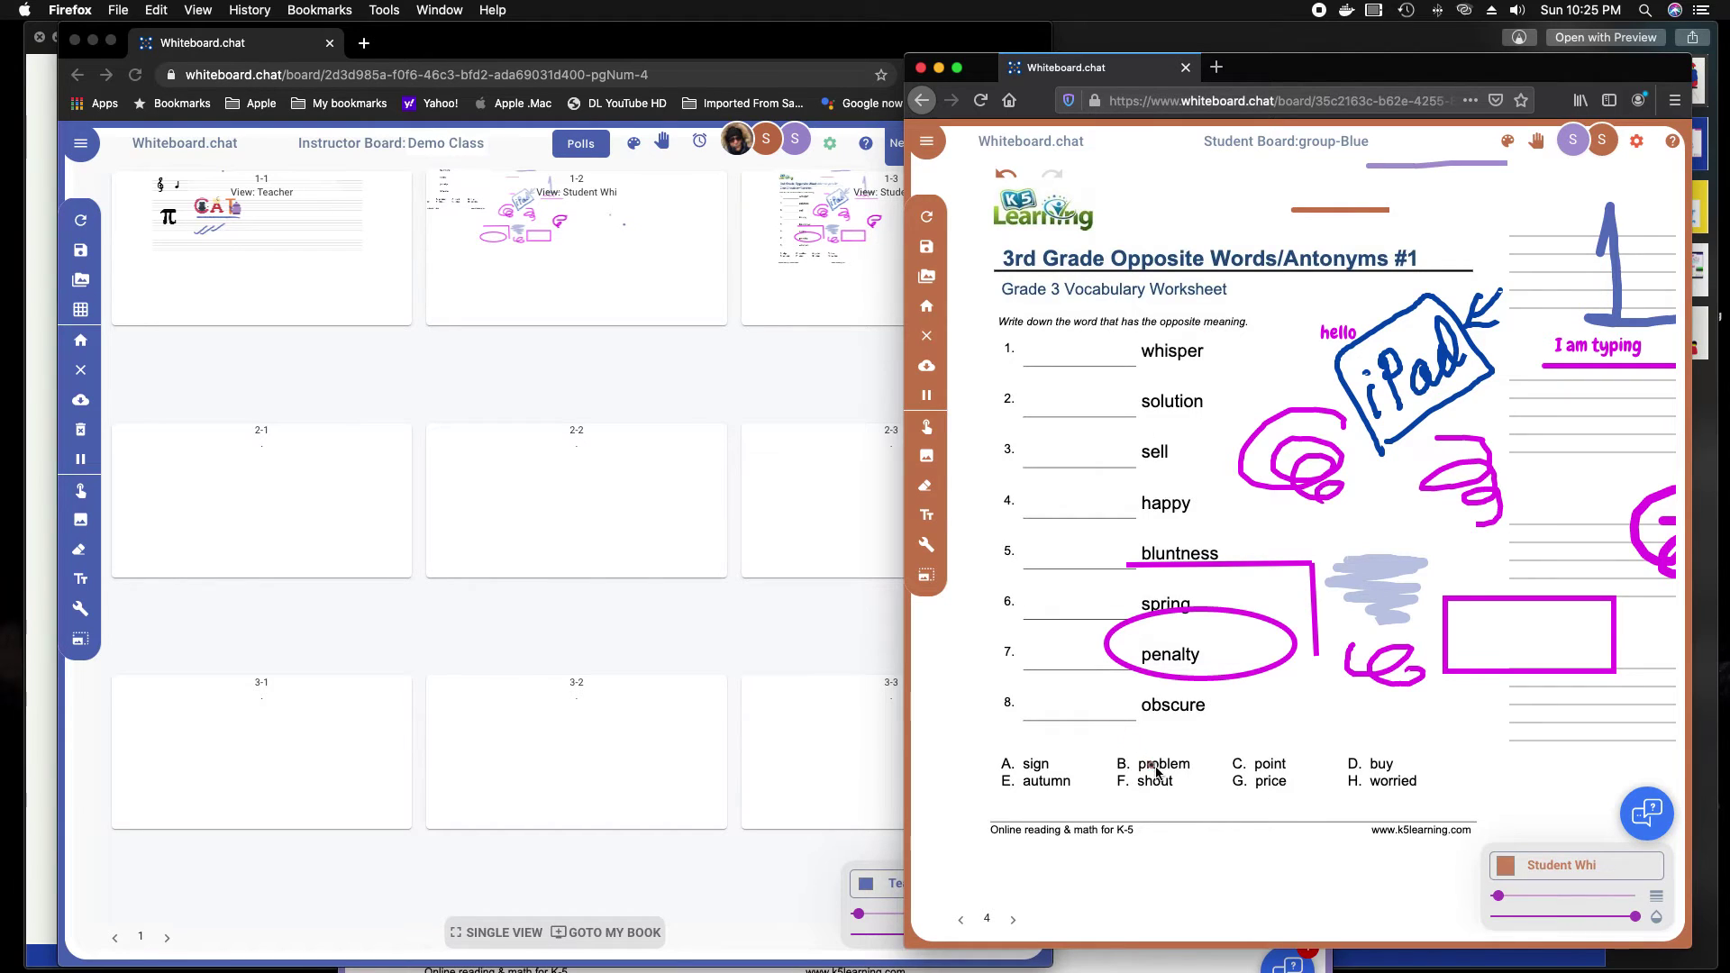
pyautogui.click(821, 424)
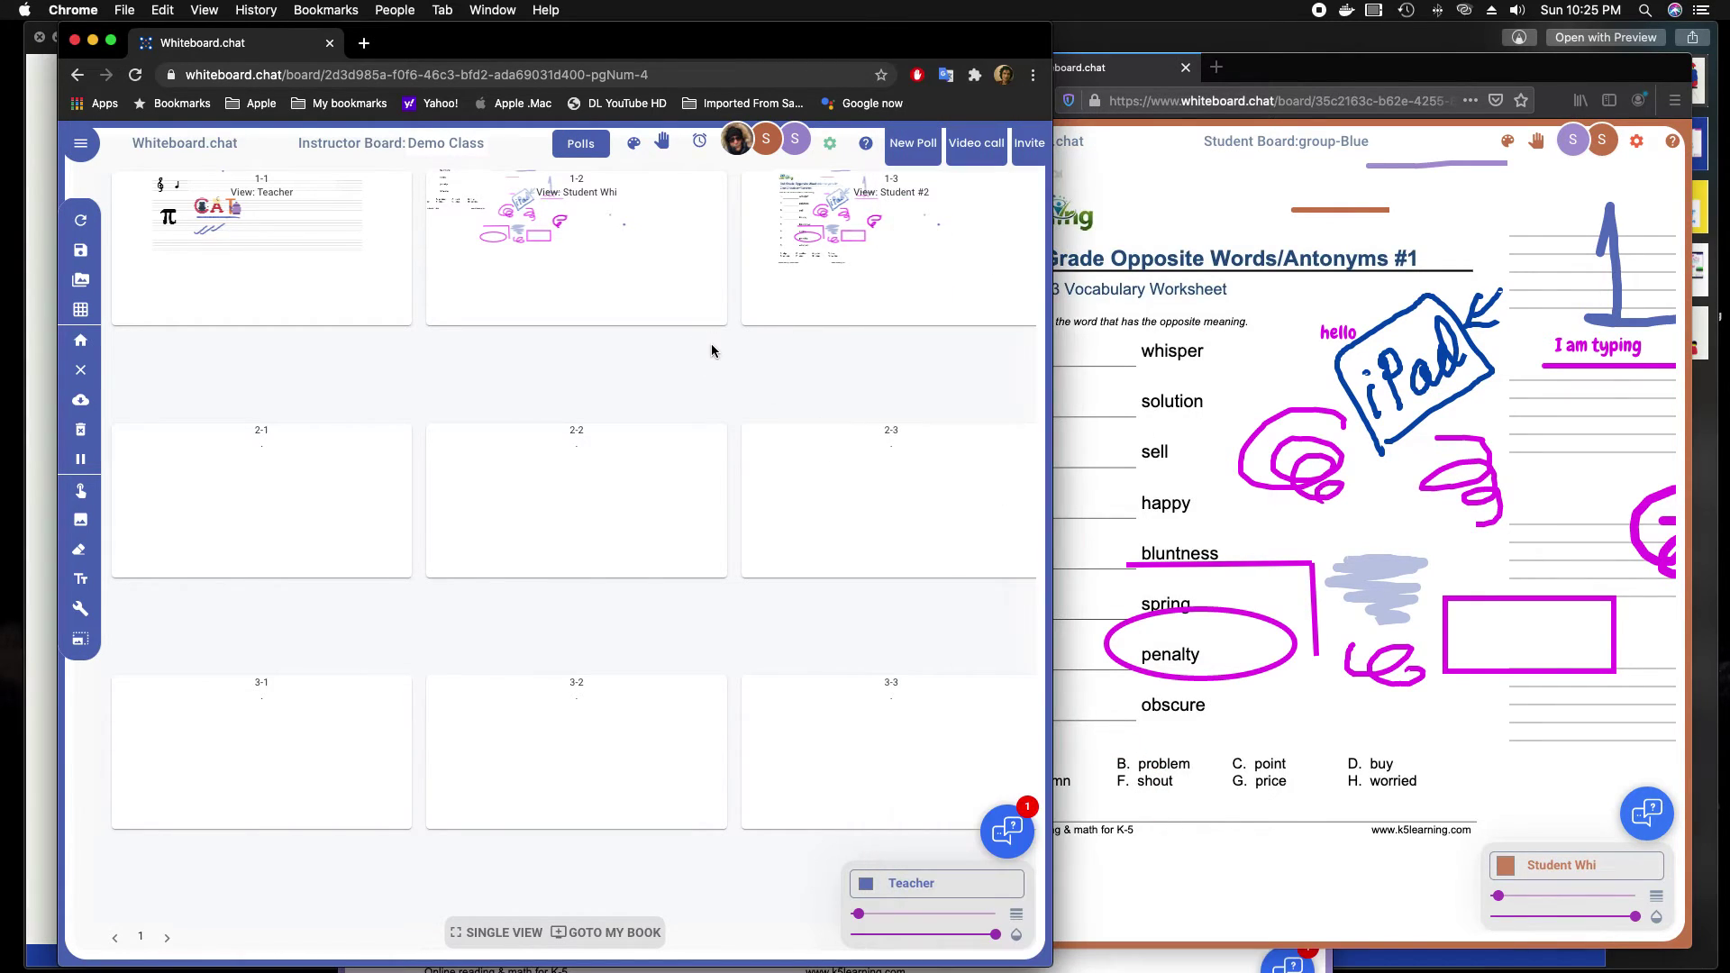
pyautogui.click(760, 146)
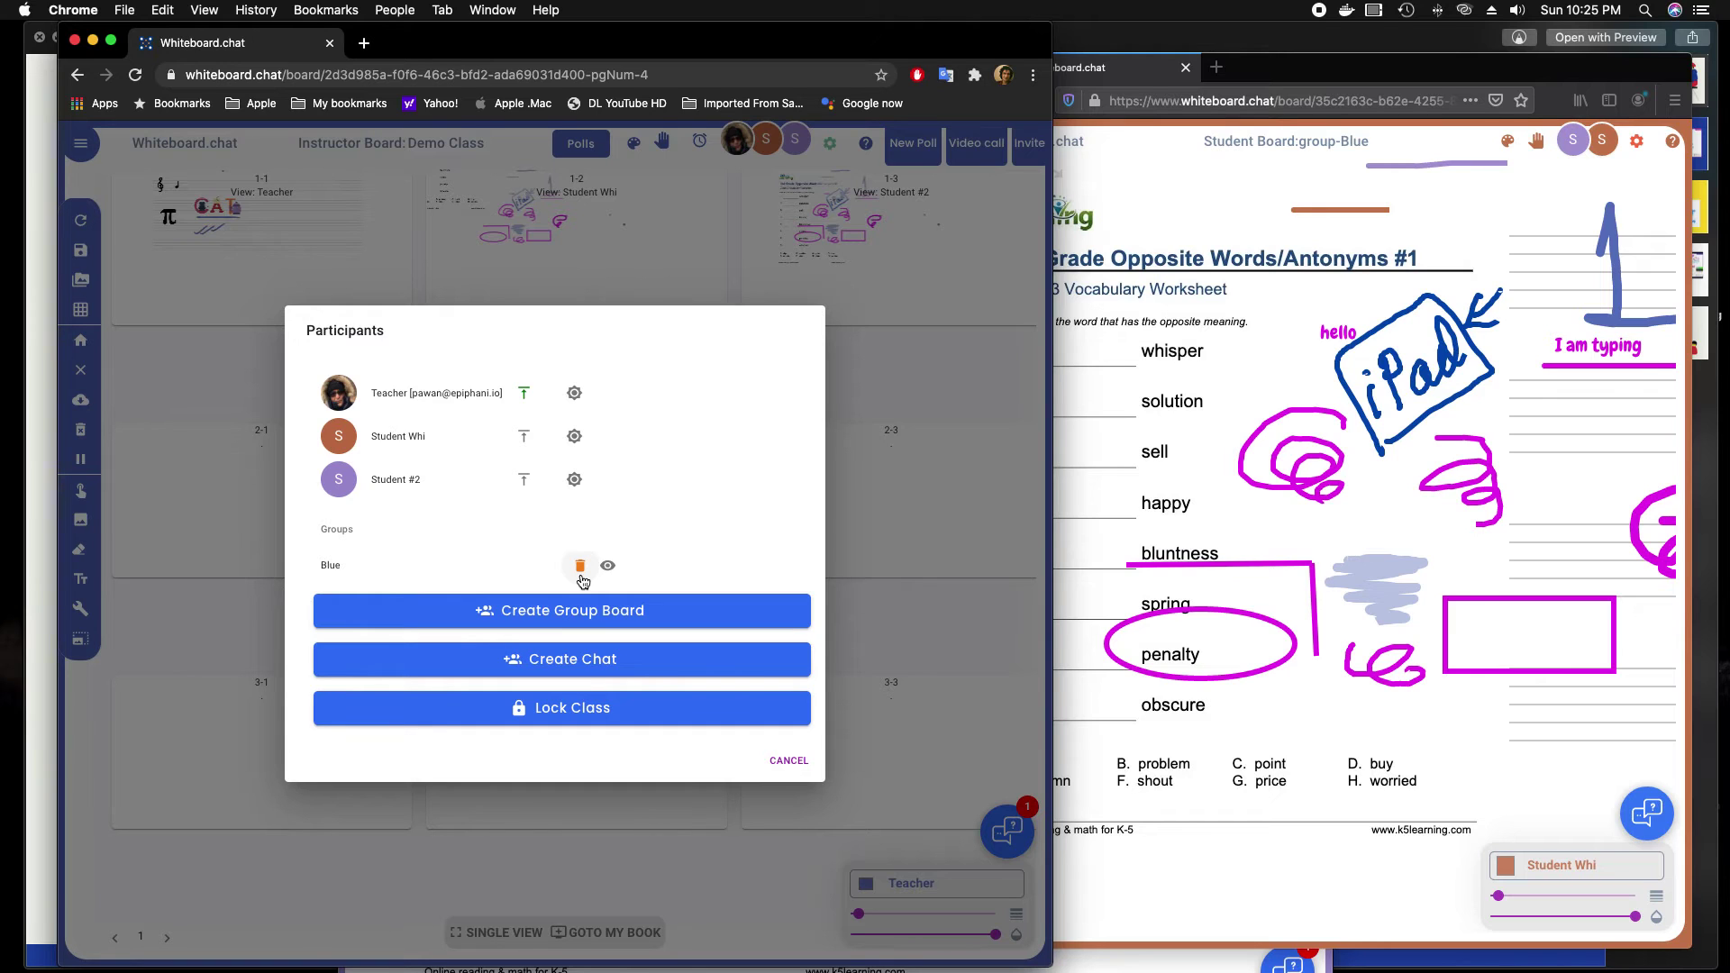
pyautogui.click(580, 573)
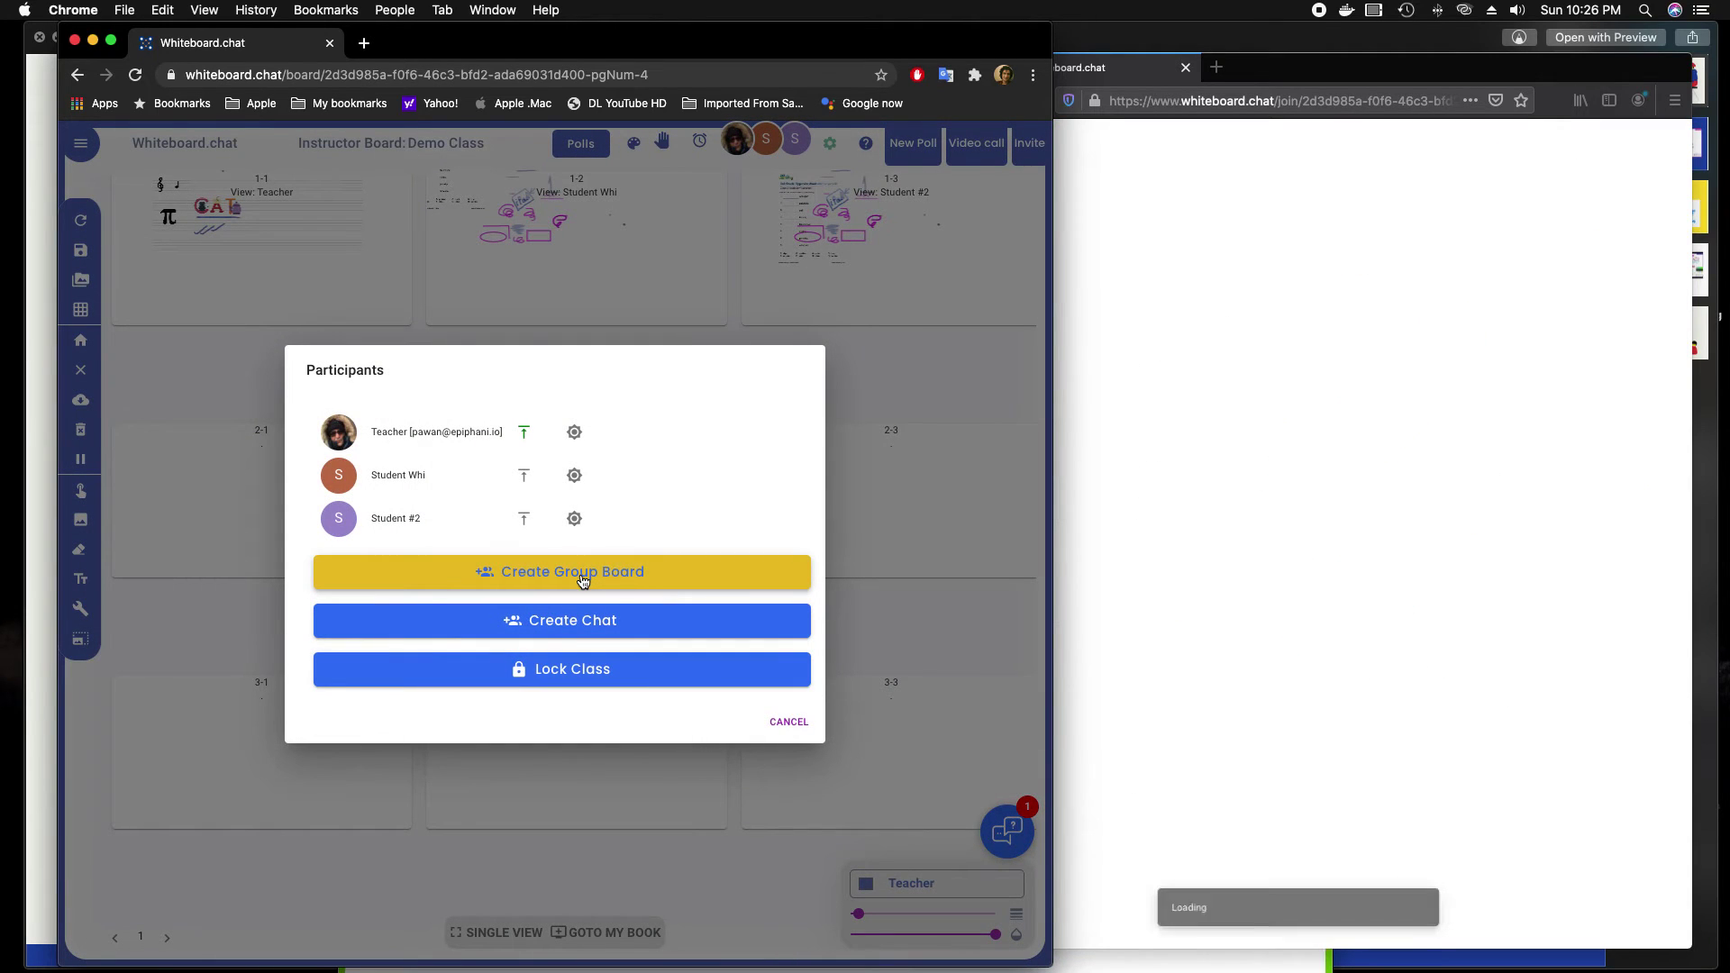
pyautogui.click(786, 721)
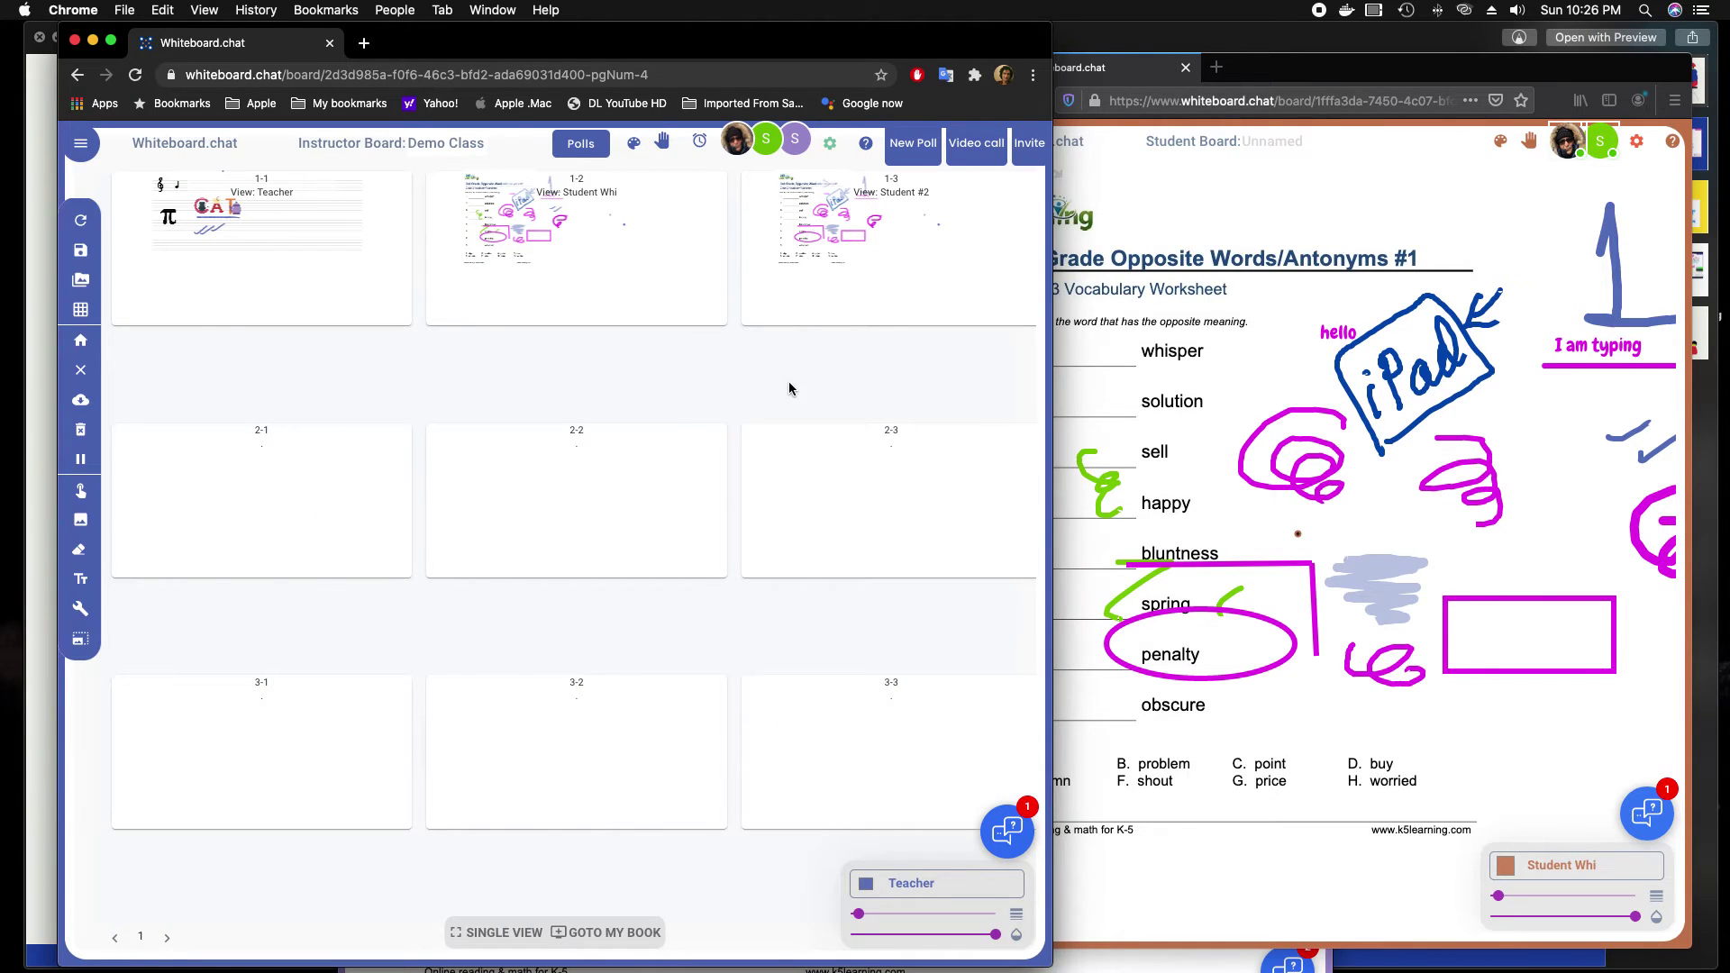
pyautogui.click(620, 233)
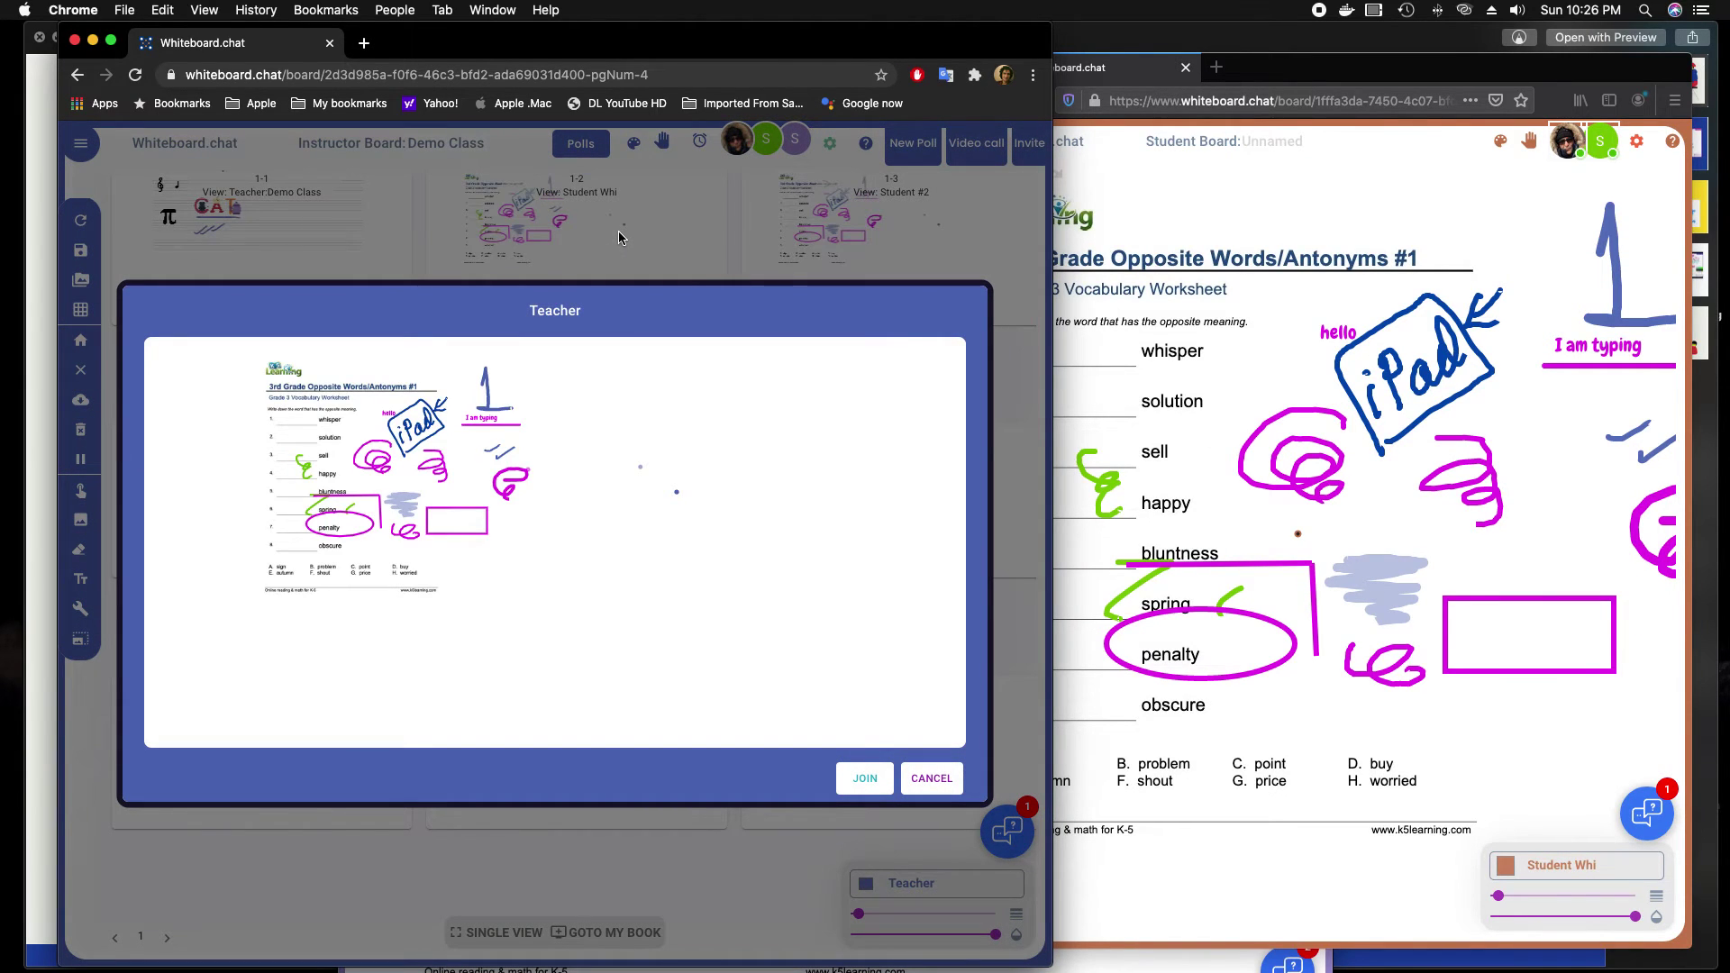
pyautogui.click(618, 231)
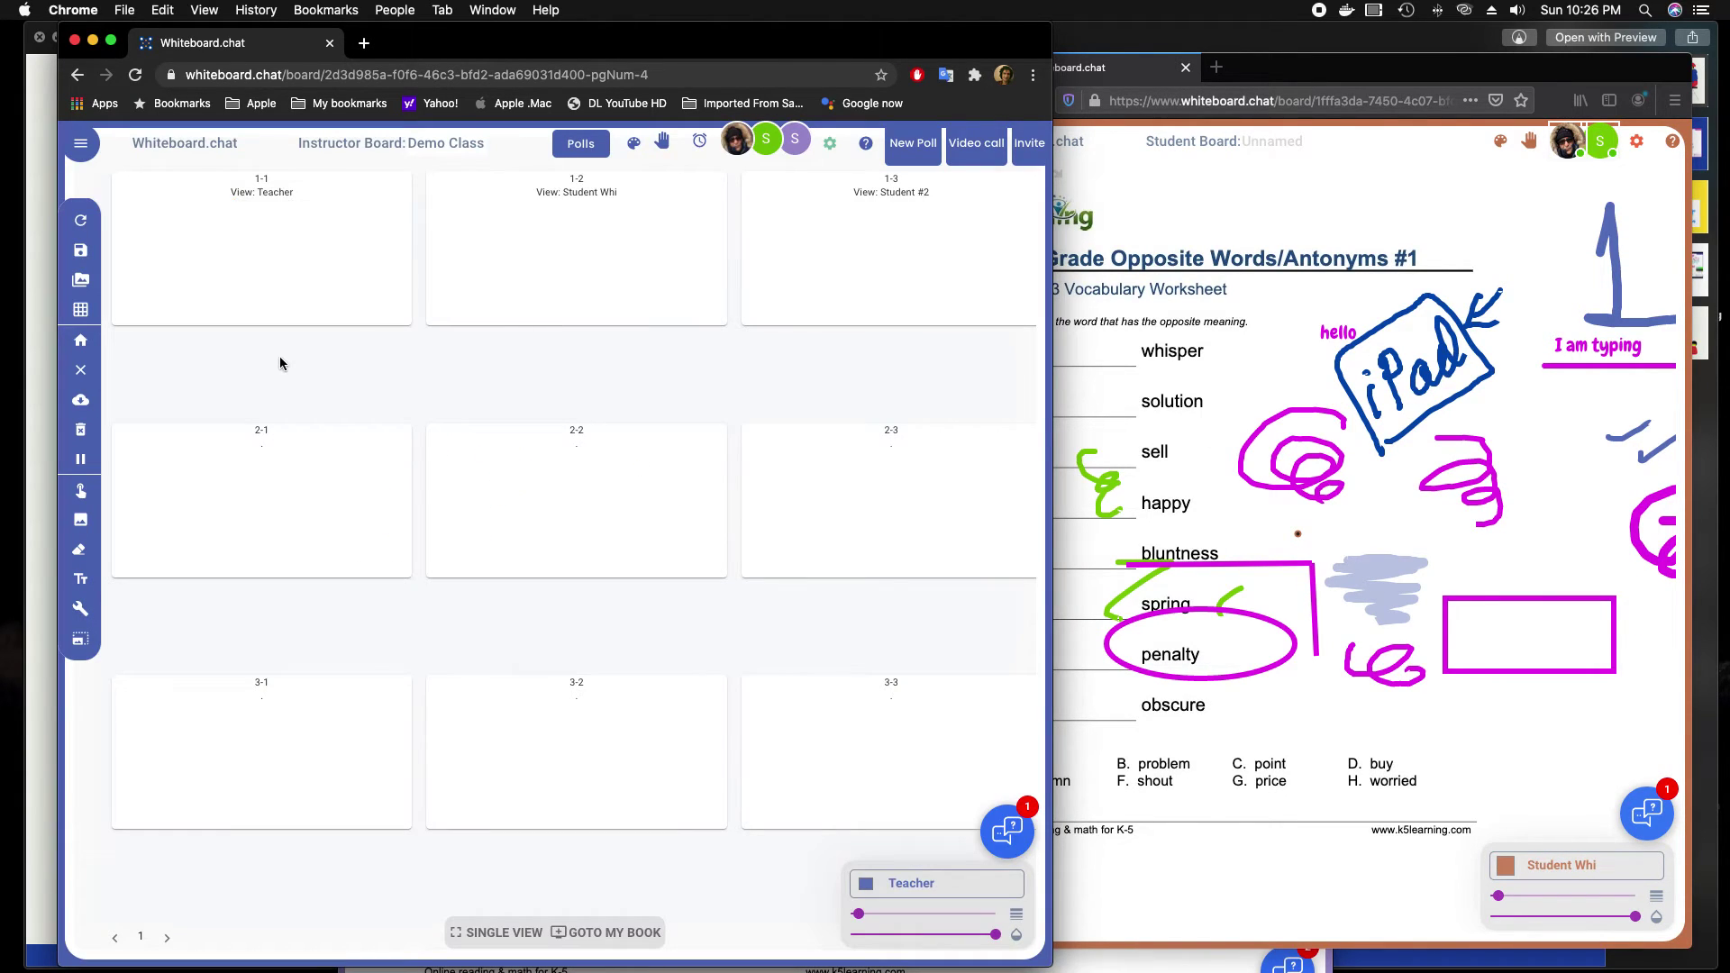
# - Download My Board only as epic-board (3).pdf and view it in a new tab
pyautogui.click(81, 401)
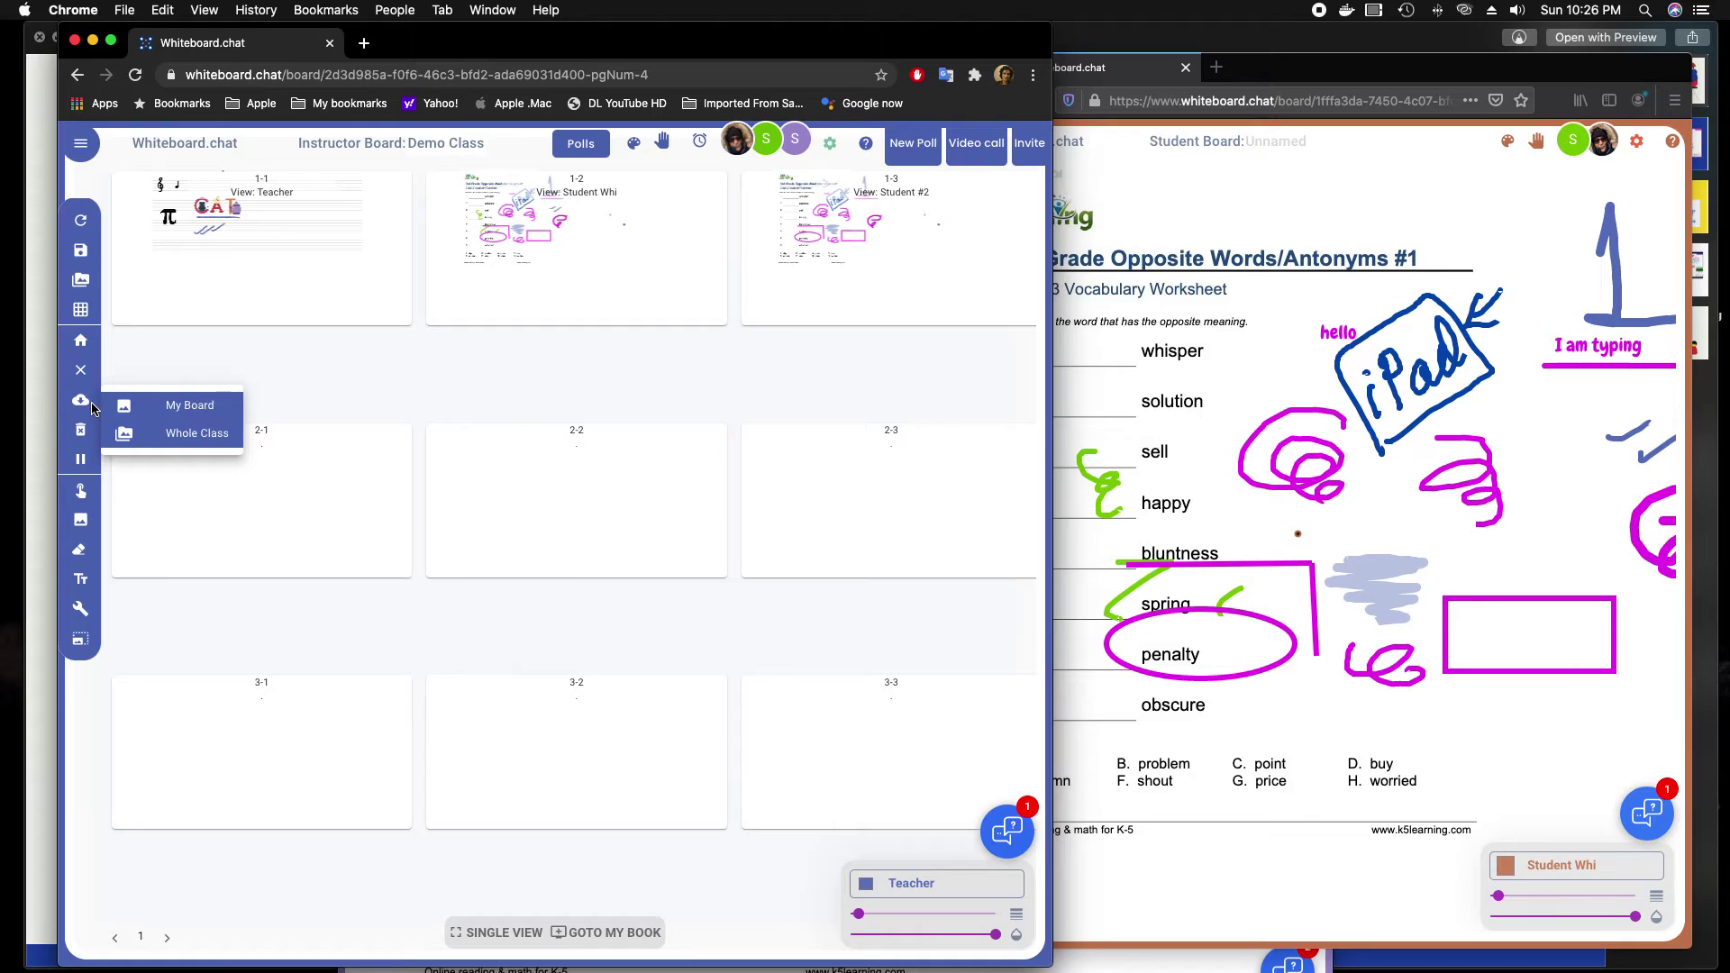
pyautogui.click(187, 400)
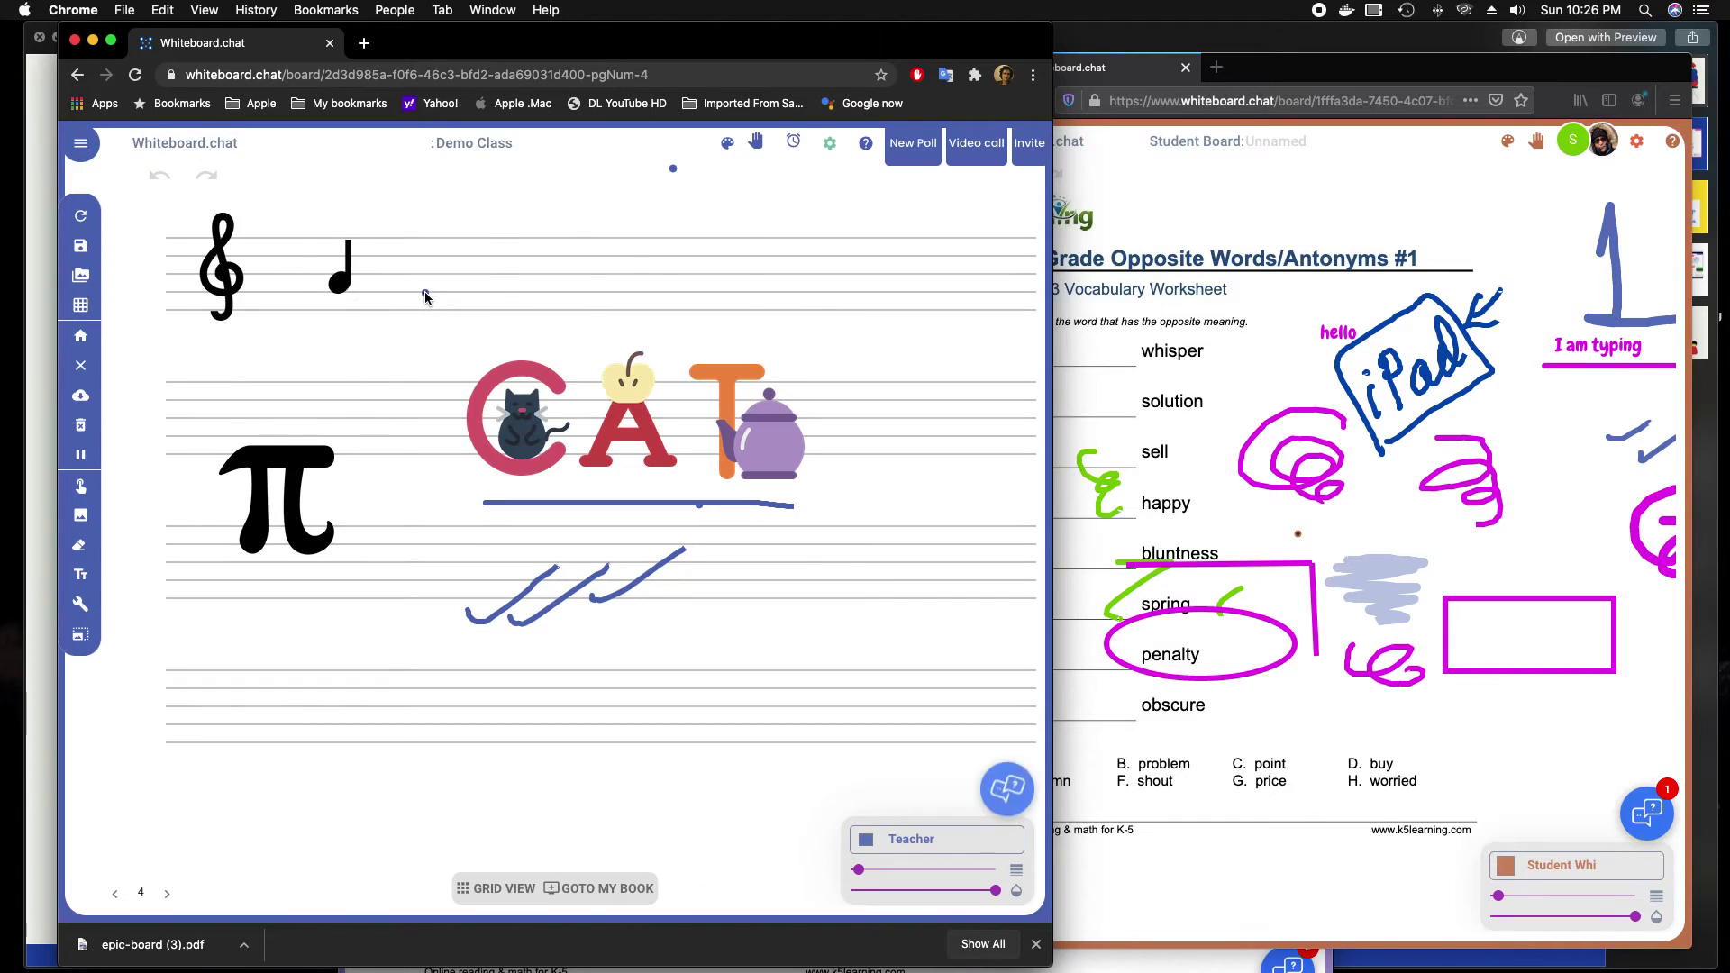
pyautogui.click(153, 944)
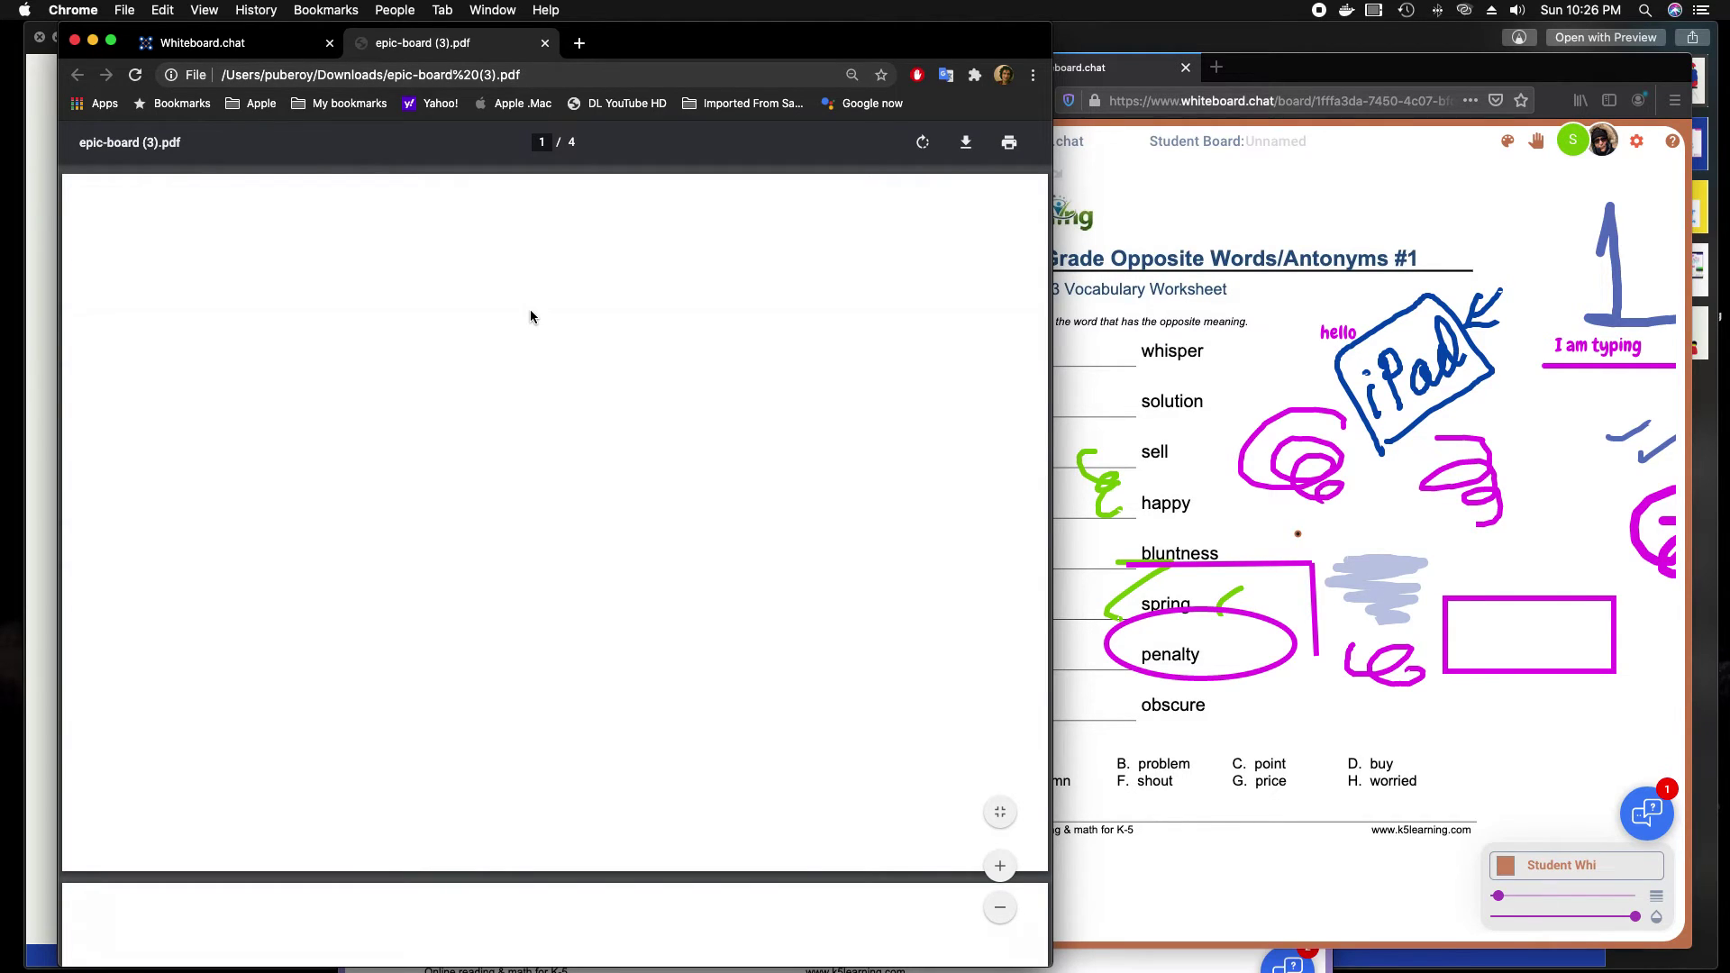
# - Scroll through epic-board (3).pdf, then close its tab to return to the Demo Class board
pyautogui.scroll(-2, 530, 310)
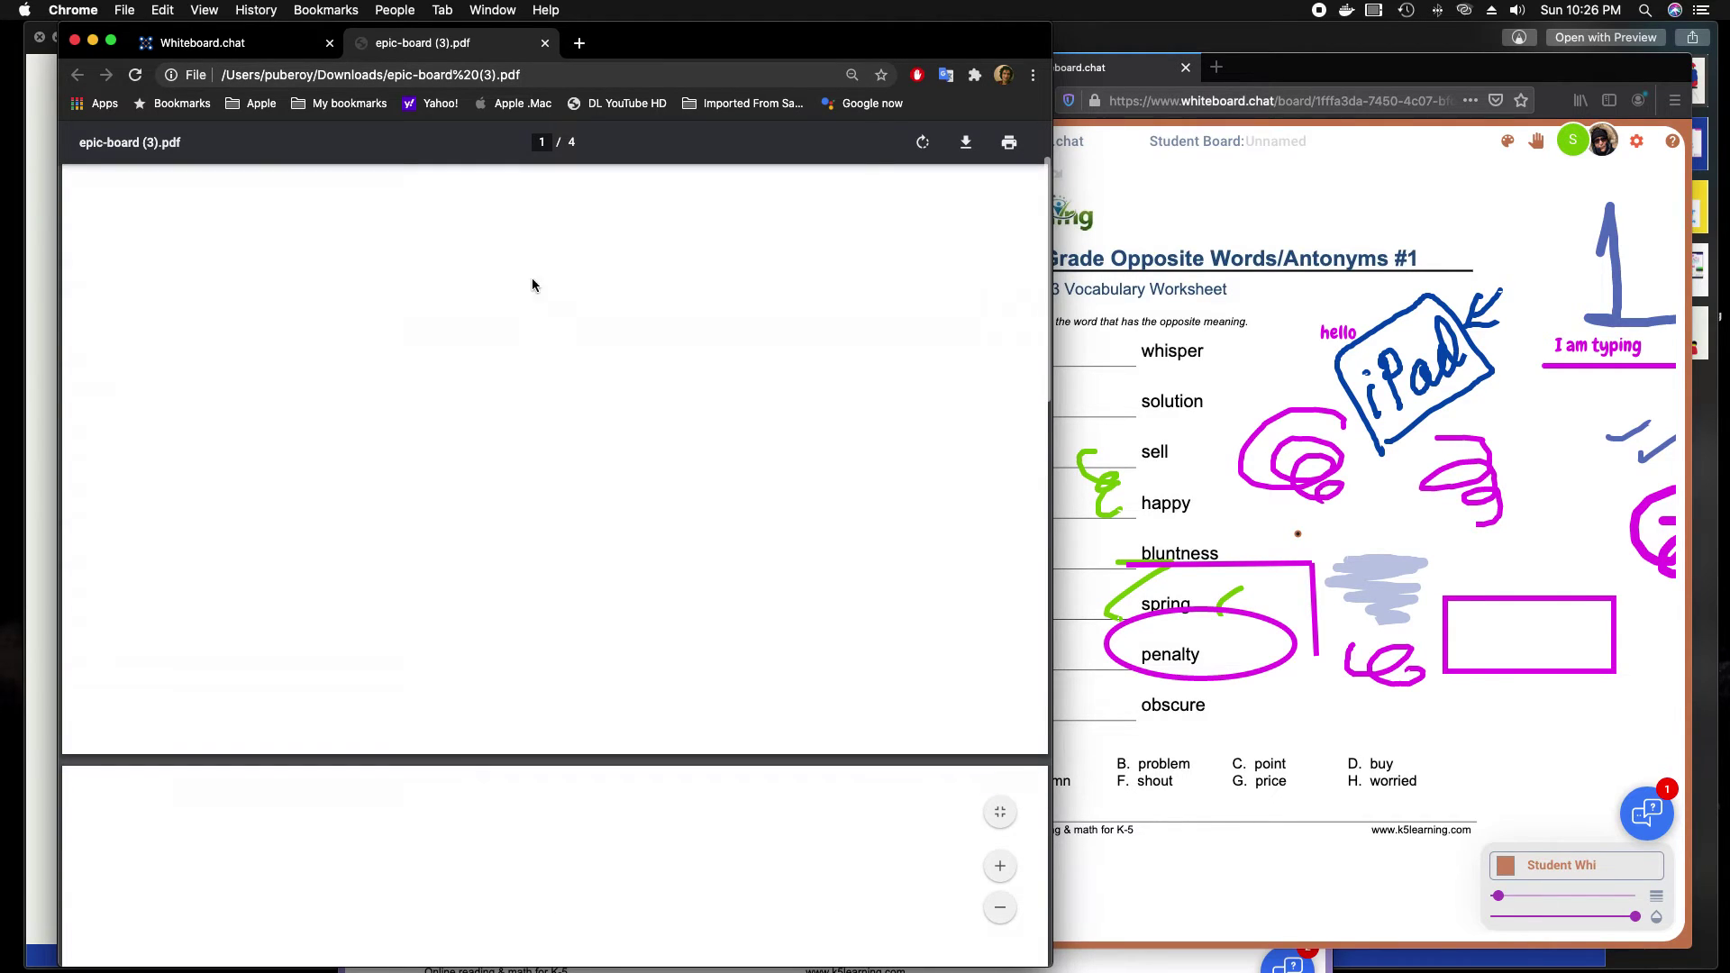
pyautogui.click(545, 43)
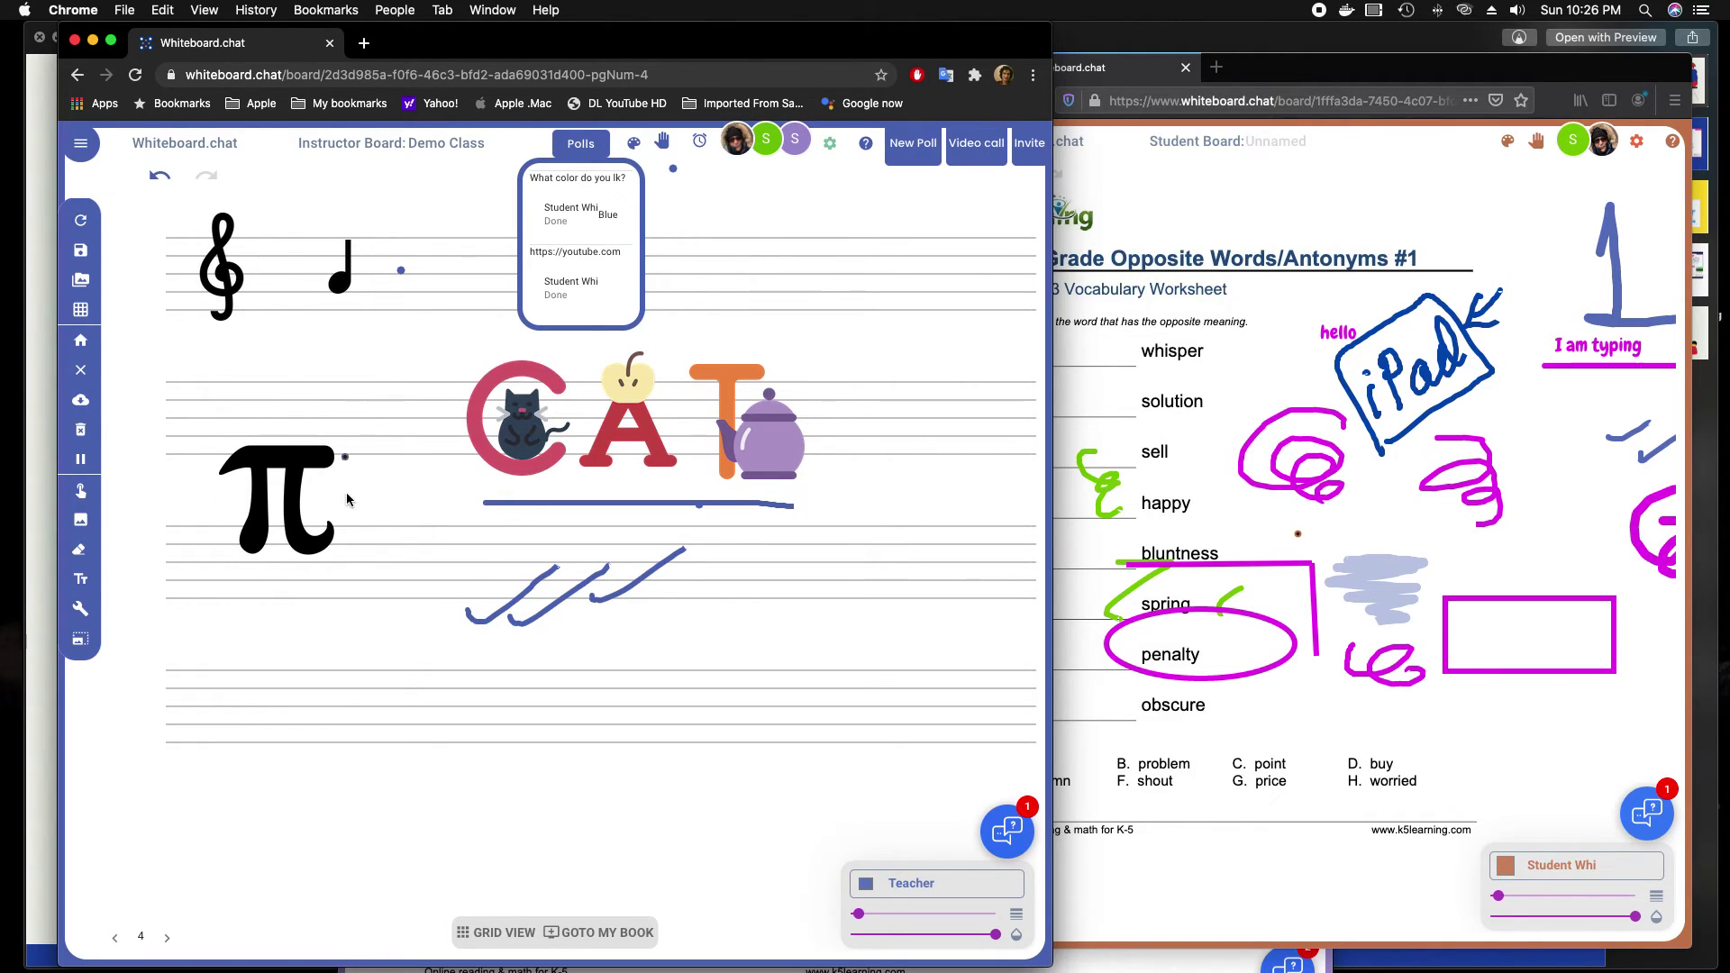
# - Close the poll results popup to reveal page 4's treble clef, quarter note, pi and CAT graphic
pyautogui.click(582, 146)
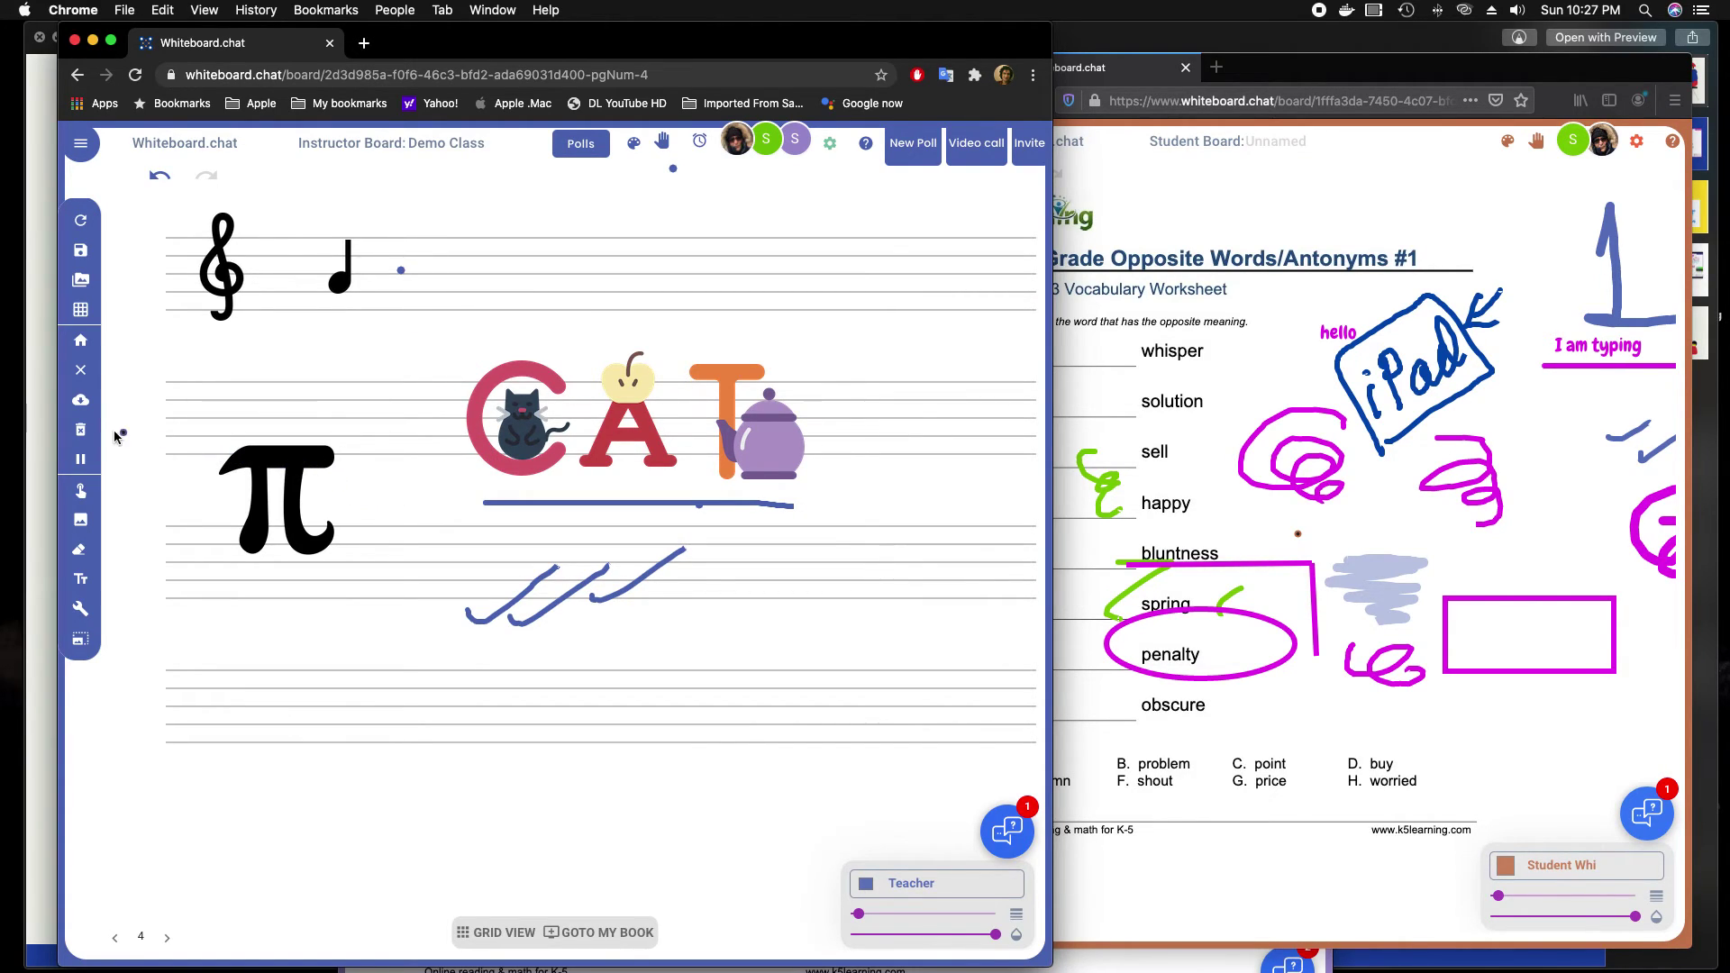
# - Apply Animate-Rotate to the pi symbol, then draw and erase a stray line beside it
pyautogui.rightClick(285, 465)
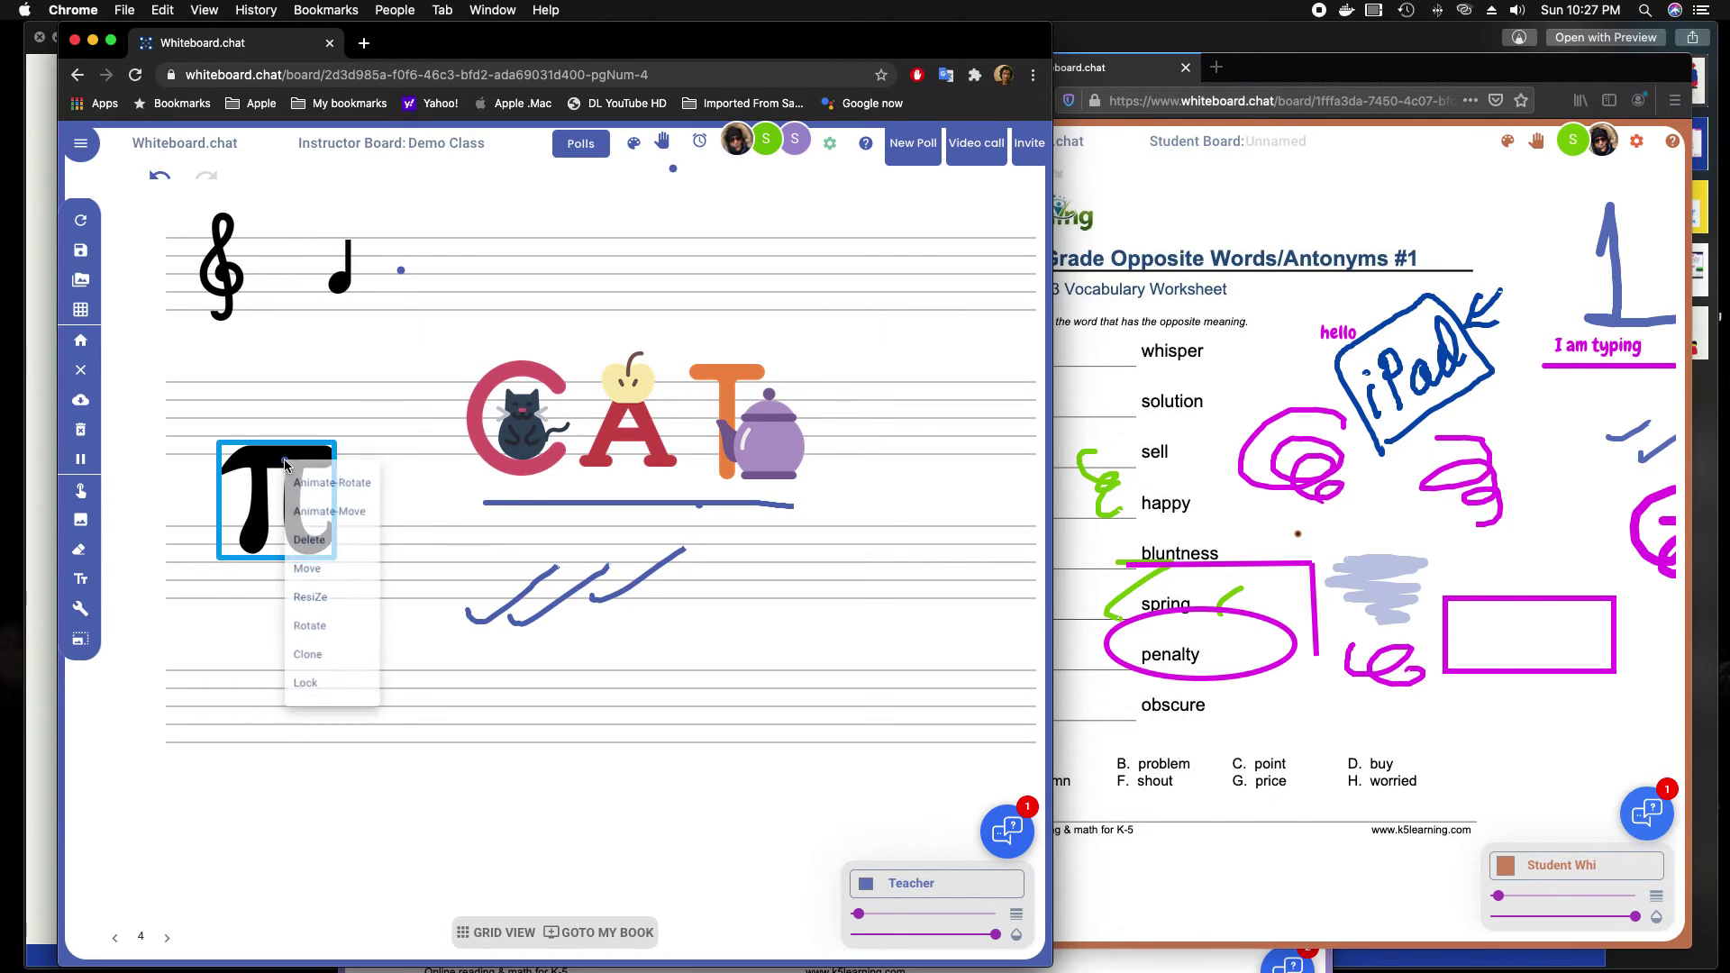
pyautogui.click(367, 492)
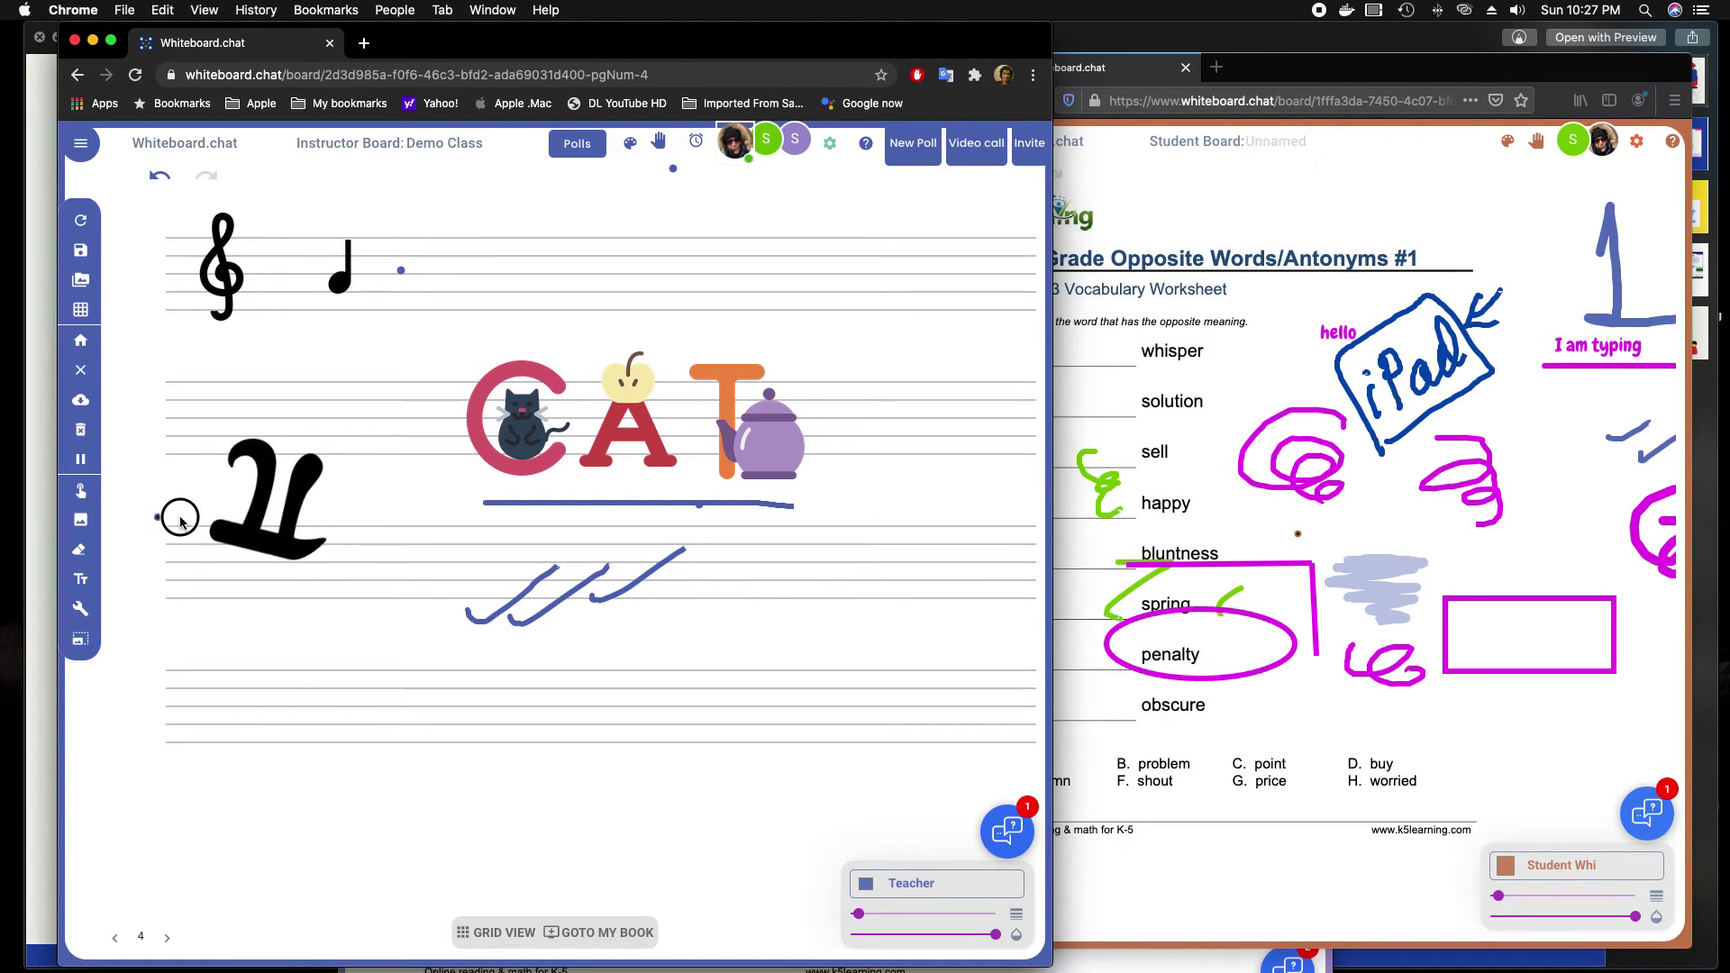
pyautogui.moveTo(158, 517); pyautogui.dragTo(289, 516)
pyautogui.click(271, 519)
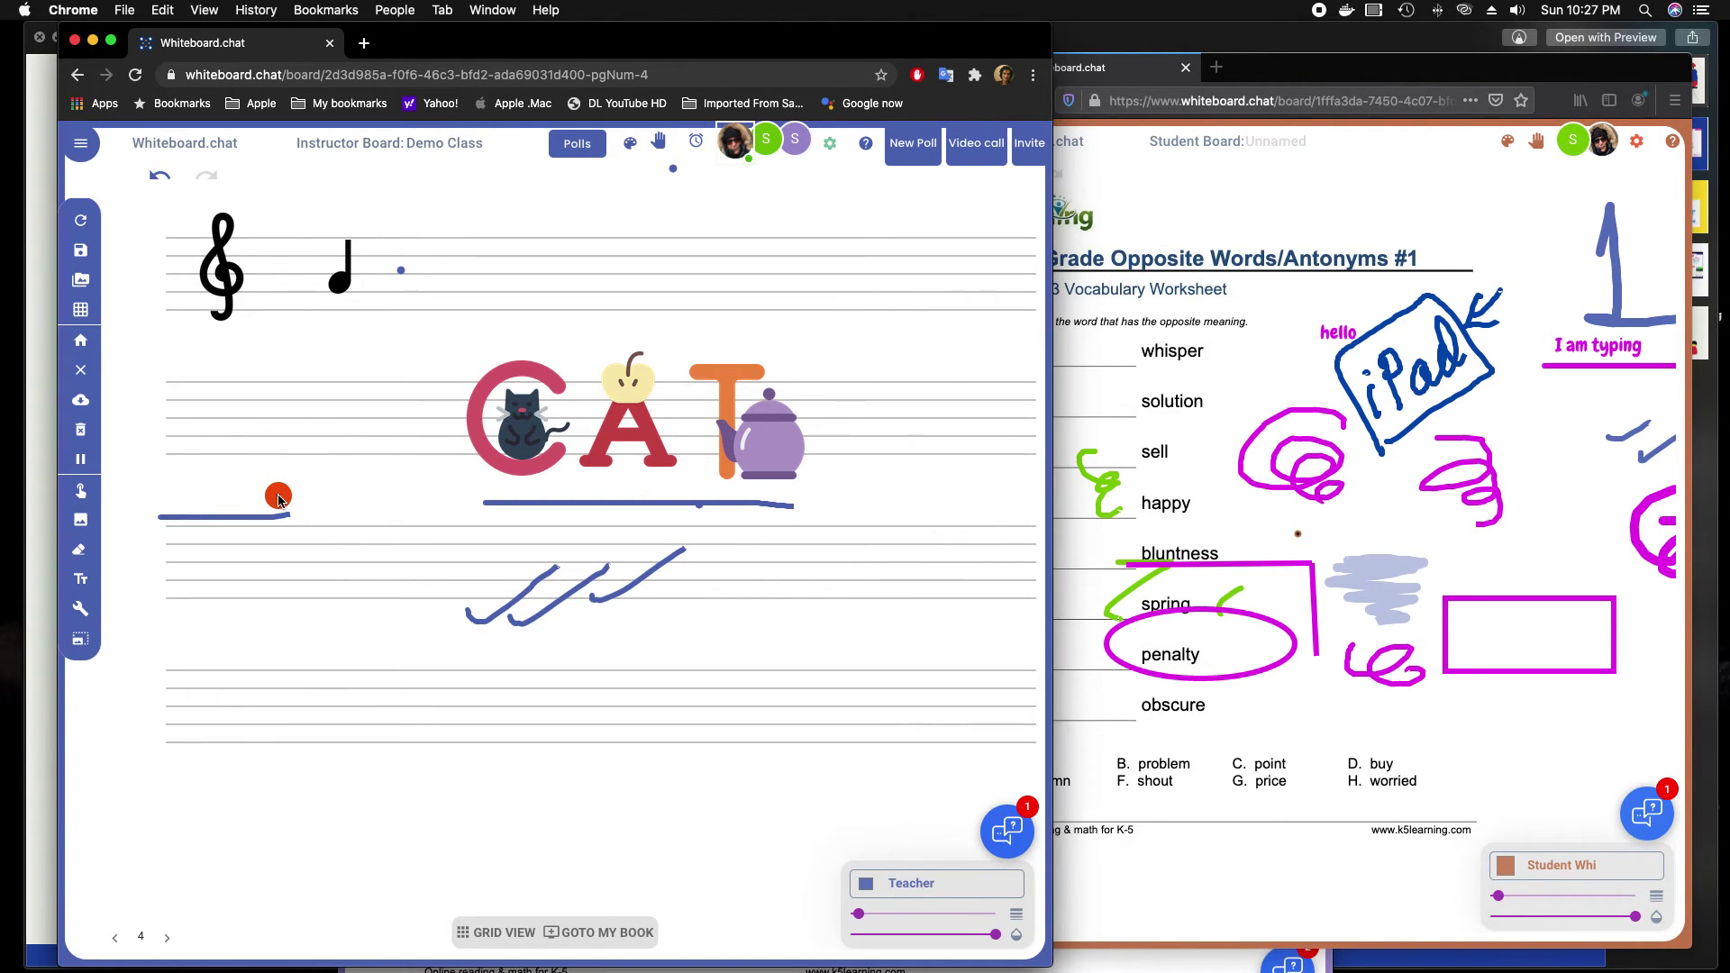
pyautogui.click(266, 521)
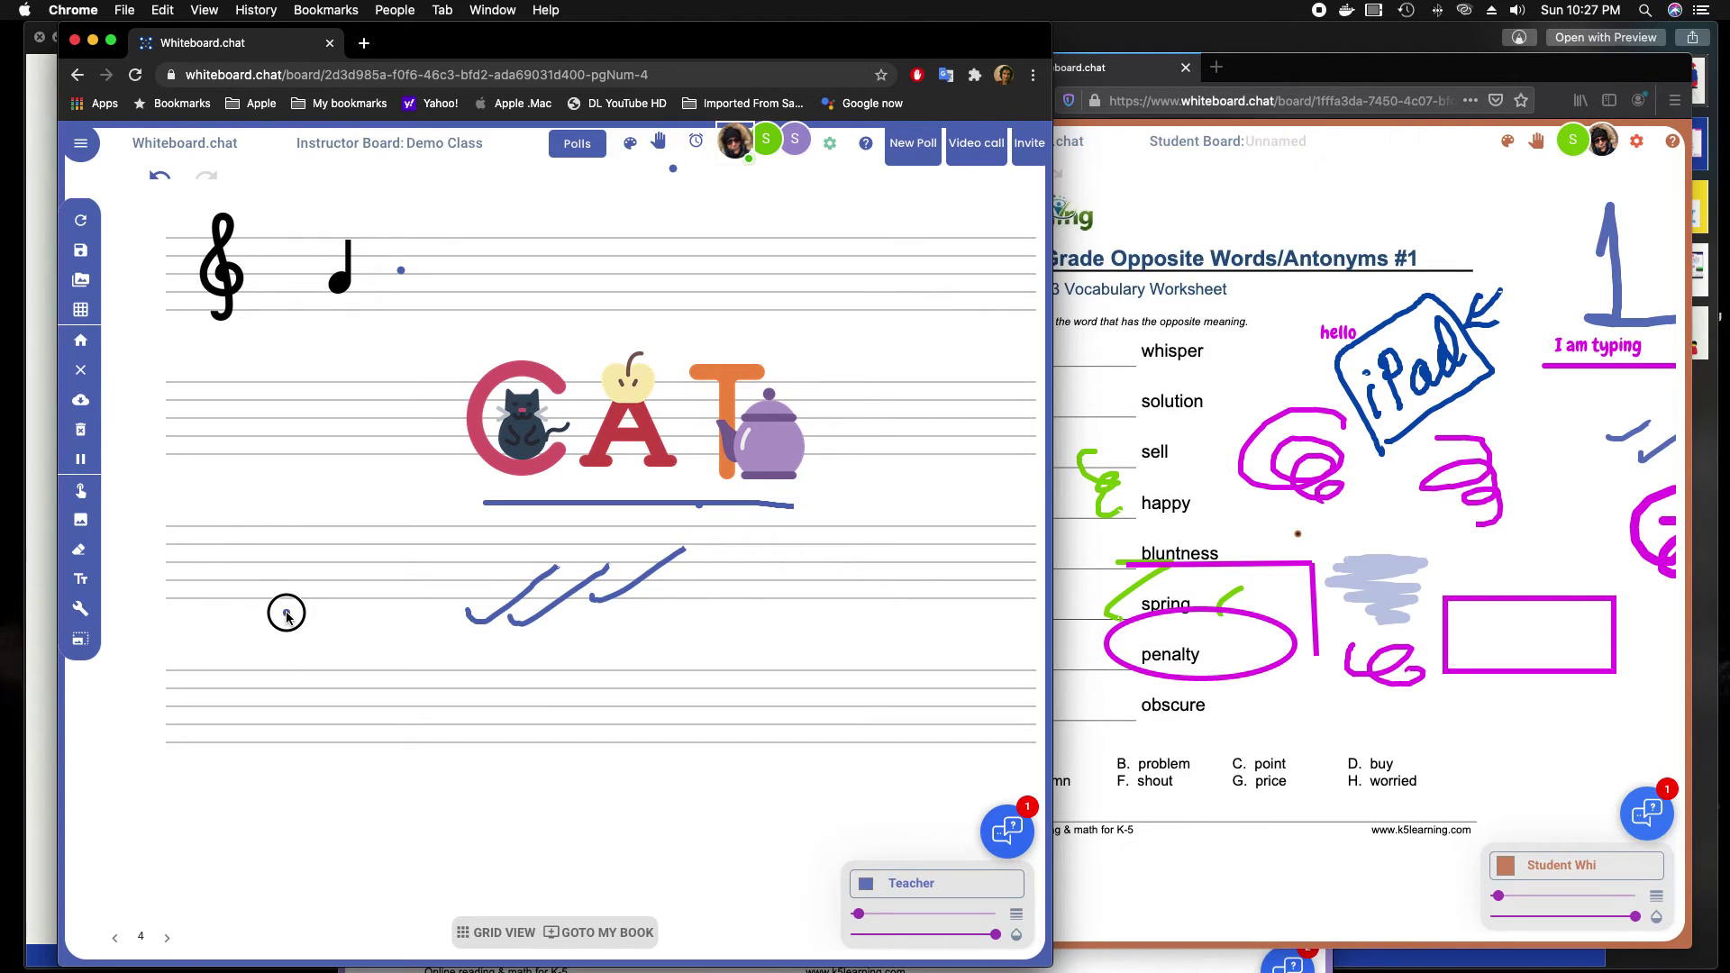
# - Draw small blue curls on the lower staff and lasso-select all the CAT letter images
pyautogui.moveTo(282, 611)
pyautogui.mouseDown()
pyautogui.moveTo(311, 629)
pyautogui.moveTo(355, 610)
pyautogui.moveTo(348, 630)
pyautogui.mouseUp()
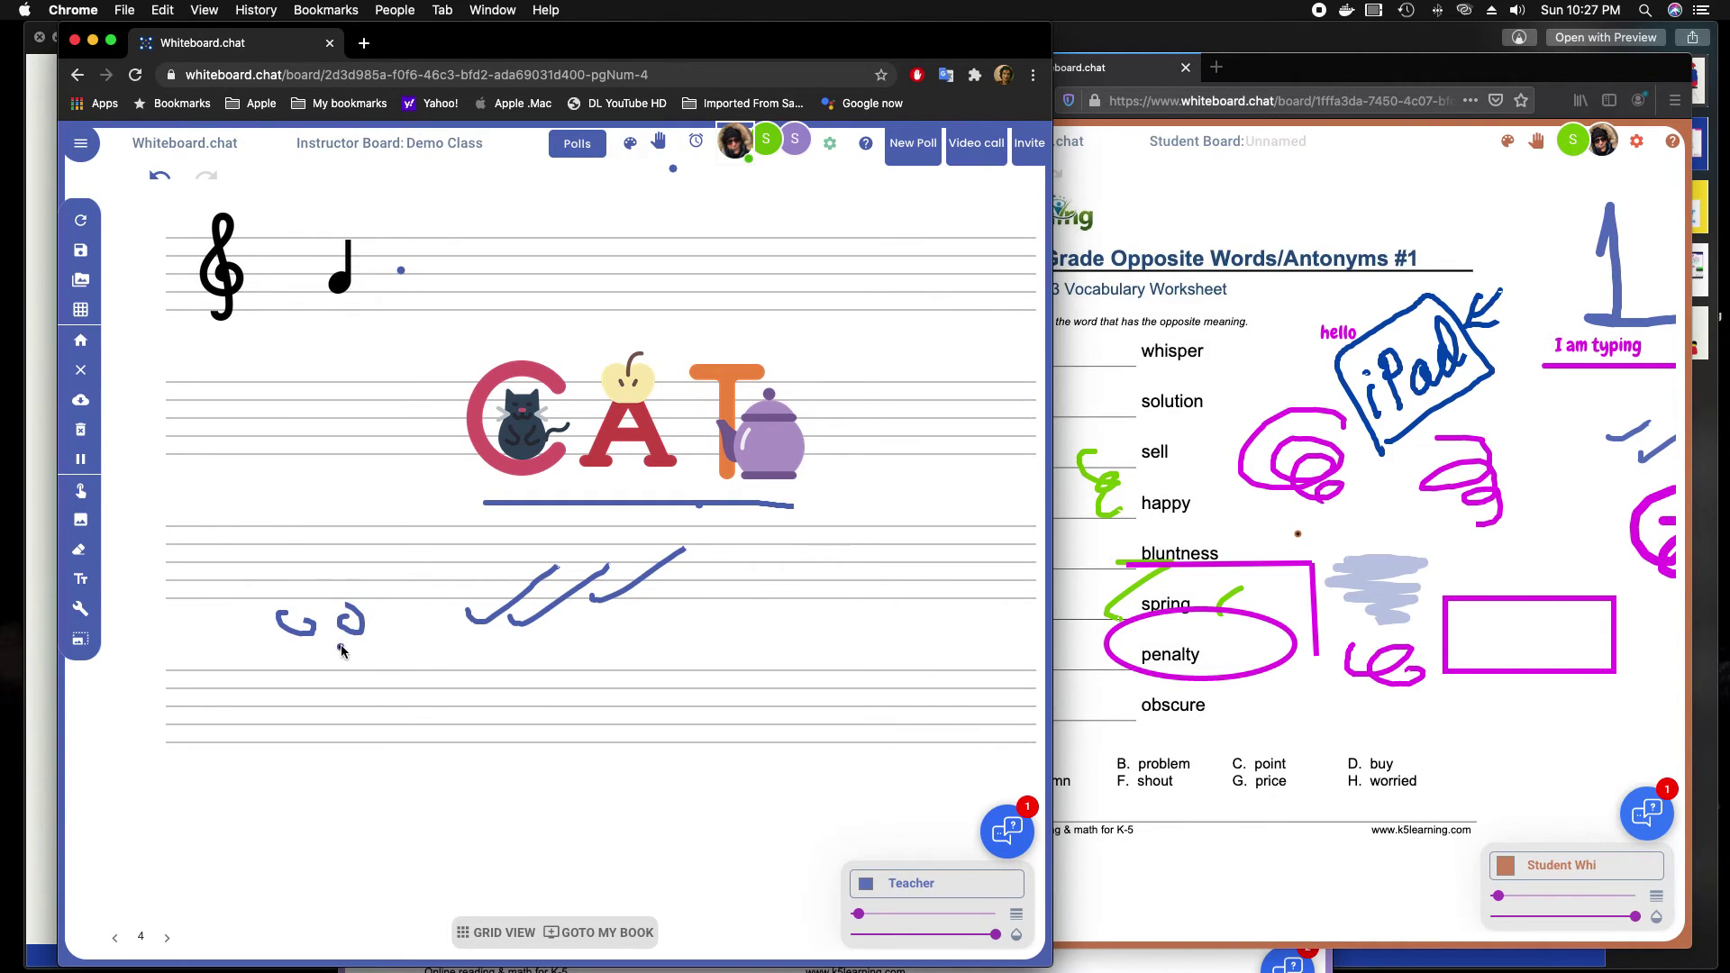
pyautogui.click(81, 638)
pyautogui.moveTo(463, 317)
pyautogui.mouseDown()
pyautogui.moveTo(881, 424)
pyautogui.moveTo(328, 549)
pyautogui.moveTo(386, 367)
pyautogui.moveTo(403, 365)
pyautogui.mouseUp()
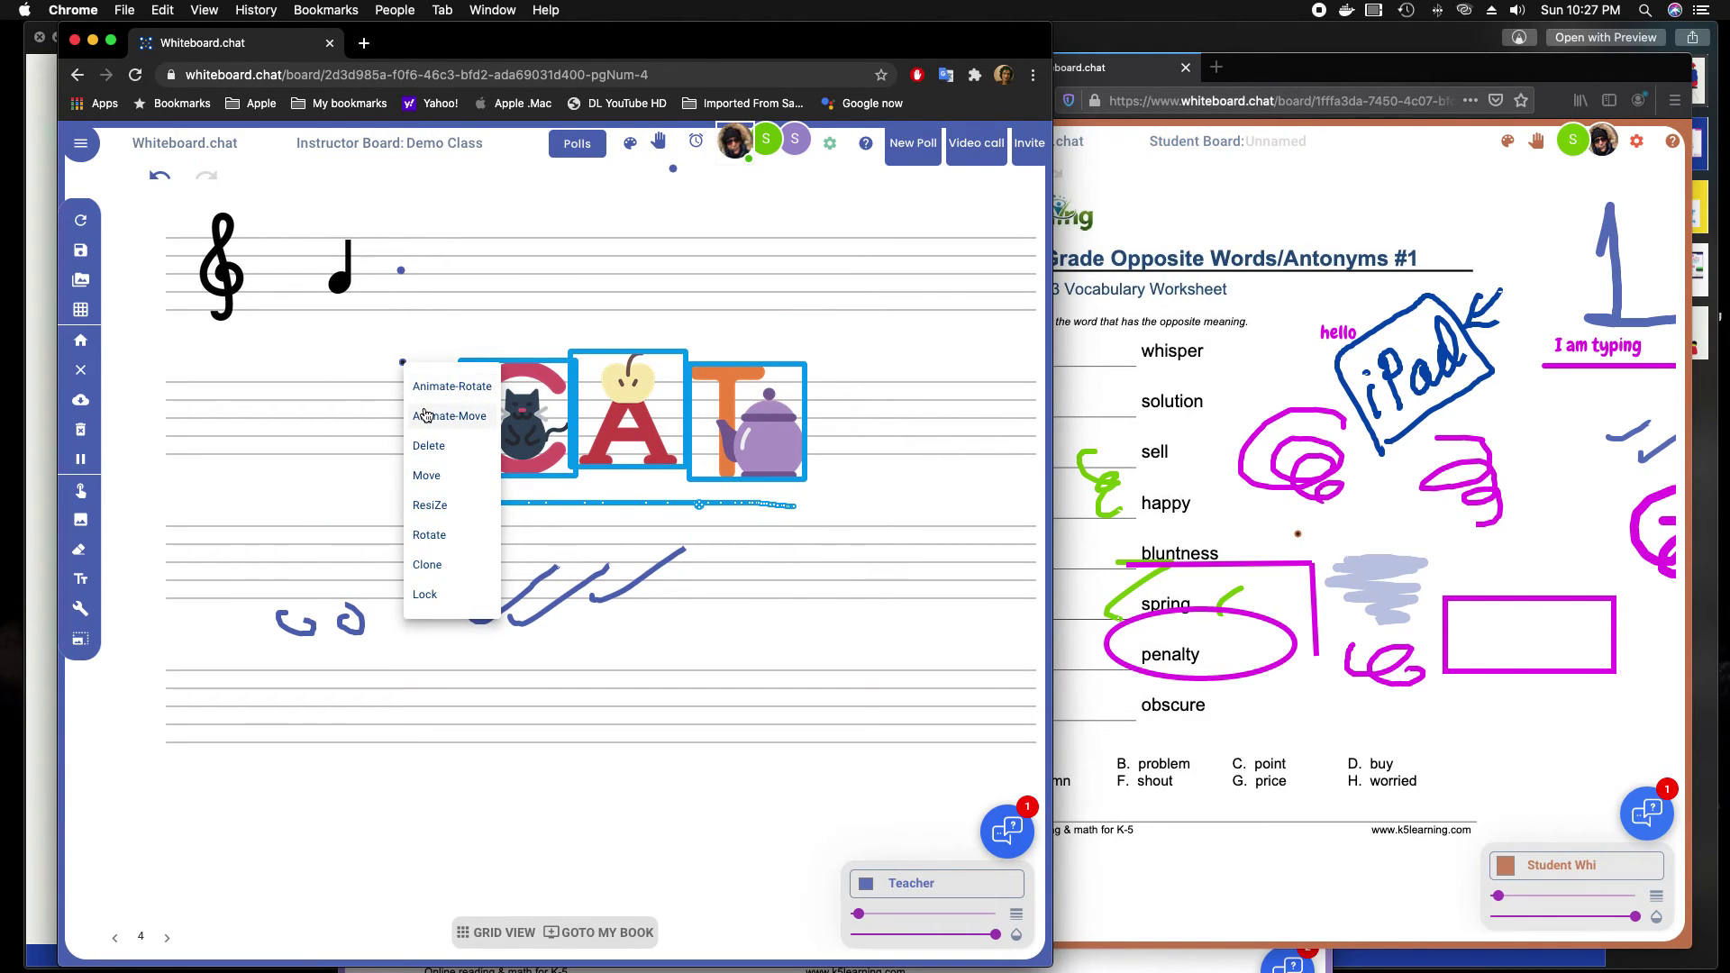
pyautogui.click(442, 471)
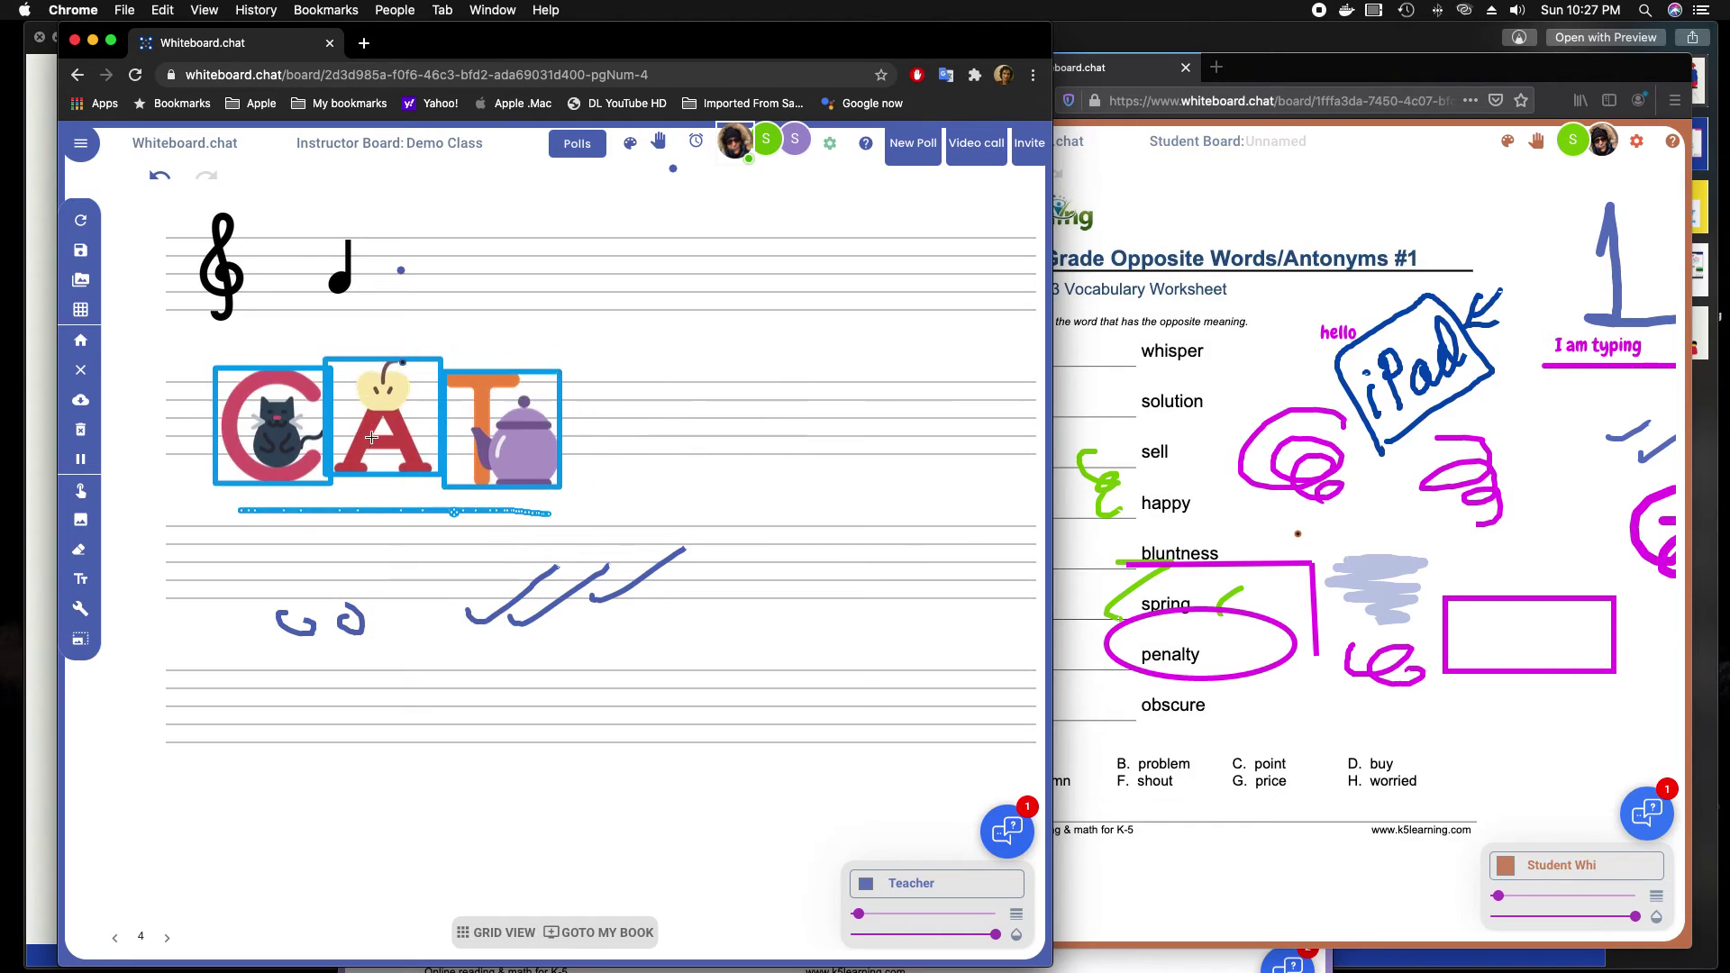
pyautogui.click(394, 483)
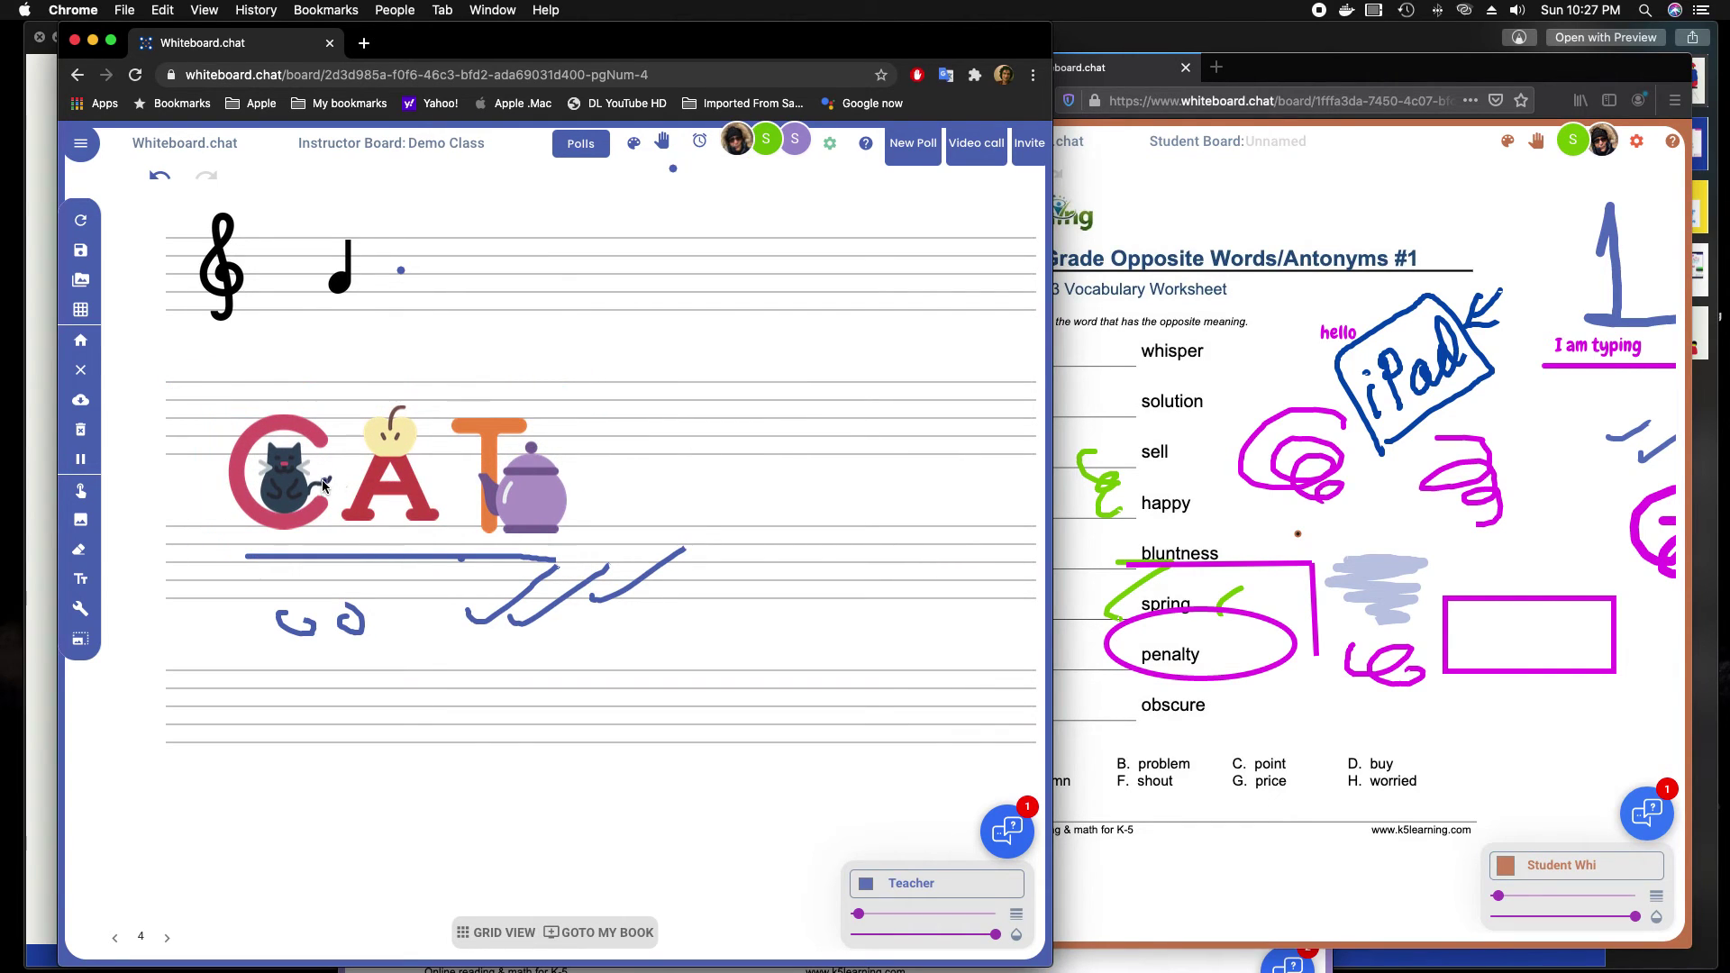
pyautogui.click(320, 484)
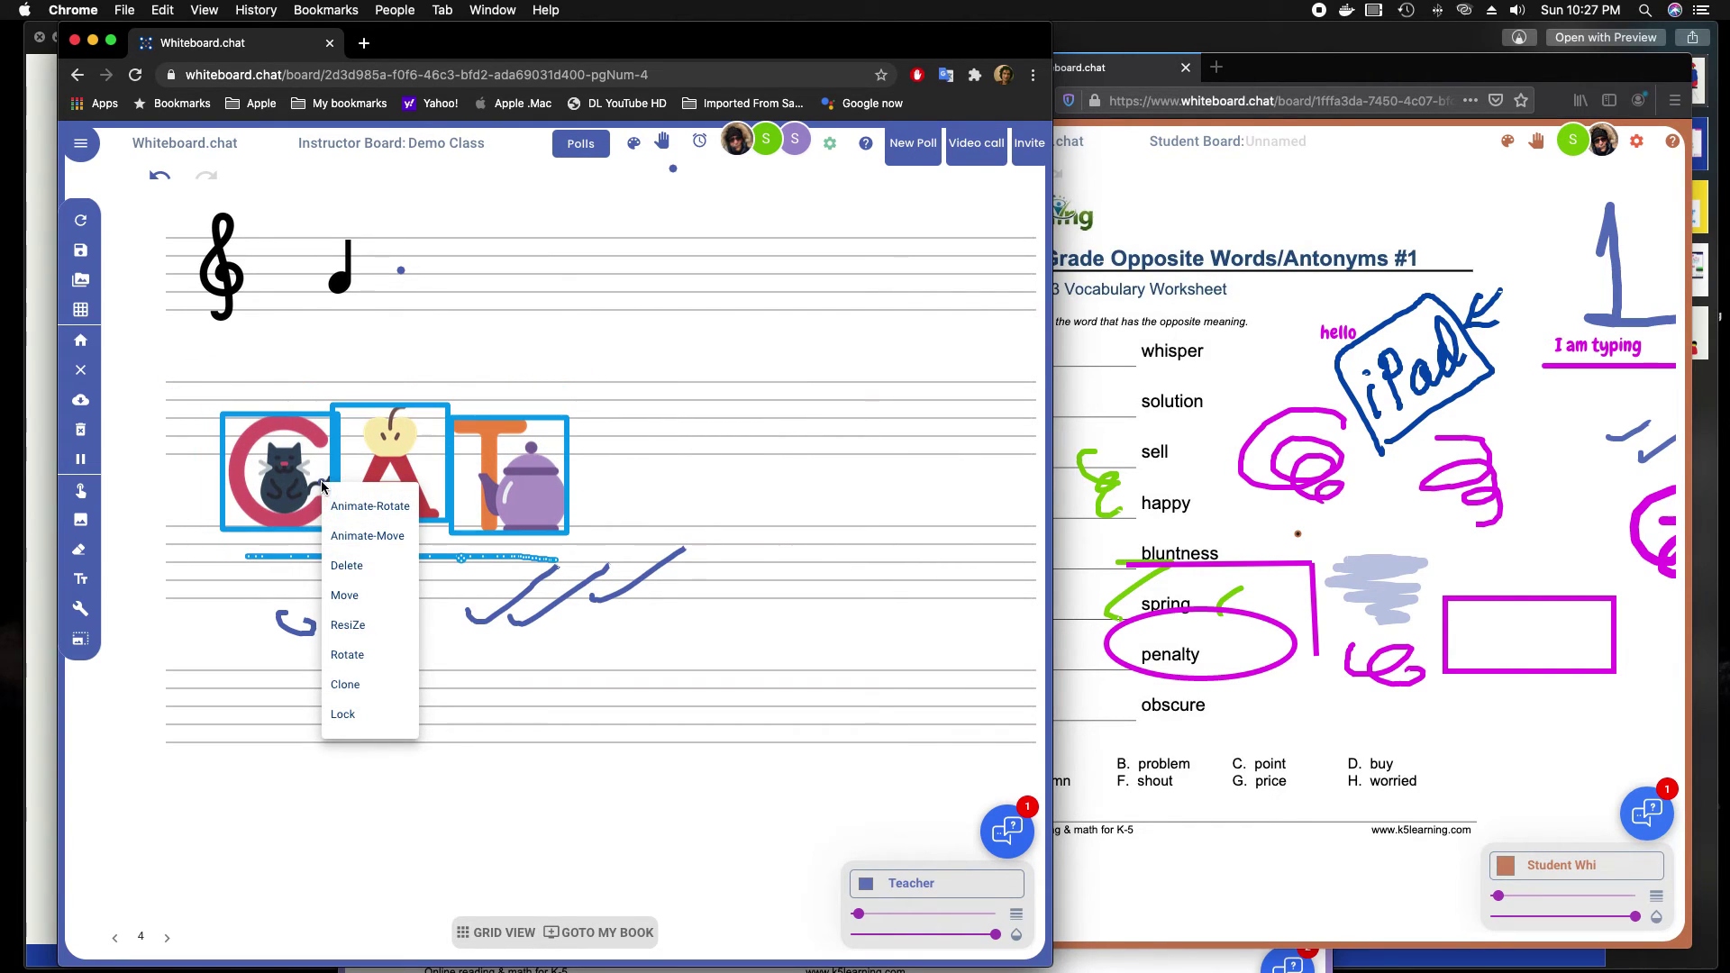
pyautogui.click(363, 679)
pyautogui.click(678, 338)
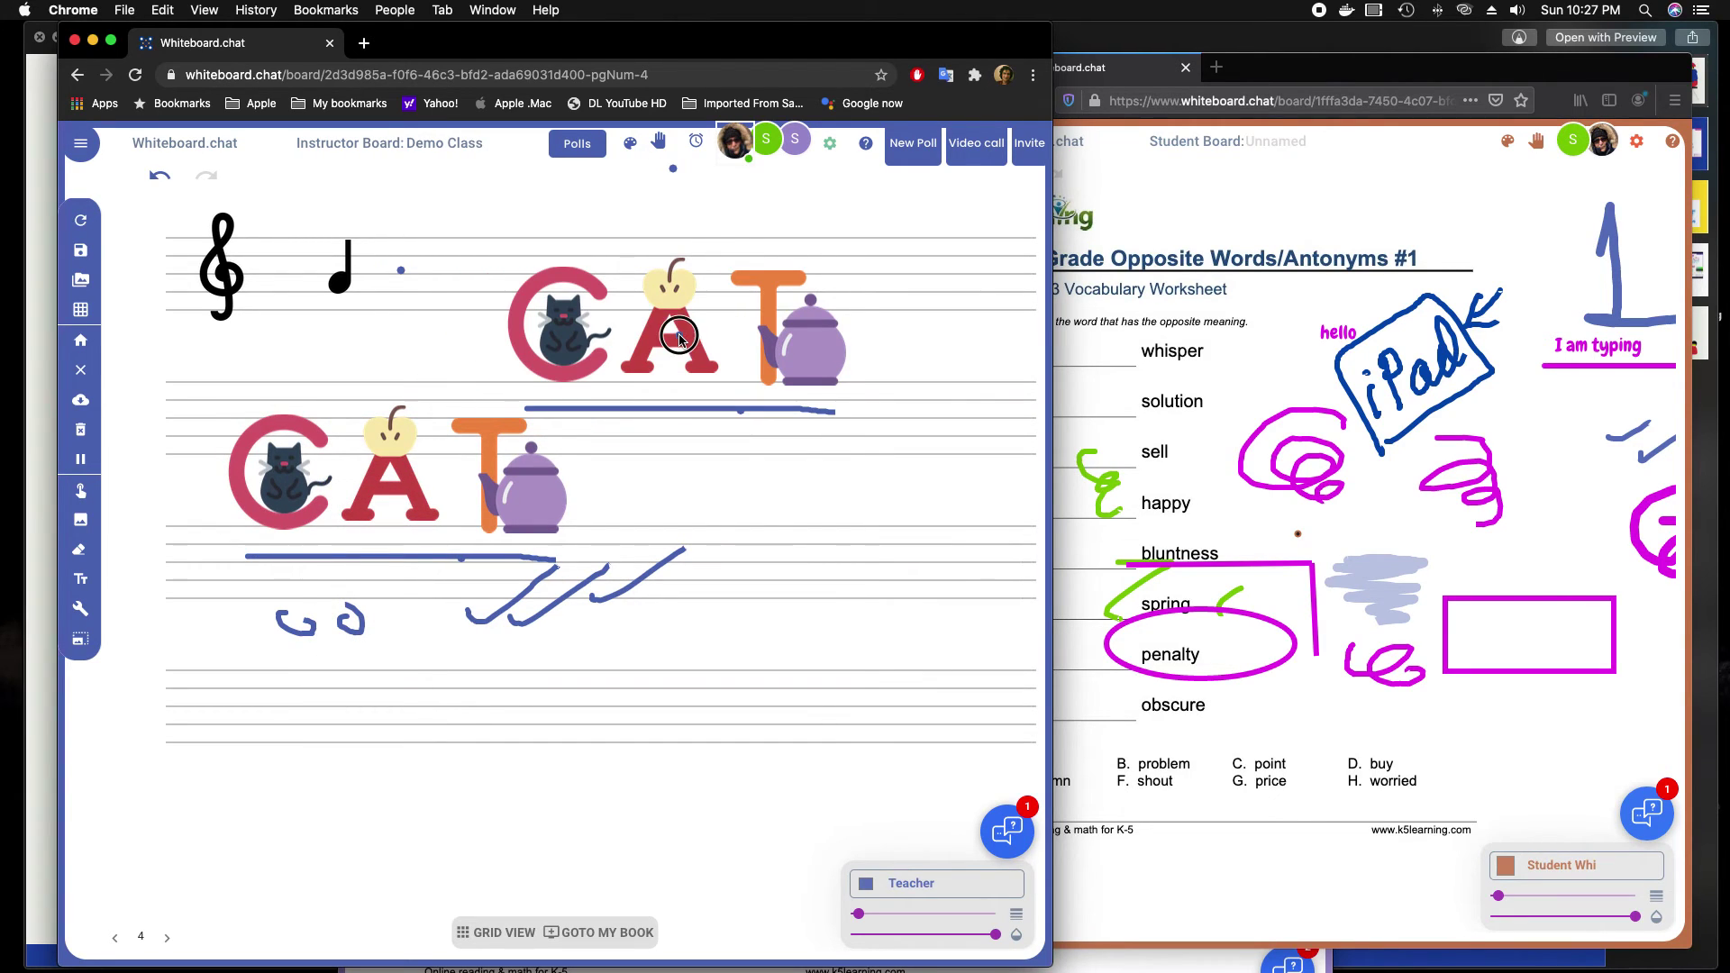
pyautogui.click(679, 338)
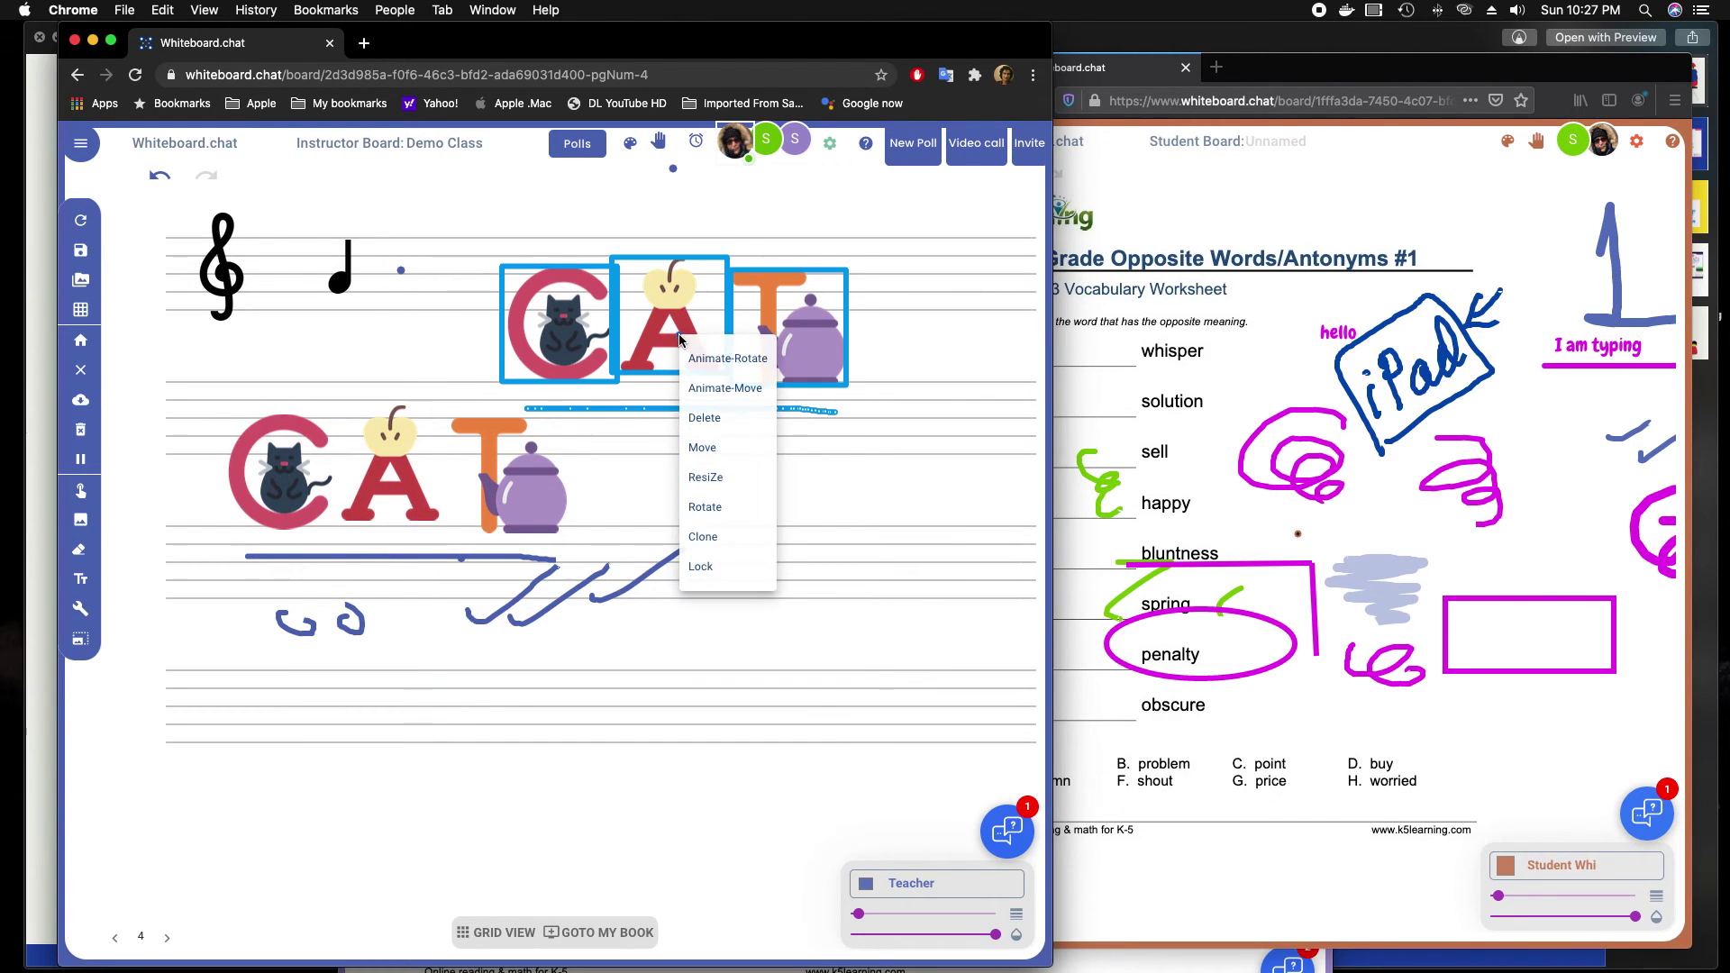
pyautogui.click(720, 476)
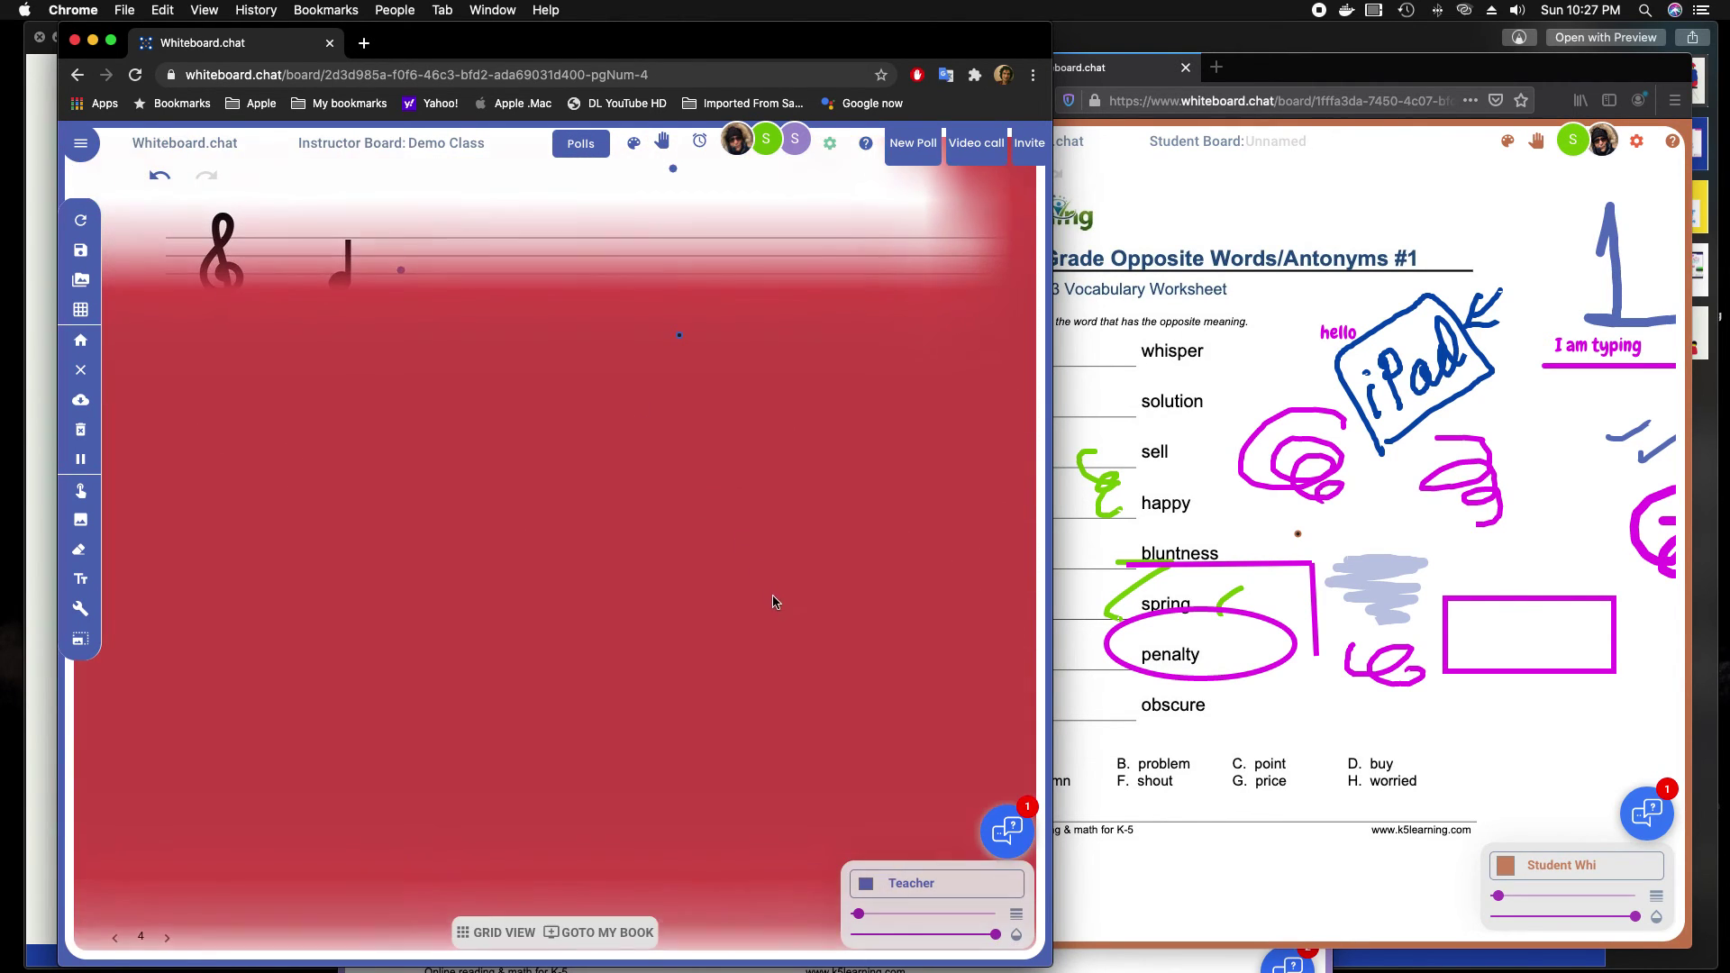
pyautogui.click(624, 428)
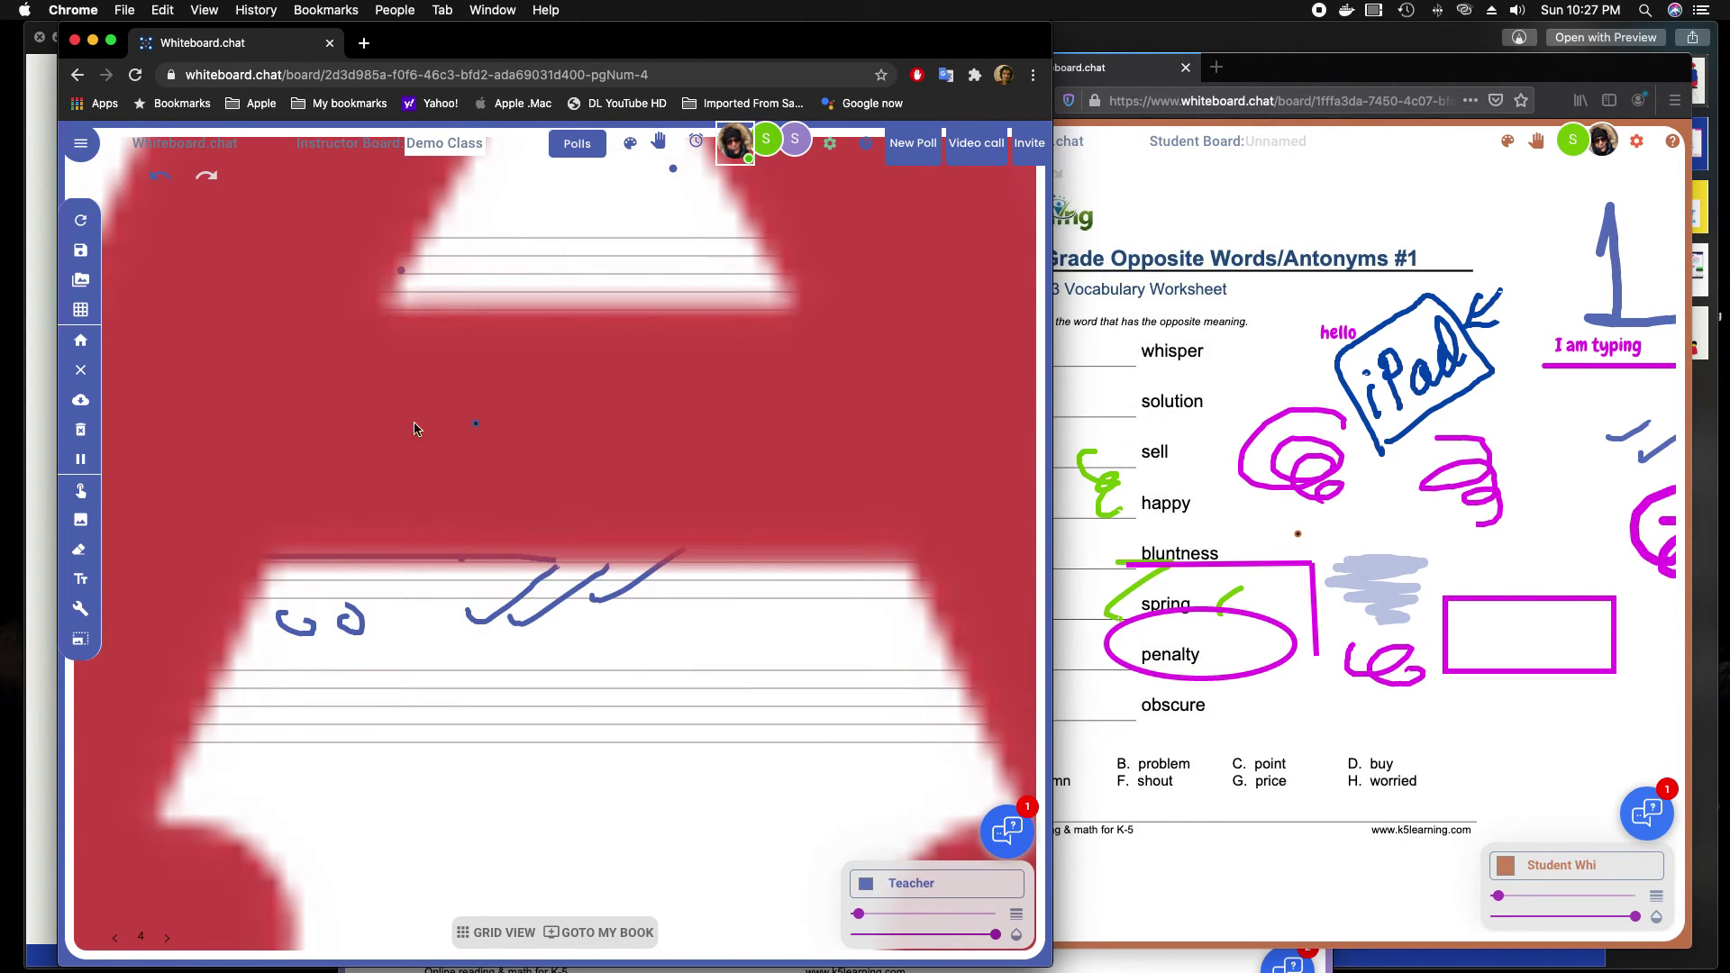
pyautogui.rightClick(334, 436)
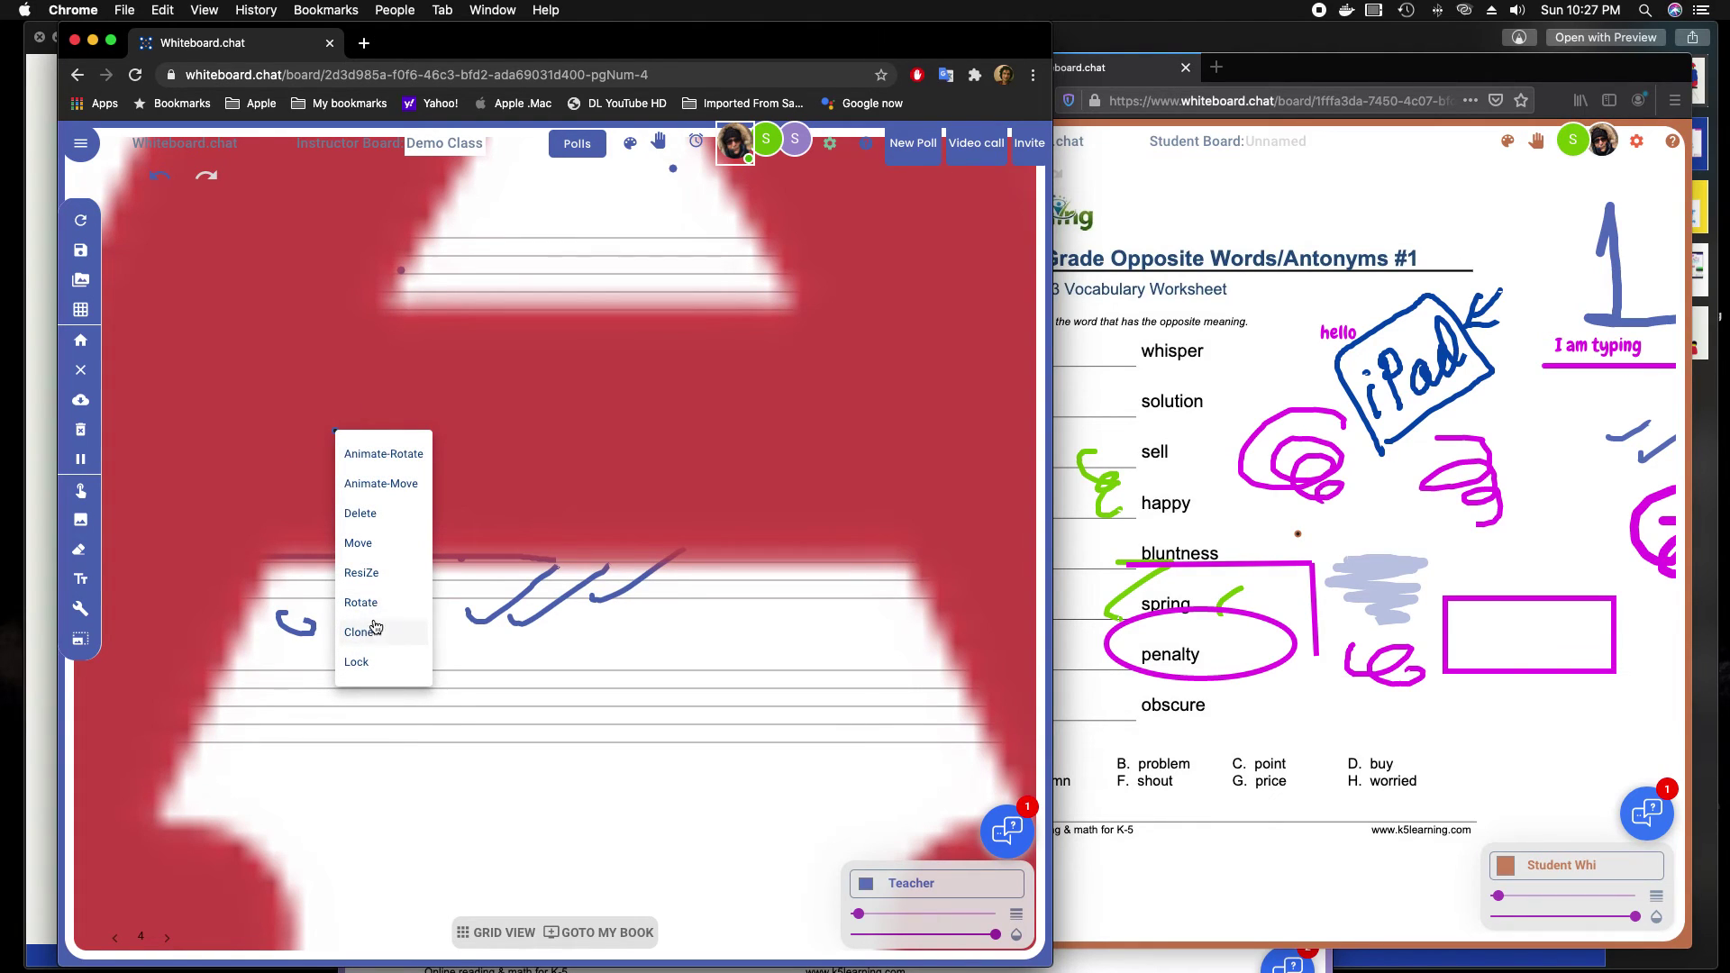
pyautogui.click(360, 514)
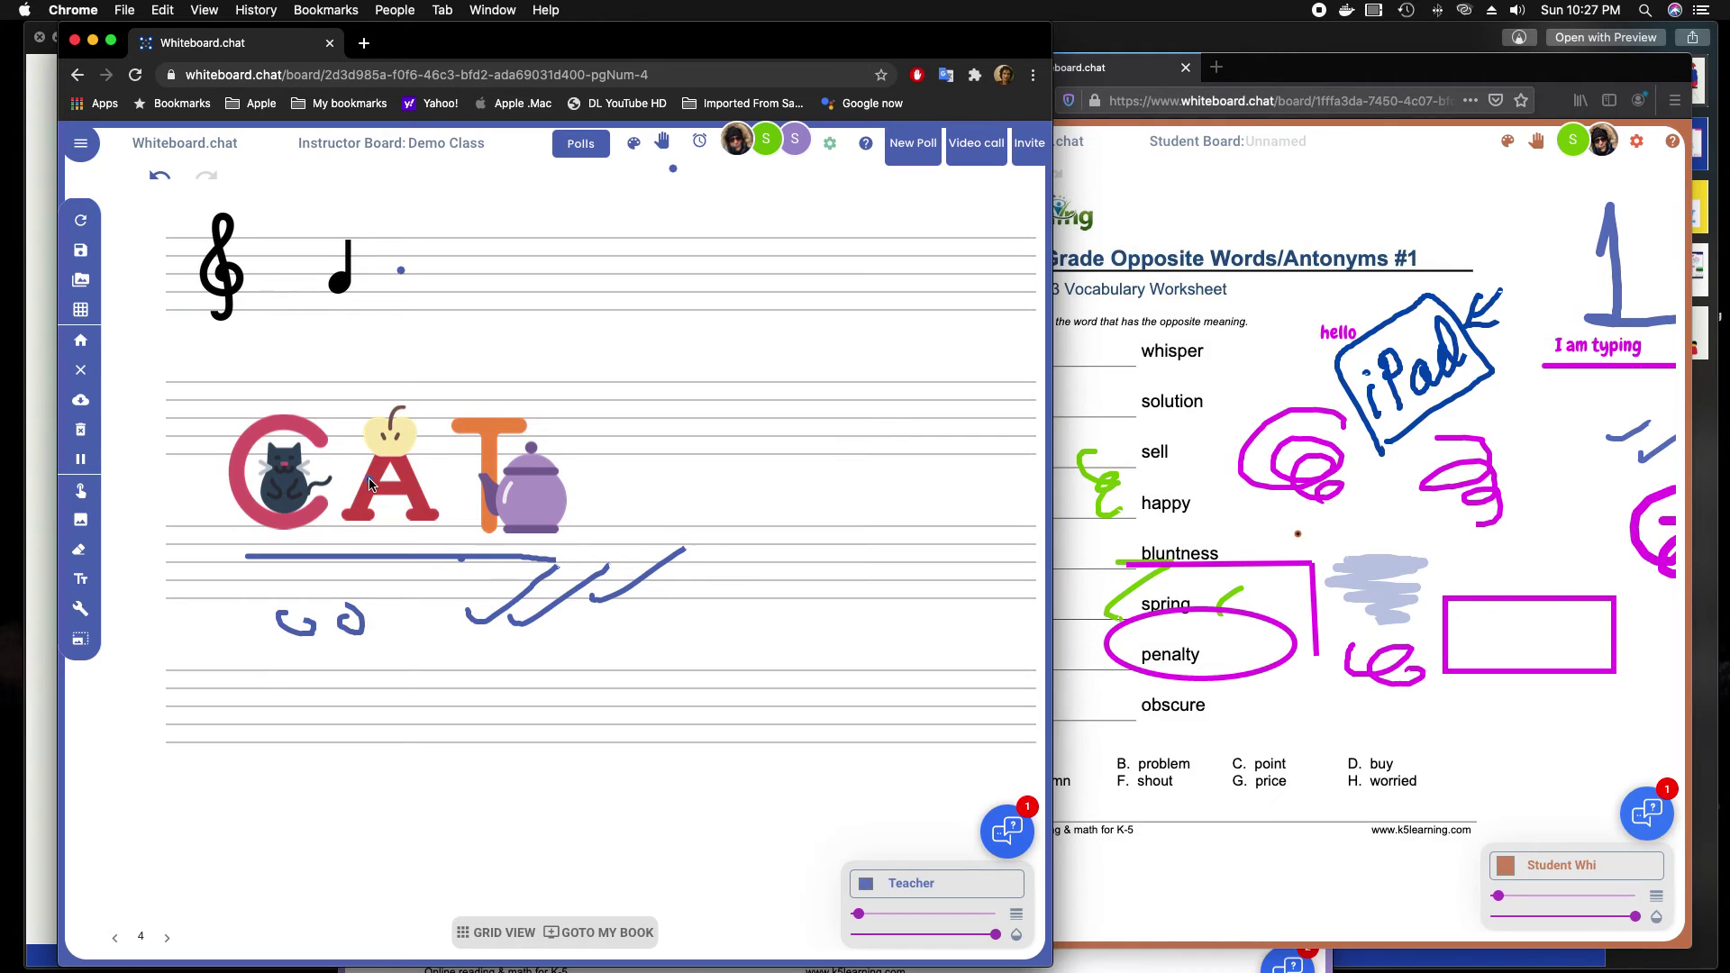
# - Move the CAT group and its underline up and to the right
pyautogui.click(370, 483)
pyautogui.rightClick(370, 482)
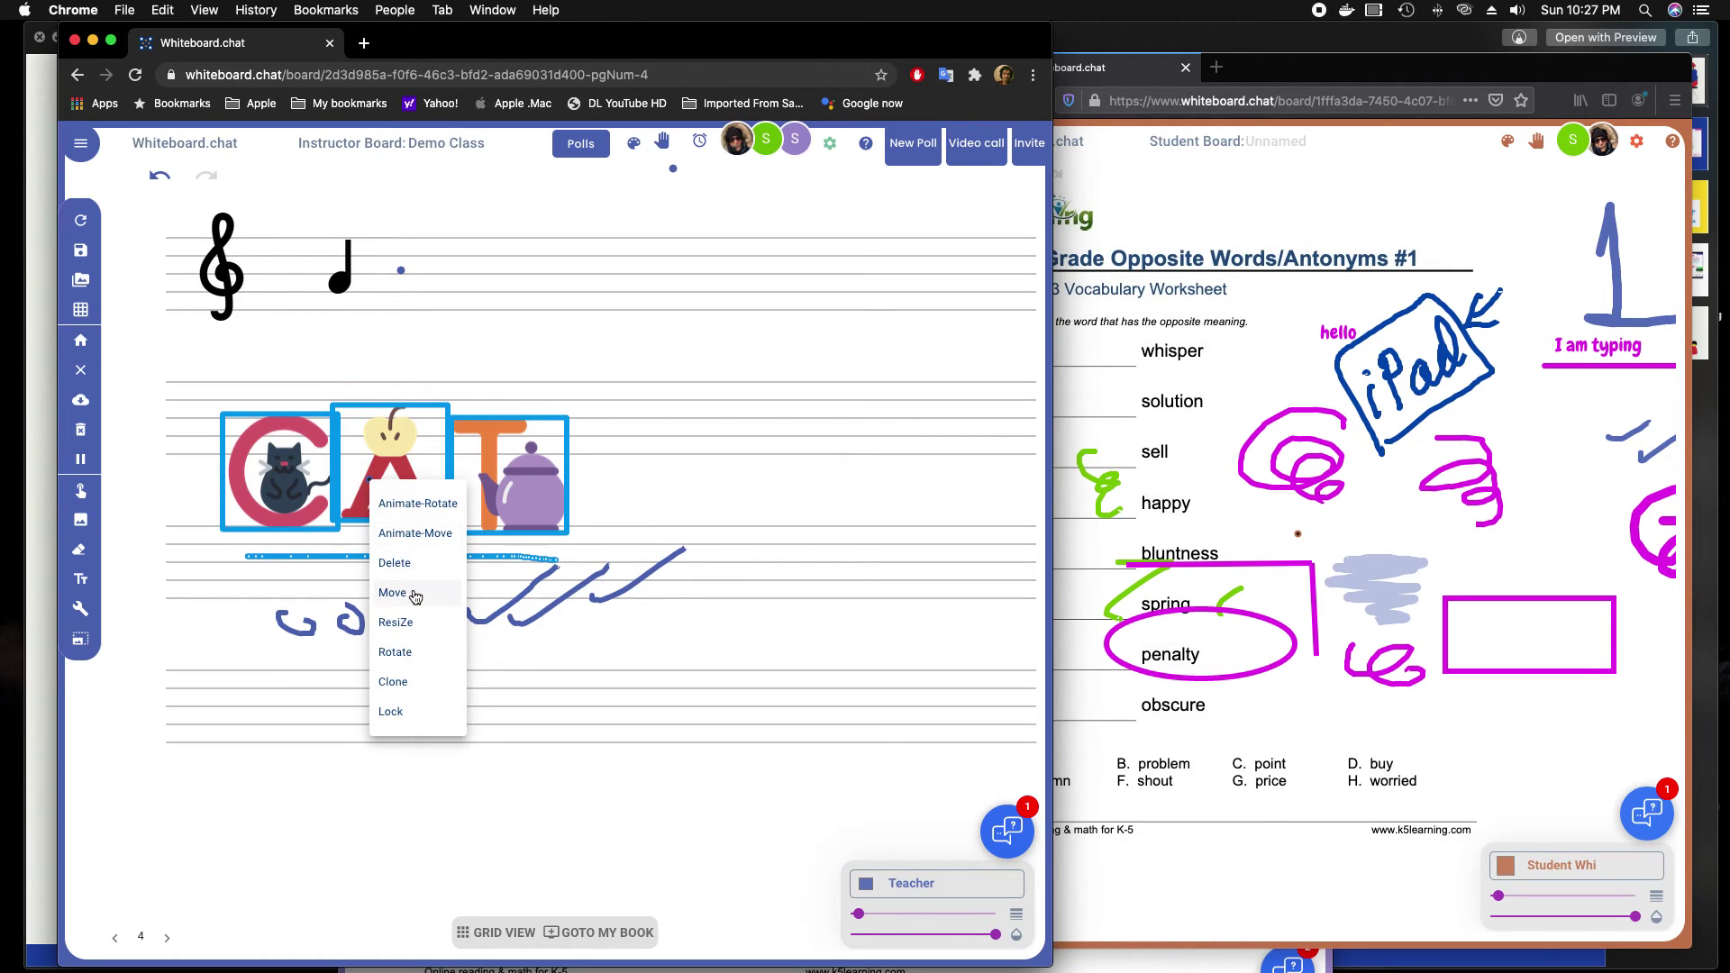
pyautogui.click(392, 592)
pyautogui.moveTo(288, 521); pyautogui.dragTo(548, 401)
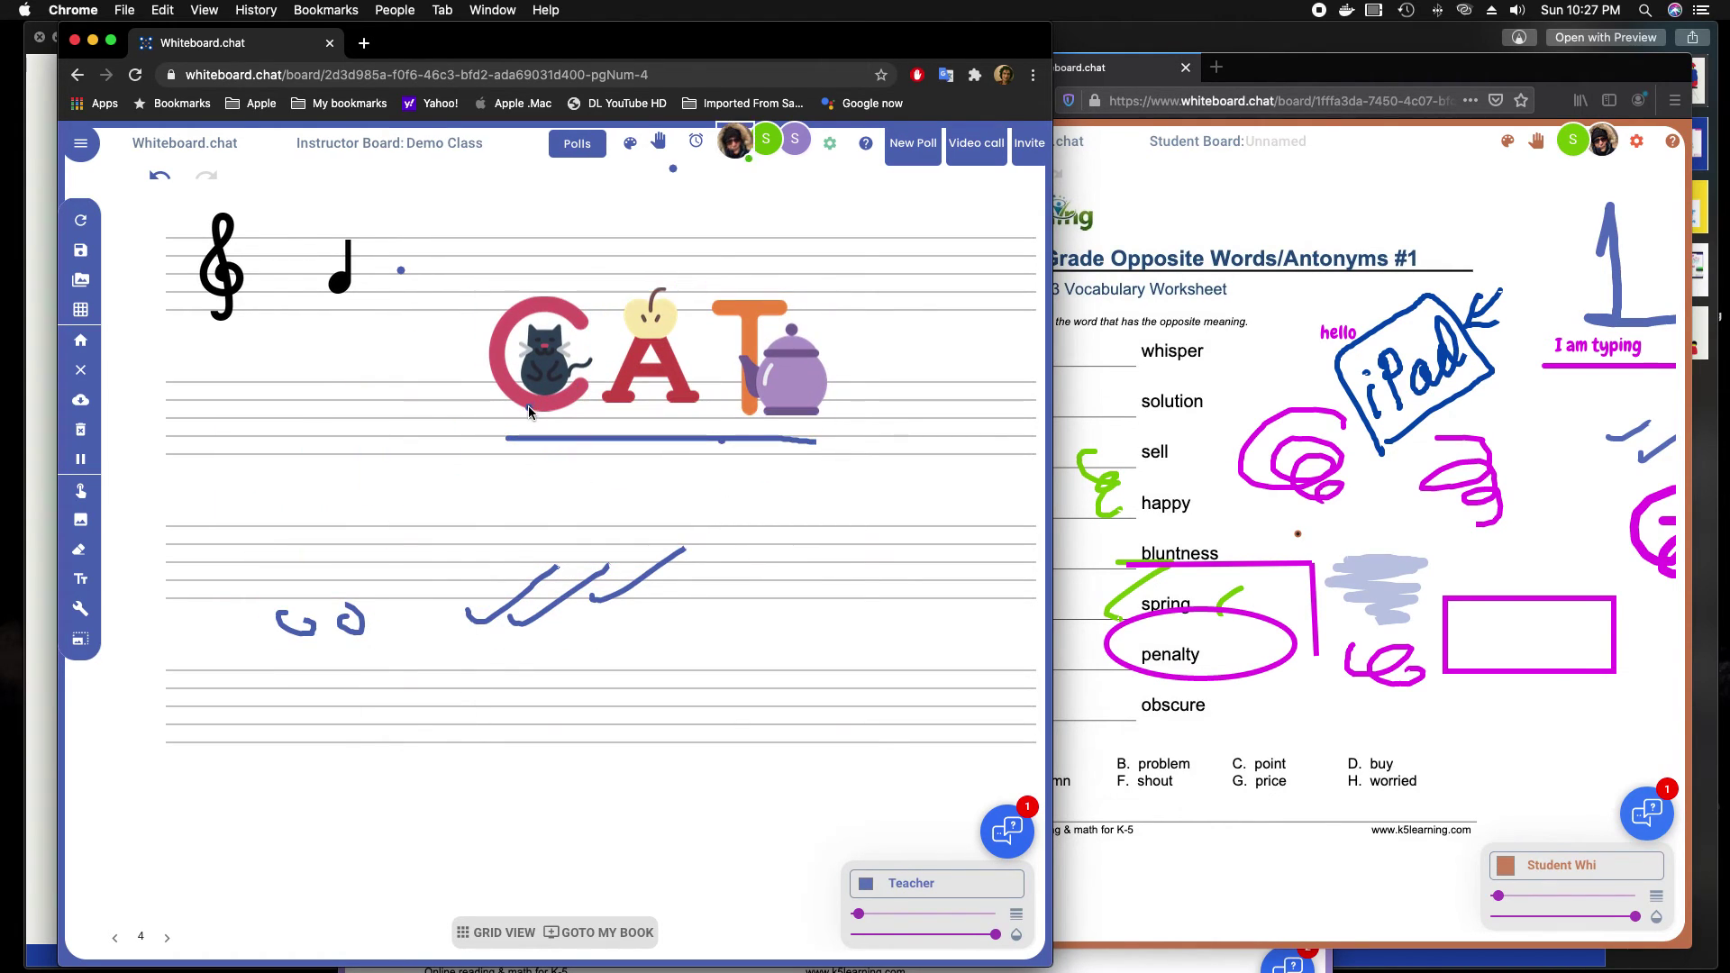
# - Resize the CAT group and its underline to make them much larger
pyautogui.rightClick(528, 406)
pyautogui.click(548, 549)
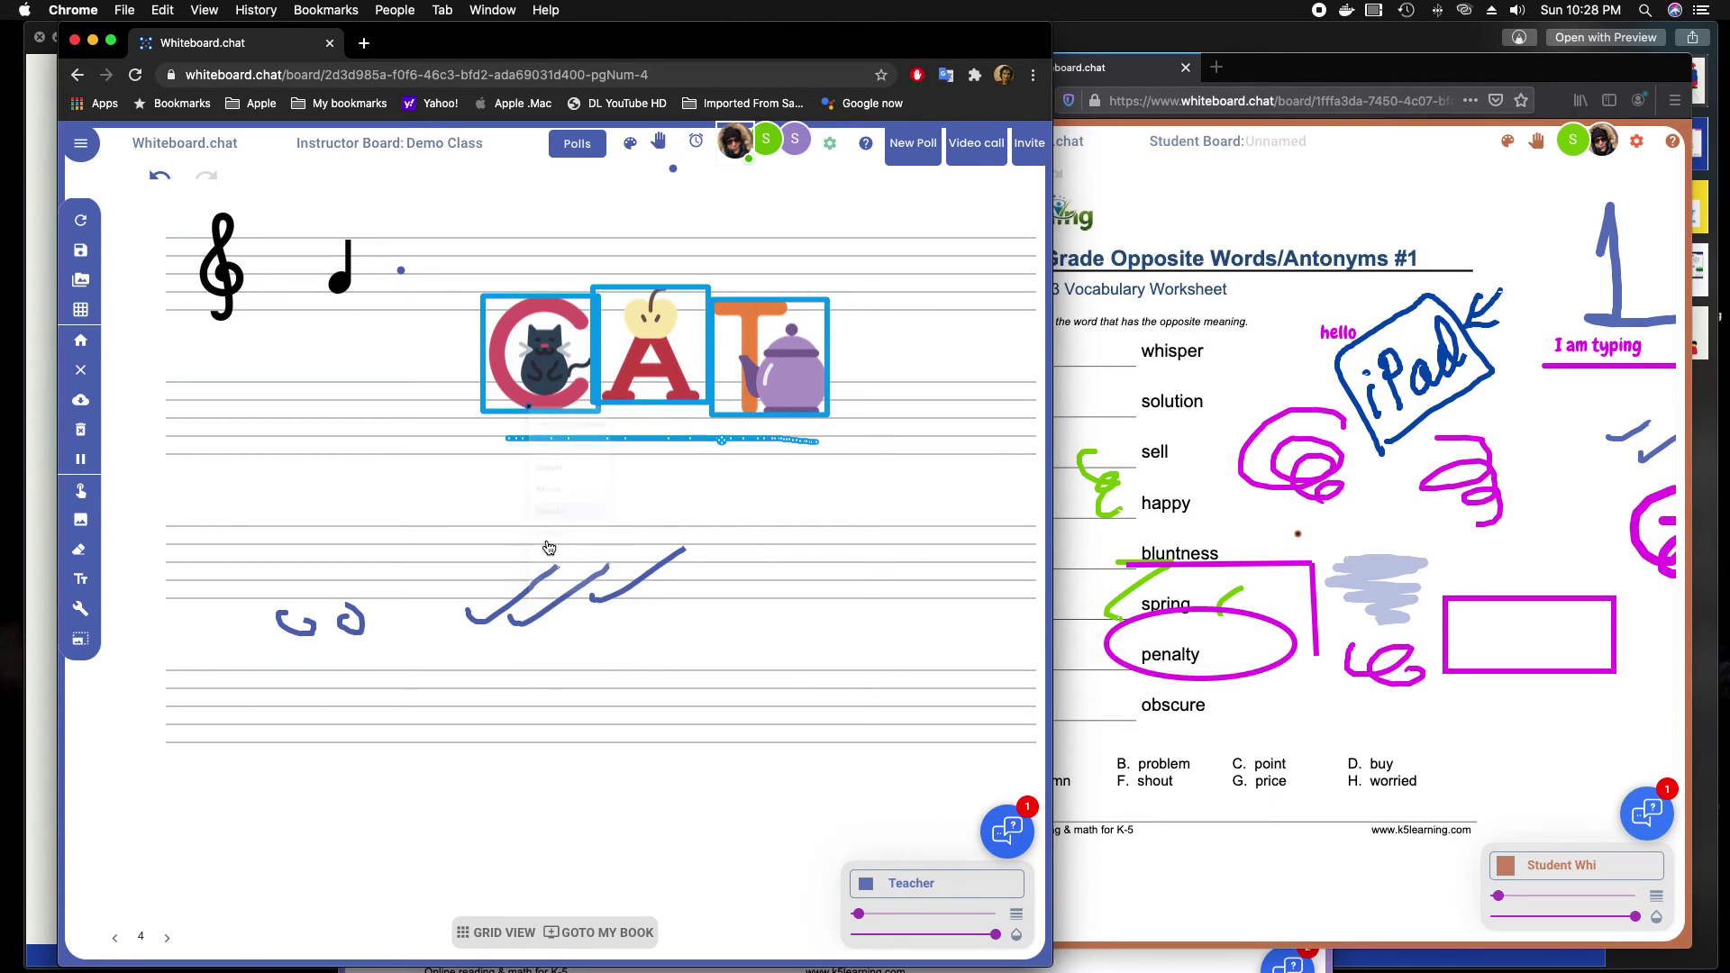
pyautogui.moveTo(532, 515); pyautogui.dragTo(533, 554)
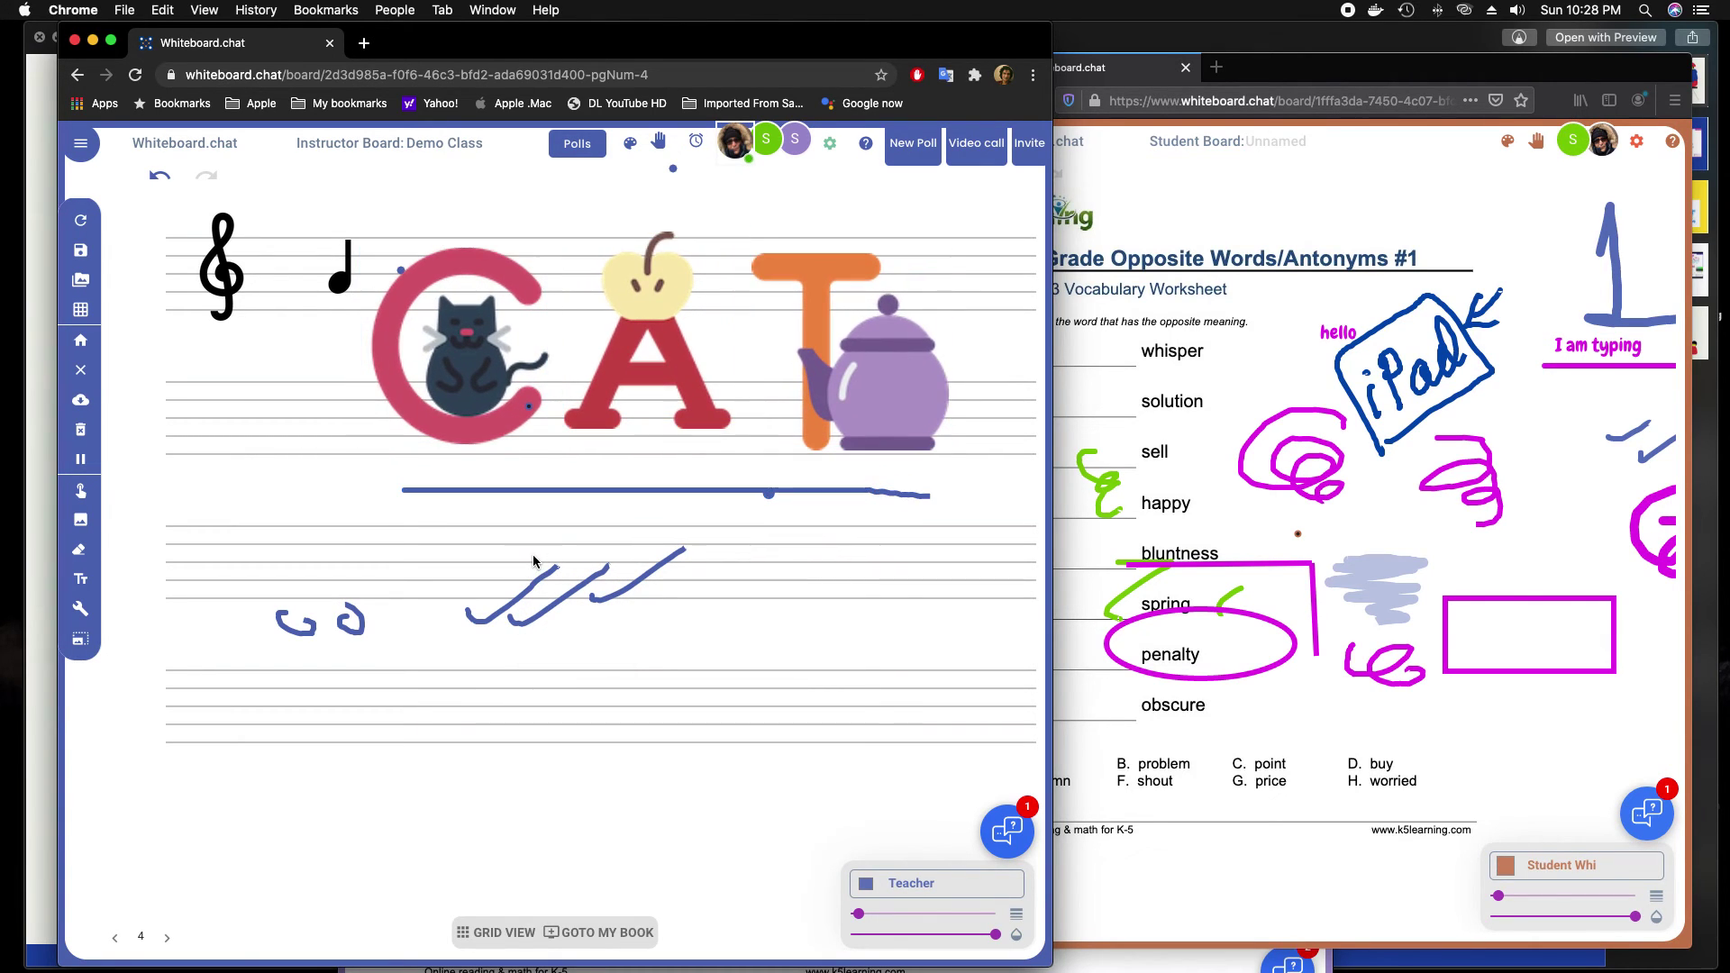
# - Rotate the CAT group so it slants upward toward the right
pyautogui.rightClick(484, 437)
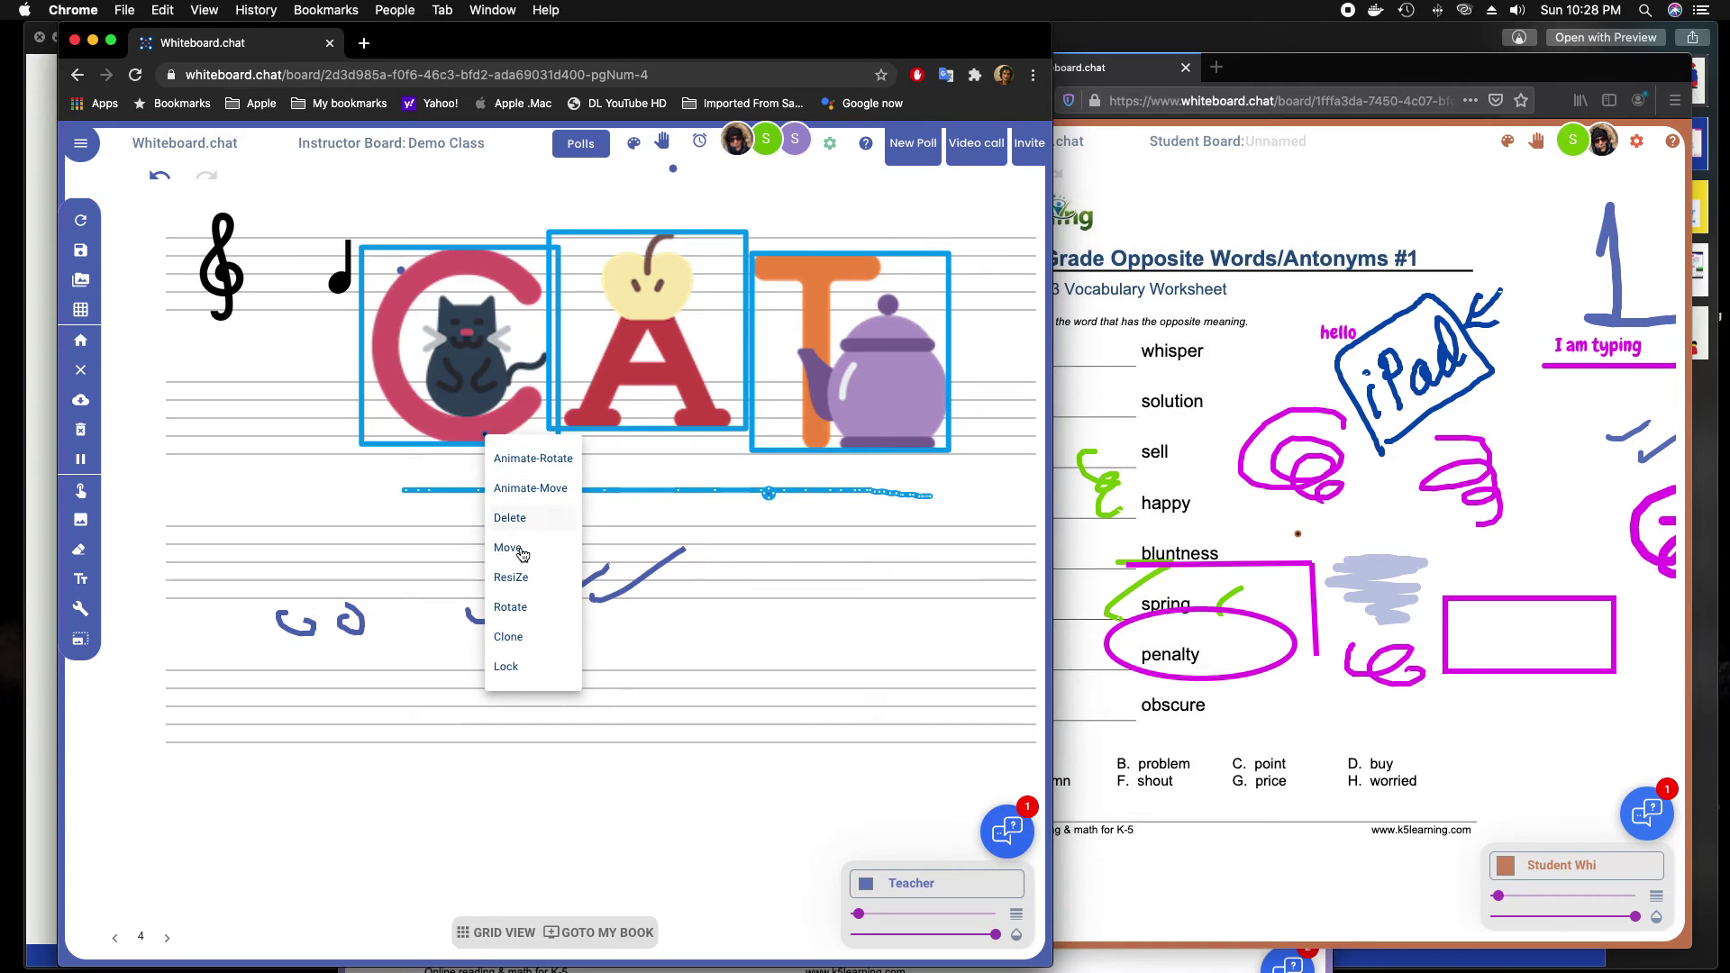
pyautogui.click(510, 606)
pyautogui.moveTo(510, 607); pyautogui.dragTo(550, 364)
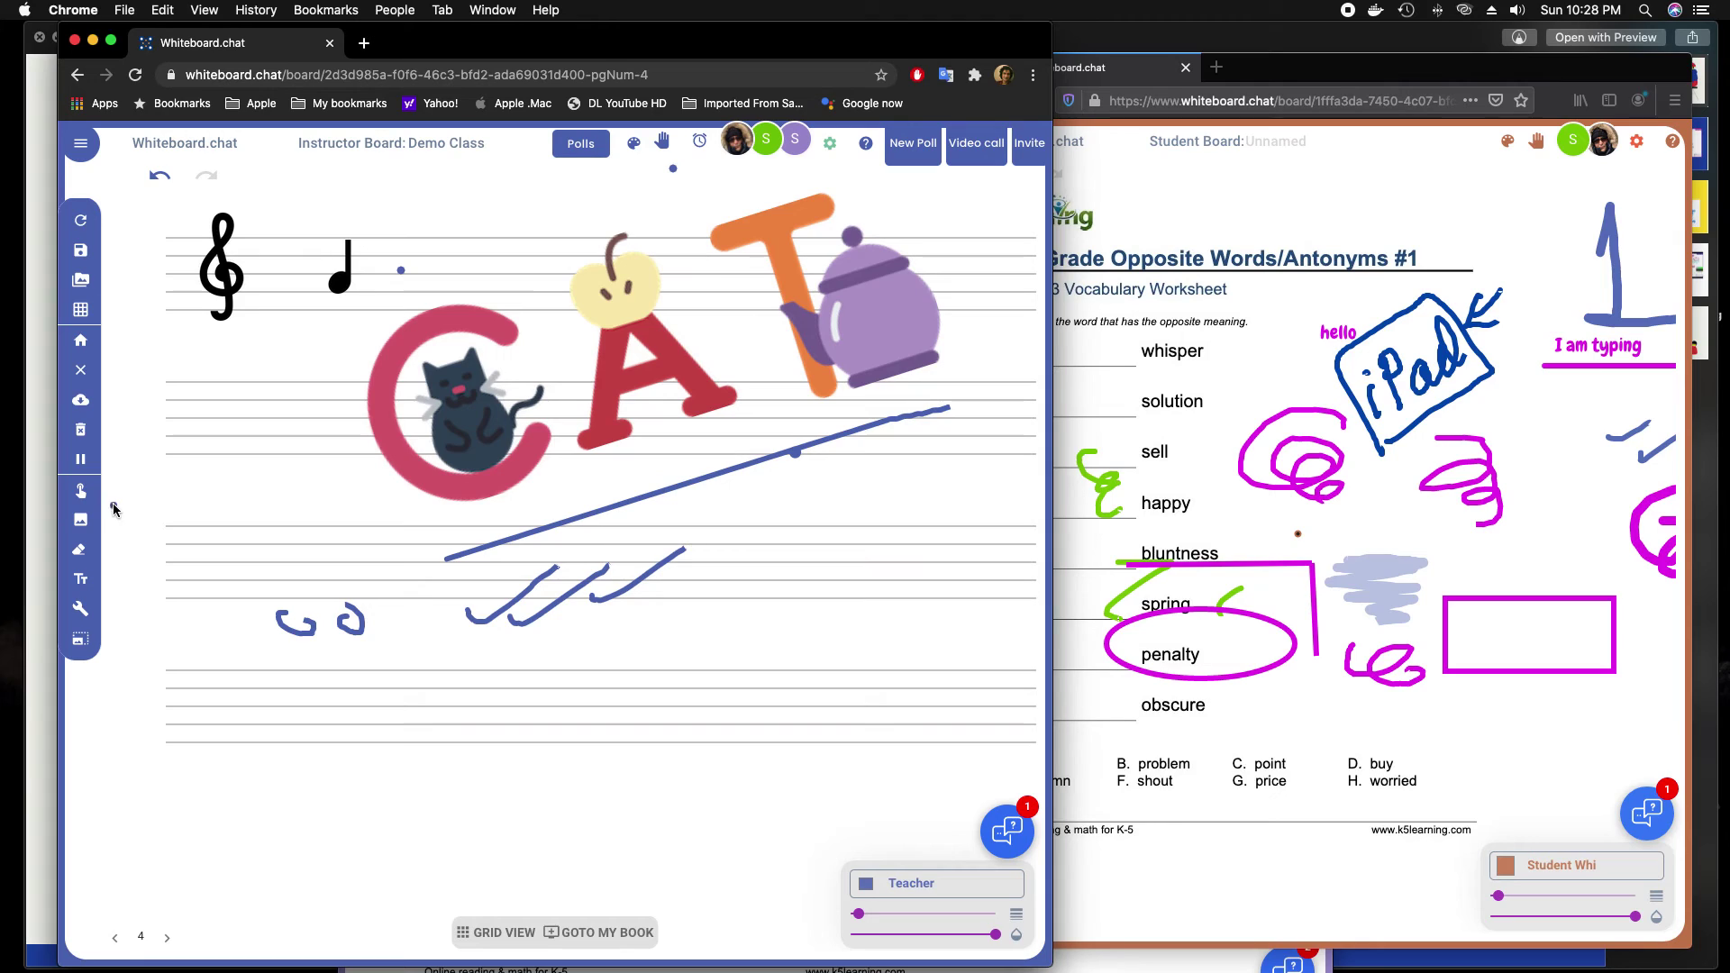
# - Lock the CAT group, then erase one blue curl and the first check mark below it
pyautogui.rightClick(389, 437)
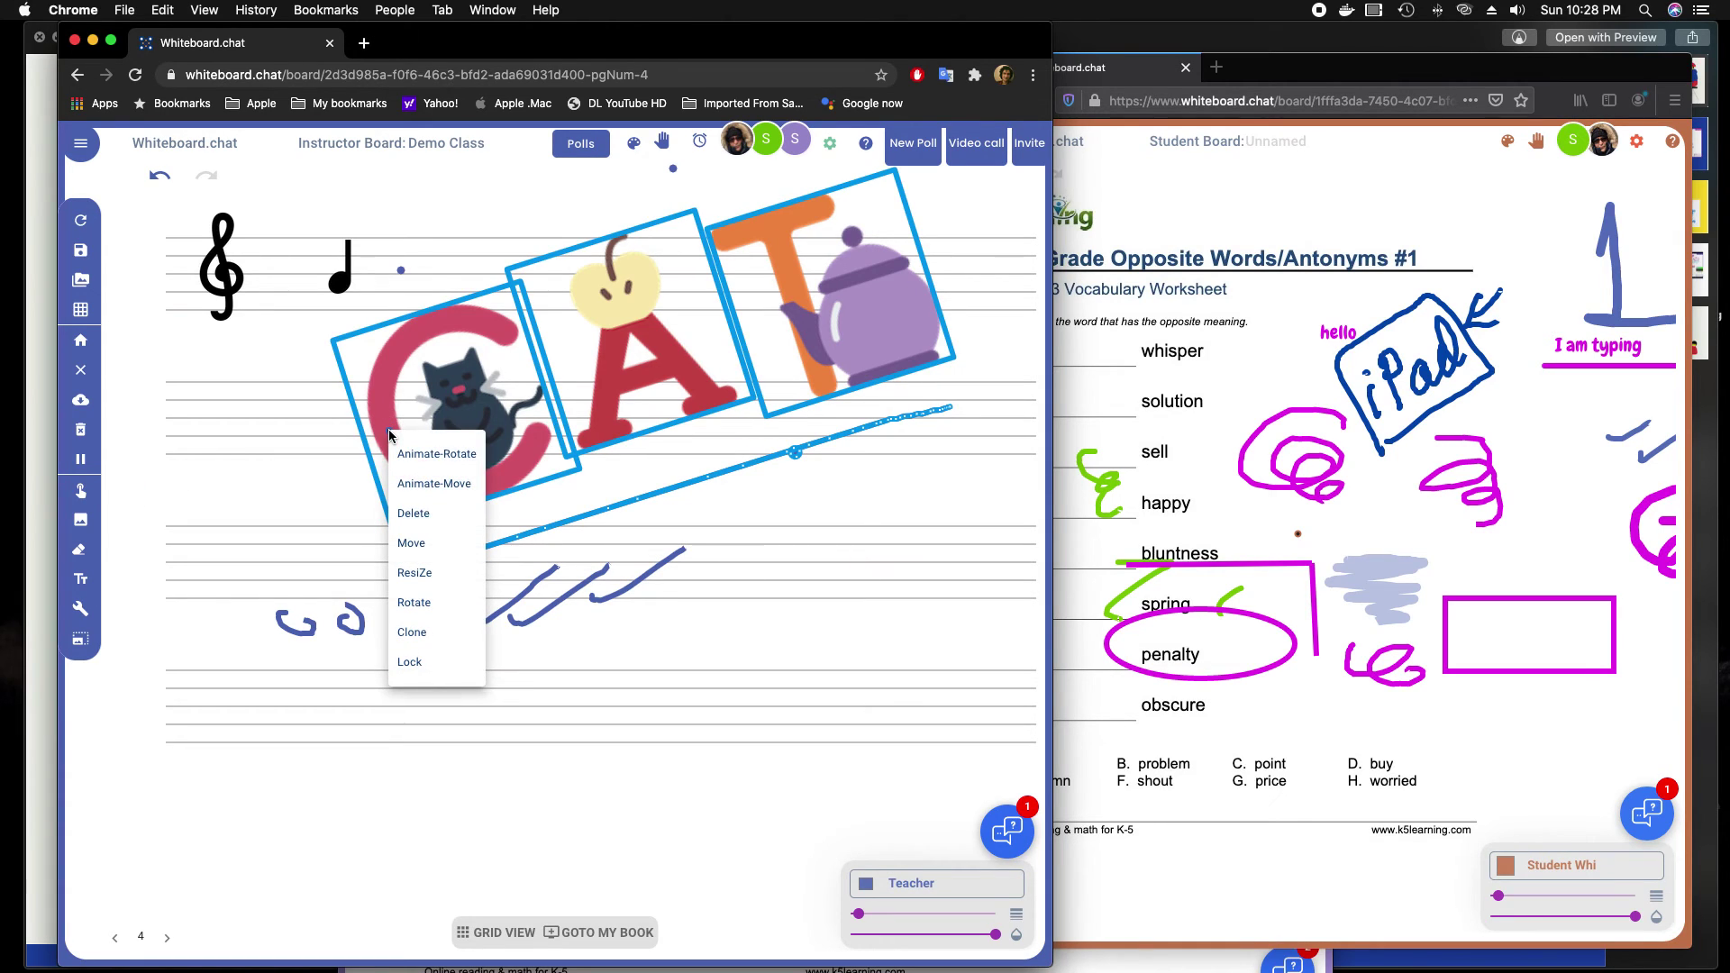
pyautogui.click(414, 664)
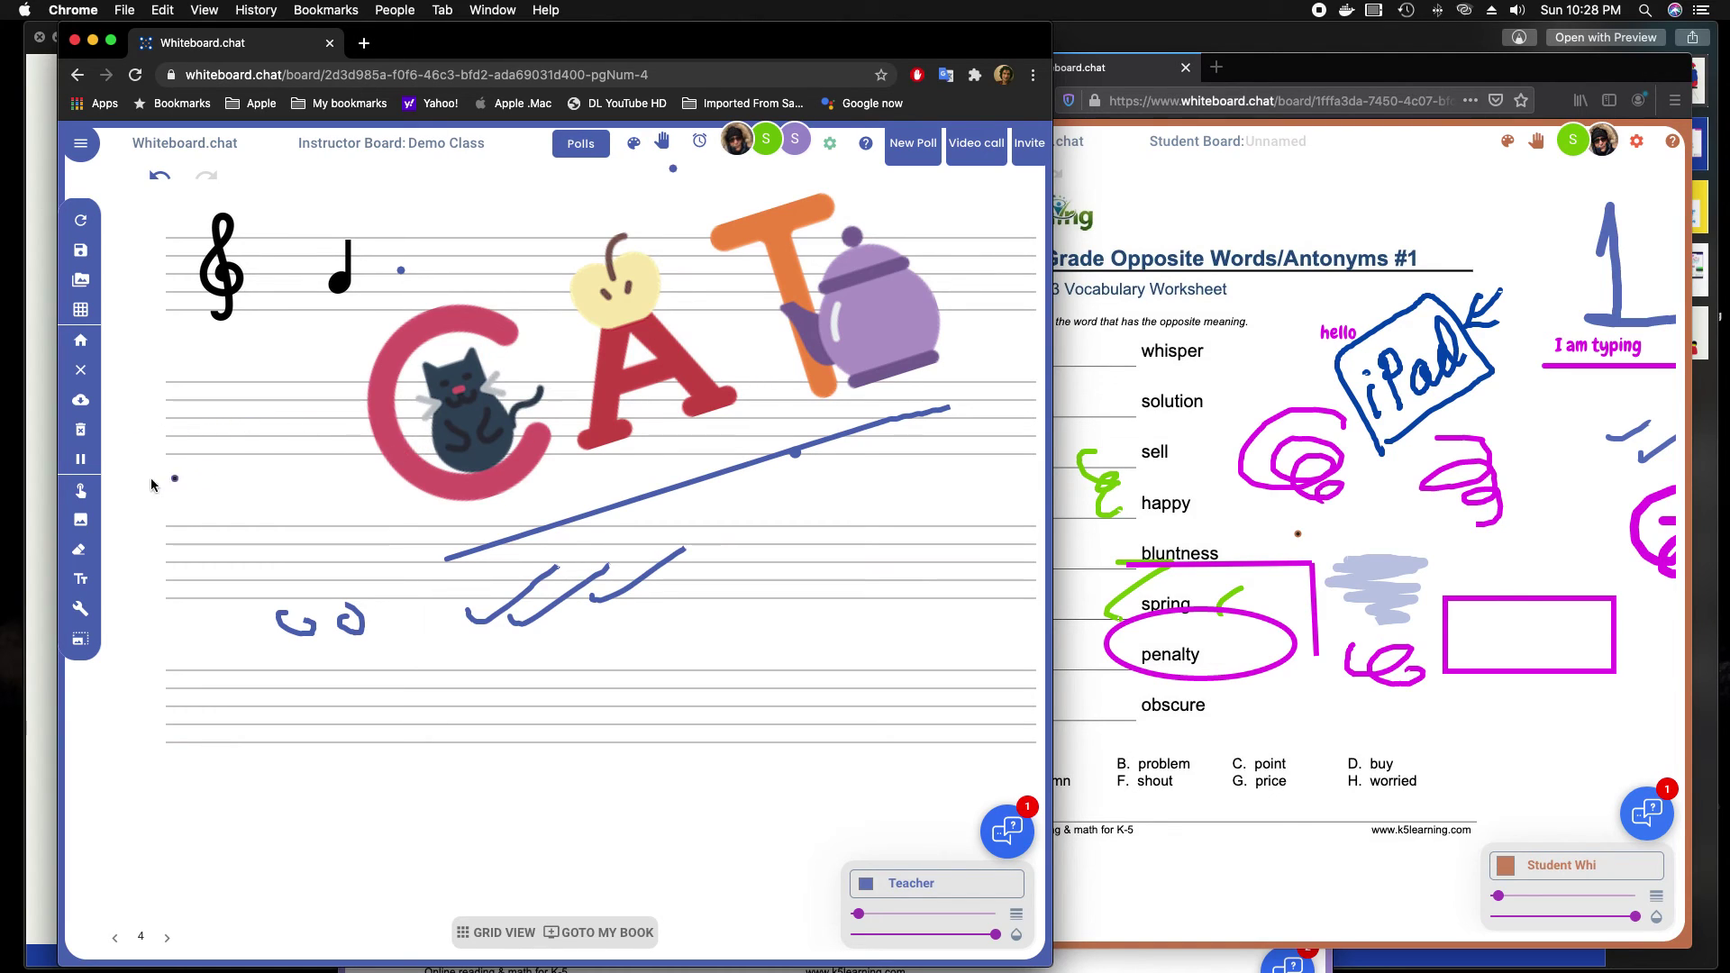
pyautogui.moveTo(236, 478)
pyautogui.mouseDown()
pyautogui.moveTo(353, 596)
pyautogui.moveTo(417, 610)
pyautogui.moveTo(475, 533)
pyautogui.moveTo(468, 387)
pyautogui.moveTo(541, 406)
pyautogui.moveTo(568, 518)
pyautogui.mouseUp()
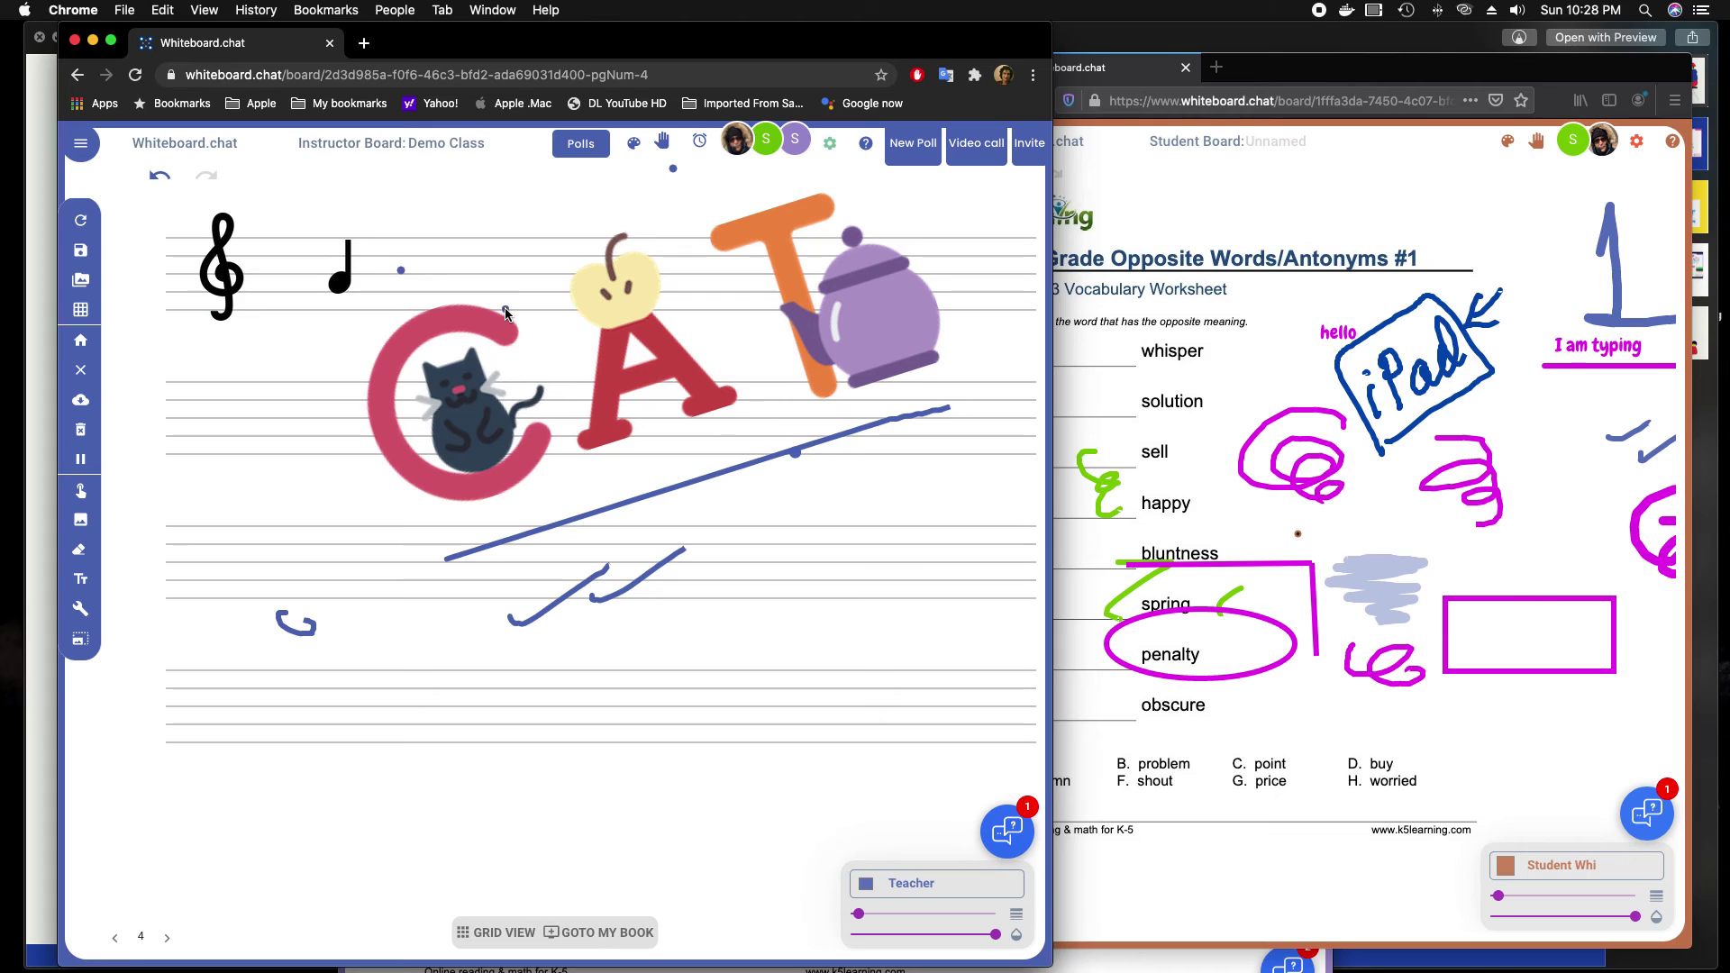
# - Check and dismiss the board settings, then open the Participants dialog listing the teacher and two students
pyautogui.click(829, 152)
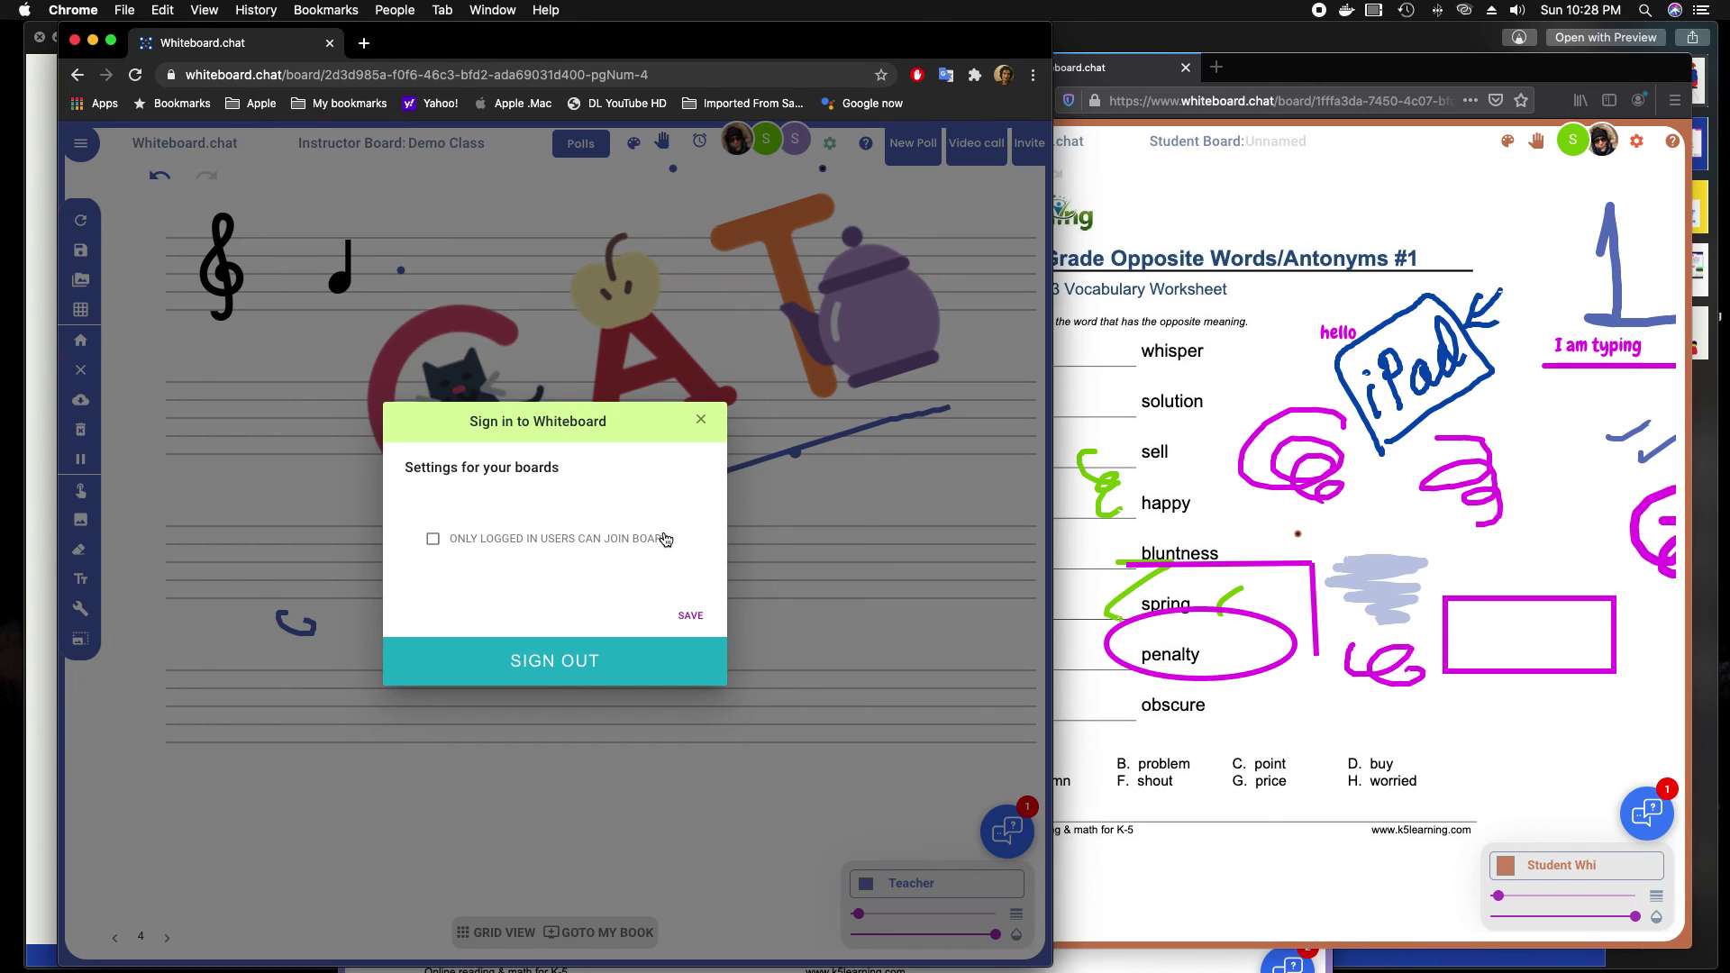
pyautogui.click(363, 327)
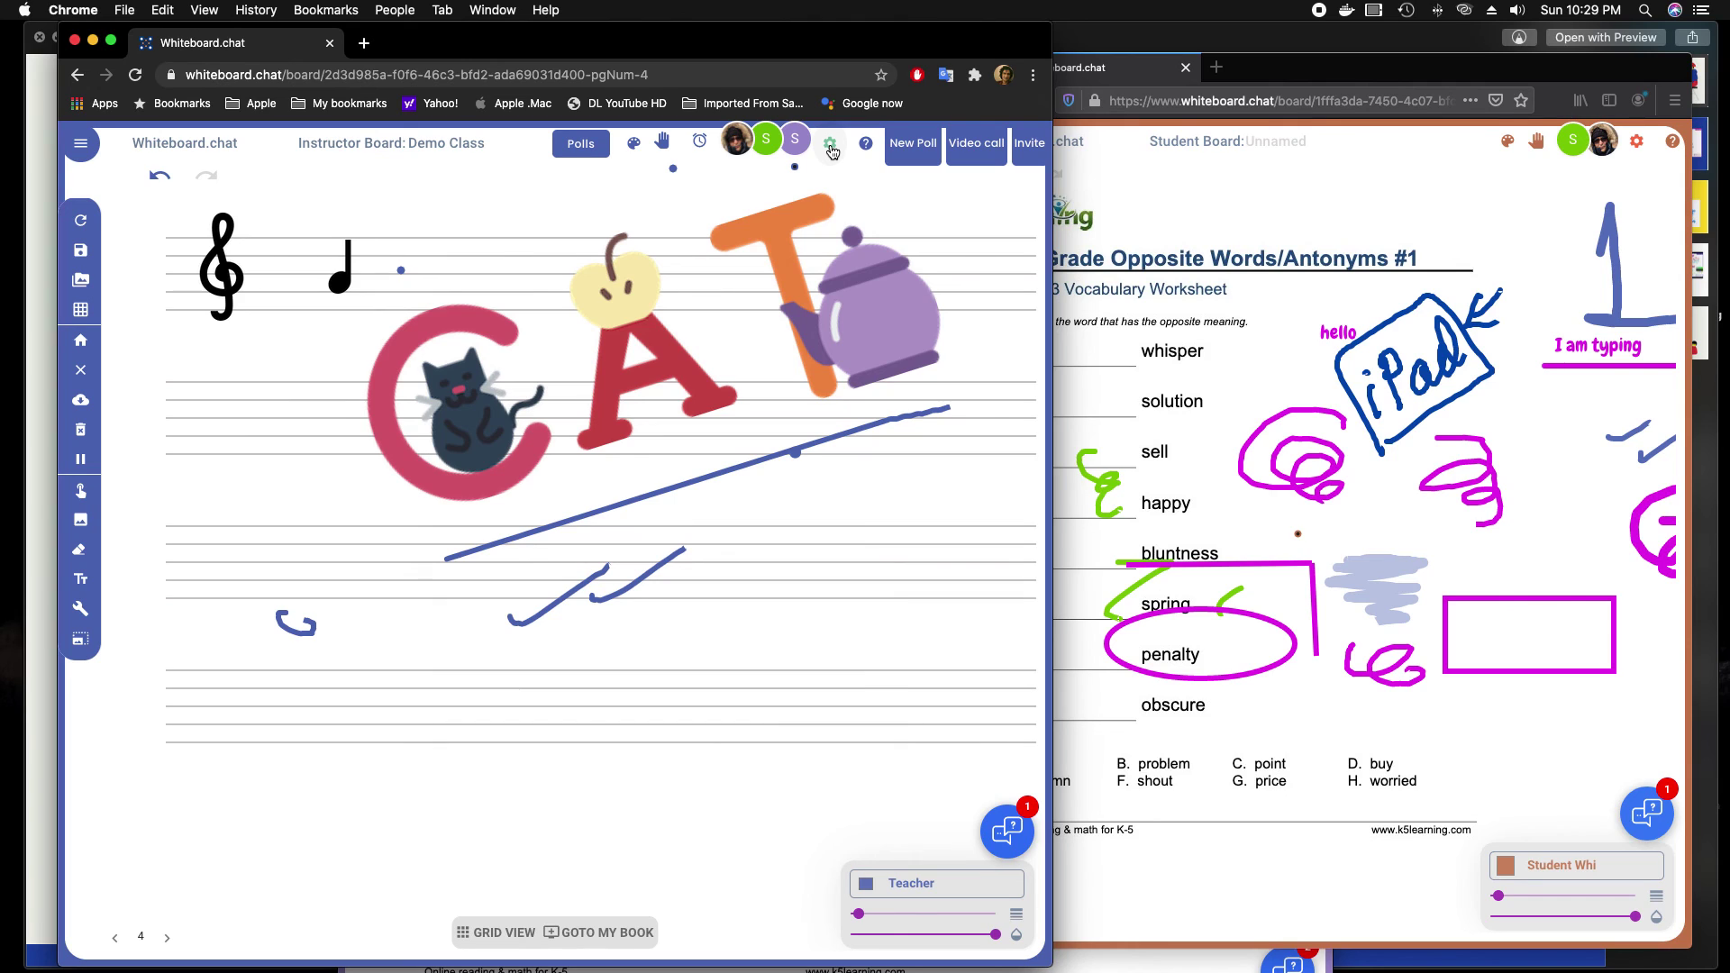
pyautogui.click(768, 143)
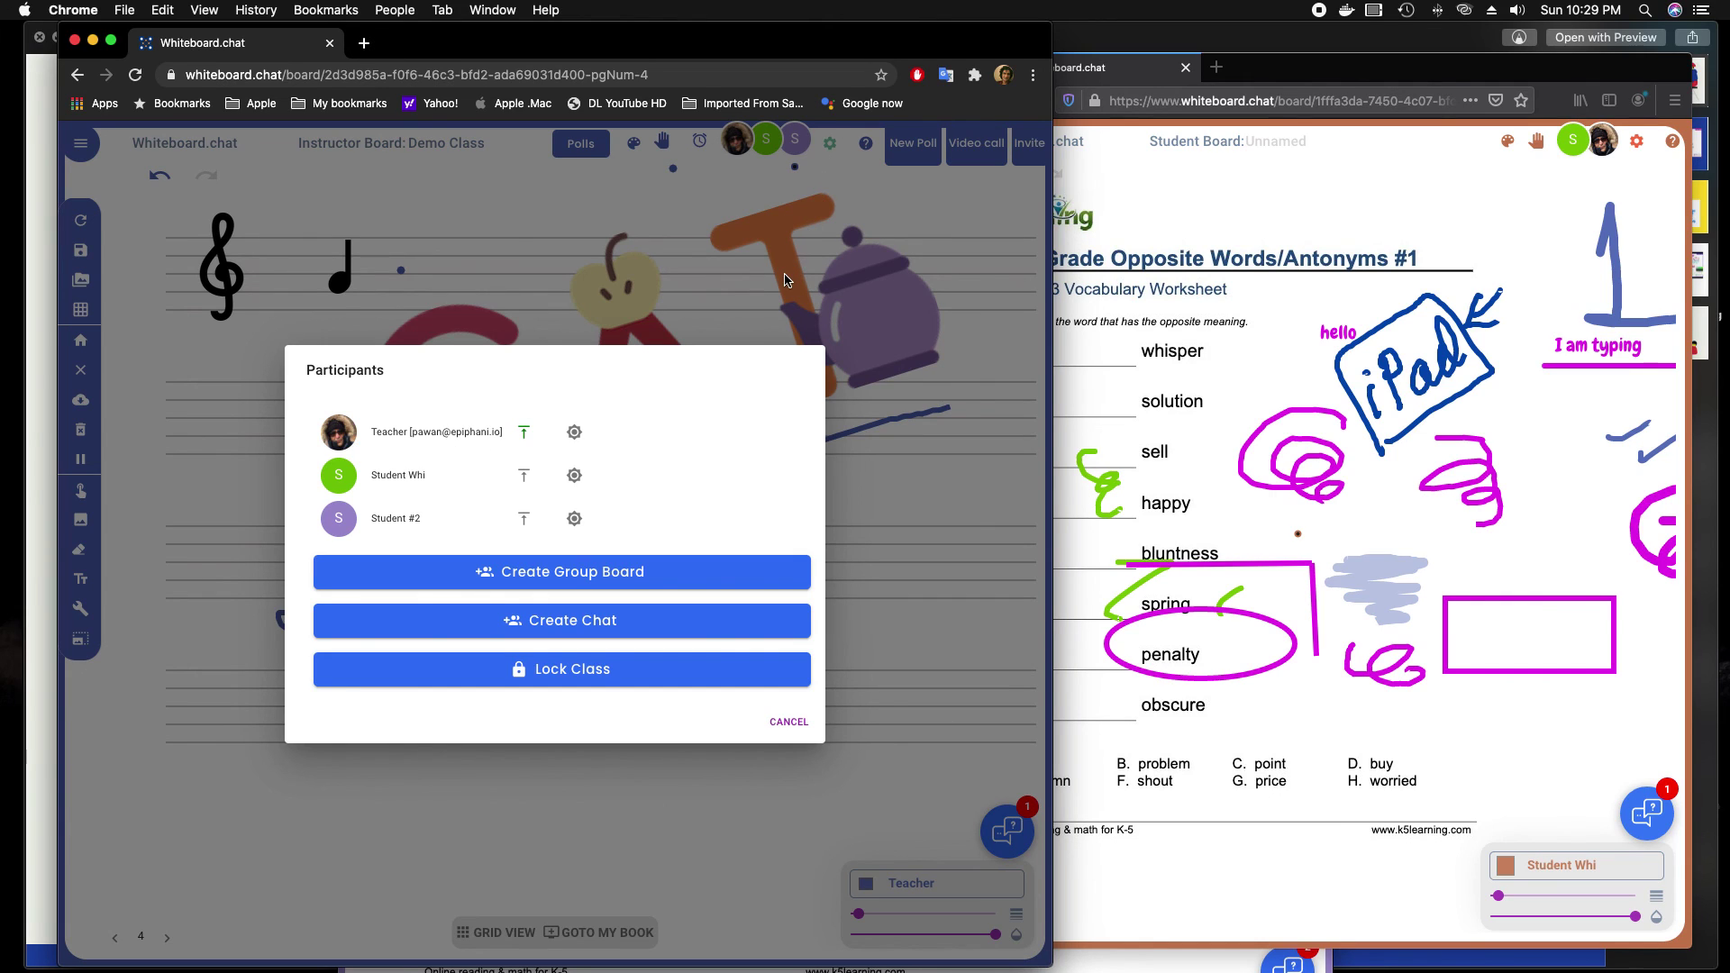
# - Cancel the Participants dialog to get back to page 4 of the board
pyautogui.click(790, 721)
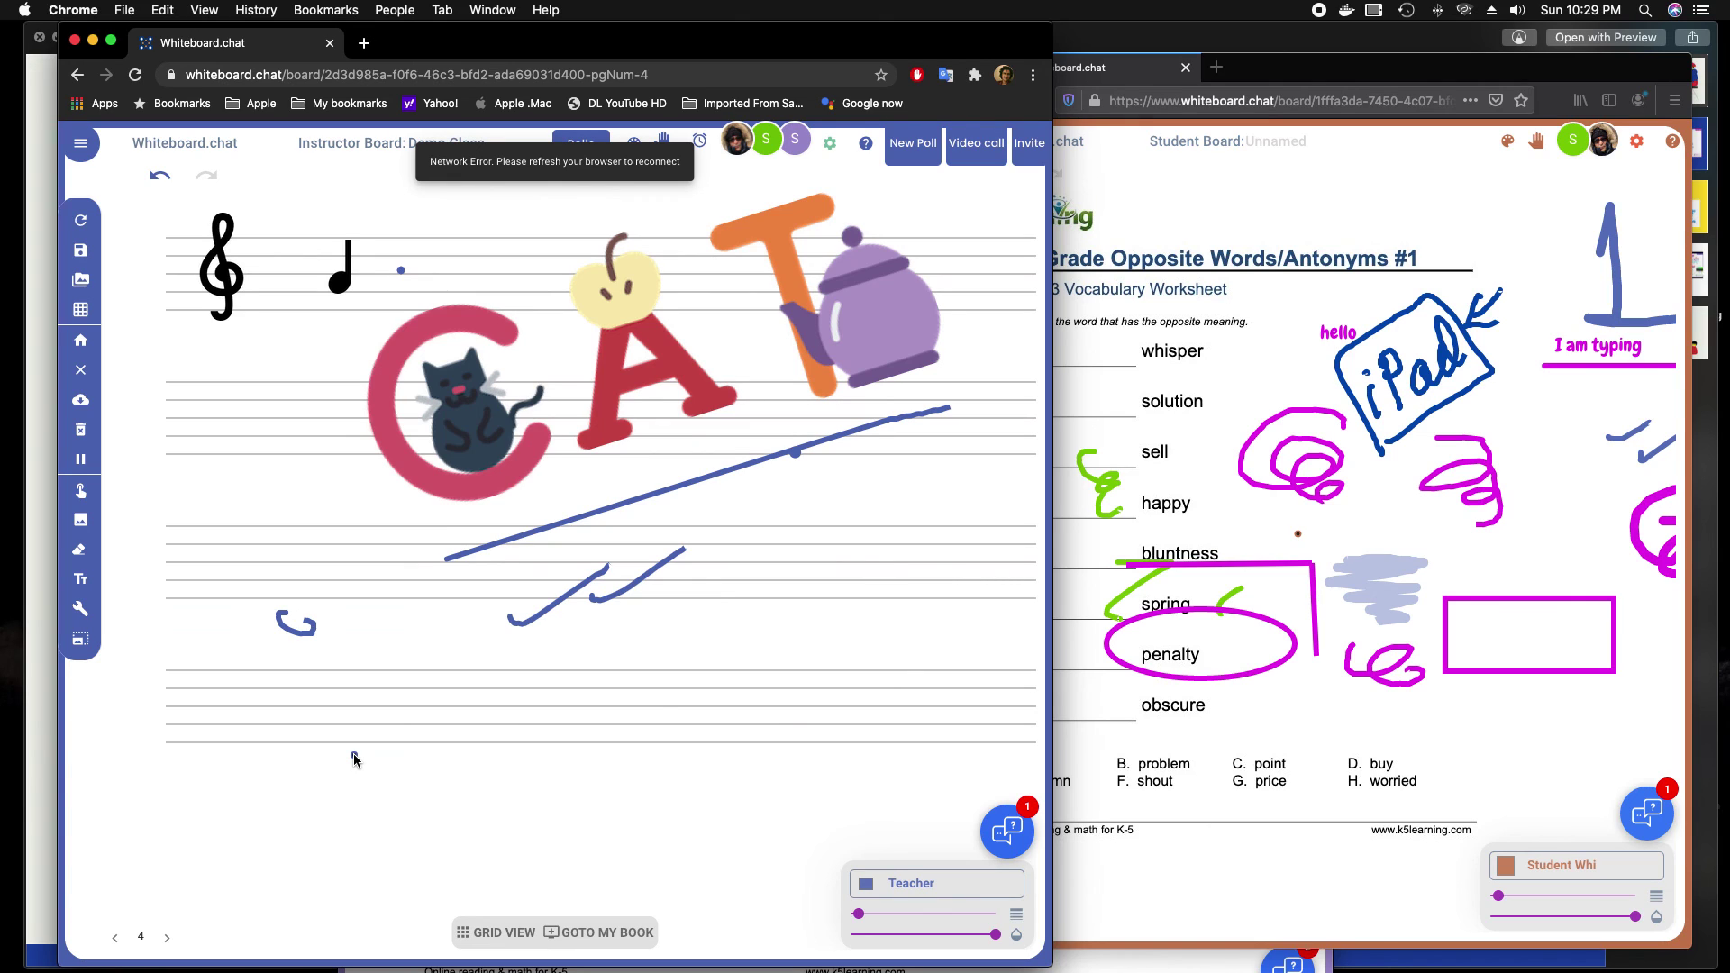
# - Switch with Cmd+Tab to the Quick Look preview of whiteboard_webinar.pdf
pyautogui.press('super+Tab')
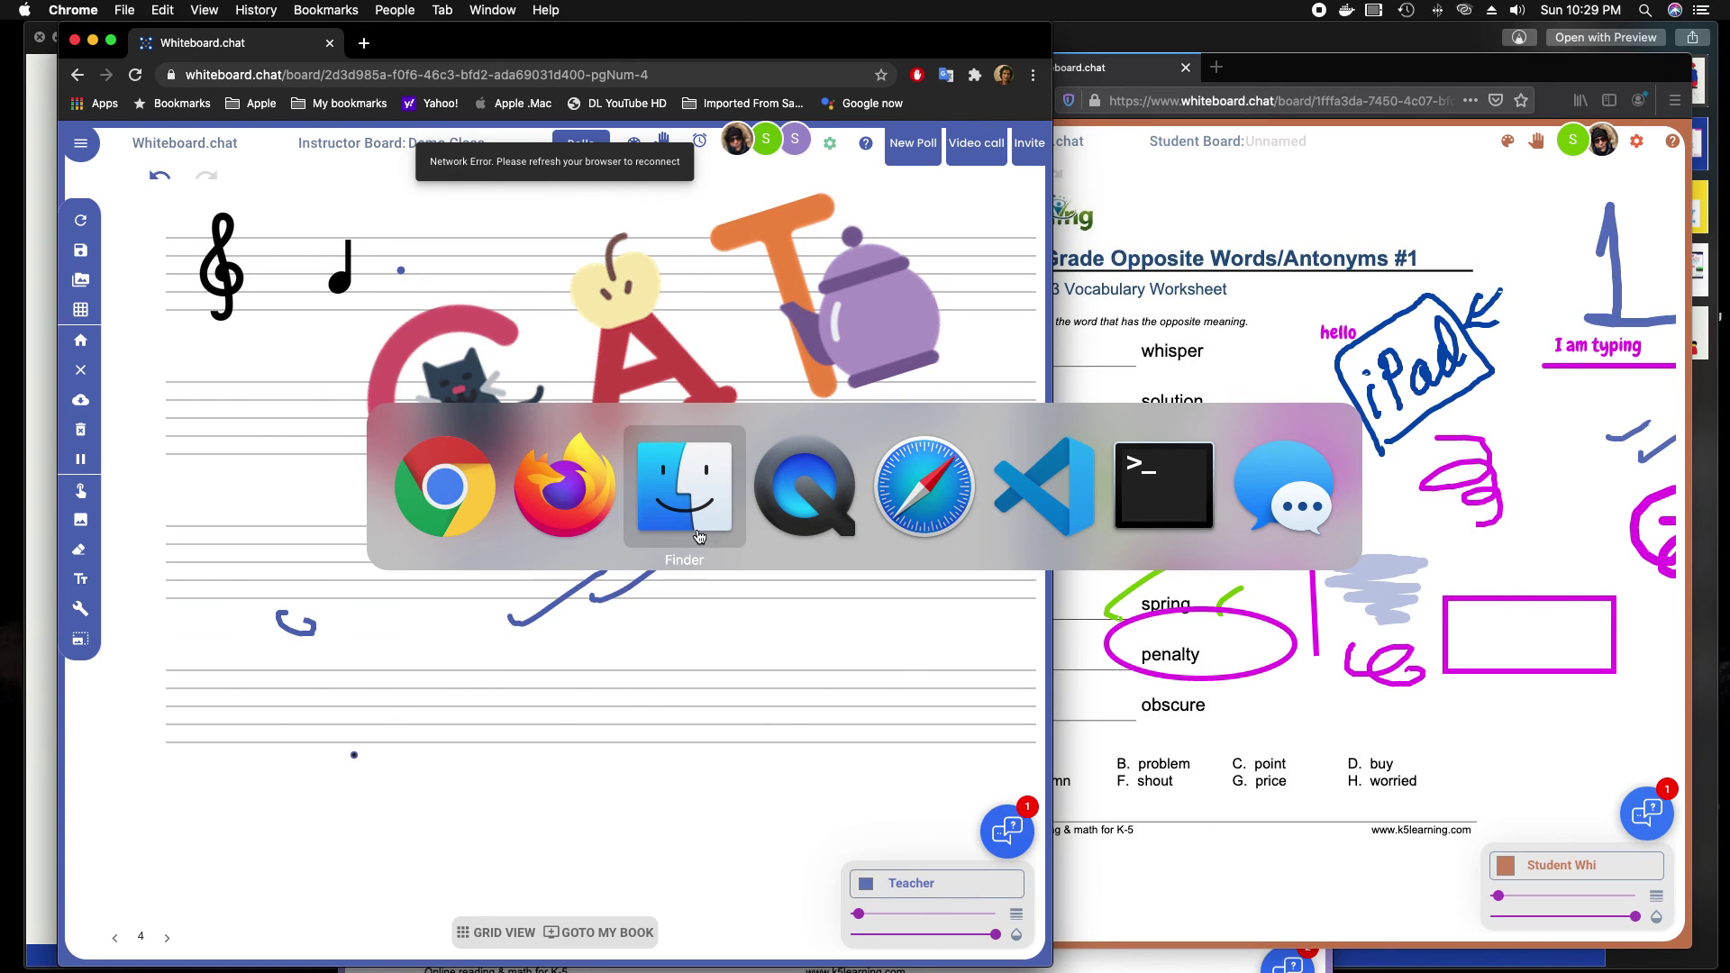